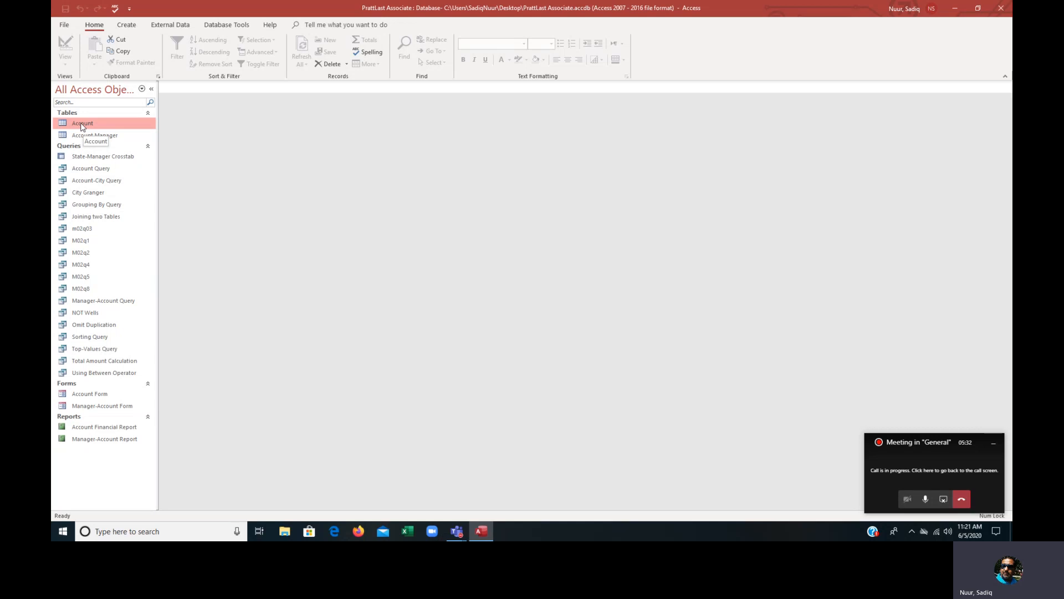
Create a split form from the Account table and raise the divider between the form and datasheet to just beneath the AM # field.
click(131, 27)
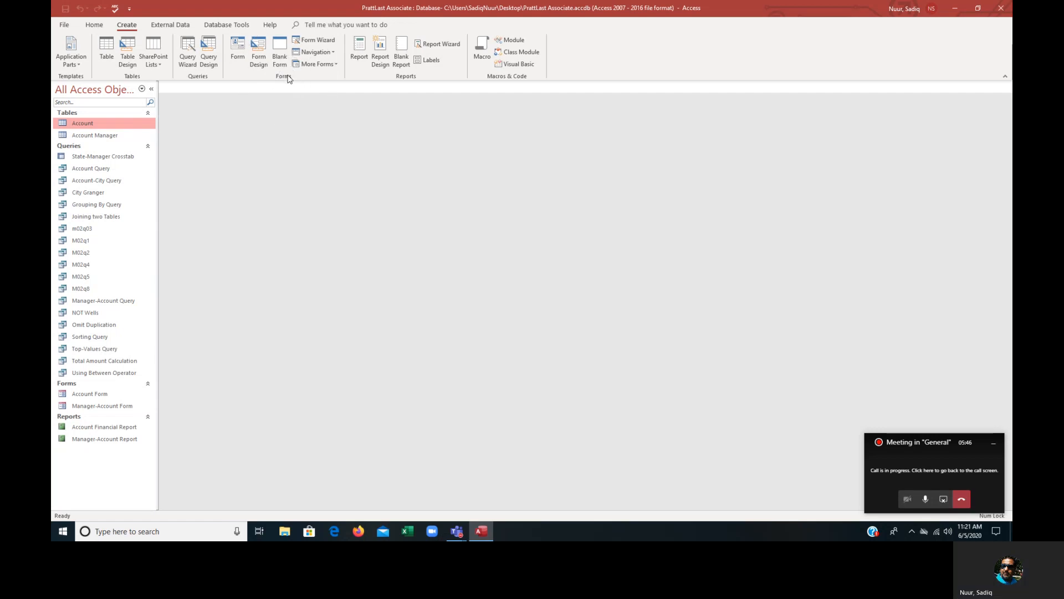
click(336, 66)
click(338, 65)
click(338, 64)
click(338, 64)
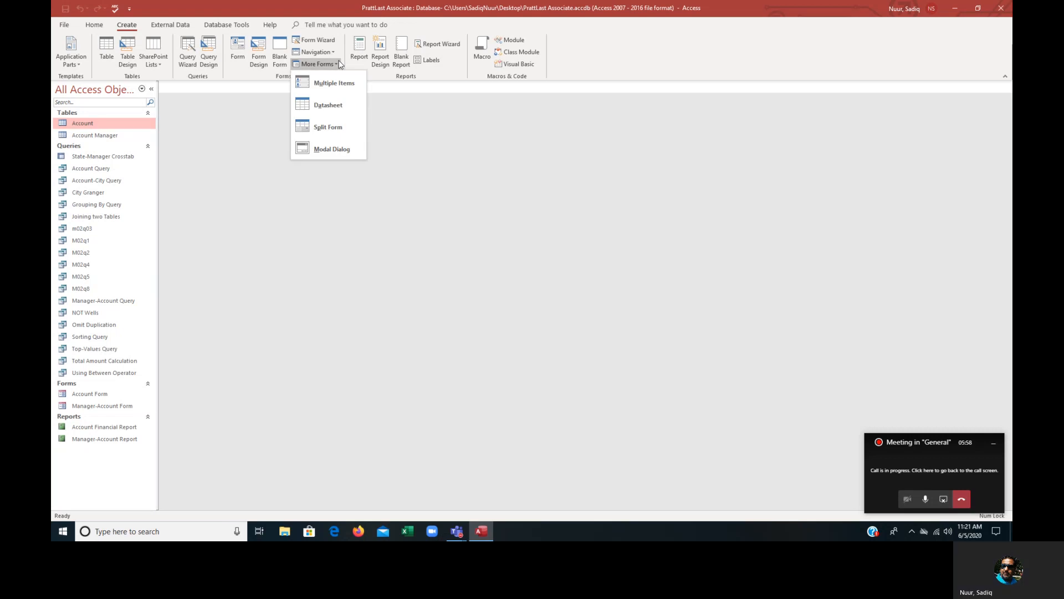
click(331, 127)
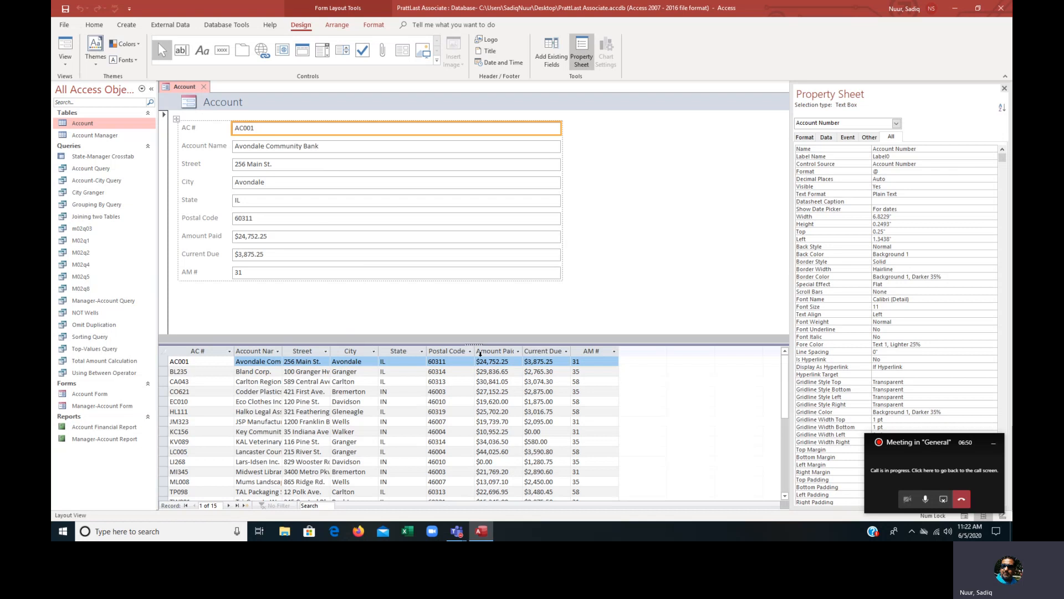
drag(475, 346, 477, 310)
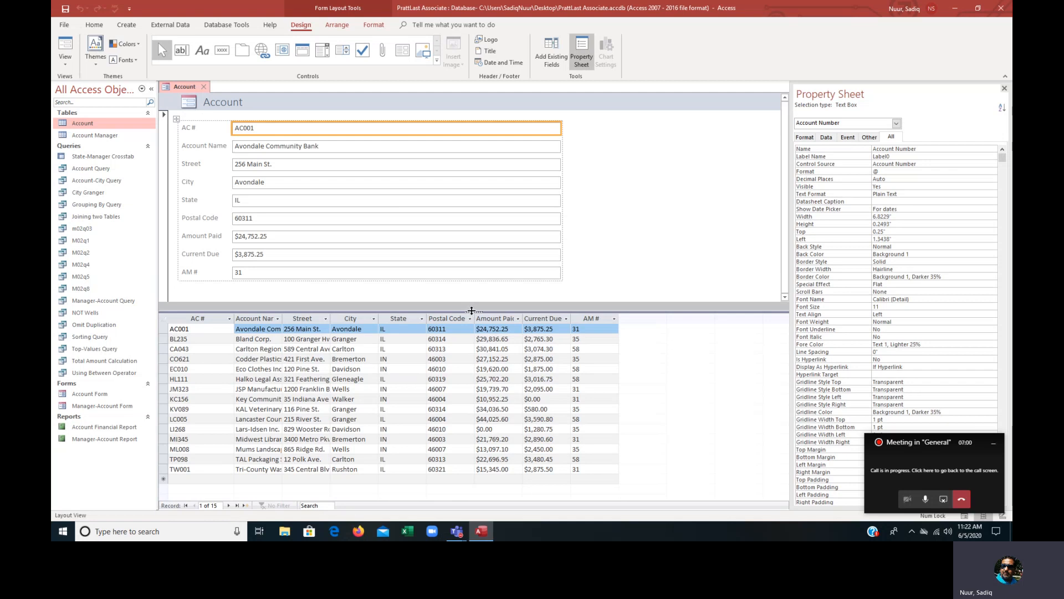
drag(471, 311, 476, 301)
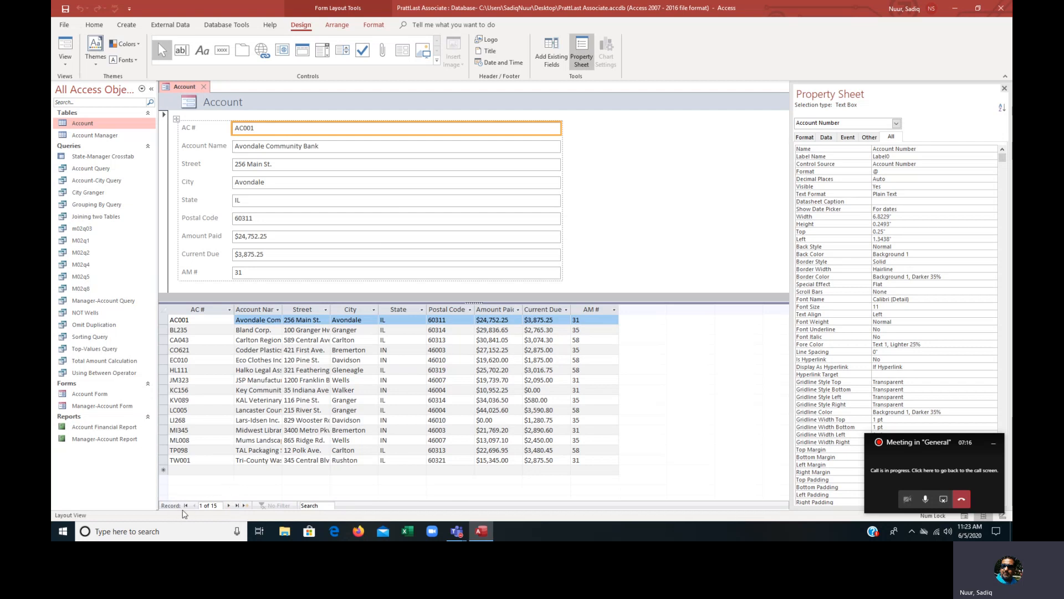
Step forward through the split form's records from the first one to the Eco Clothes Inc. record.
click(228, 506)
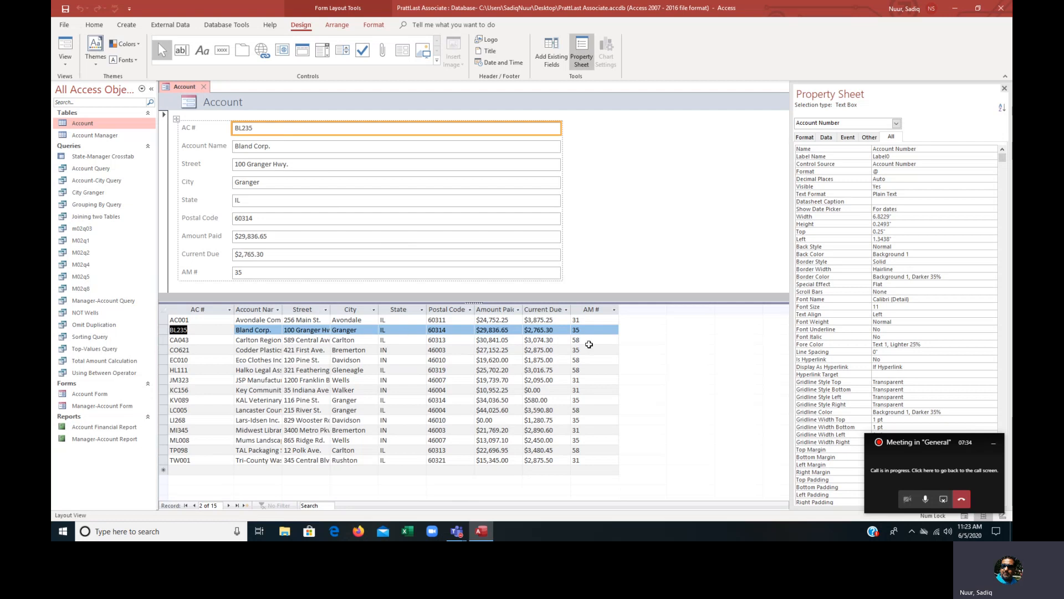
click(229, 505)
click(229, 505)
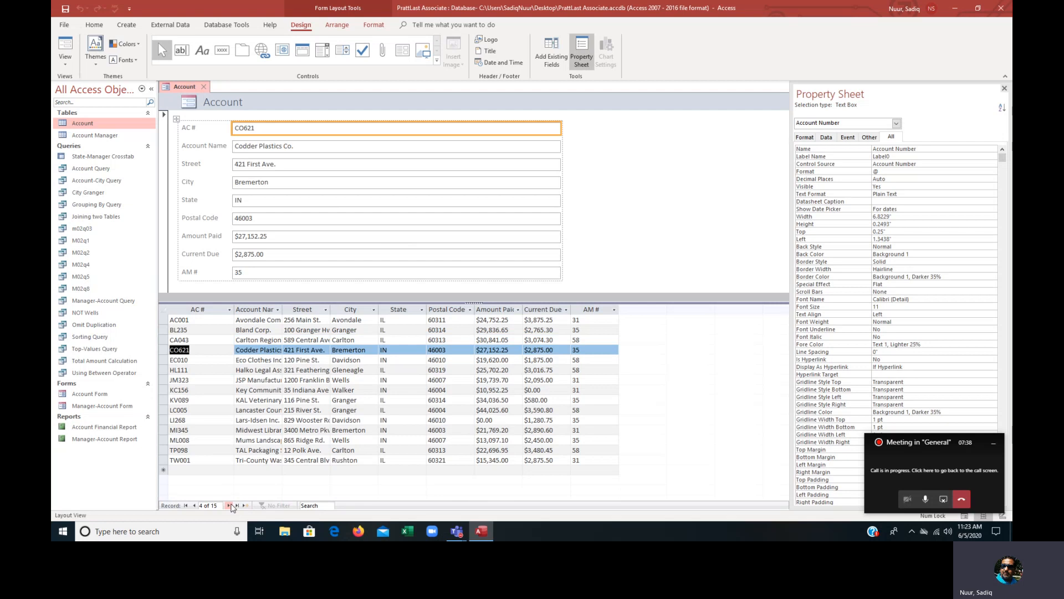
click(230, 504)
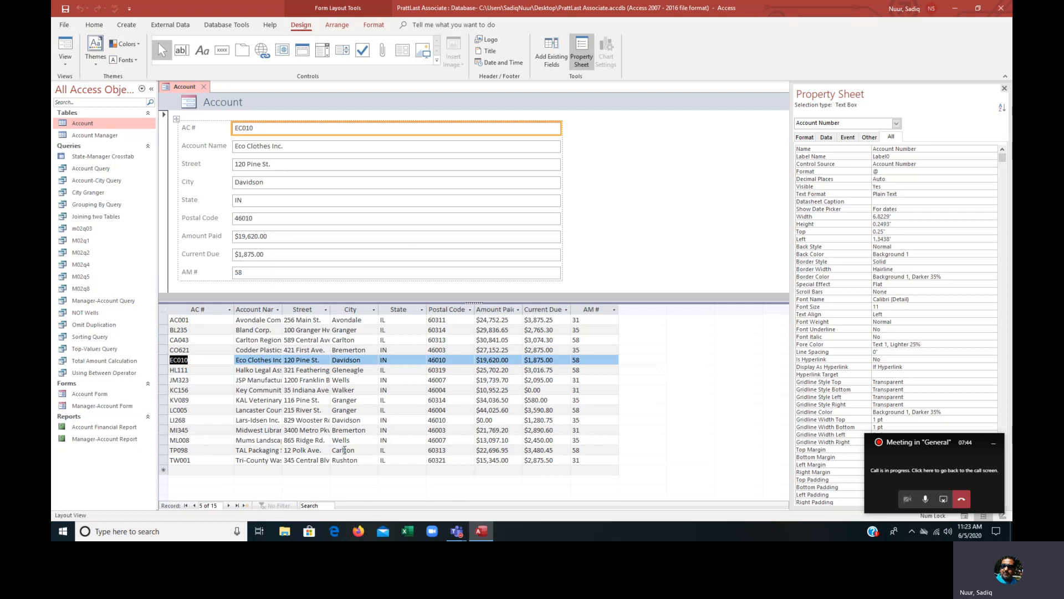
Best-fit the Account Name, Street, City and Amount Paid columns in the form's datasheet.
double_click(282, 309)
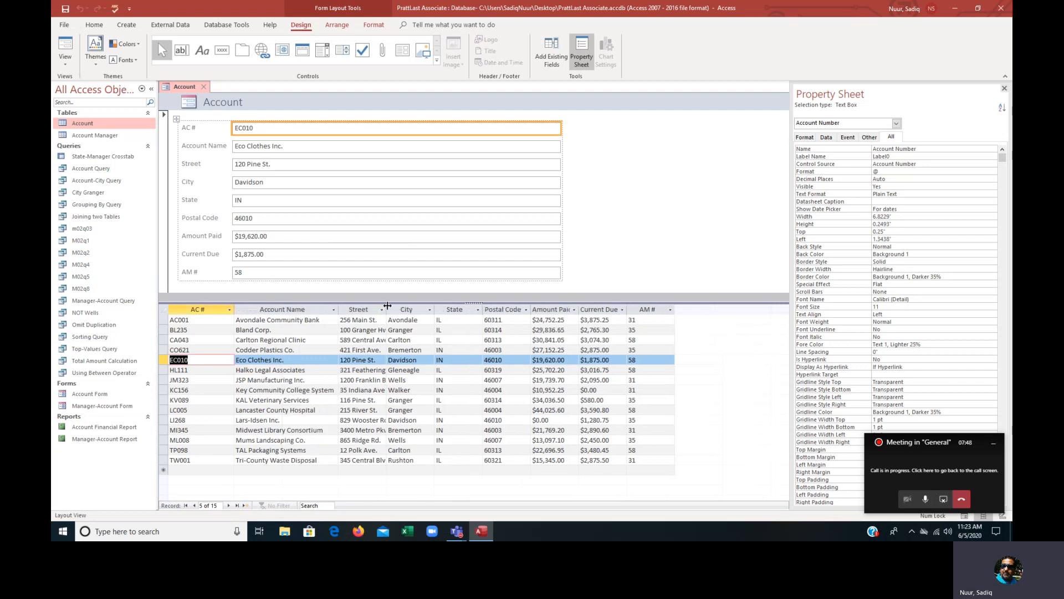
double_click(387, 306)
double_click(450, 309)
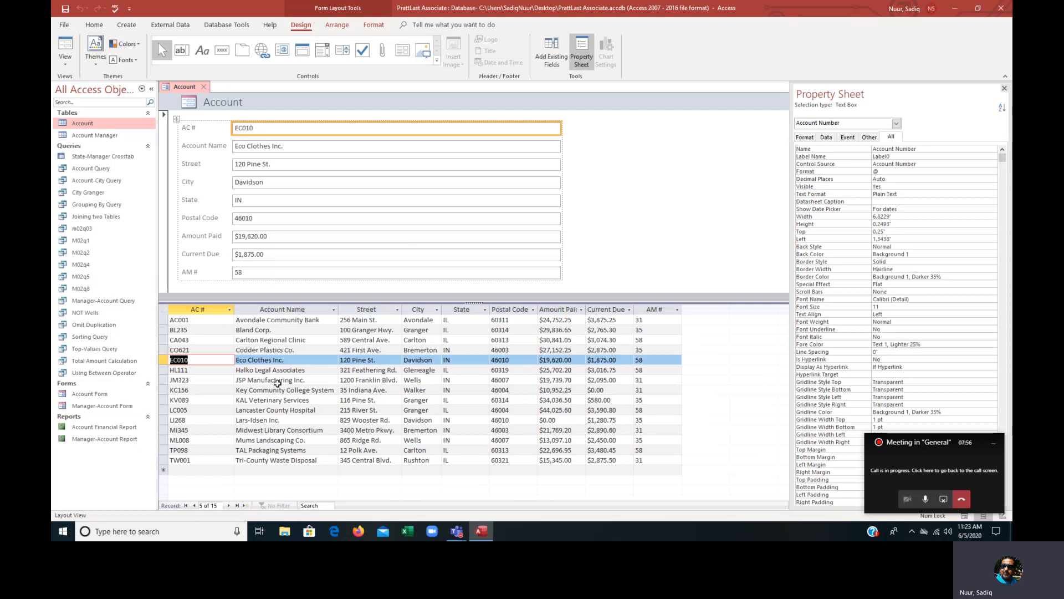
double_click(588, 310)
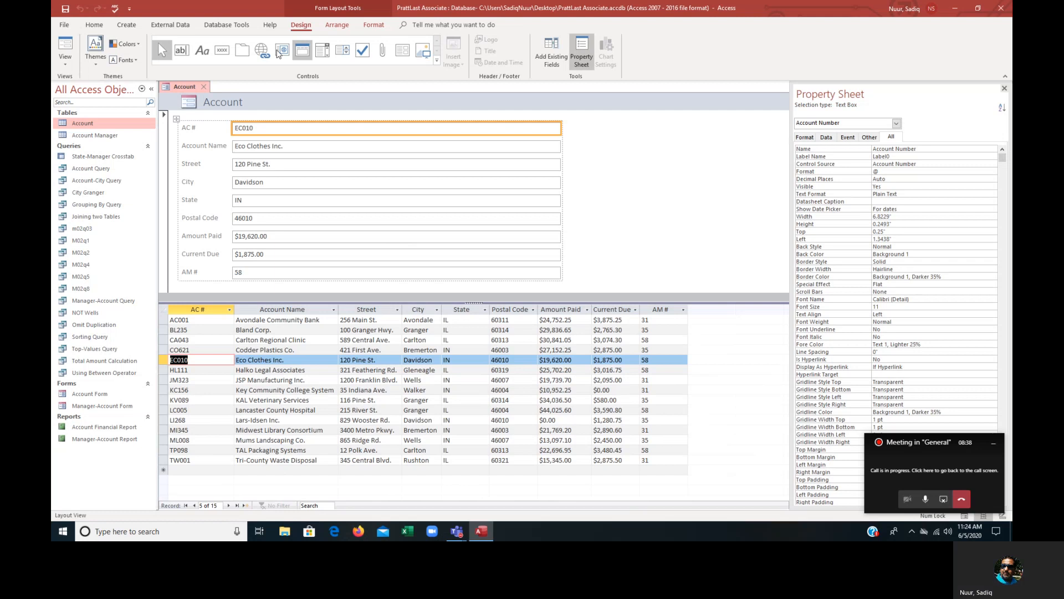
Switch the form to Form View and save it as Account Split Form.
click(66, 67)
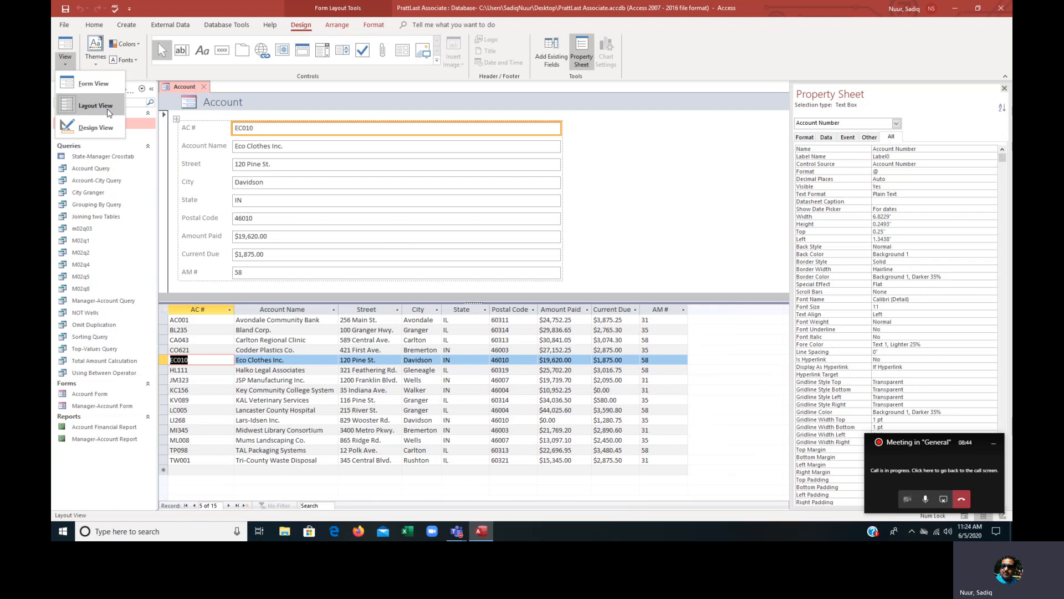
click(92, 84)
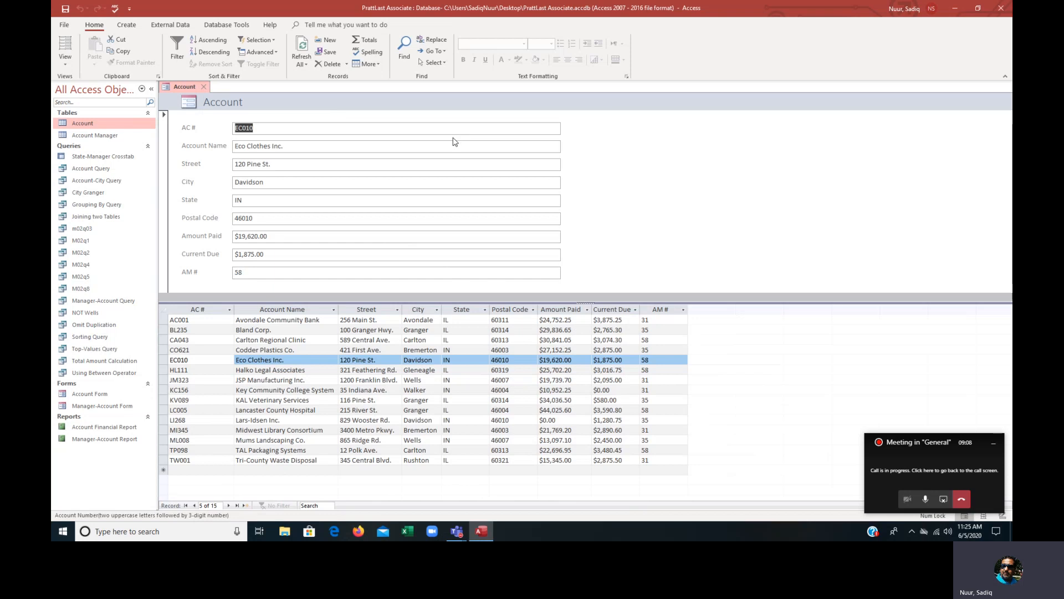
click(64, 9)
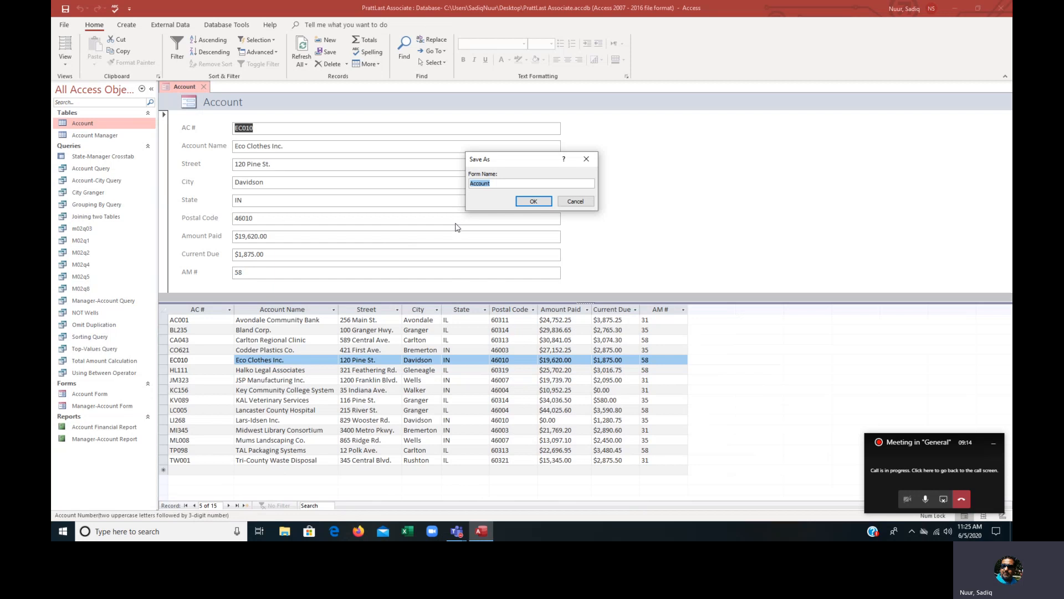
click(501, 183)
text(Split Form)
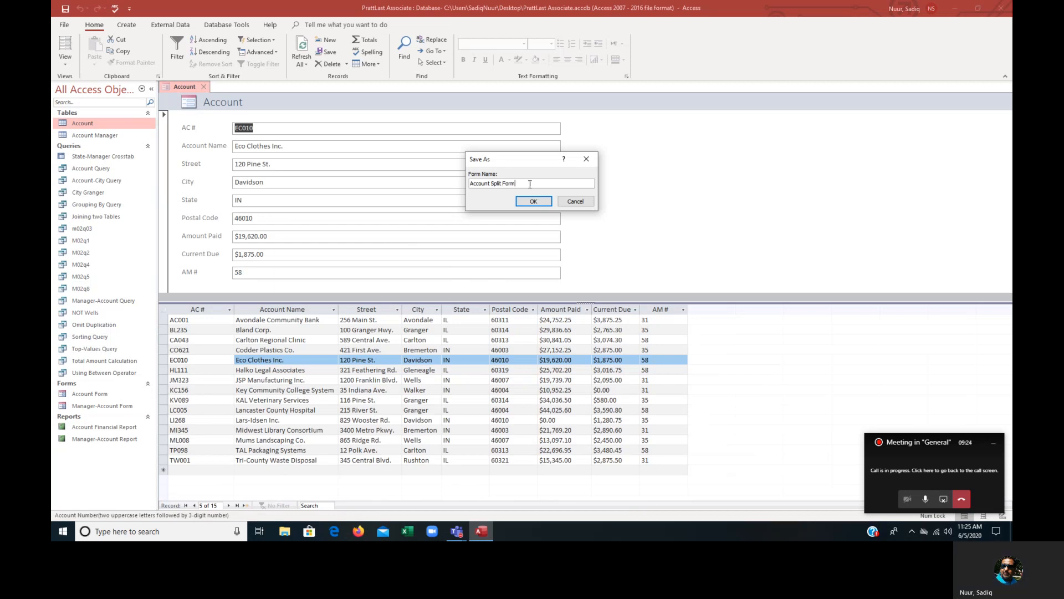
click(533, 201)
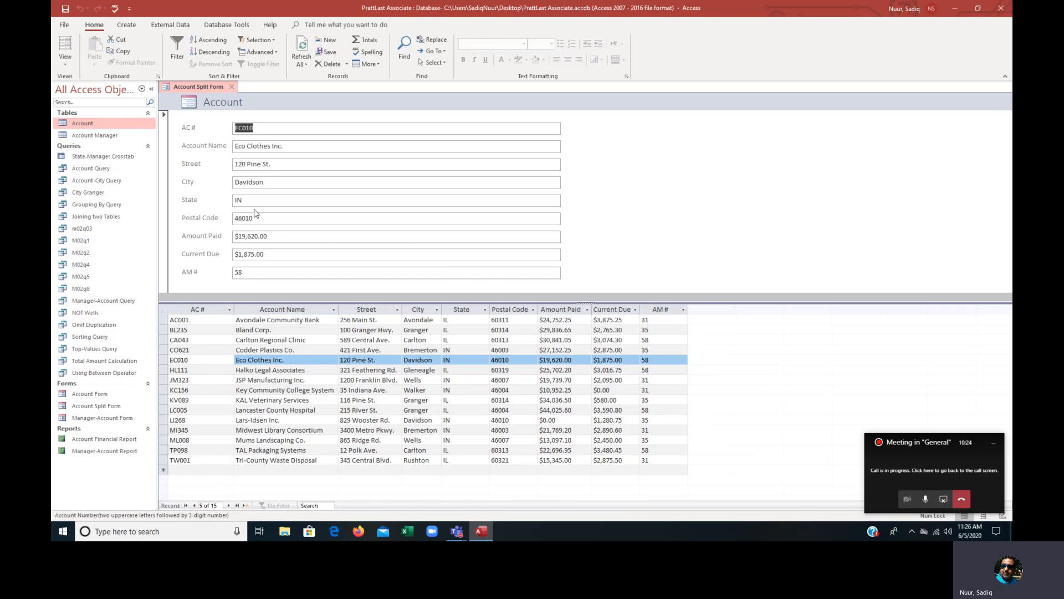
Start a new record in the form and enter the account number and the account name South Library Consortium.
click(246, 506)
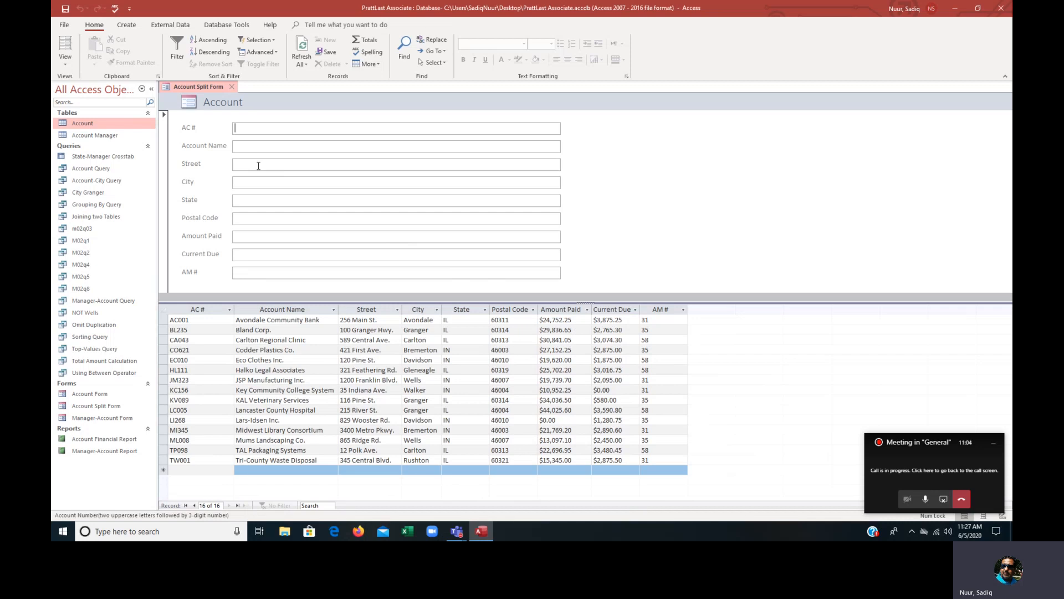
text(SL)
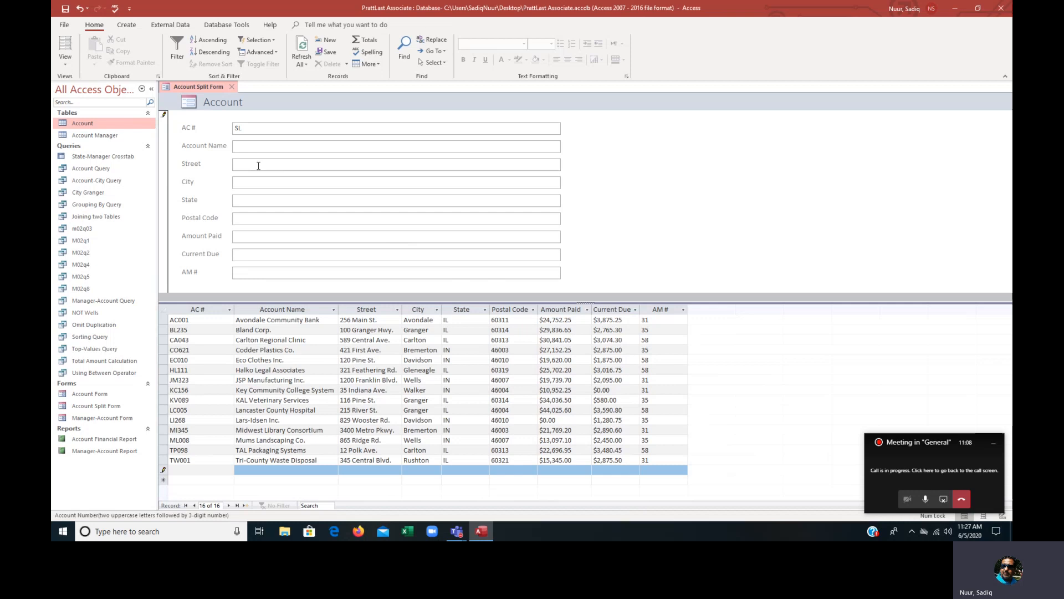
text(326)
key(Tab)
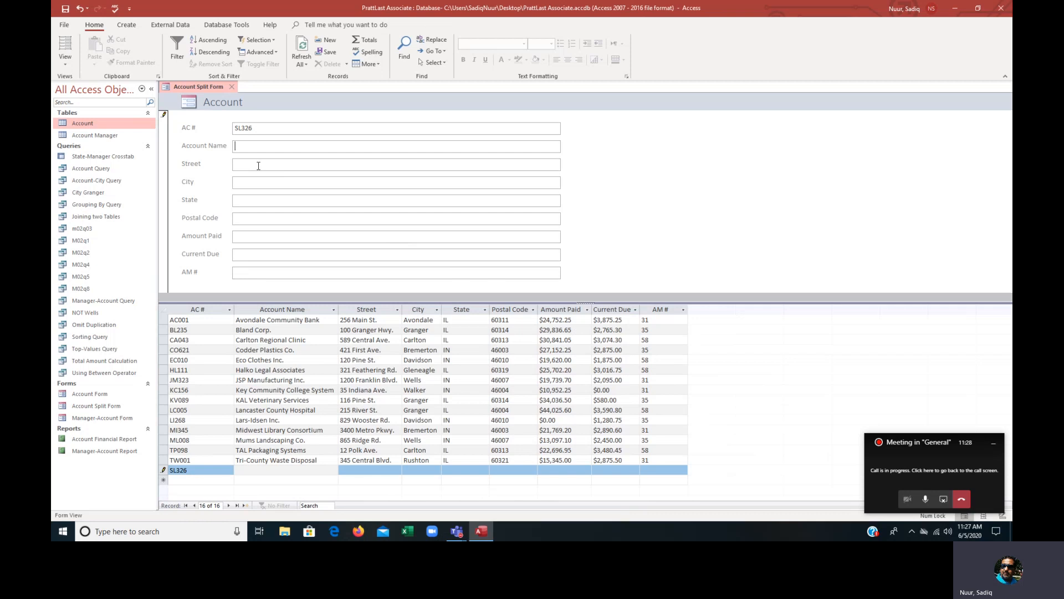
text(South L)
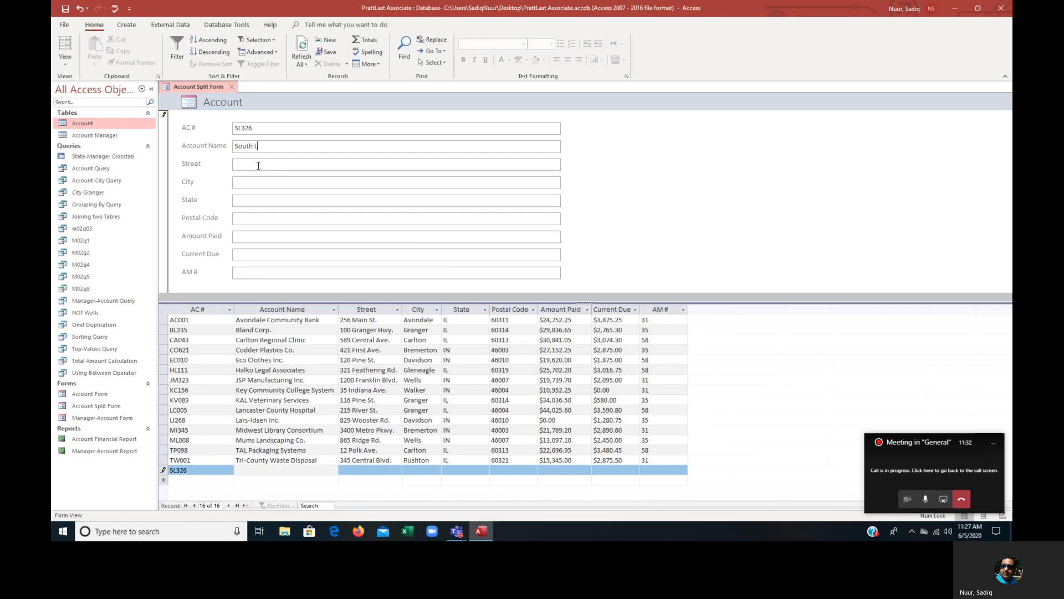
text(ibrary)
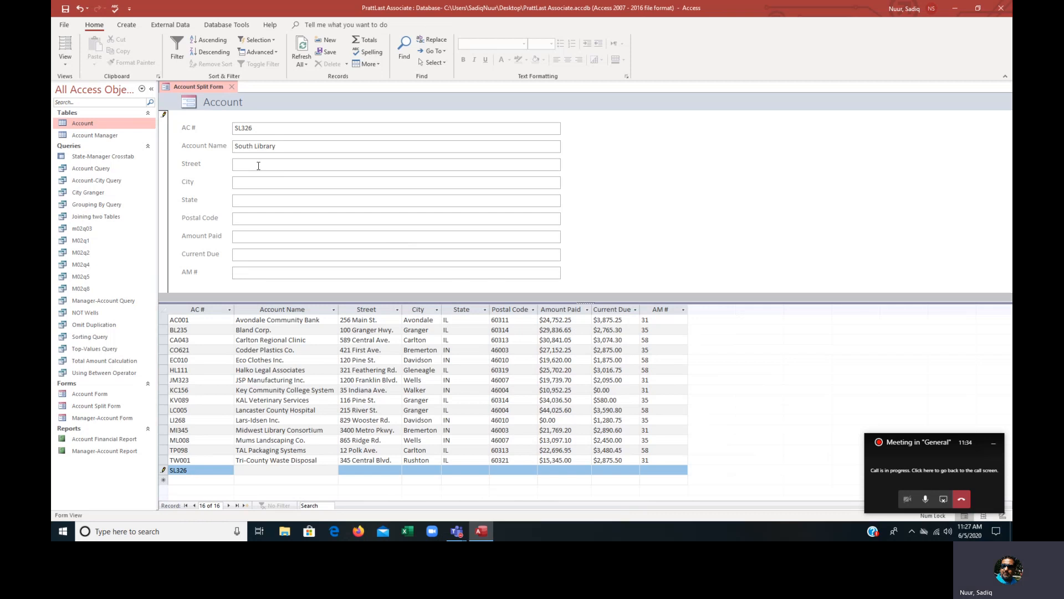
text( Consortium)
Fill in the new account's street, city, state and postal code.
click(258, 165)
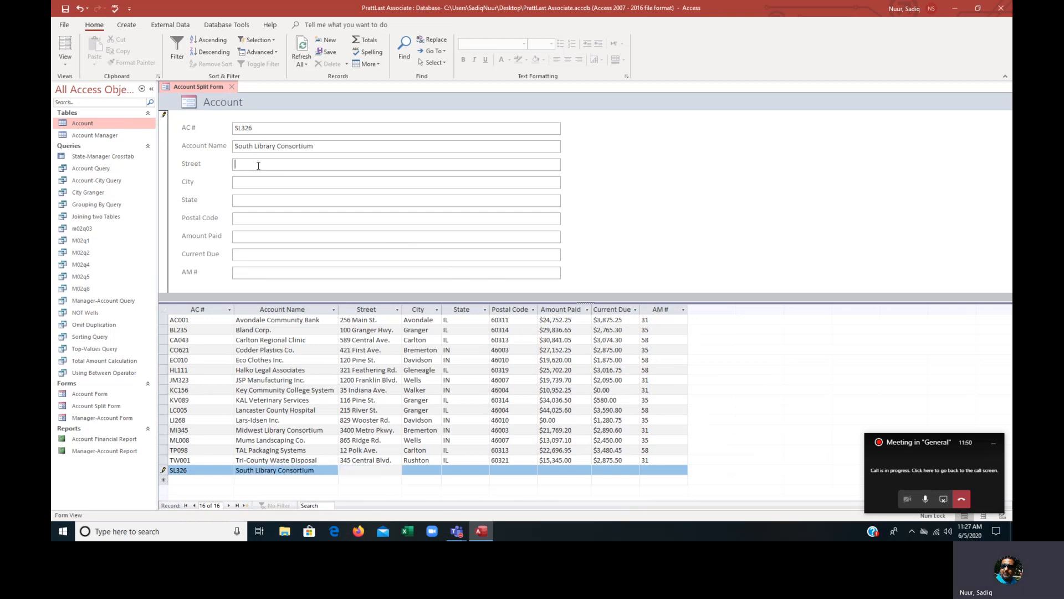
text(862 Maple St.)
key(Tab)
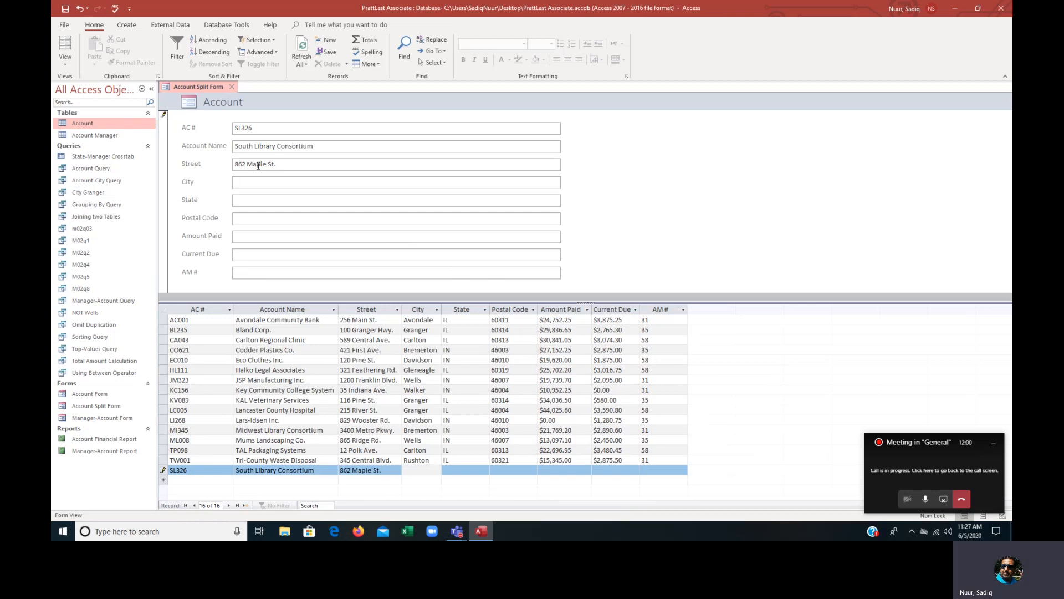
text(Wells)
key(Tab)
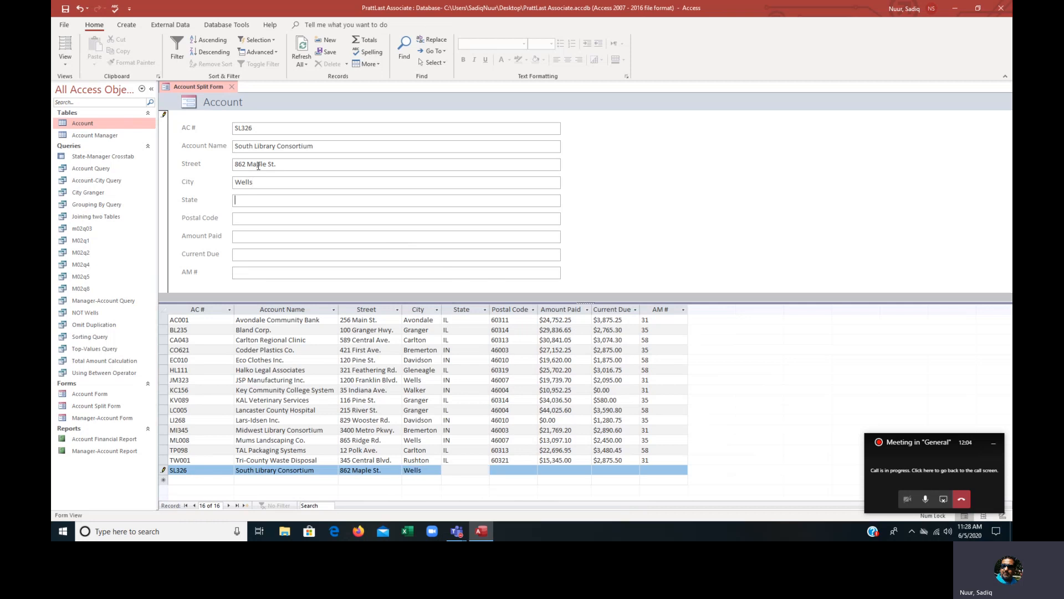
text(IN)
key(Tab)
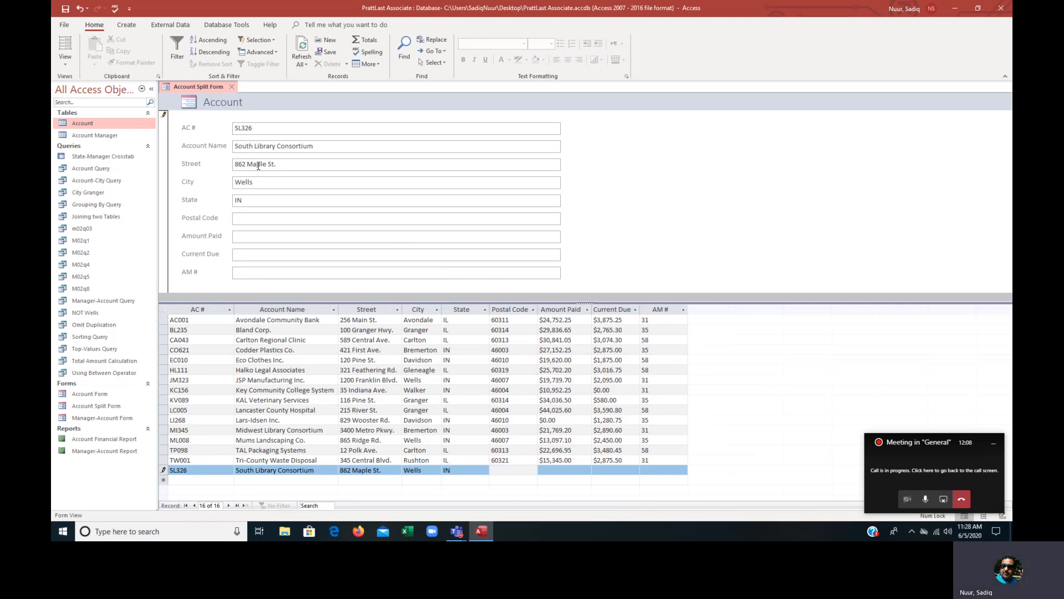
text(46007)
key(Tab)
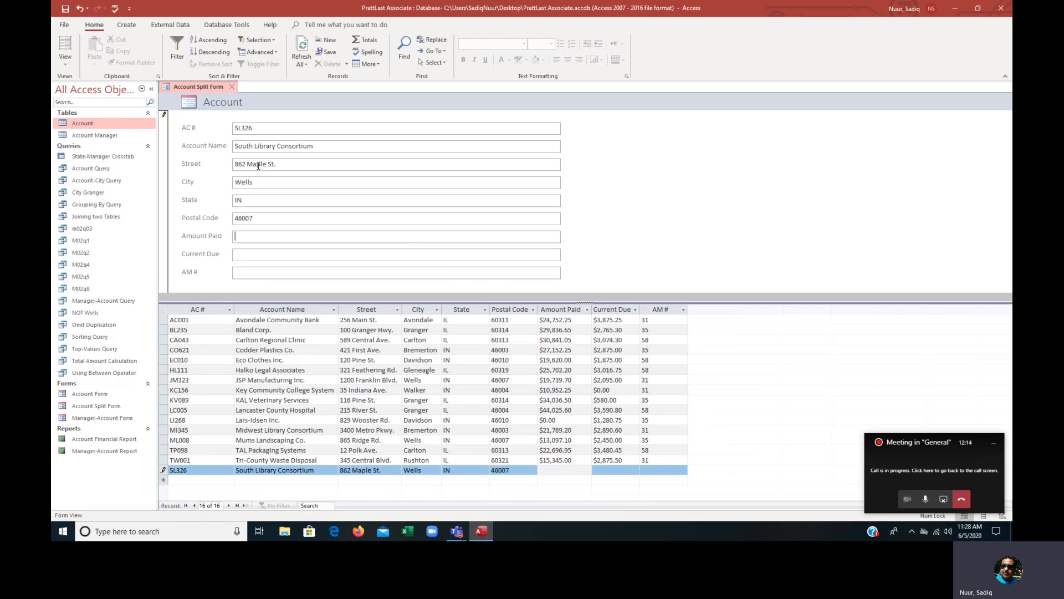
Set the new record's Amount Paid and Current Due to 0 and AM # to 31, and commit the record.
text(0)
key(Tab)
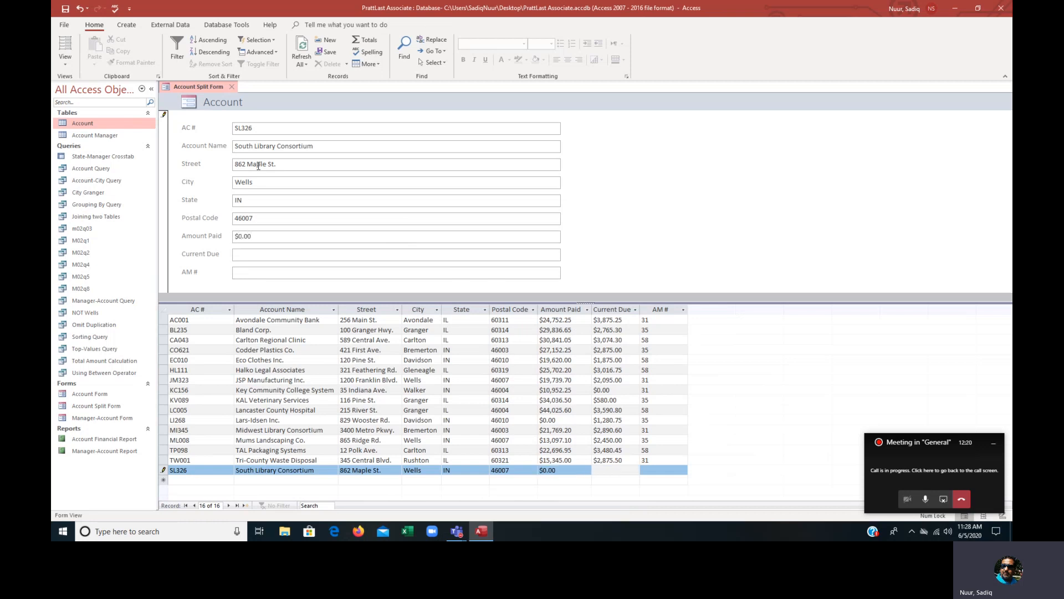
text(0)
key(Tab)
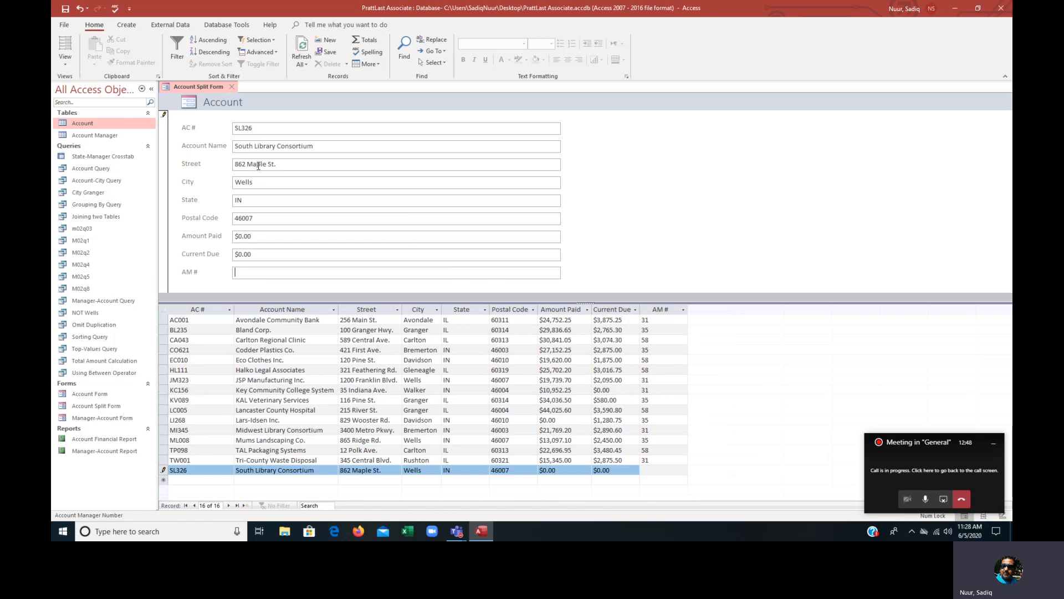
text(31)
key(Return)
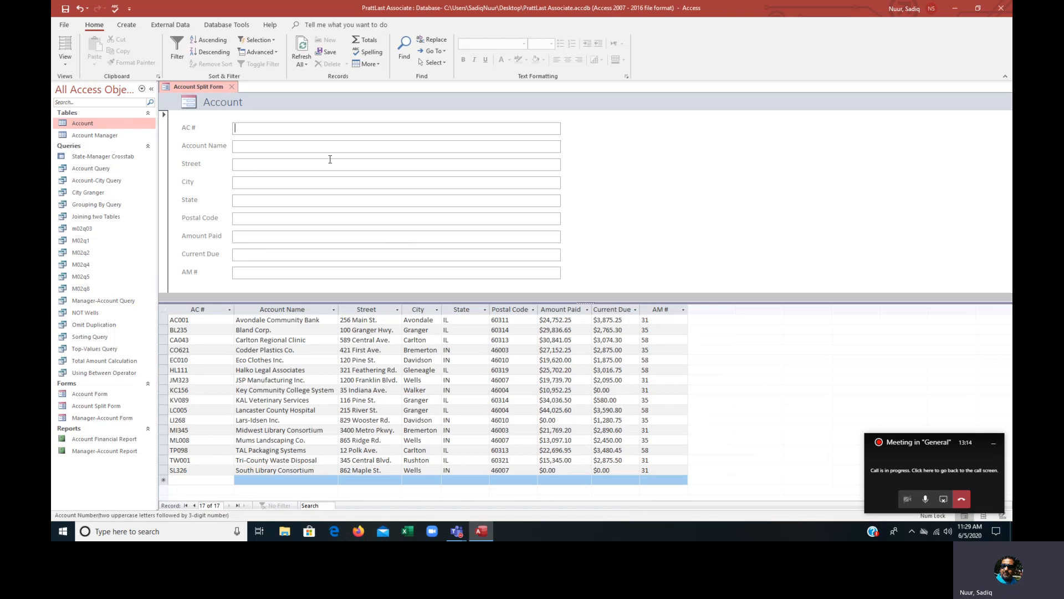
drag(929, 441, 929, 405)
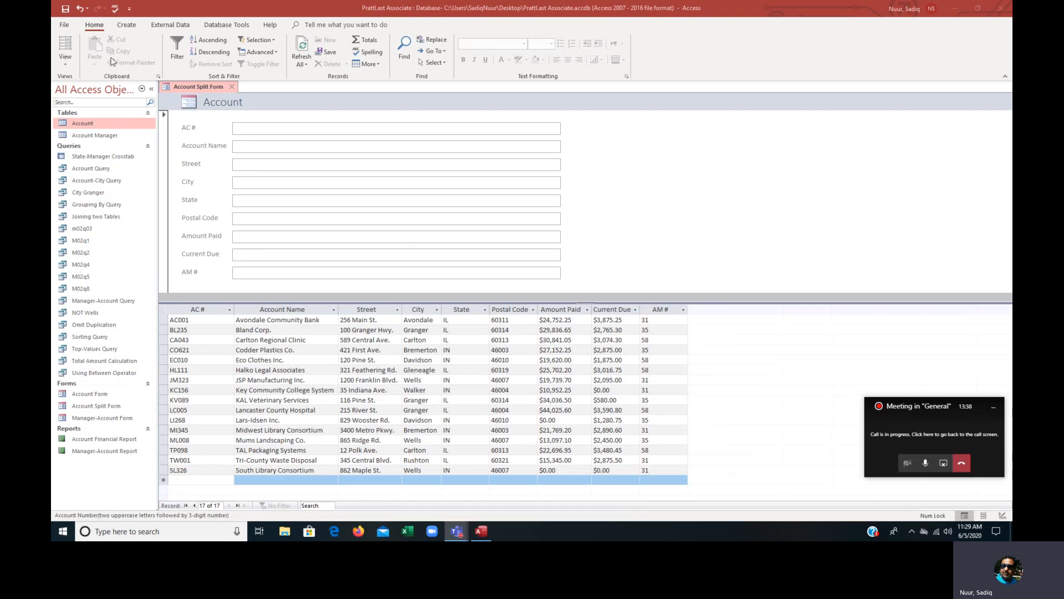
click(65, 64)
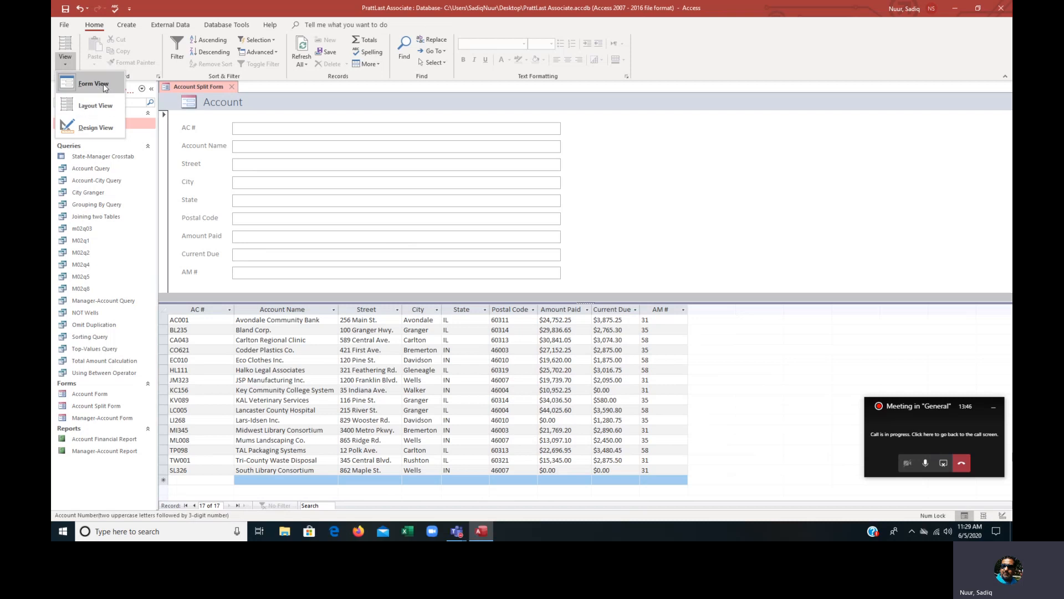
click(644, 170)
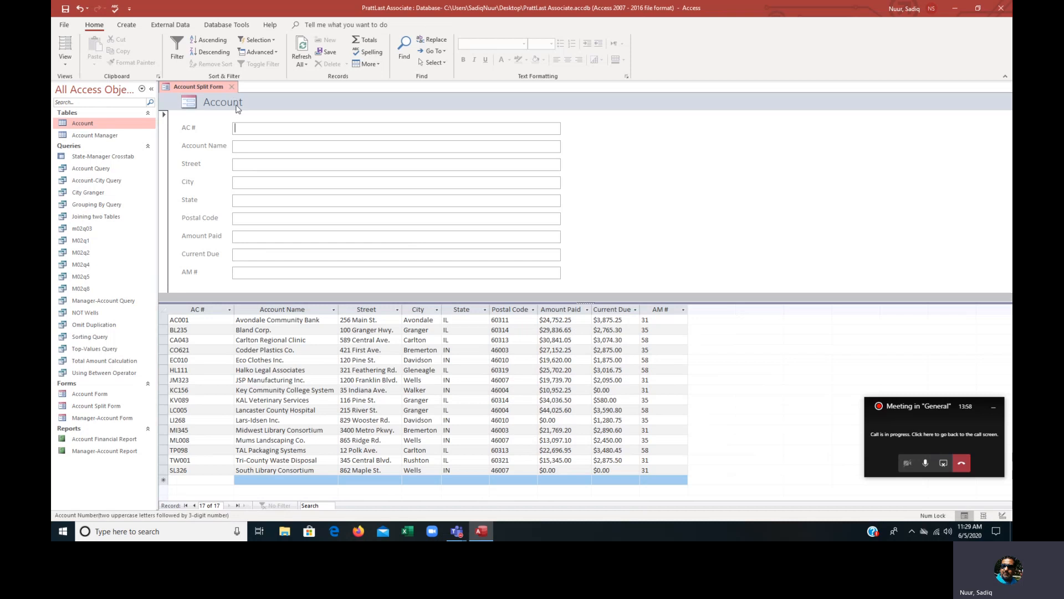
Close Account Split Form and reopen it in Form View.
click(232, 87)
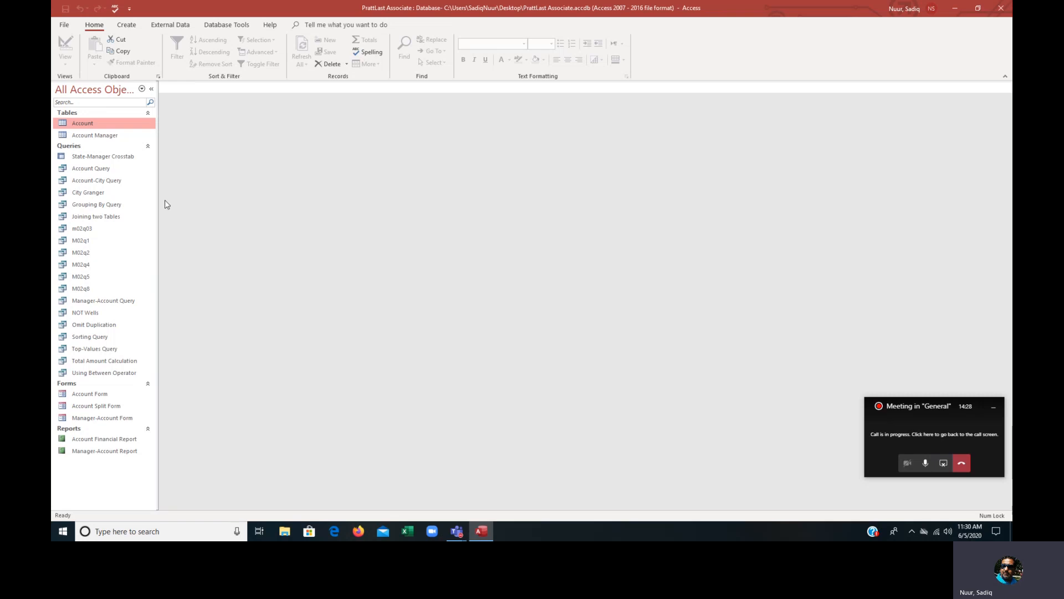
click(91, 408)
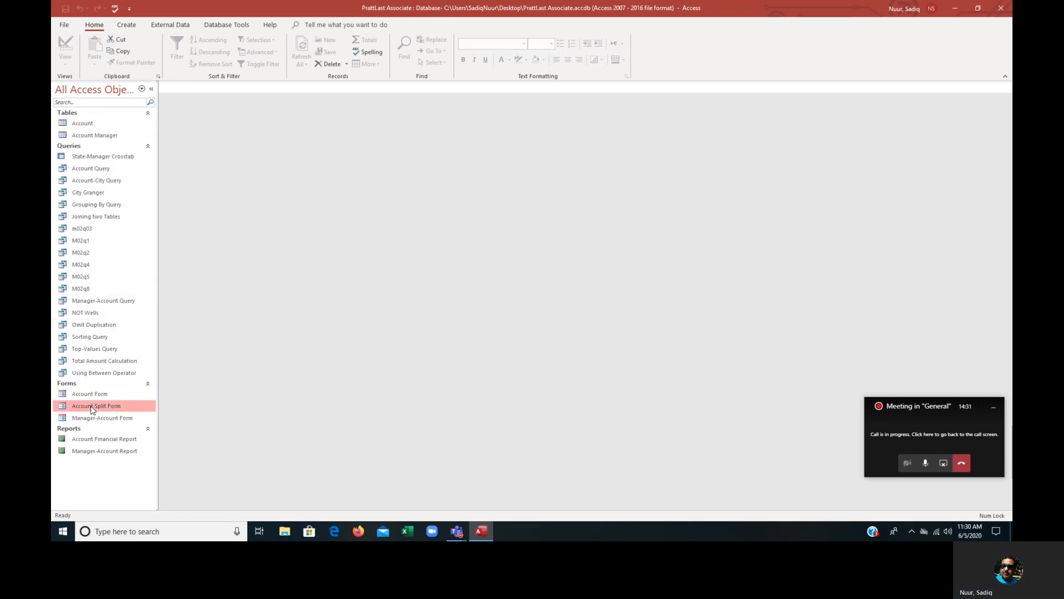
double_click(92, 408)
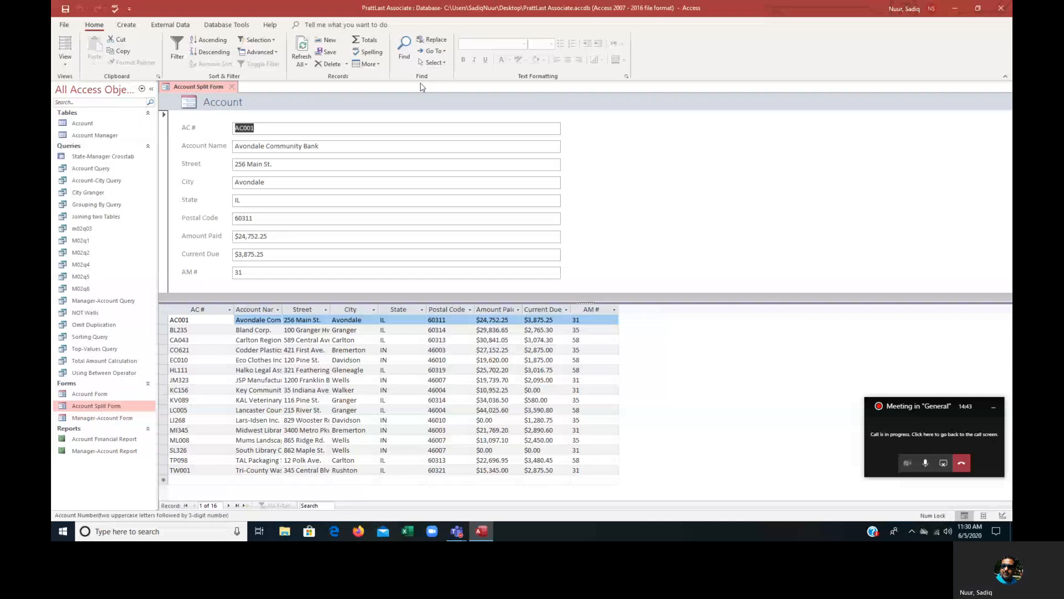
Find the Lars-Idsen Inc. record by its account number, searching the current document, and close the search dialog.
key(ctrl+f)
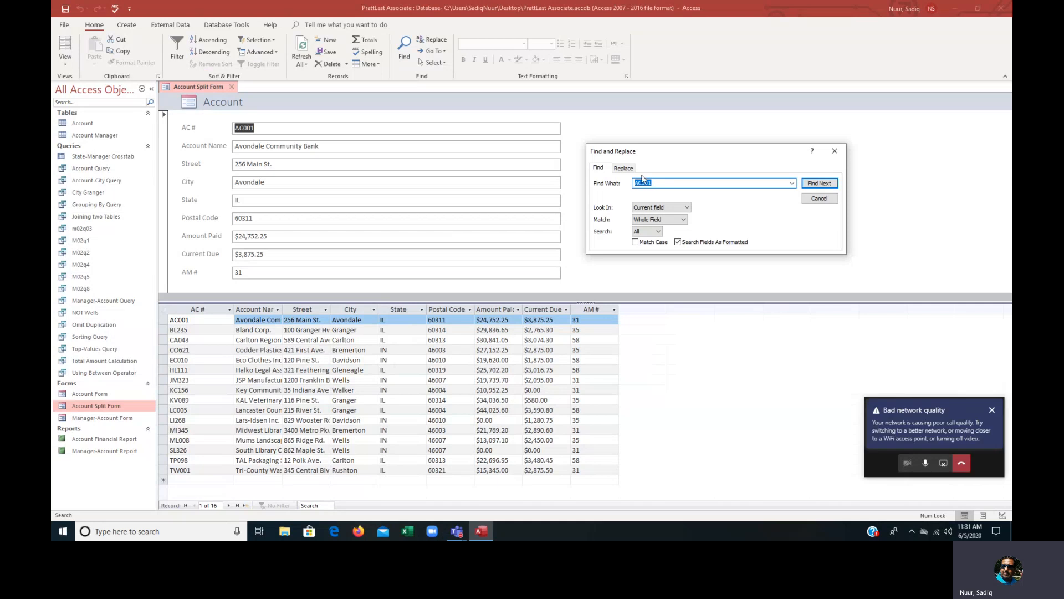
key(BackSpace)
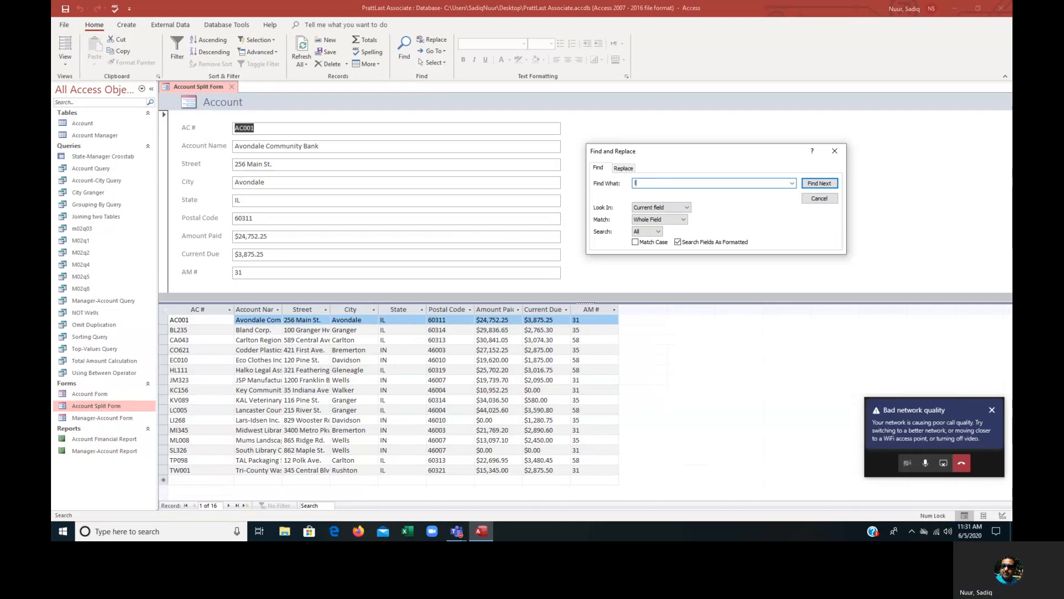
text(li)
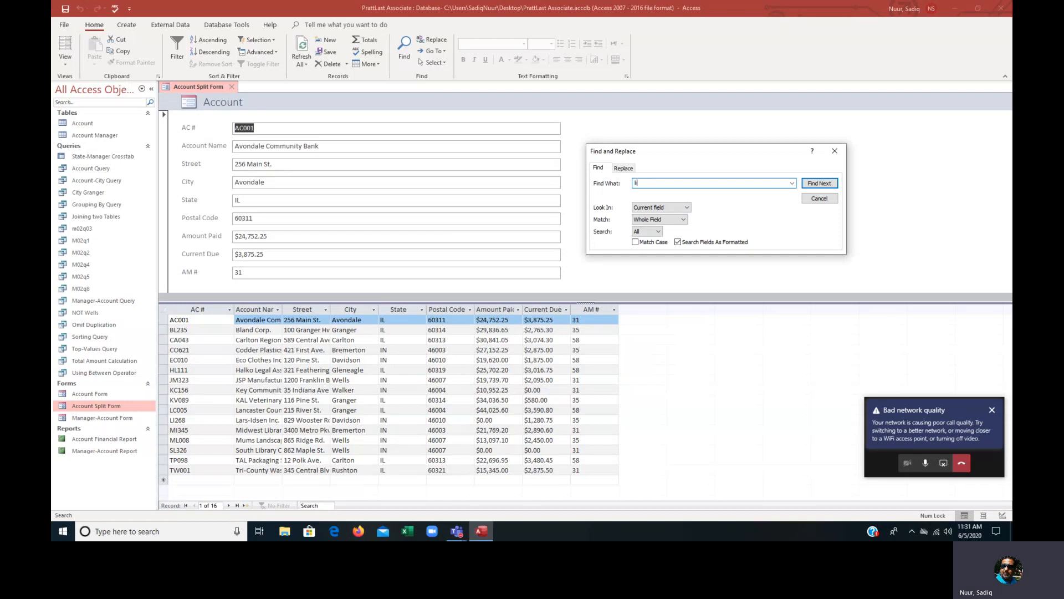
text(268)
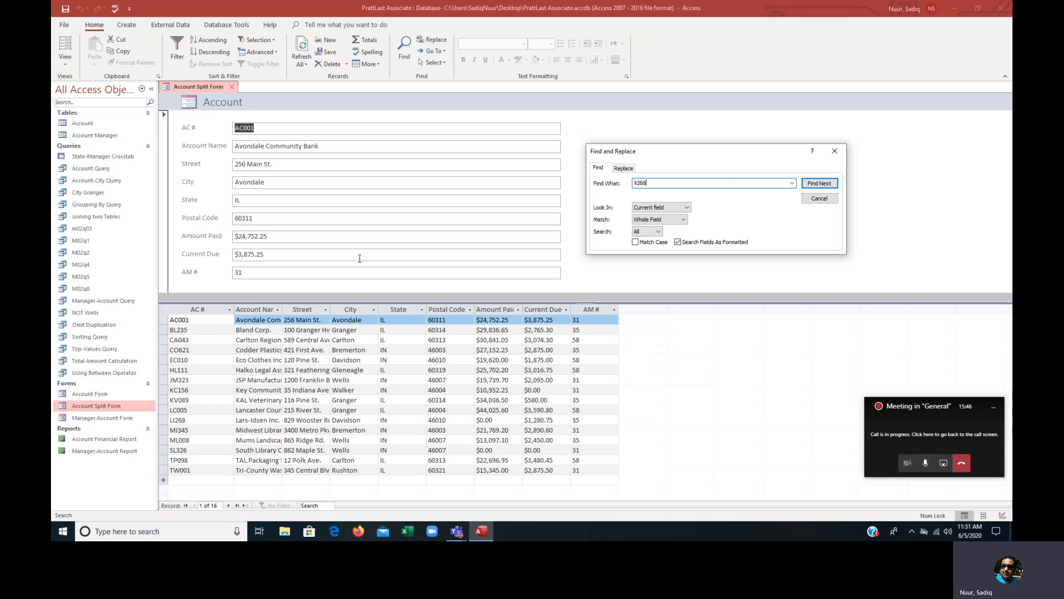
click(685, 207)
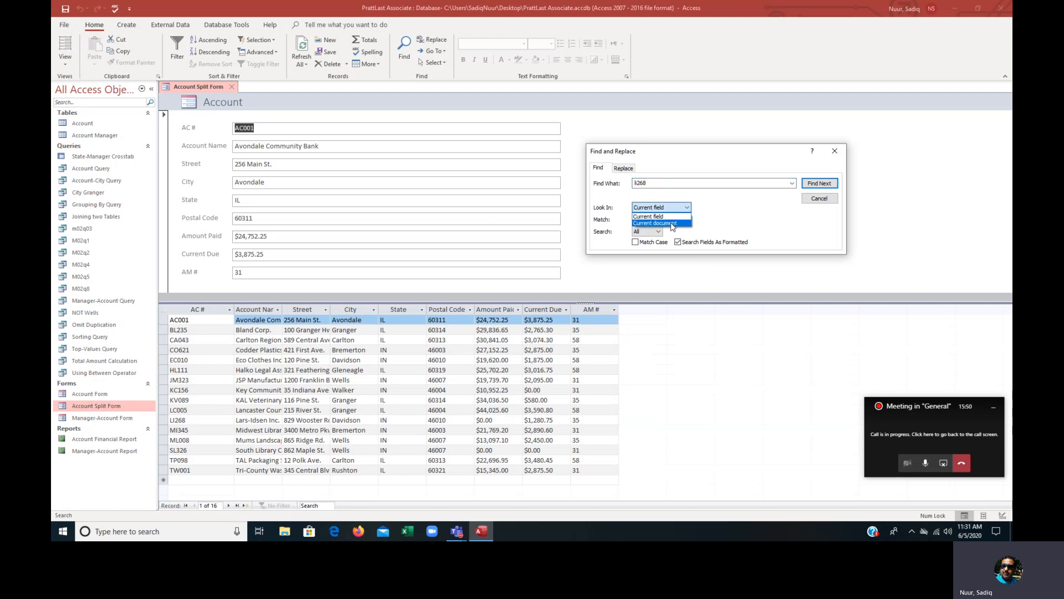
click(673, 224)
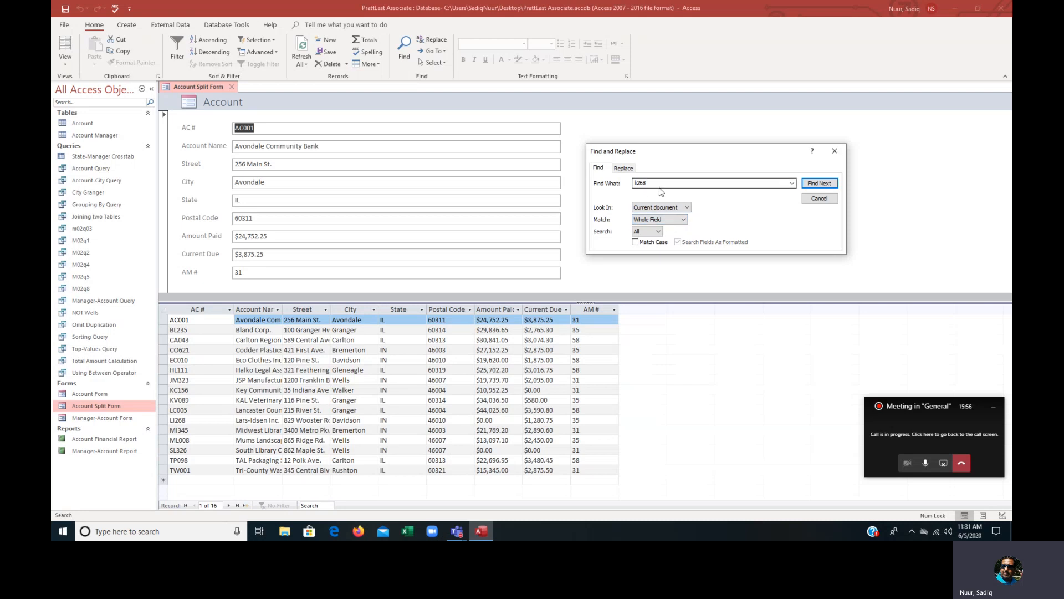
click(819, 183)
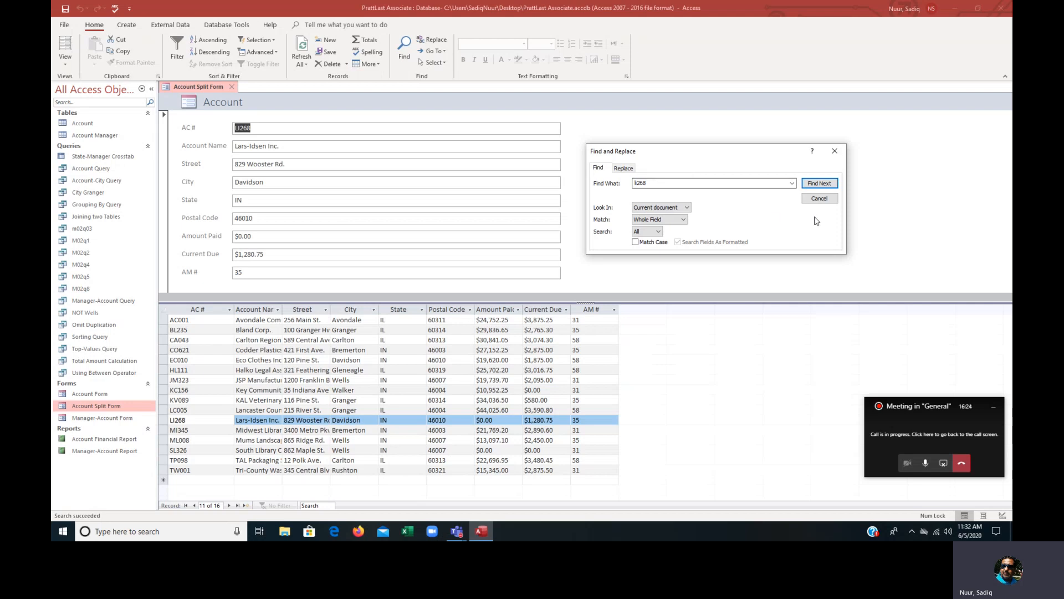
click(836, 151)
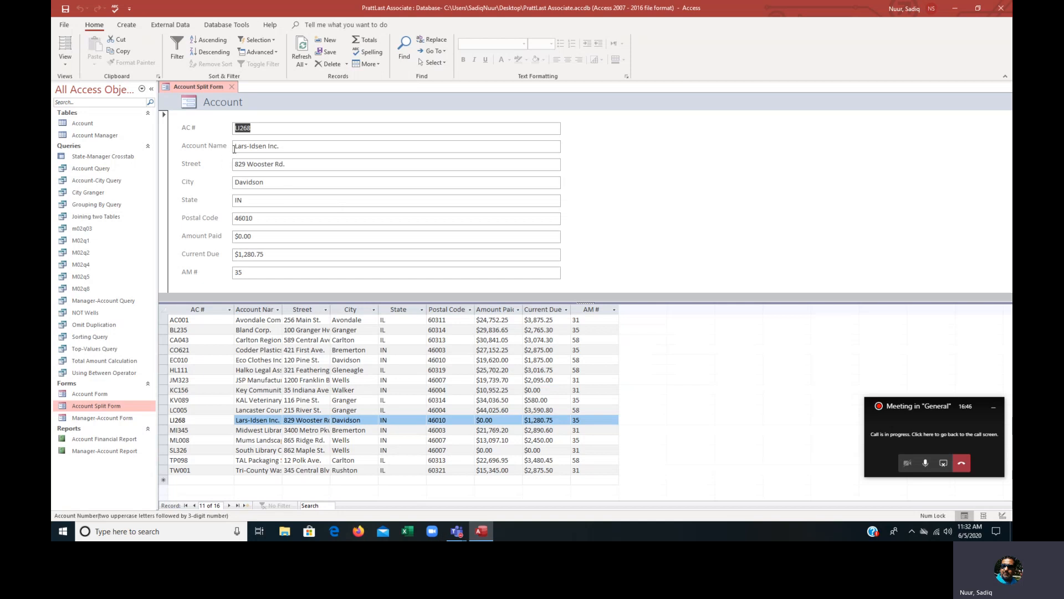
Change the account name to Lars-Idsen-Fleming Inc. and fit the datasheet's Account Name and Street columns to their contents.
click(266, 146)
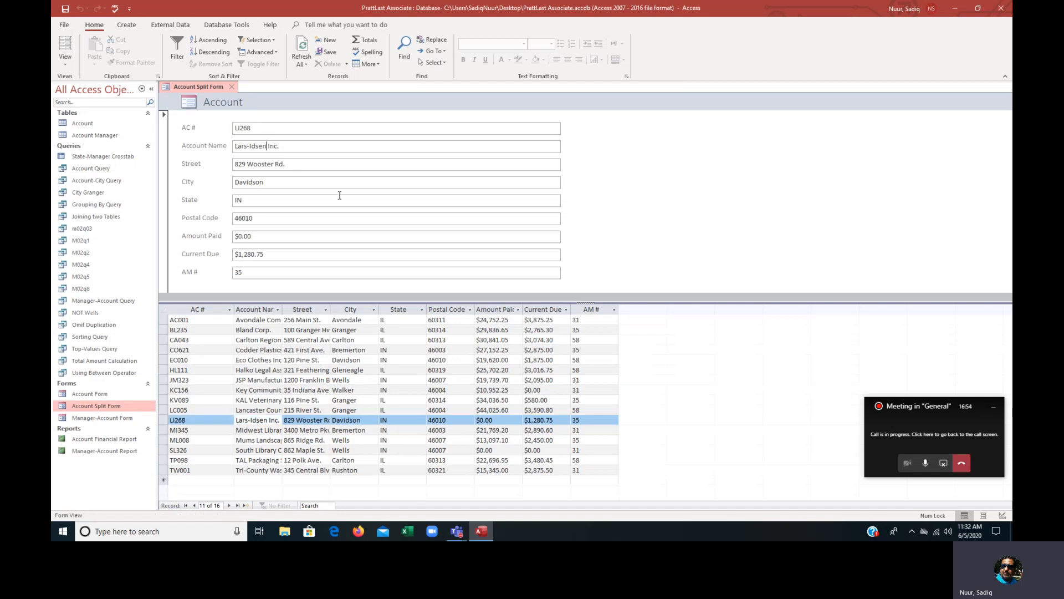
text(-Fleming)
key(Tab)
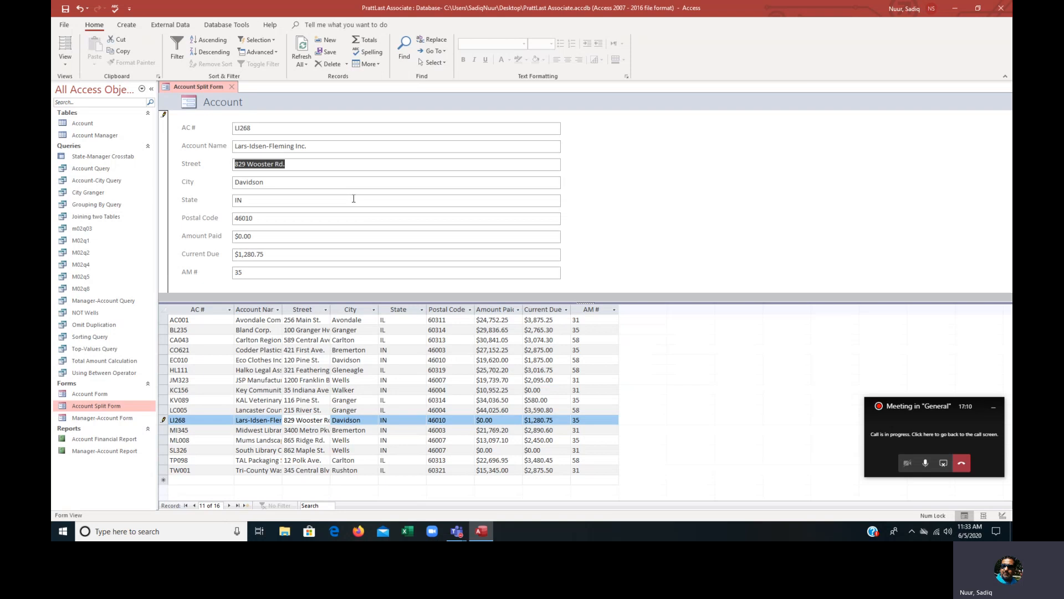
double_click(282, 309)
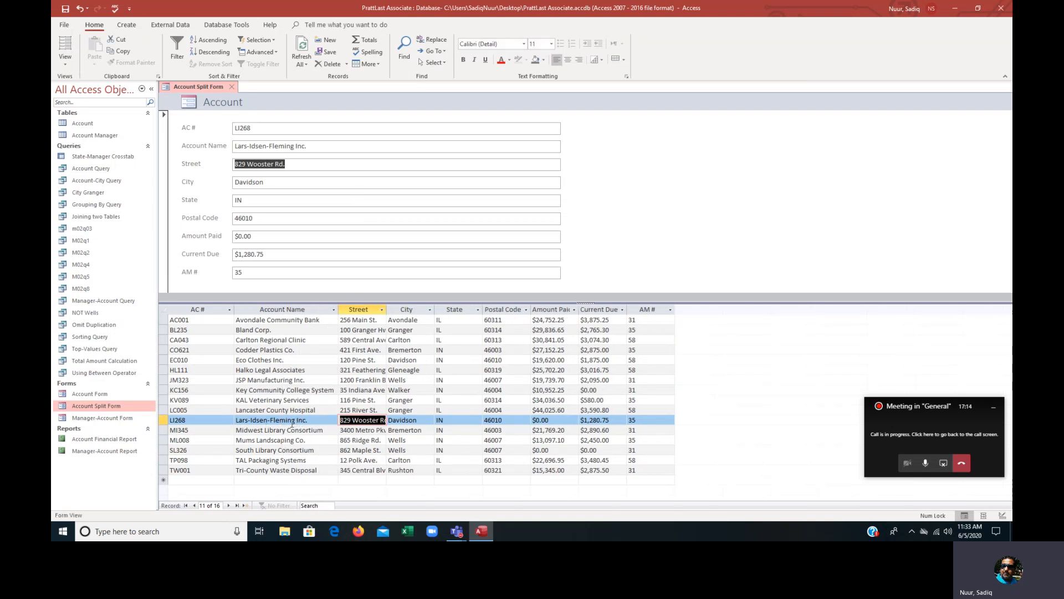
double_click(386, 309)
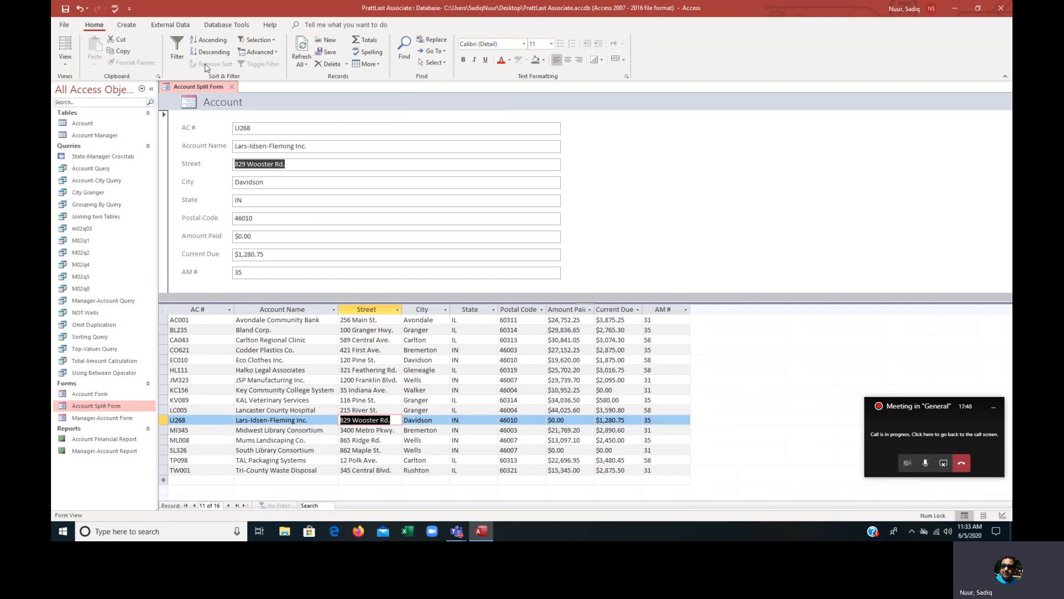
Find the JSP Manufacturing Inc. record by its account number and close the search dialog.
click(404, 49)
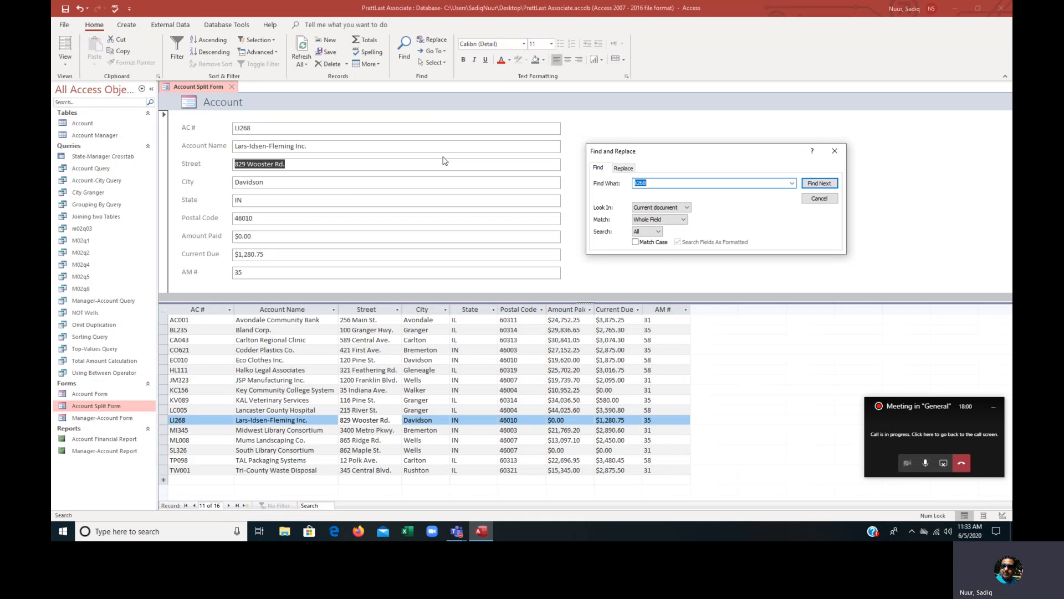
text(jm)
text(323)
key(Return)
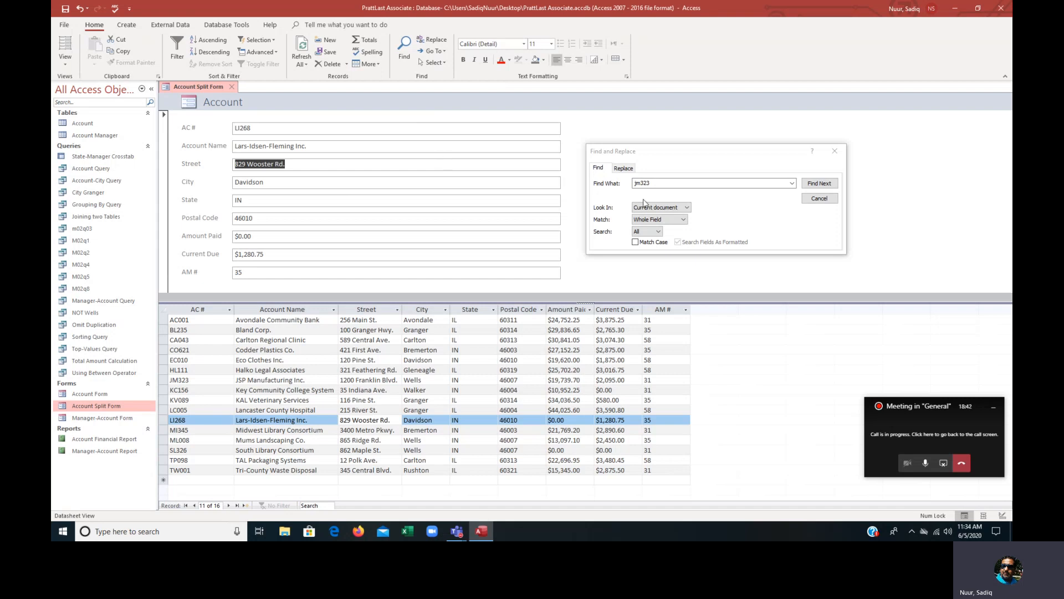
click(819, 184)
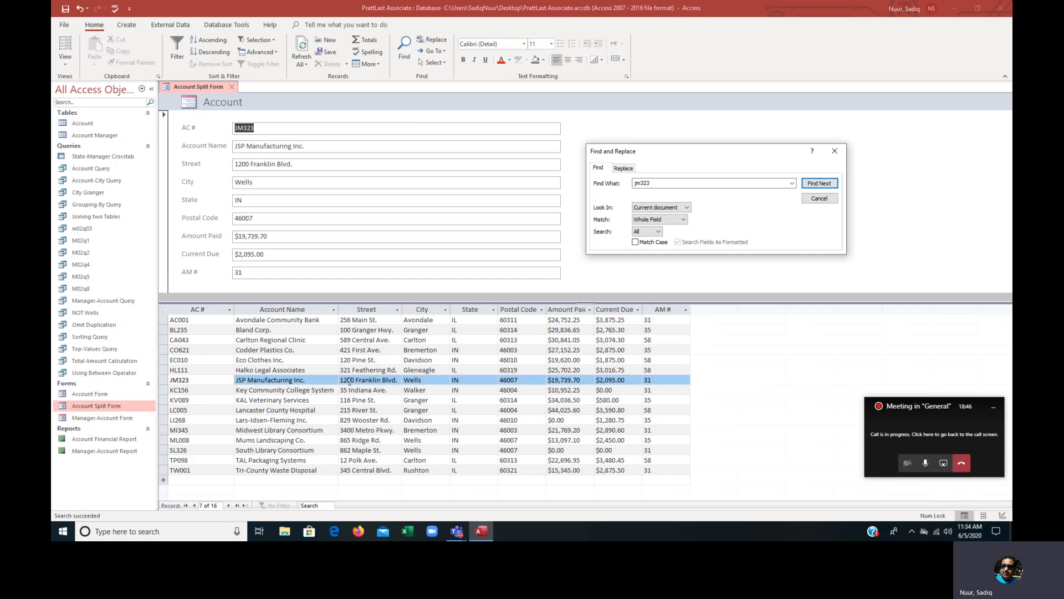
click(835, 152)
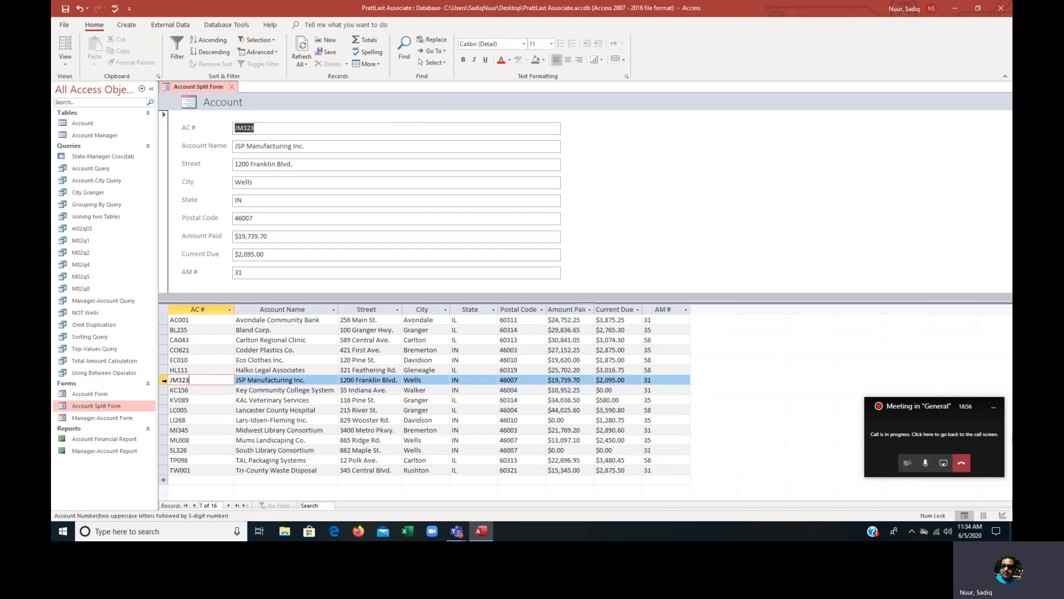
Delete the entire JSP Manufacturing Inc. record from the datasheet and confirm the deletion.
click(163, 379)
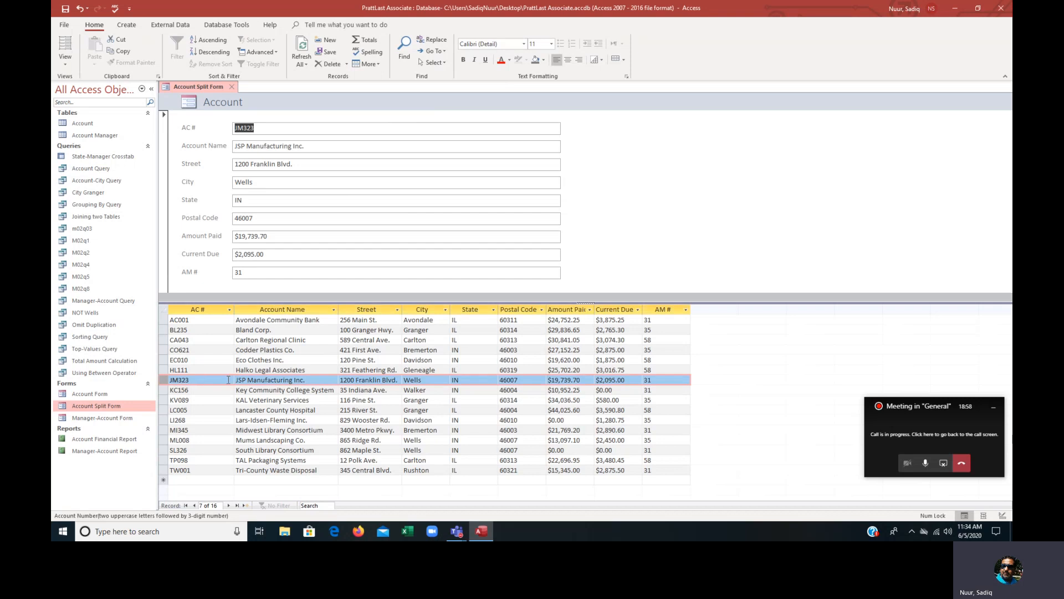
click(194, 379)
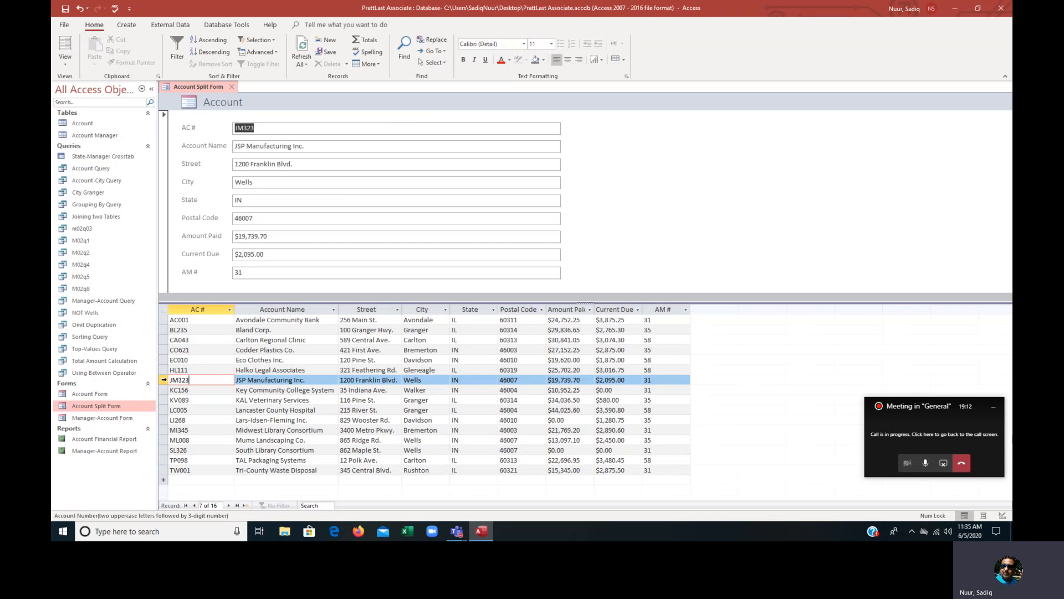
click(164, 379)
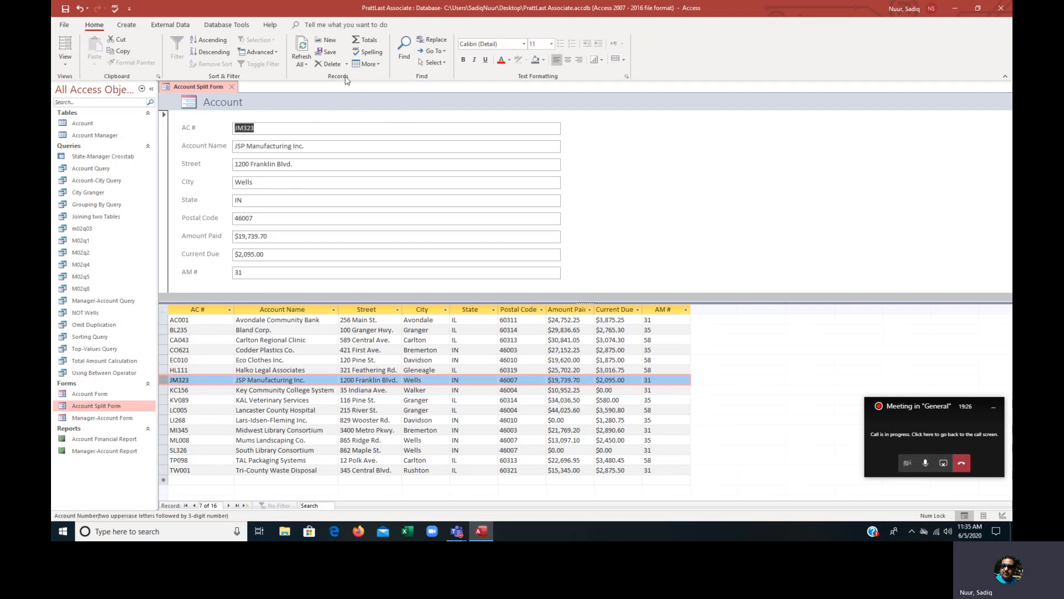
click(331, 65)
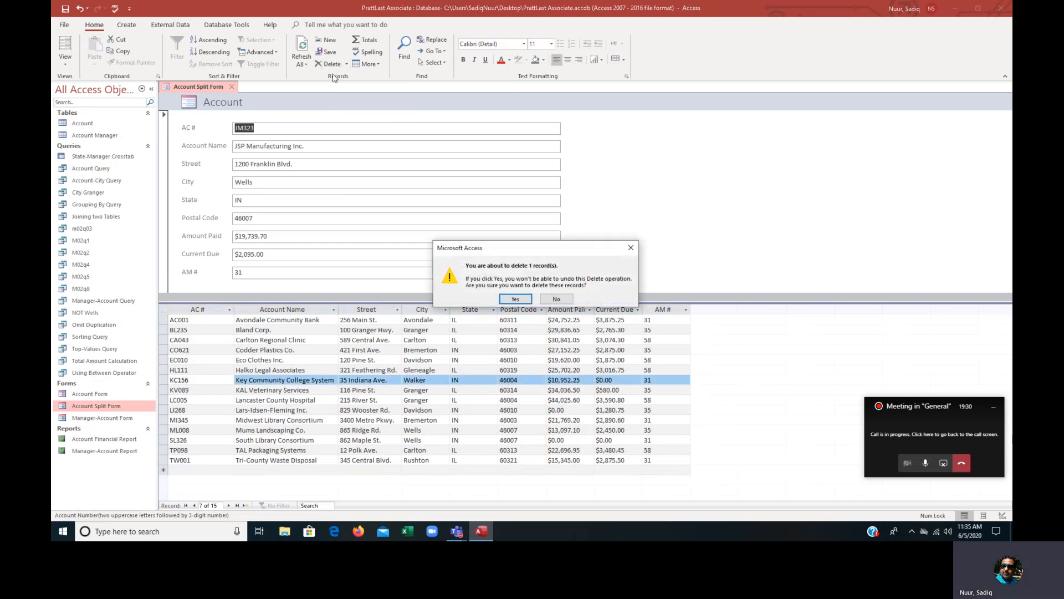
drag(512, 248, 507, 185)
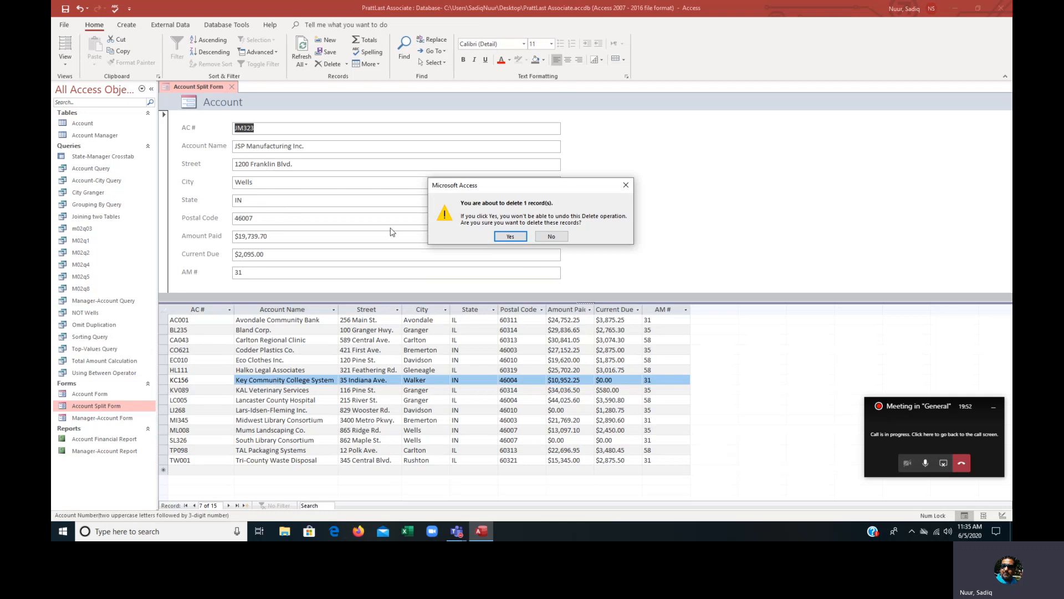
click(504, 237)
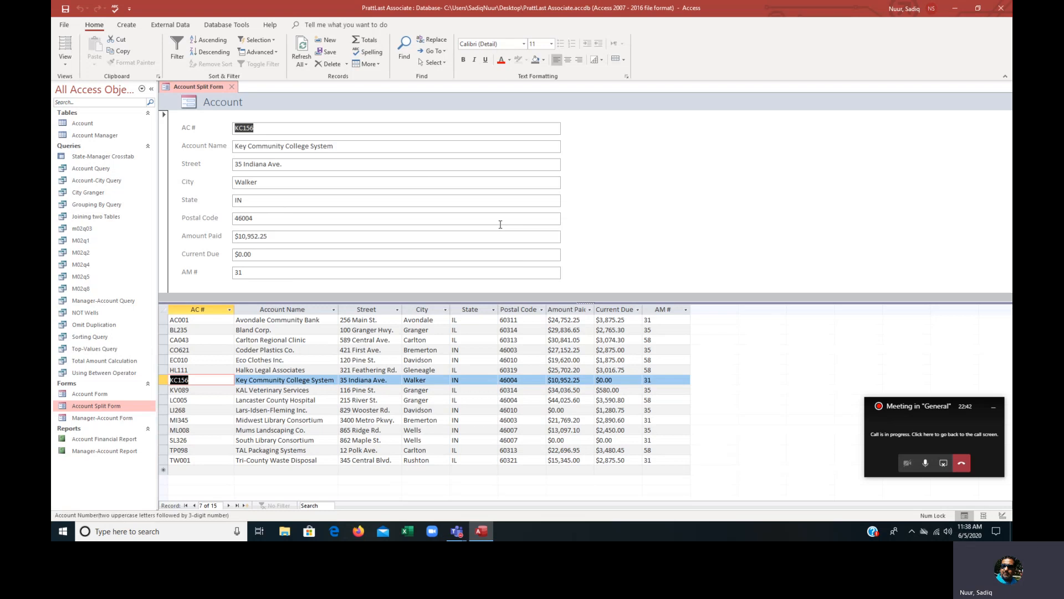
Close Account Split Form and open the Account table in Datasheet View.
click(230, 89)
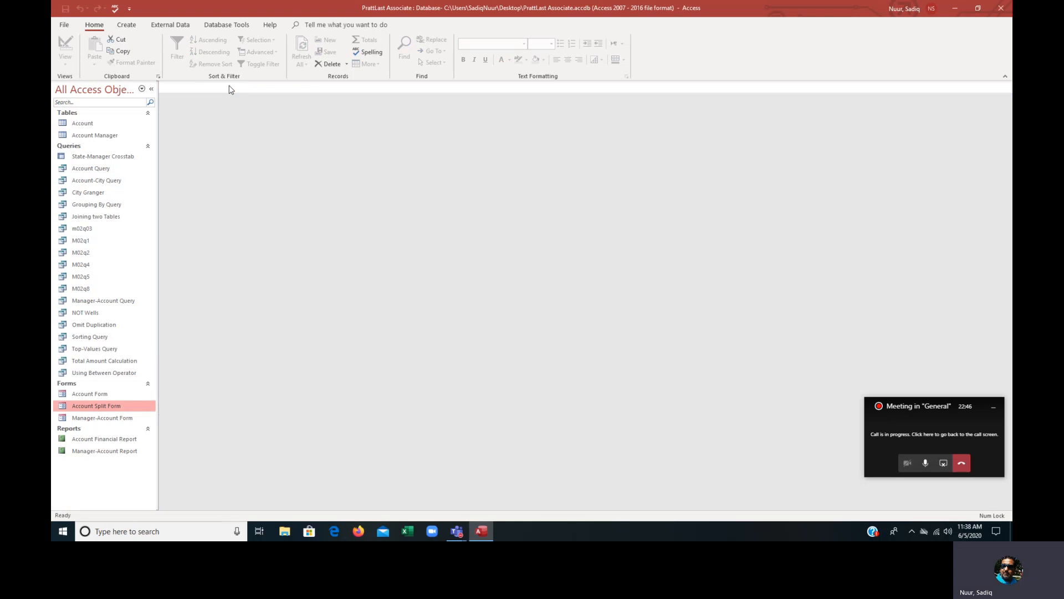
click(90, 123)
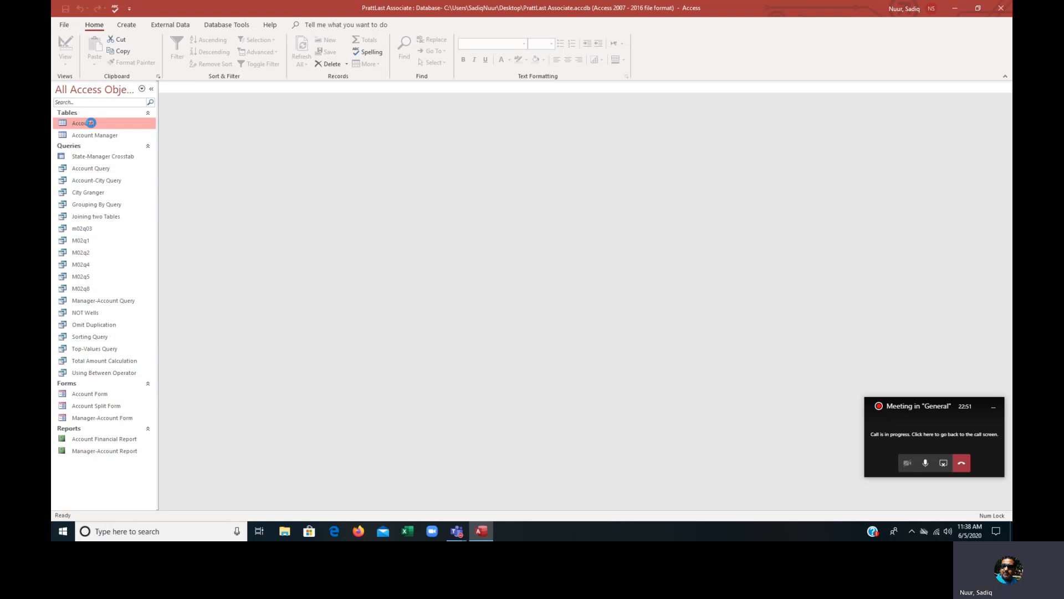
double_click(91, 123)
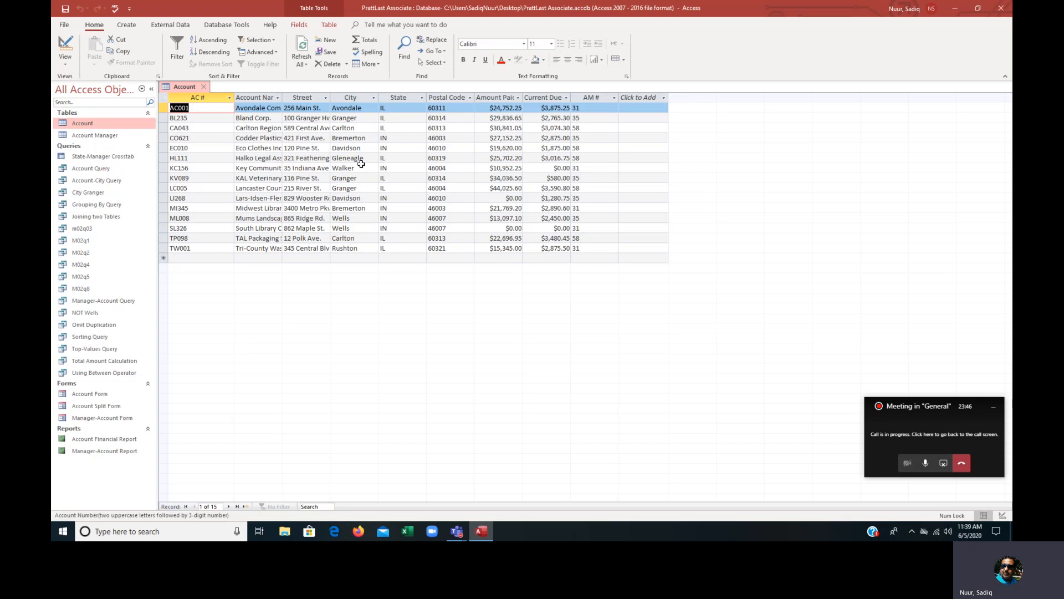
Filter the Account table to records whose City contains Granger, and fit the Amount Paid column to its contents.
click(361, 118)
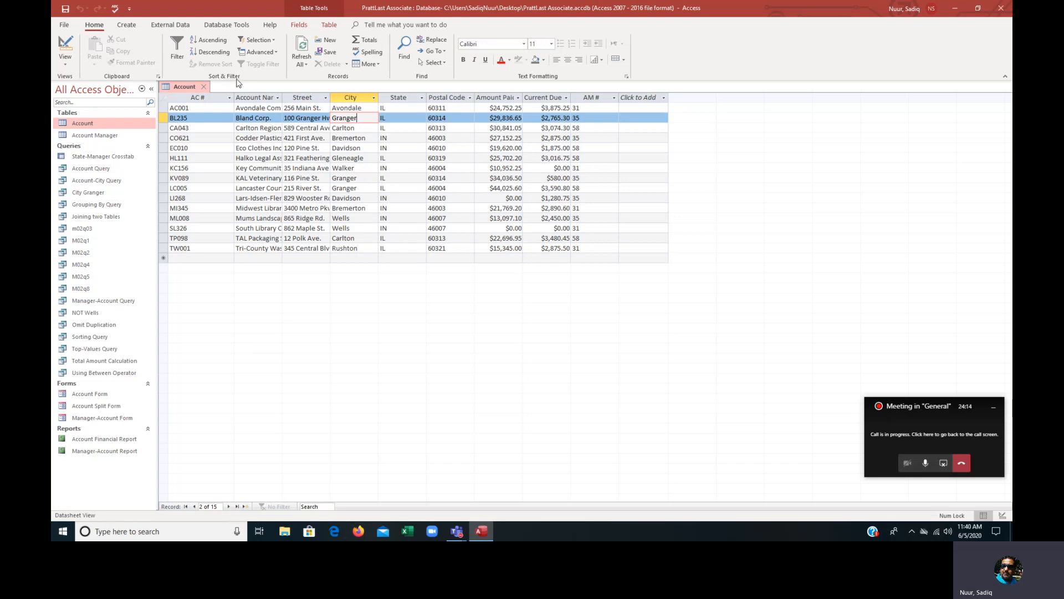
click(258, 39)
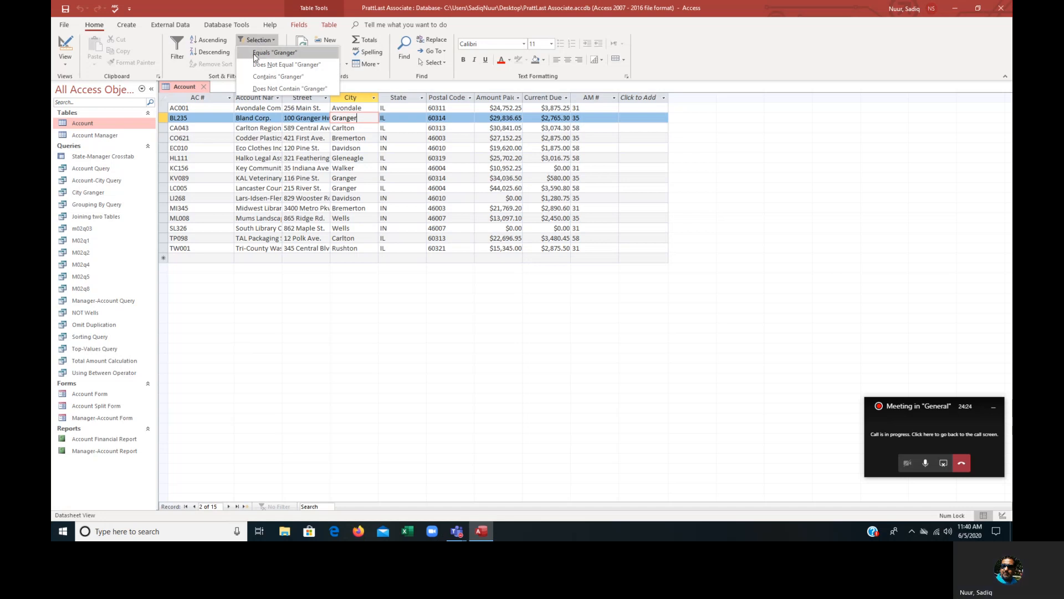
click(283, 79)
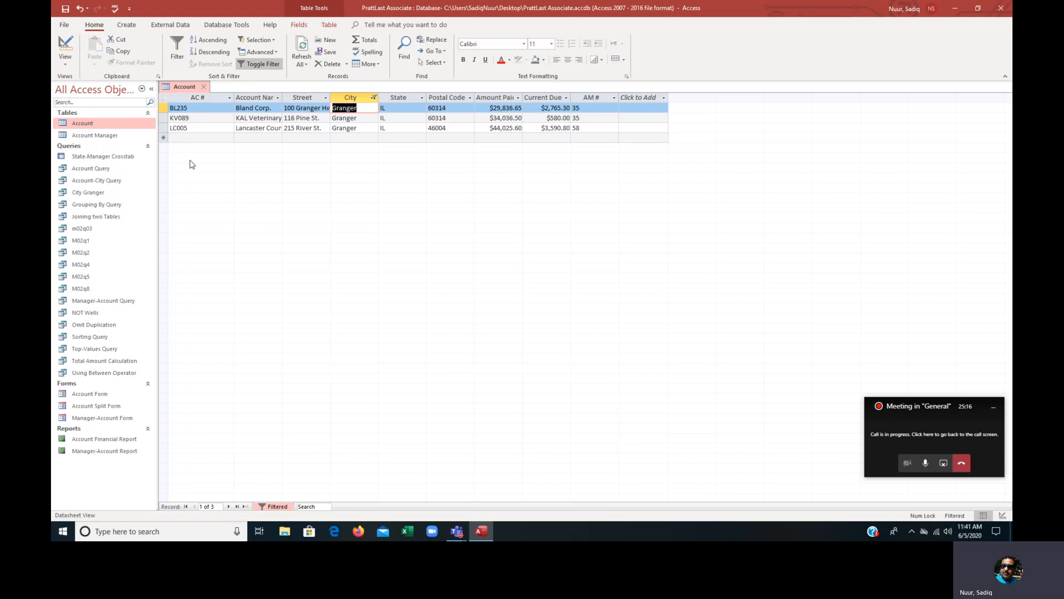
double_click(522, 97)
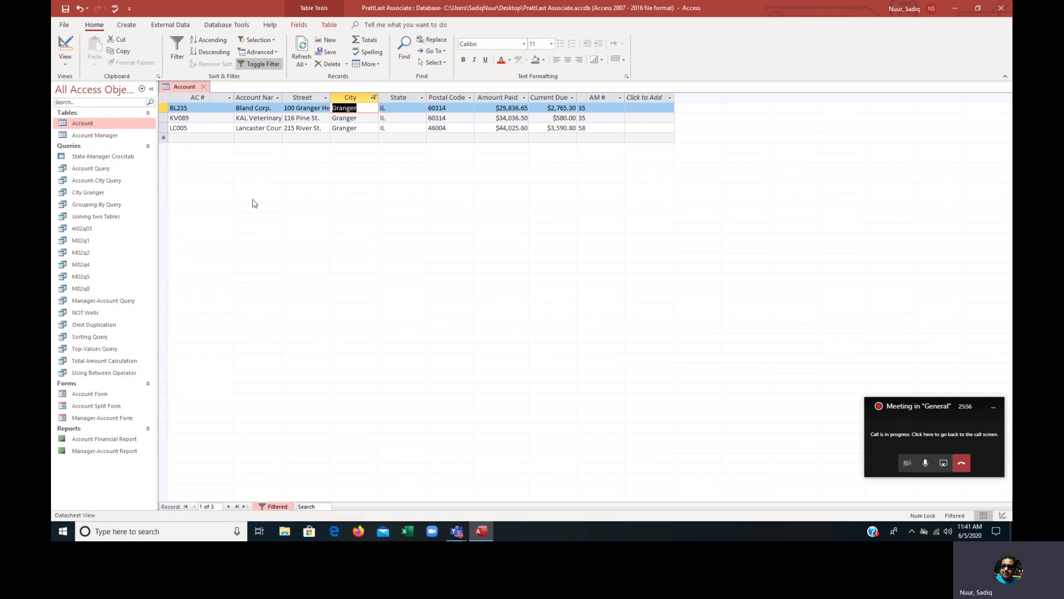
Turn off the City filter and fit the Street column to its contents.
click(265, 64)
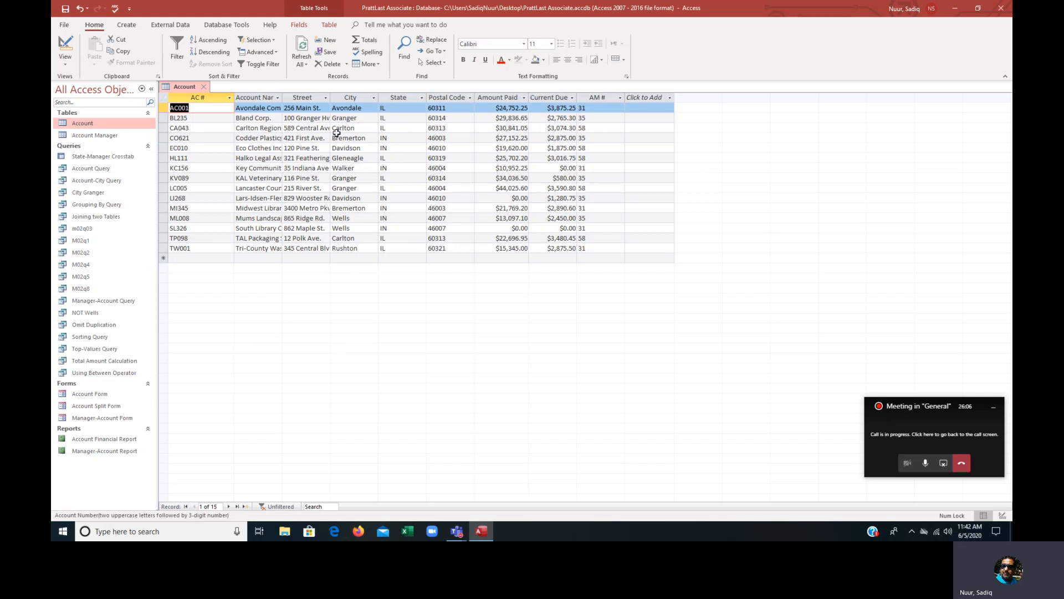
click(335, 98)
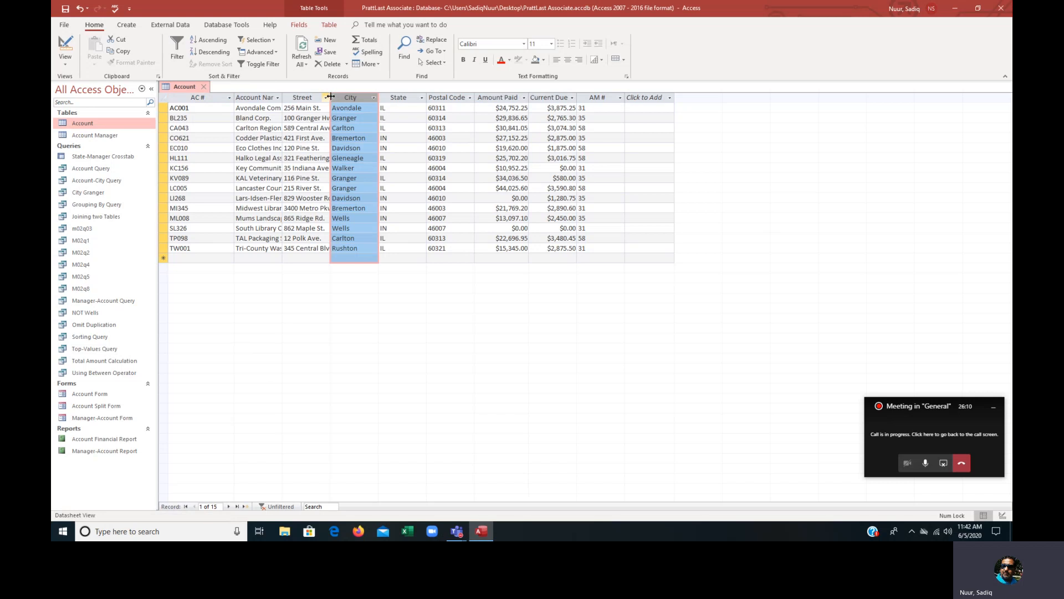
double_click(333, 97)
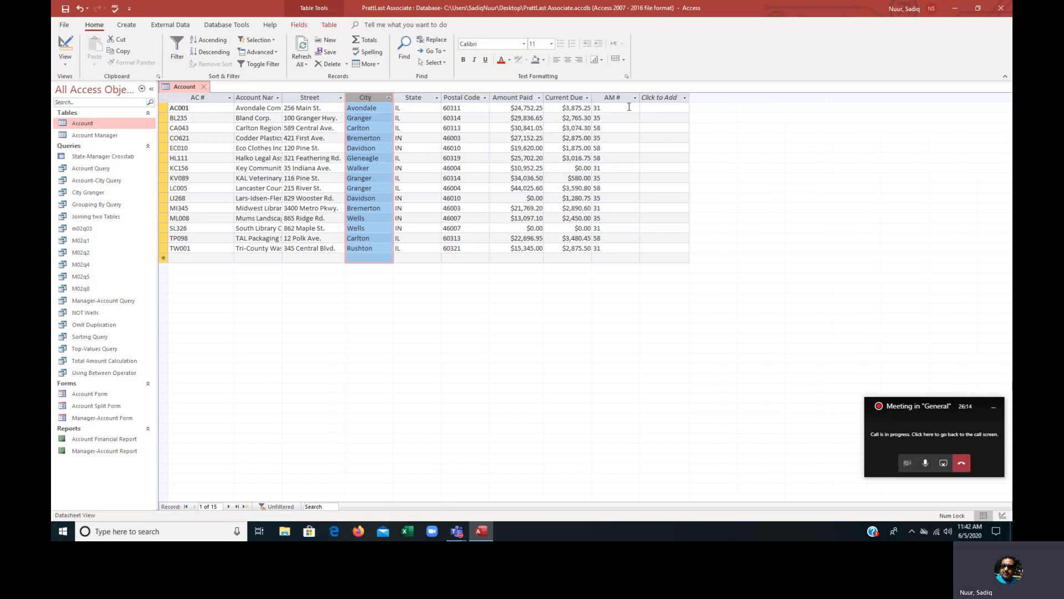
Filter the Account table by selection to records whose AM # does not equal 31.
click(629, 107)
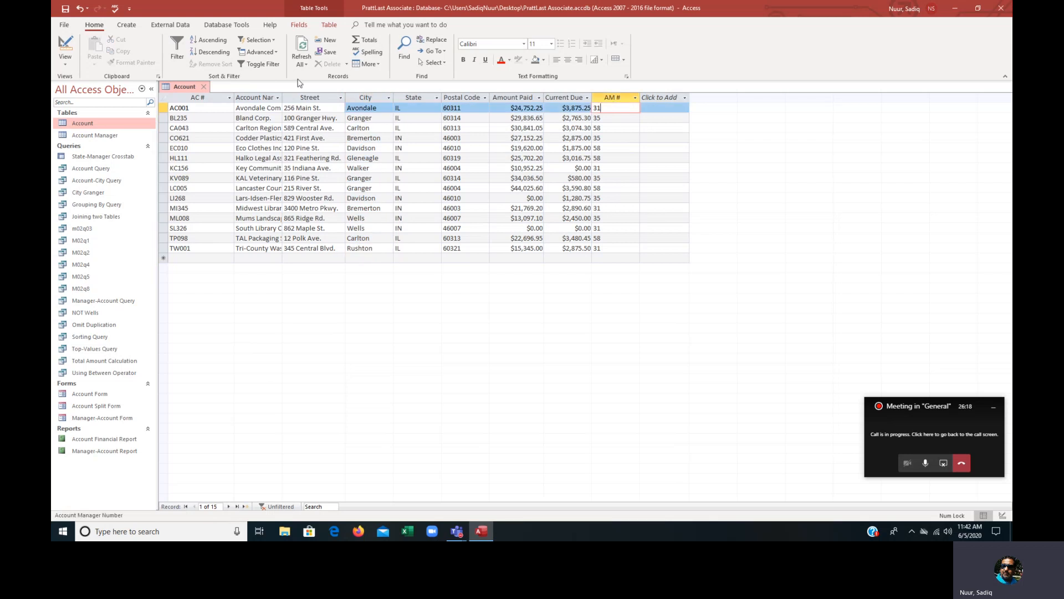
click(274, 43)
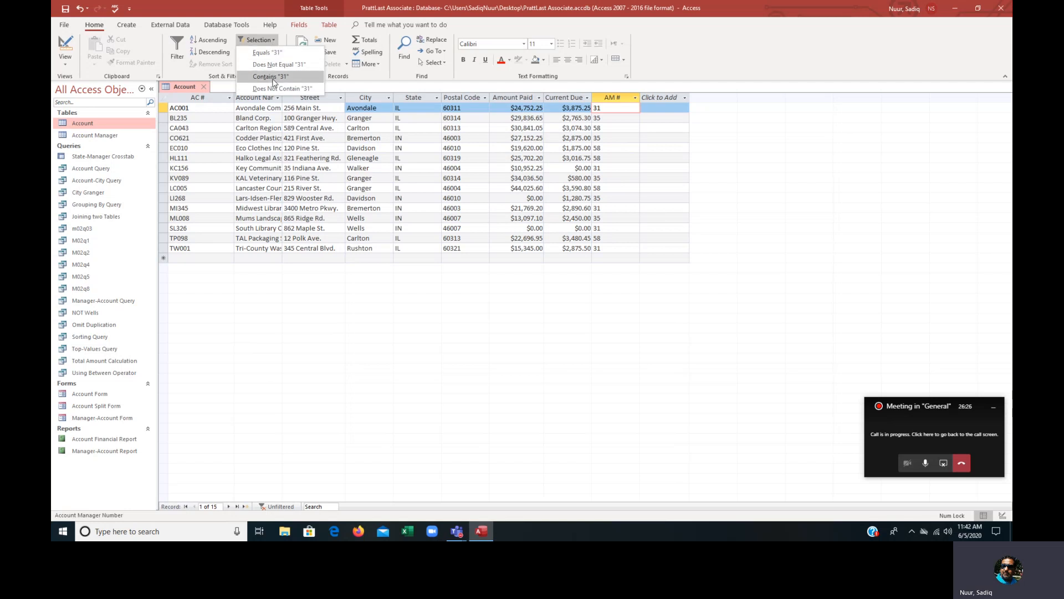
click(303, 65)
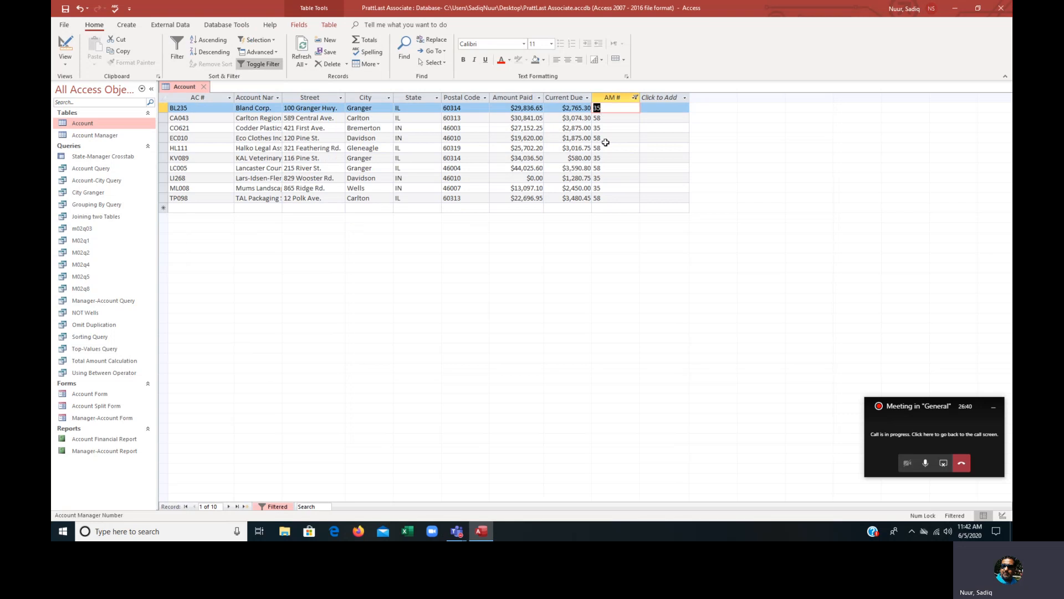
Turn off the AM # filter and fit the Account Name column to its contents.
click(257, 65)
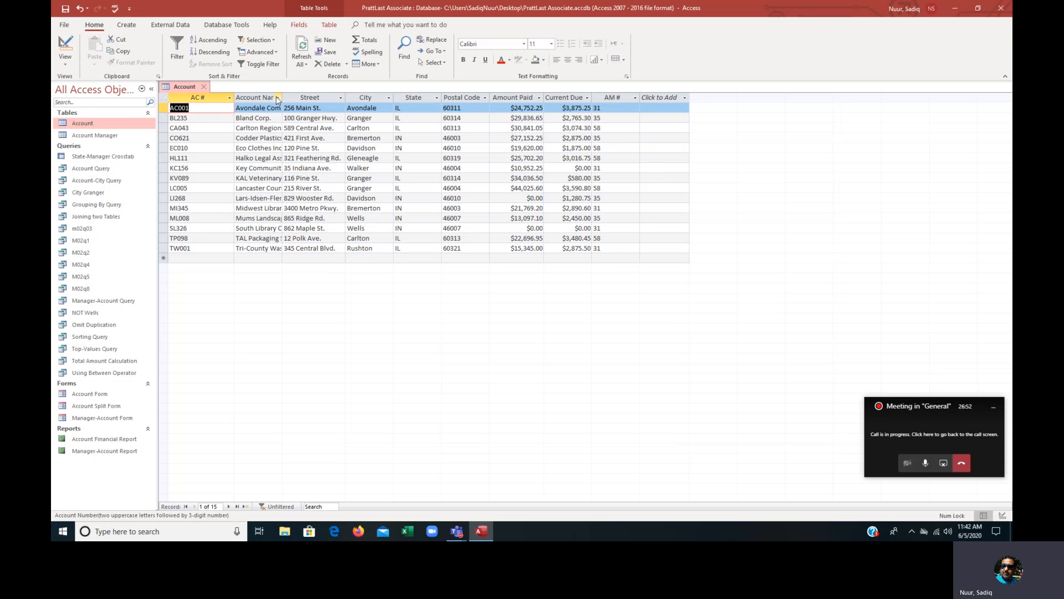
double_click(282, 98)
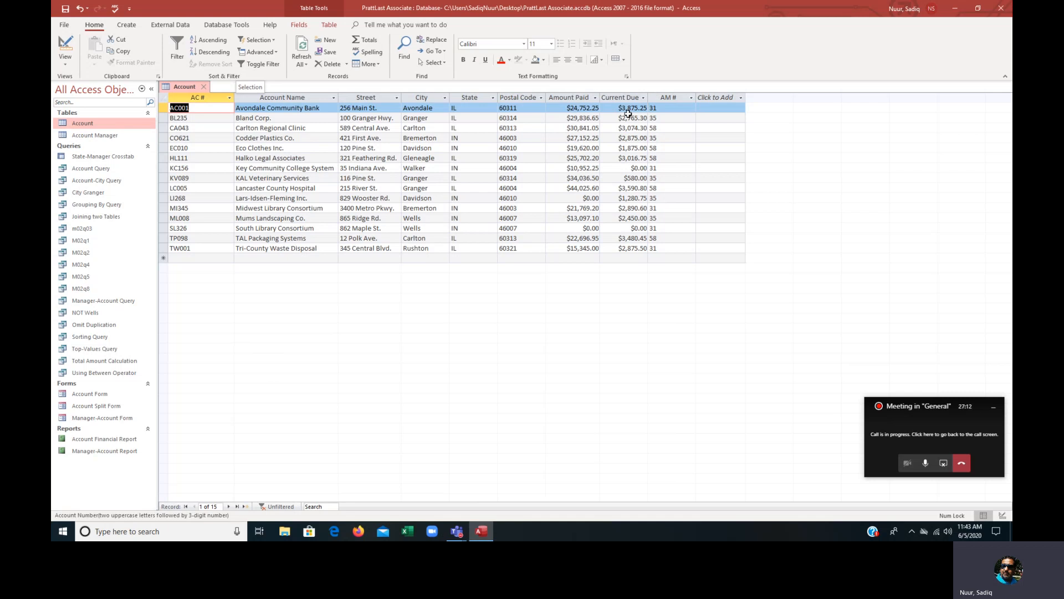
Filter the Account table by selection to records whose Amount Paid equals $0.00.
click(560, 198)
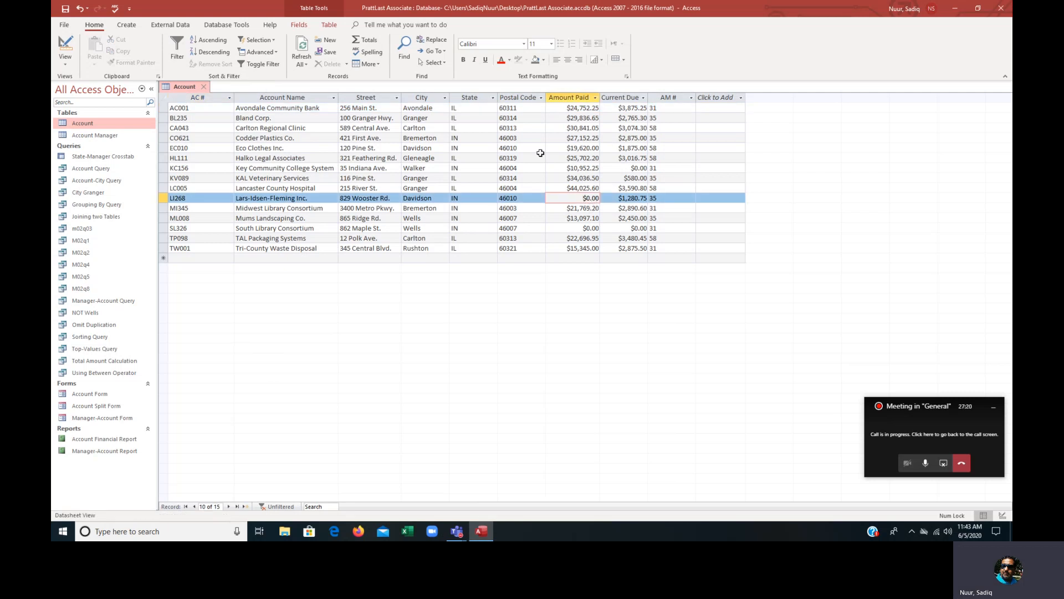
click(275, 40)
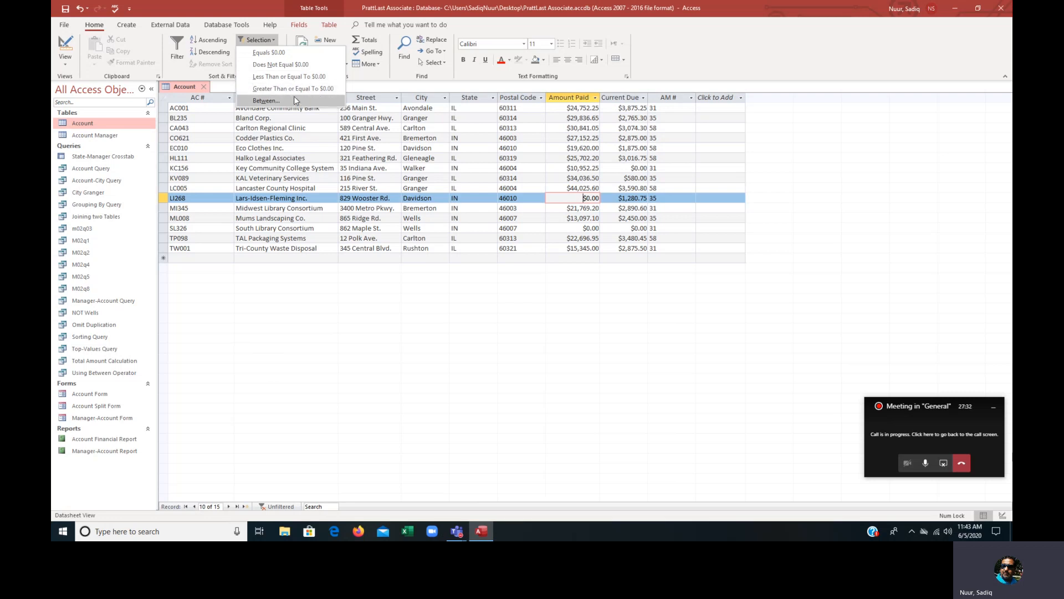
click(283, 54)
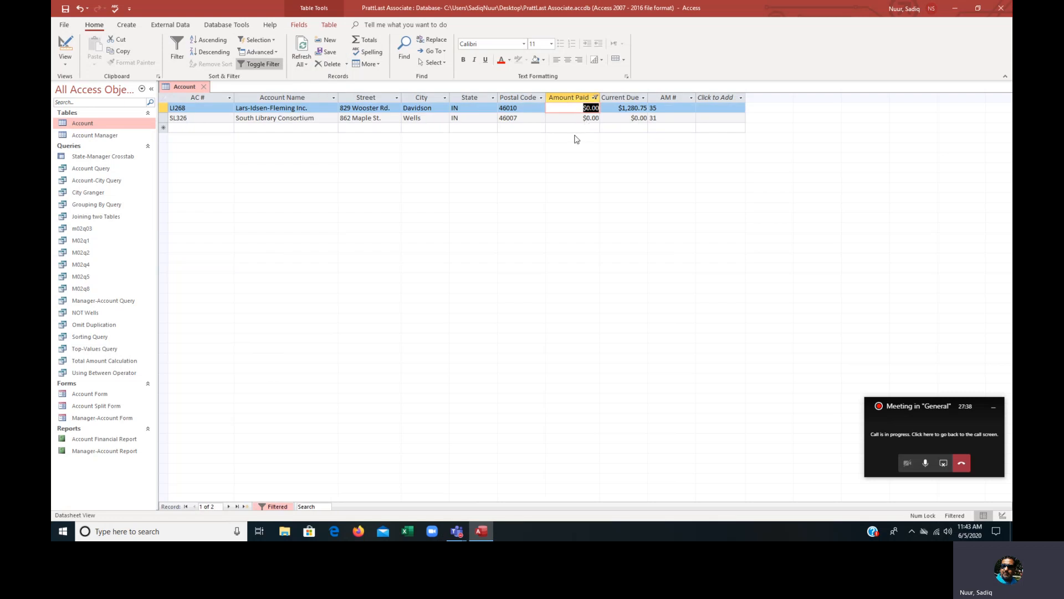
Turn off the Amount Paid filter and apply a custom text filter for City values beginning with G.
click(255, 67)
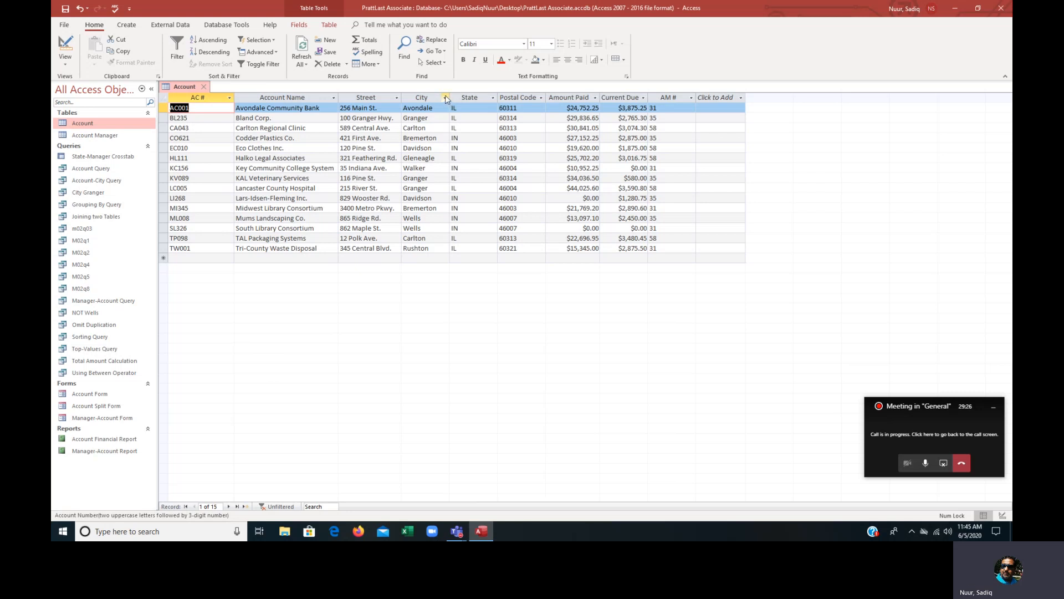
click(445, 98)
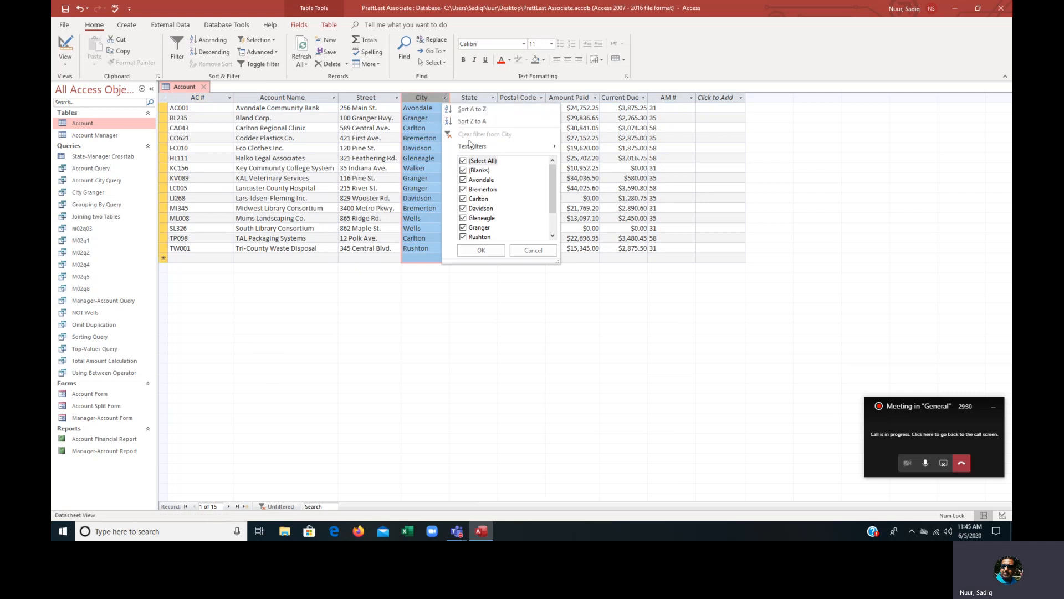
mouse_move(473, 150)
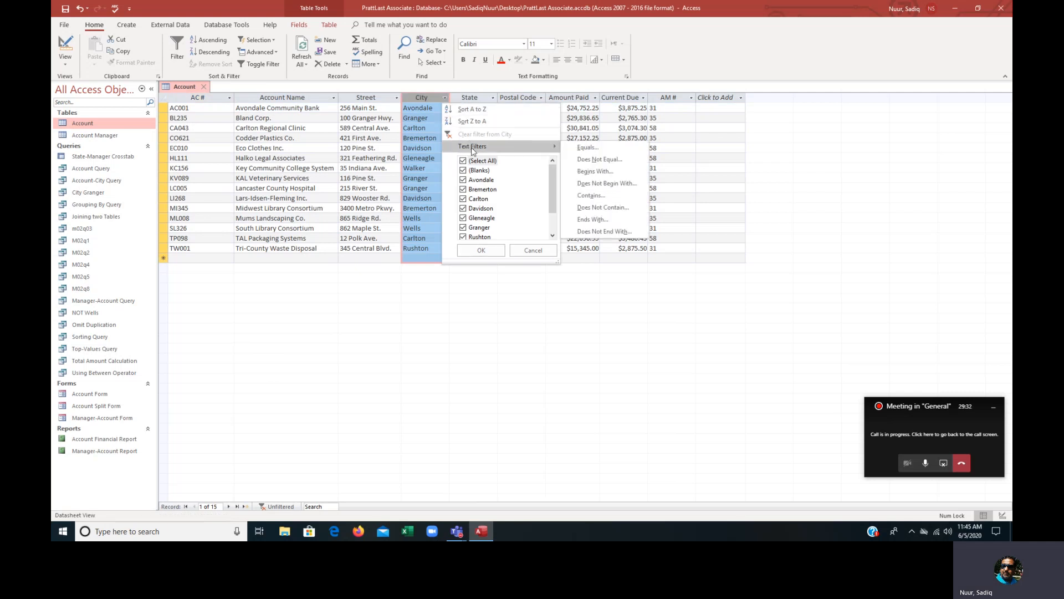
click(595, 172)
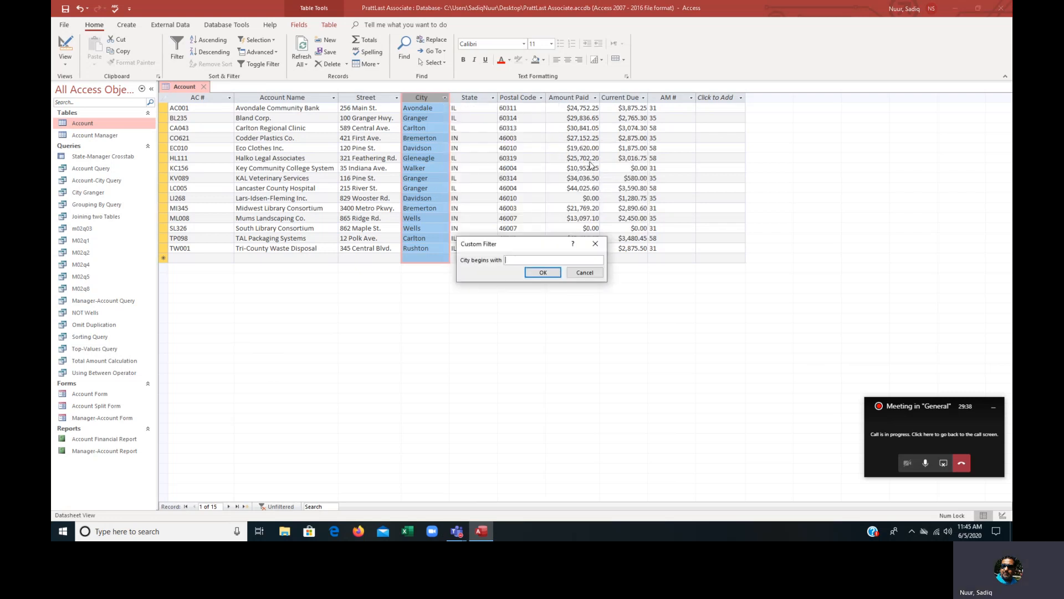
text(G)
click(541, 272)
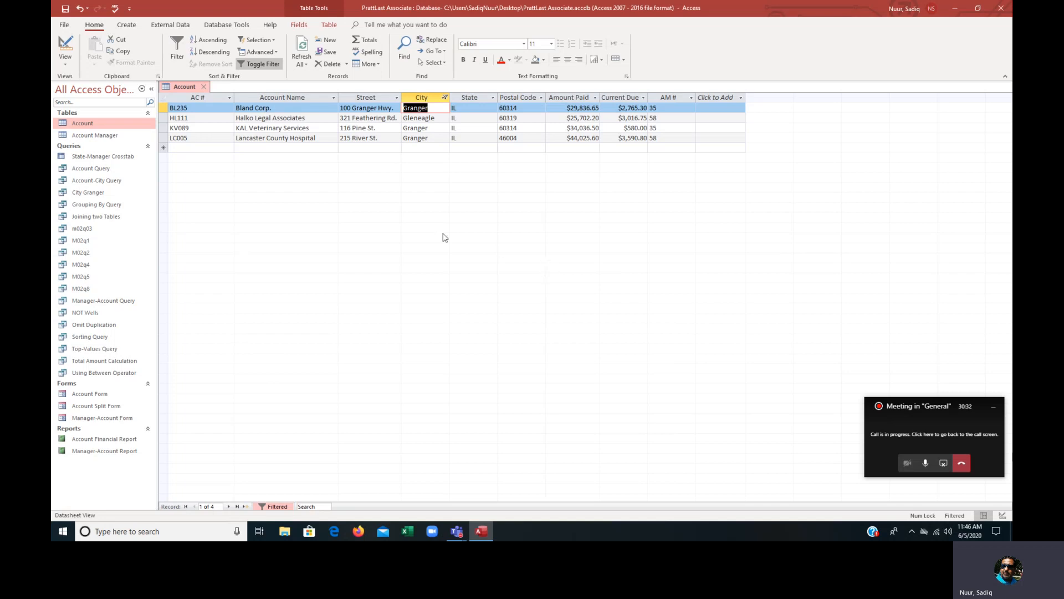
Turn off the current City filter and apply a custom text filter for City values ending with r.
click(260, 63)
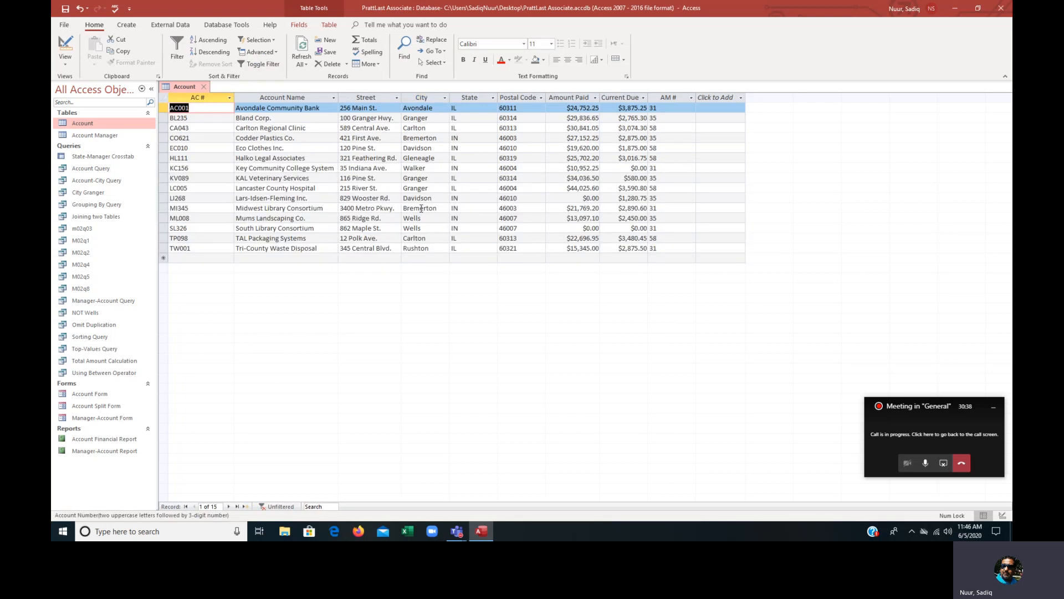
click(445, 98)
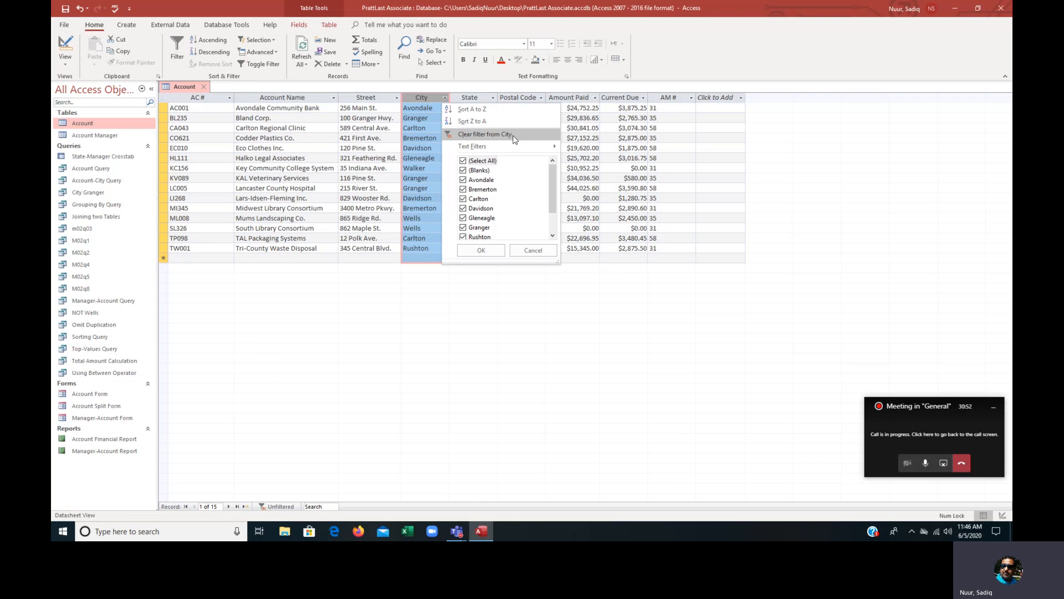
mouse_move(514, 149)
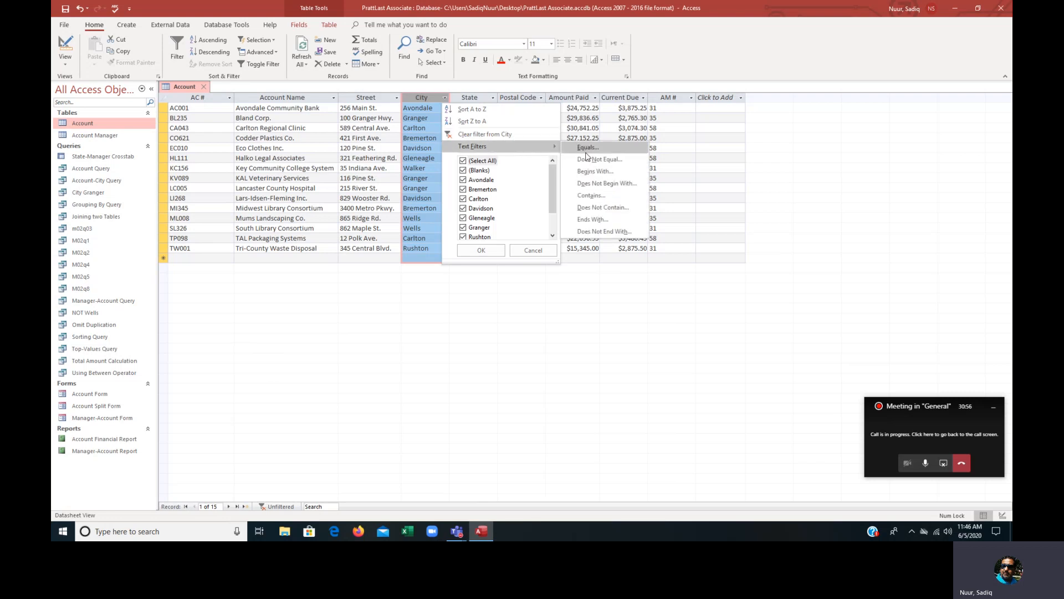
click(601, 220)
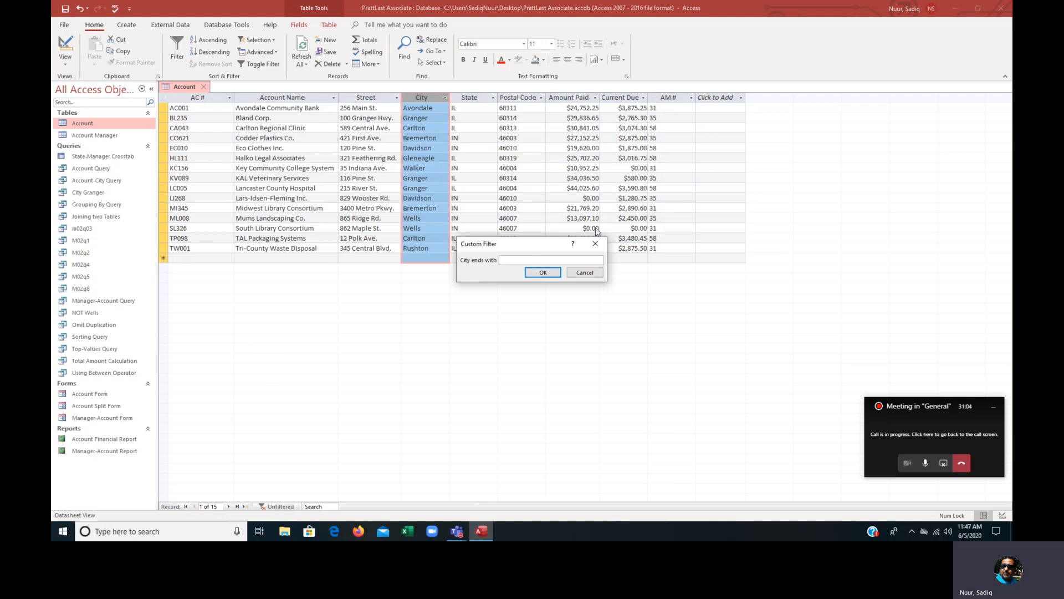
text(r)
click(542, 272)
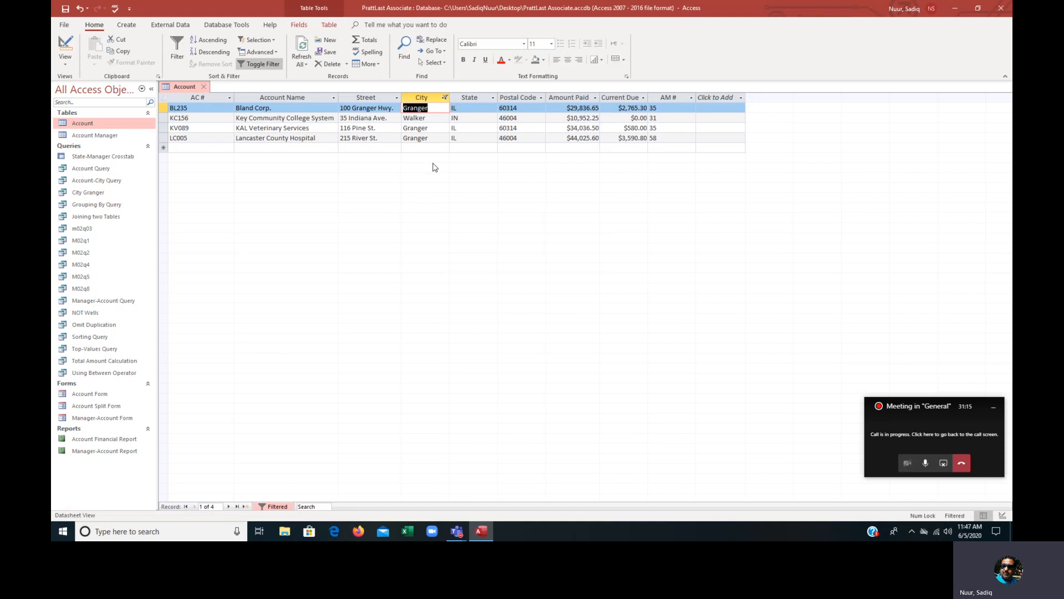
Clear the City filter and filter the Account table to records whose Amount Paid is greater than or equal to 40000.
click(445, 98)
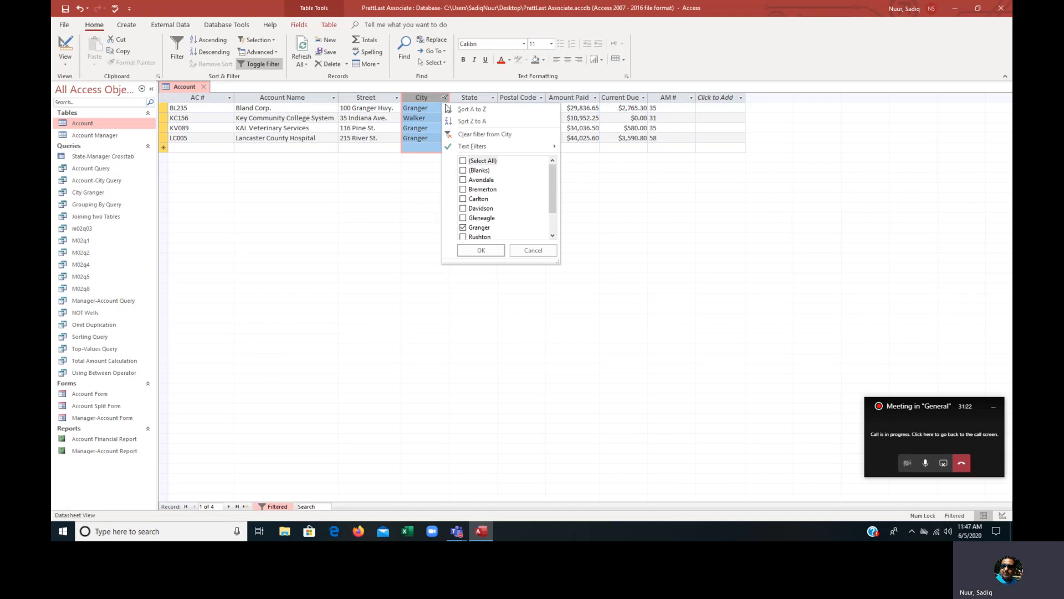
click(516, 137)
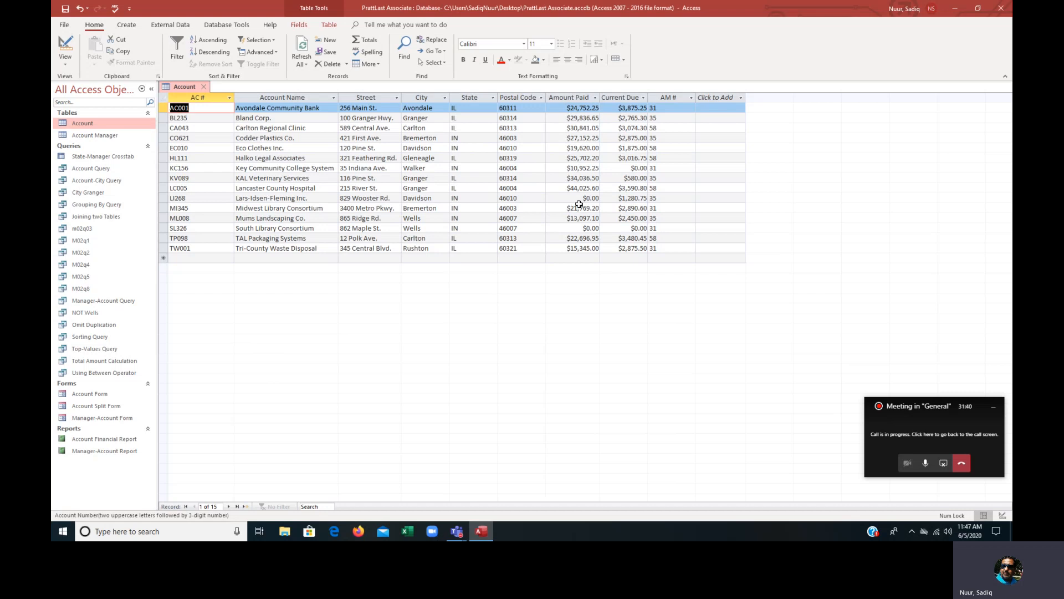
click(596, 98)
mouse_move(623, 149)
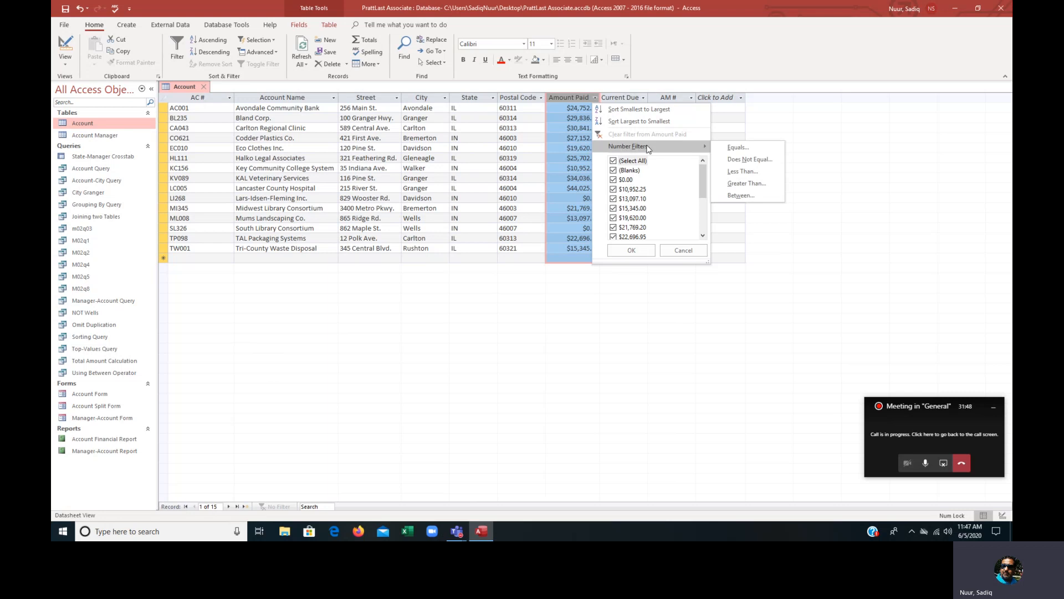
click(744, 184)
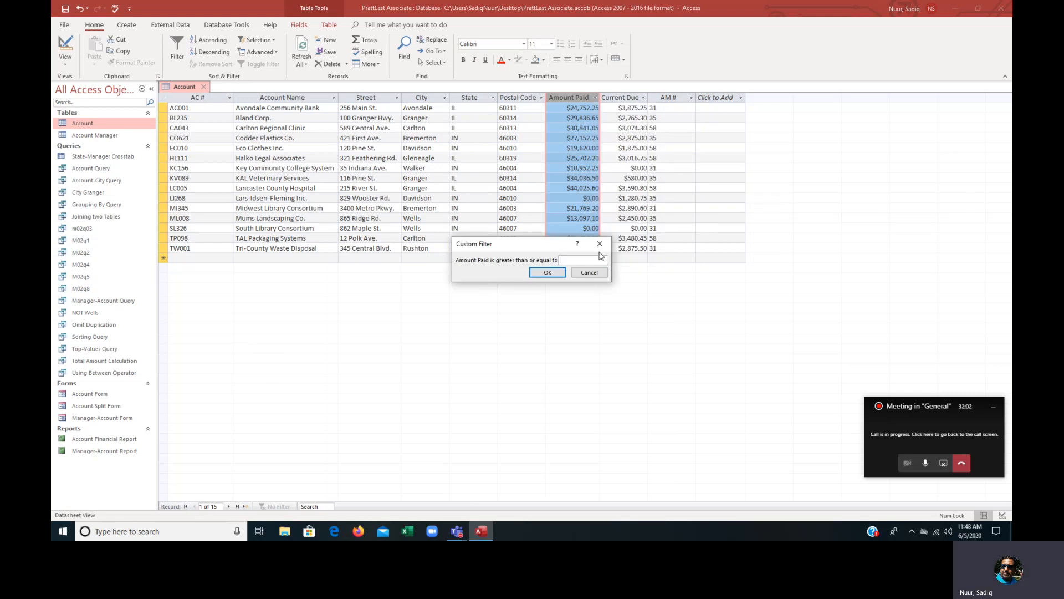
text(40)
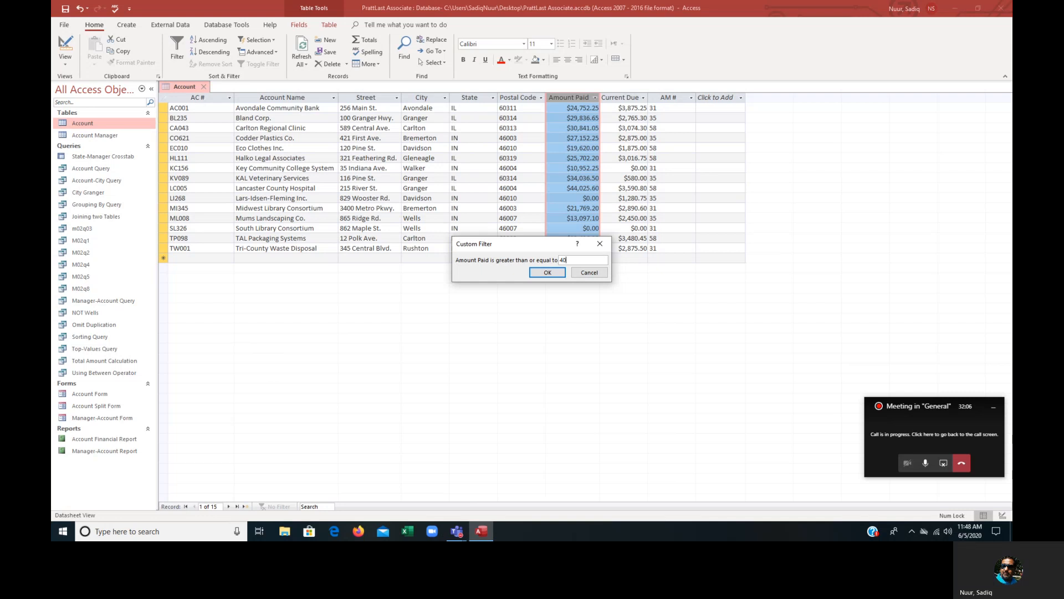
text(000)
click(547, 273)
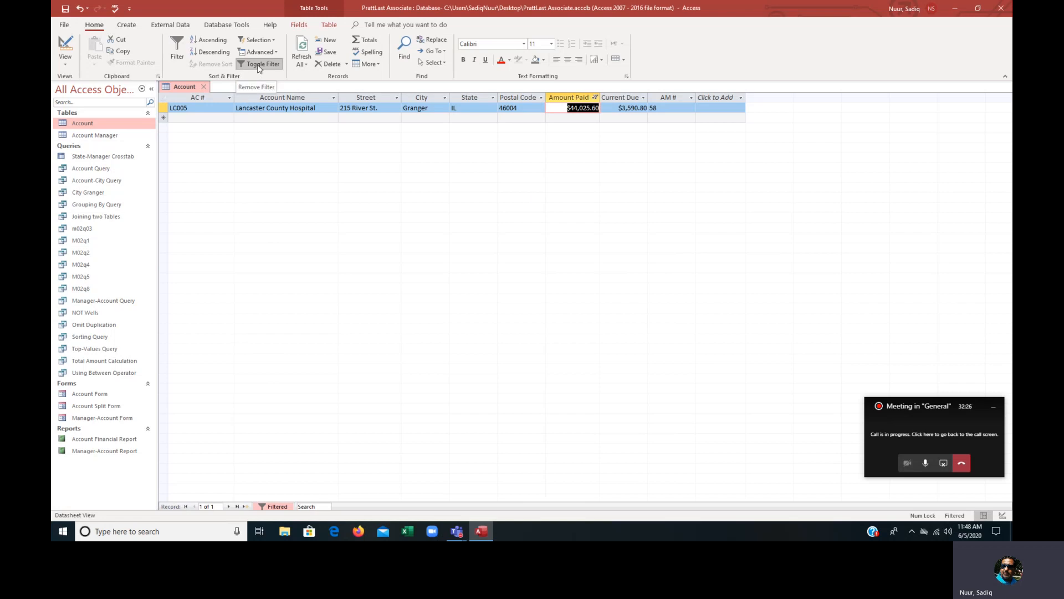
Clear the Amount Paid filter and start Filter By Form on the Account table.
click(595, 97)
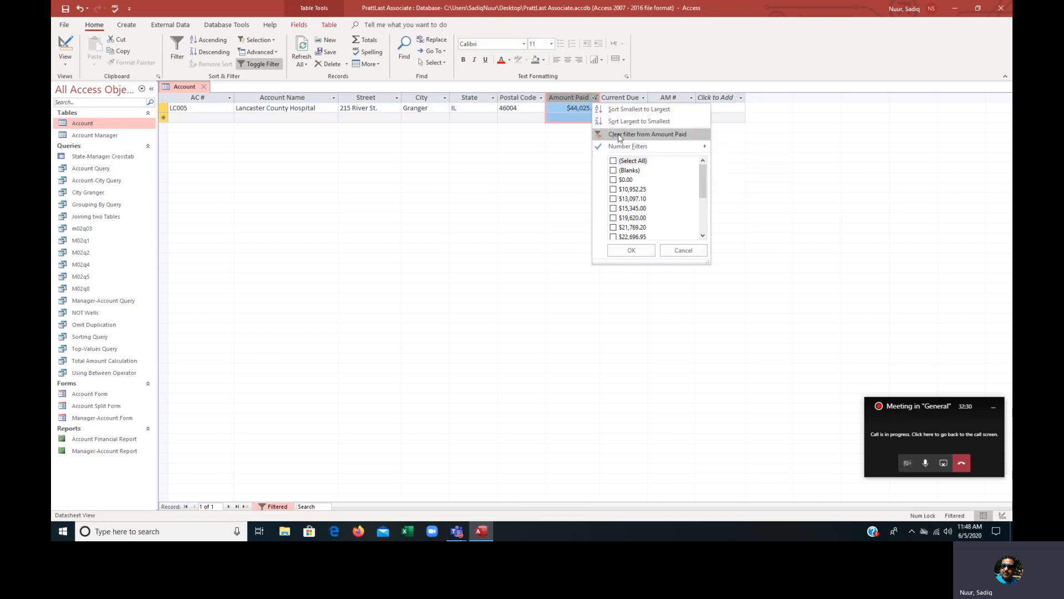
click(674, 134)
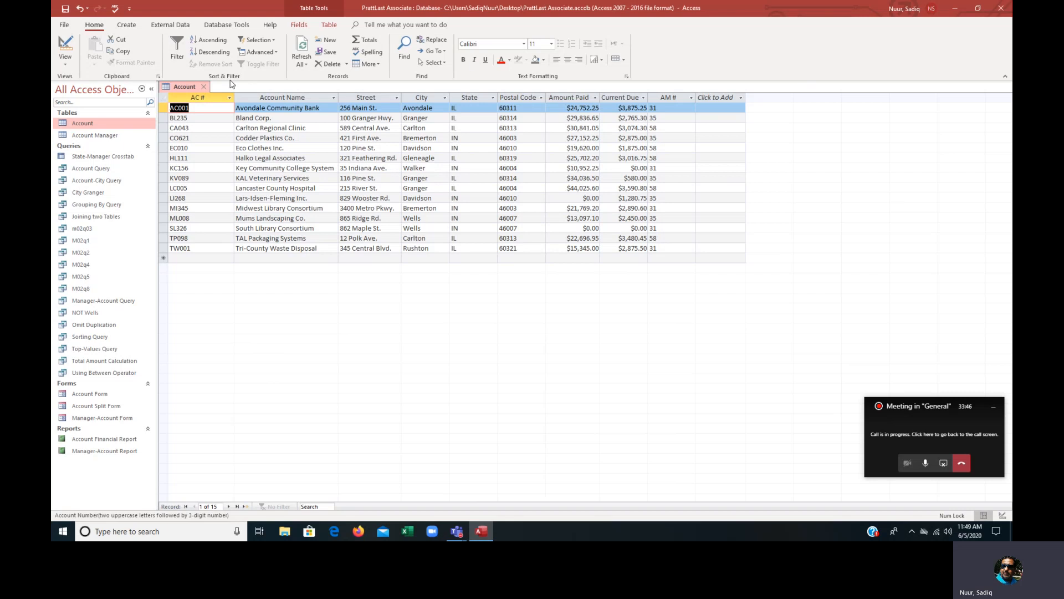
click(277, 54)
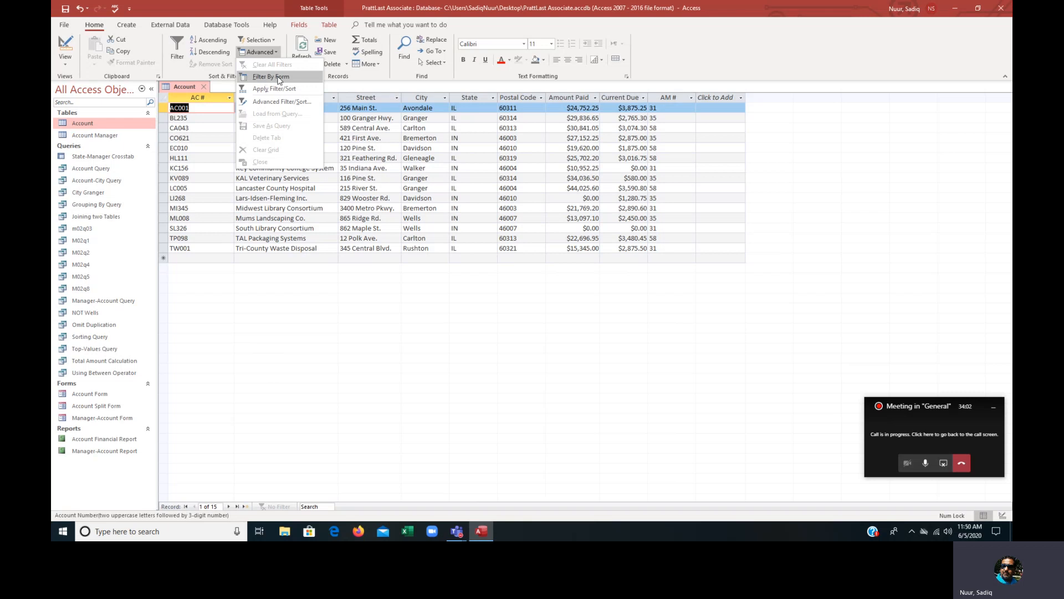
click(279, 80)
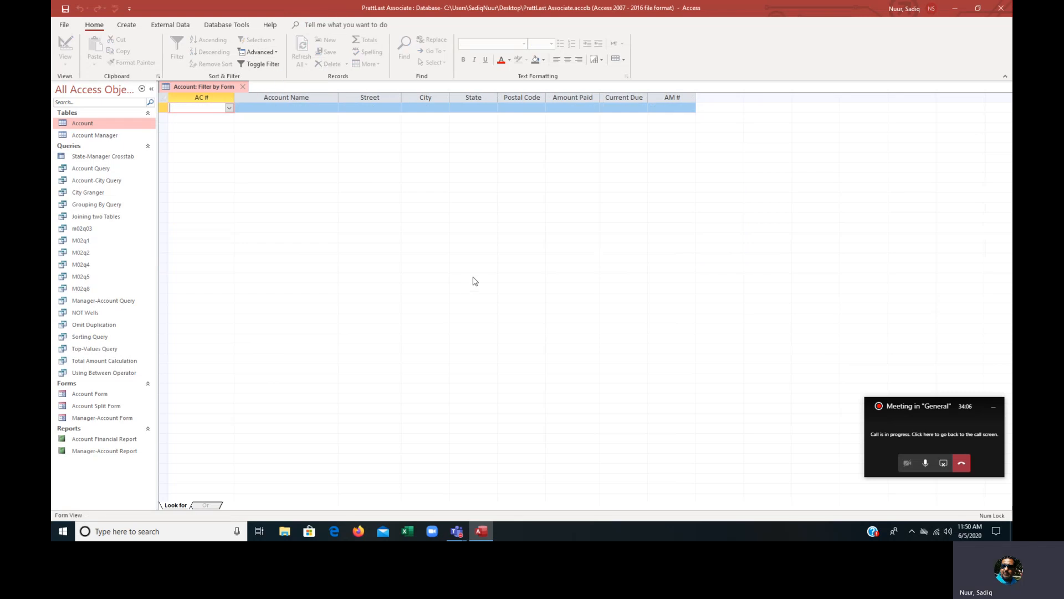
Set the form criteria to Current Due <2000 and AM # 35, and apply the filter.
click(618, 108)
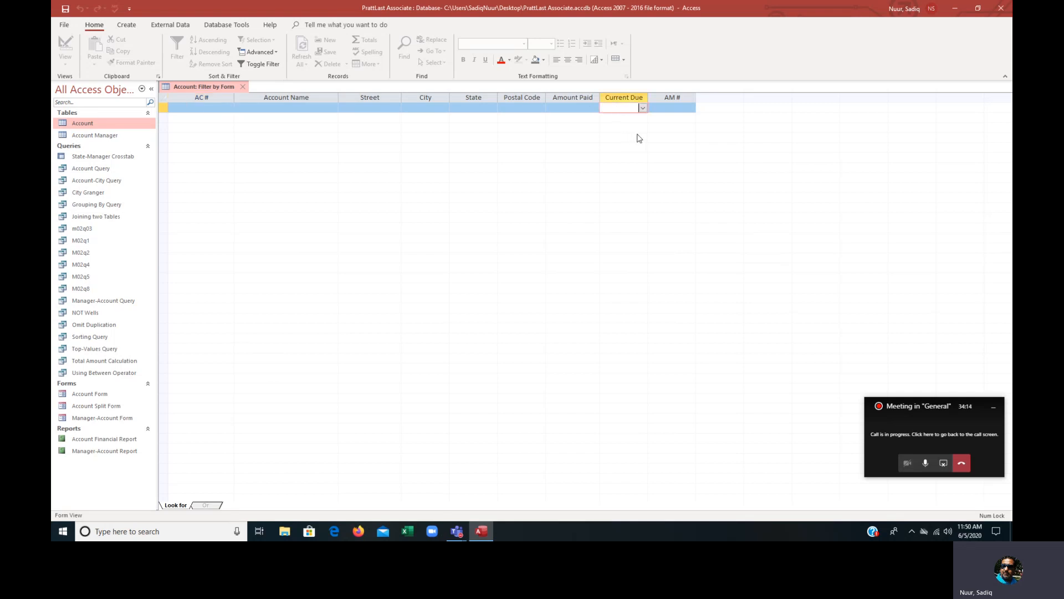
text(<2000)
click(677, 109)
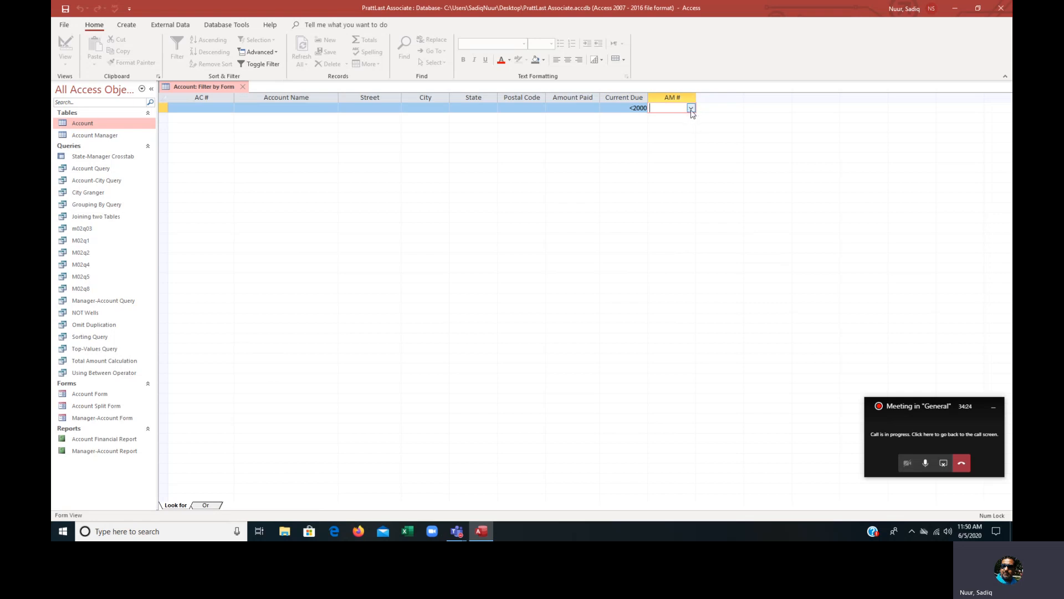
click(691, 109)
click(680, 127)
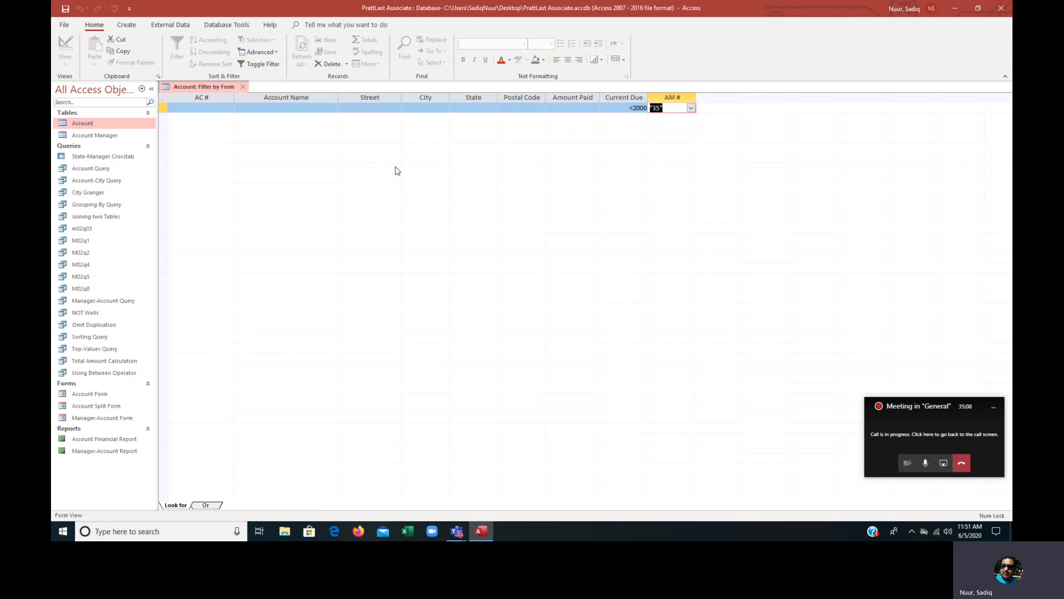
click(268, 64)
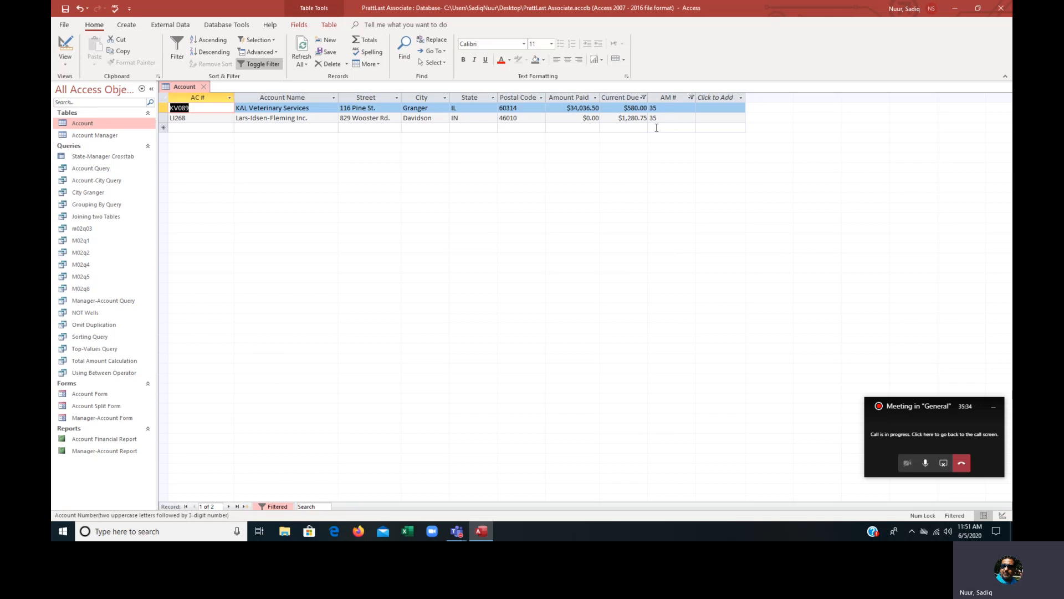
Preview the filtered Account table for printing in landscape orientation, and close the preview.
click(65, 26)
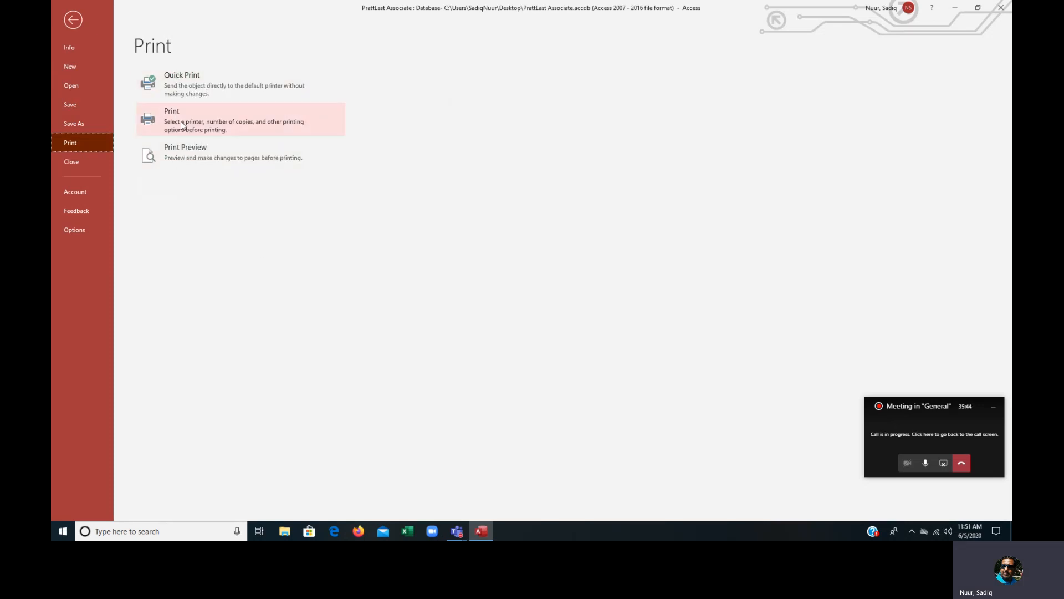
click(181, 156)
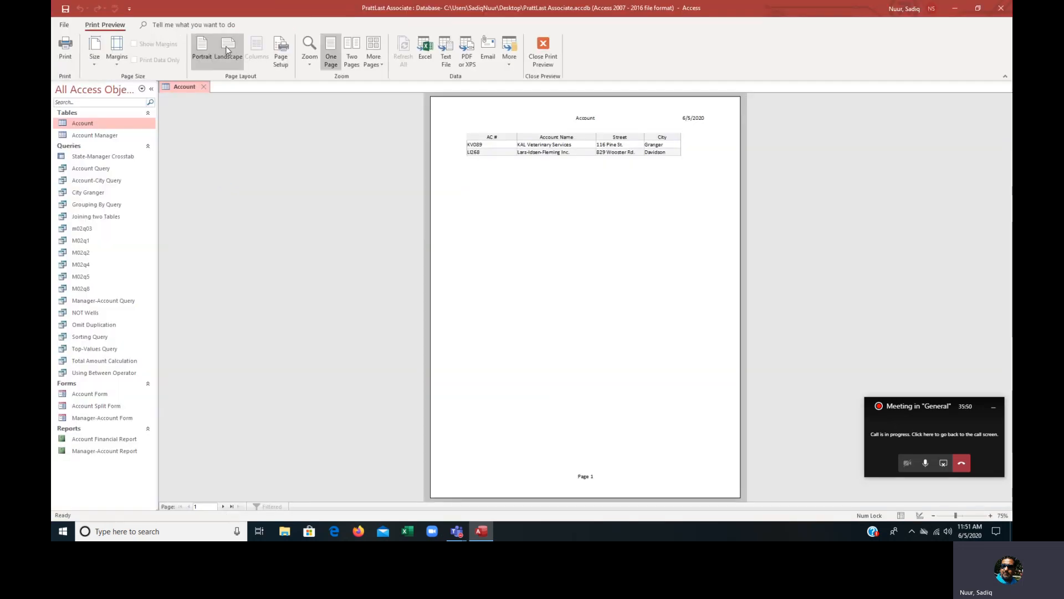
click(227, 49)
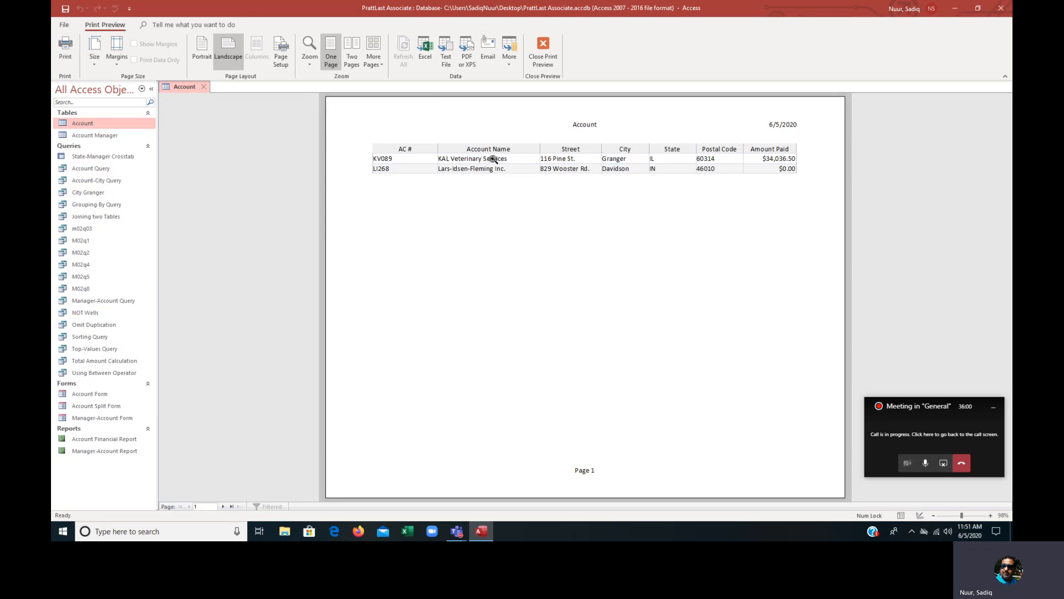
click(544, 48)
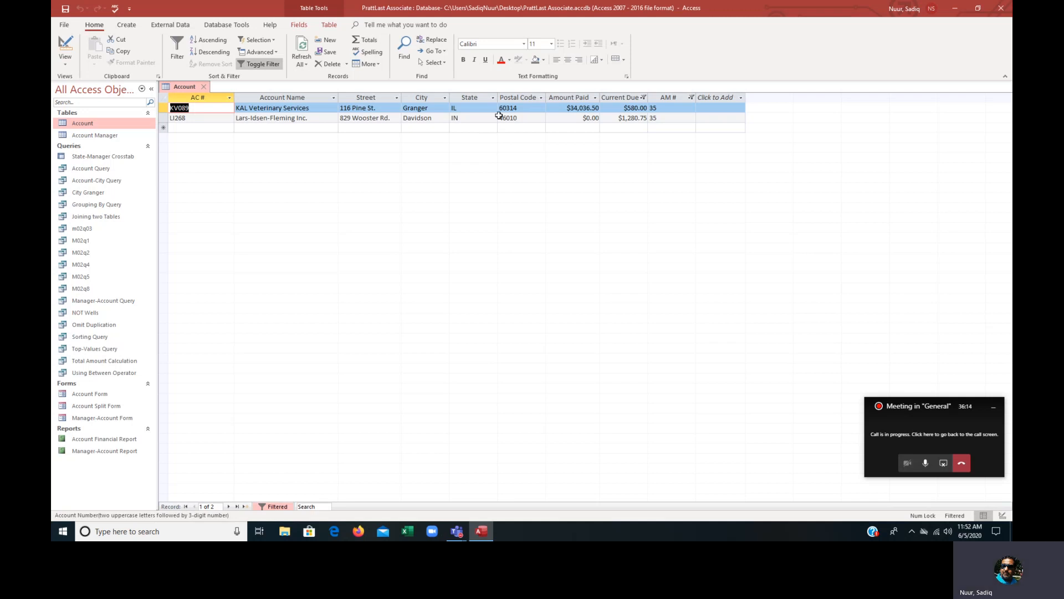
Toggle the Account table's filter off and on, and clear all filters from the table.
click(259, 65)
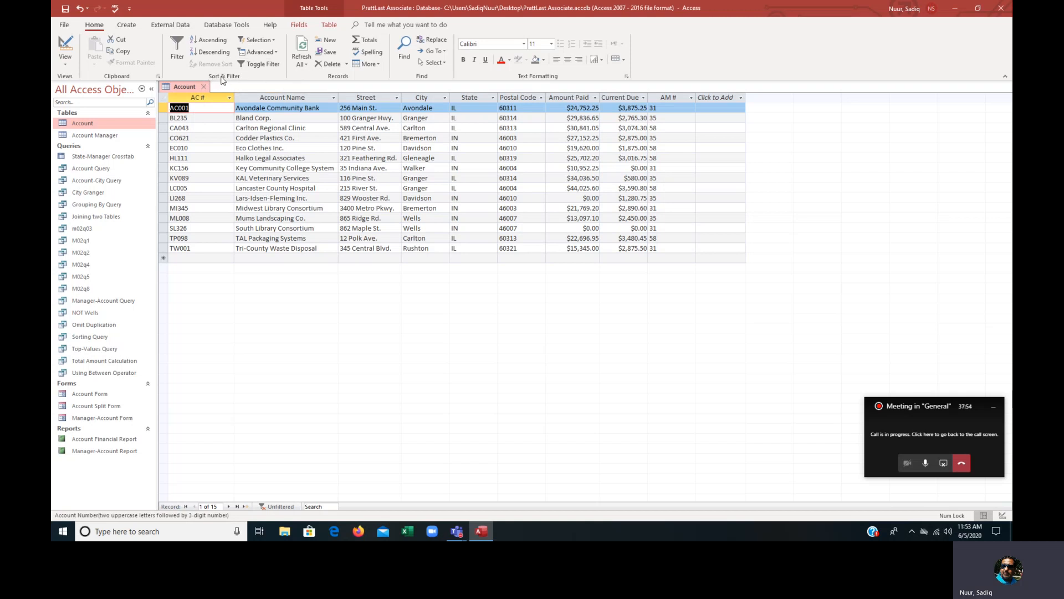
click(262, 53)
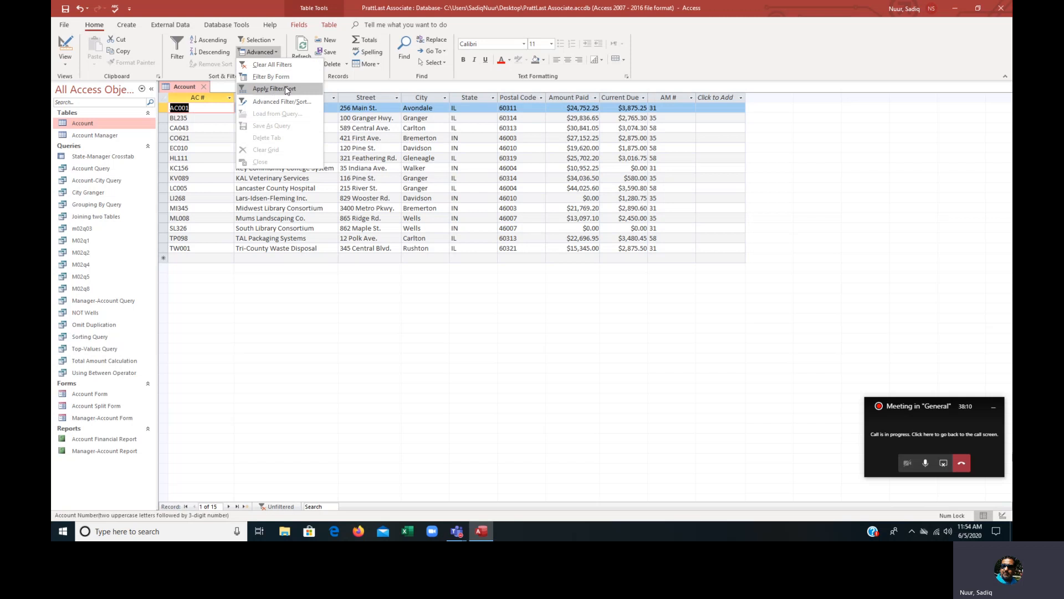
click(285, 88)
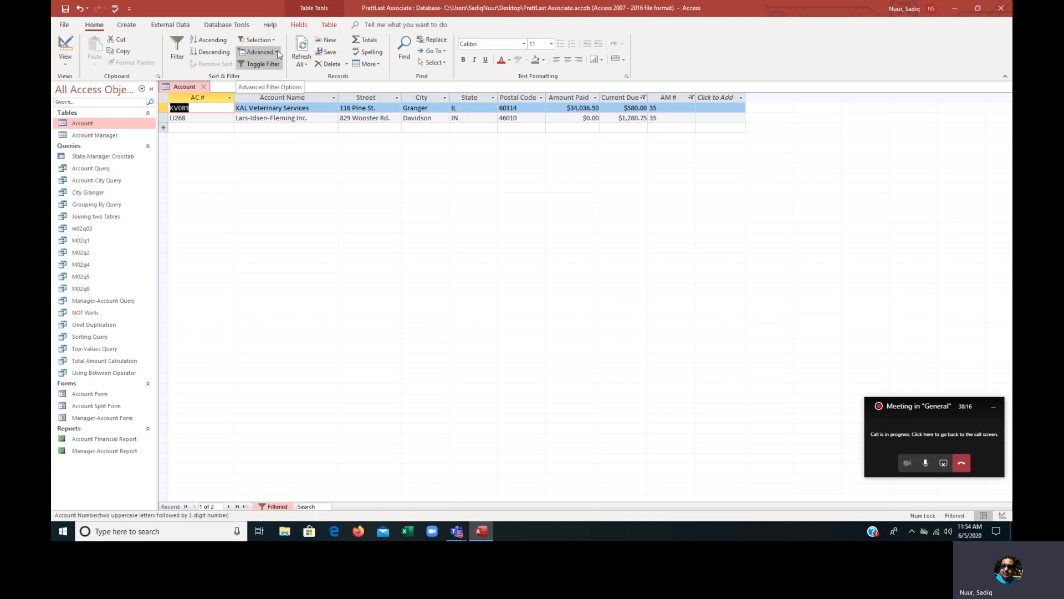
click(267, 66)
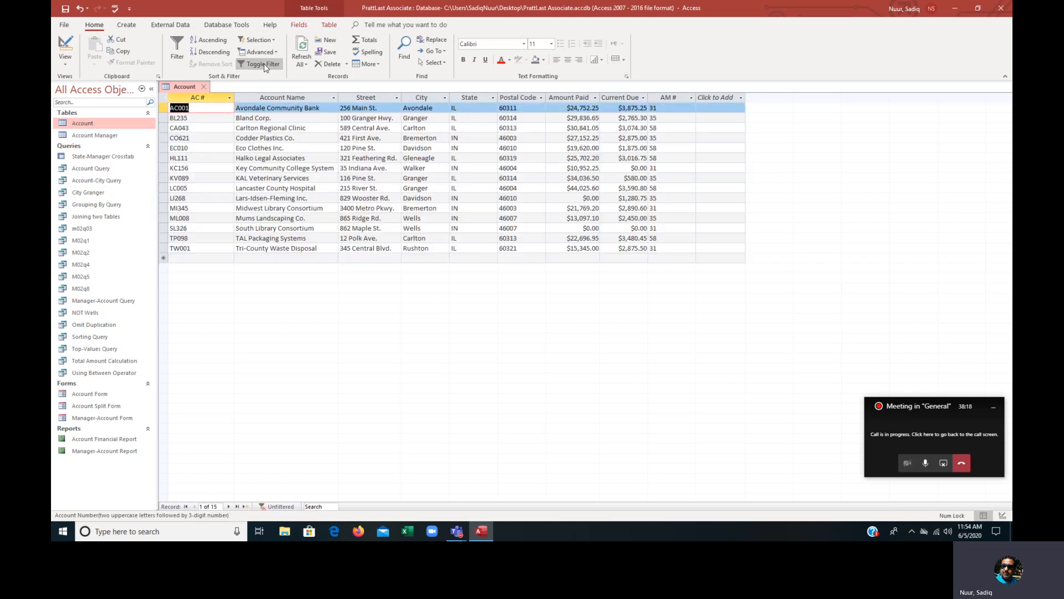
click(272, 52)
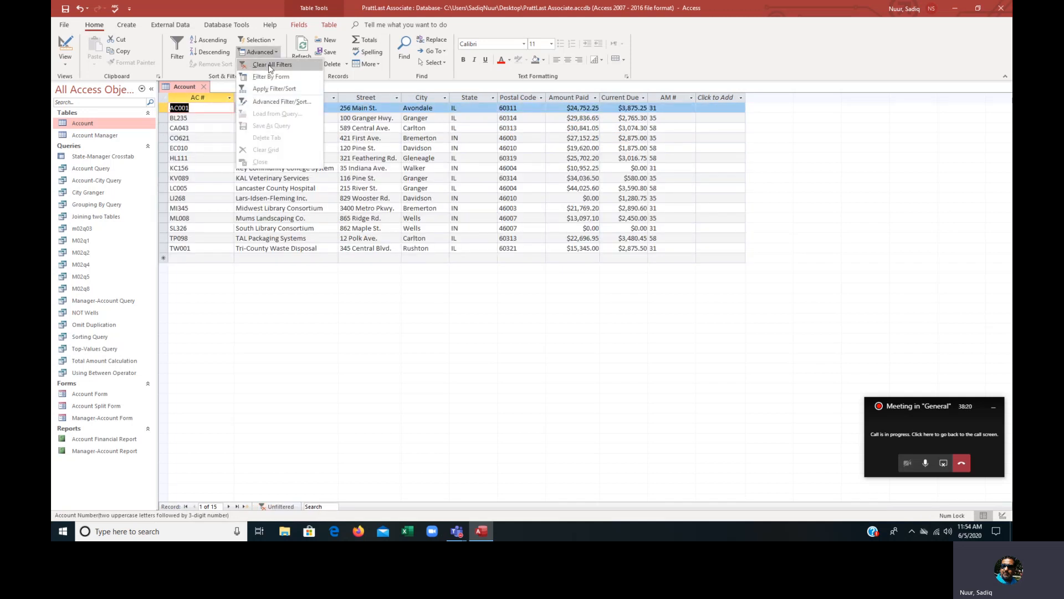
click(270, 65)
Open the Advanced Filter/Sort design for the Account table and enlarge its design grid.
click(277, 52)
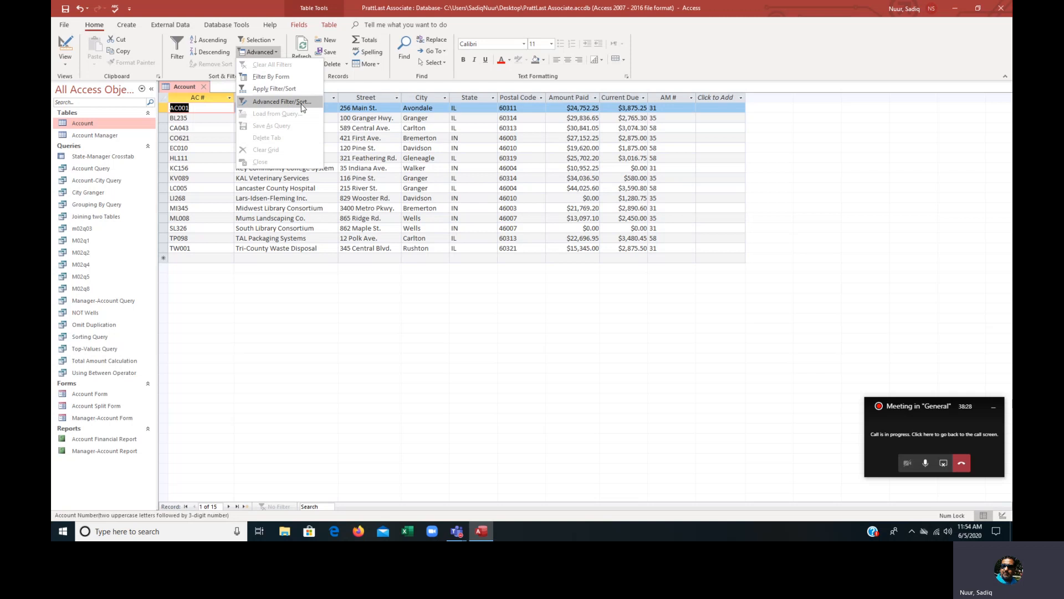
click(278, 103)
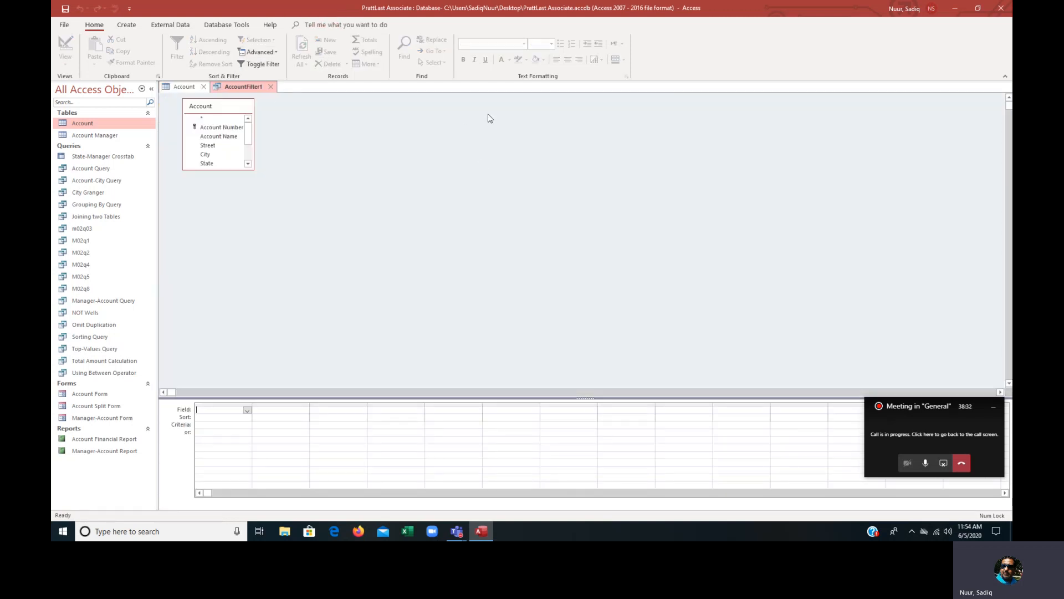
click(585, 393)
drag(401, 393, 169, 393)
drag(580, 398, 579, 294)
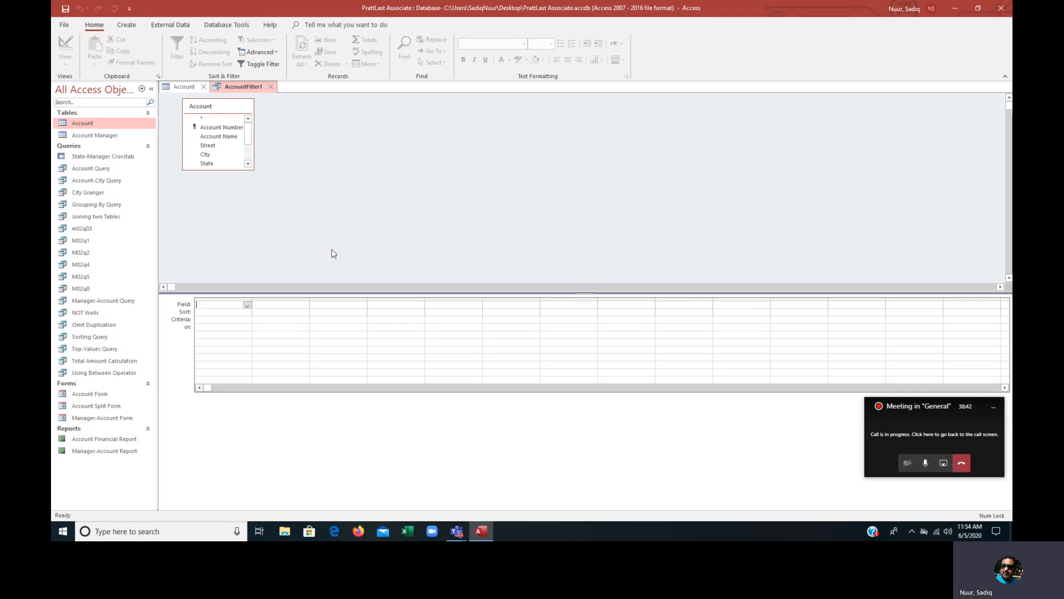
Add the Account Name, Account Manager Number and Current Due fields to the filter design grid.
double_click(218, 137)
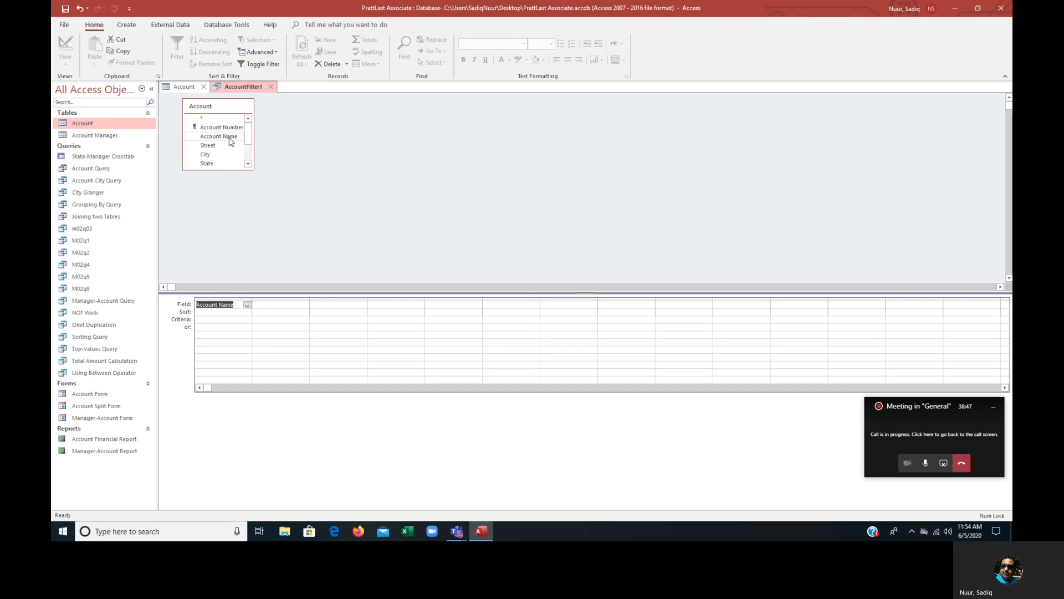
scroll(244, 155, down, 2)
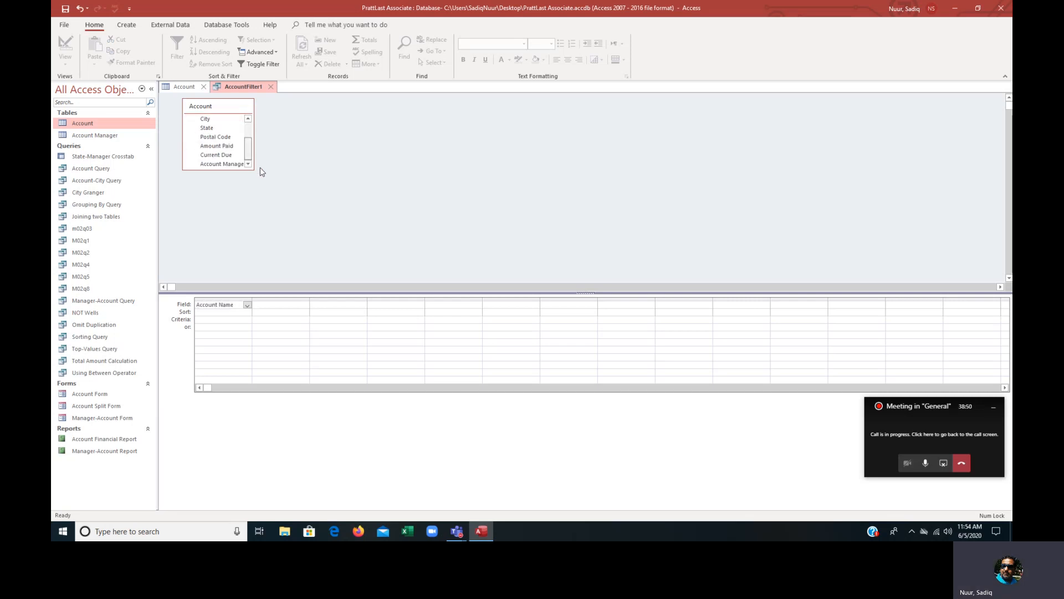
click(234, 164)
double_click(234, 164)
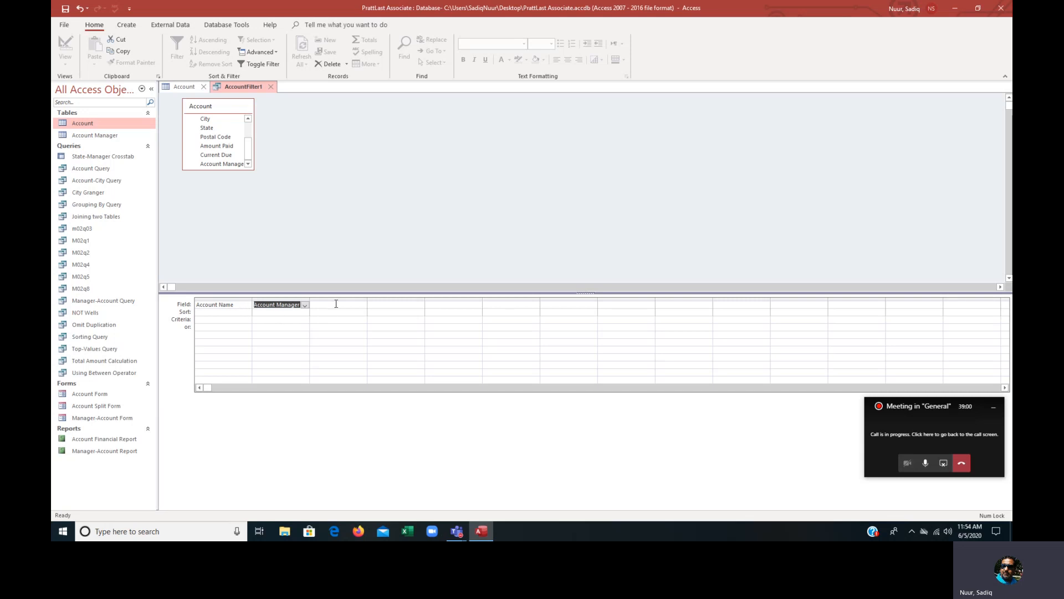
double_click(224, 156)
Sort Account Name in ascending order and widen the Account Manager Number column to fit its heading.
click(225, 312)
click(248, 313)
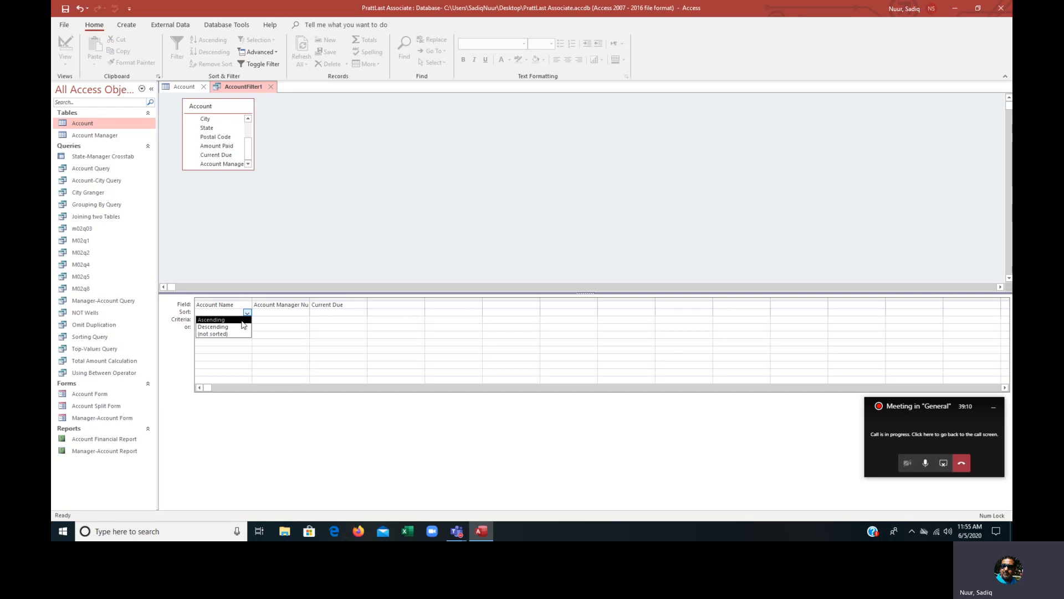
click(238, 320)
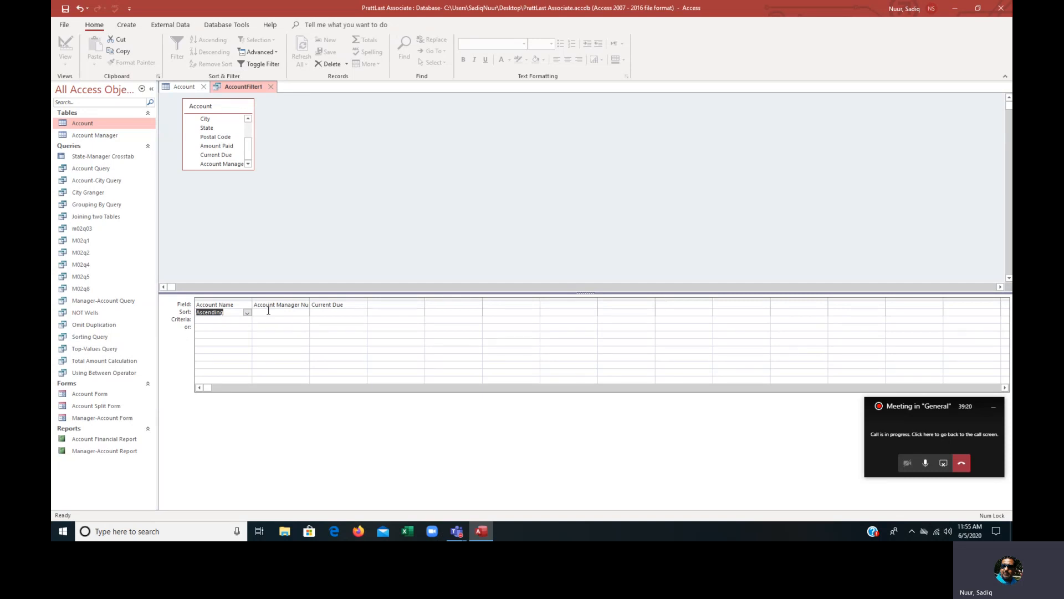
drag(309, 299, 311, 298)
click(313, 298)
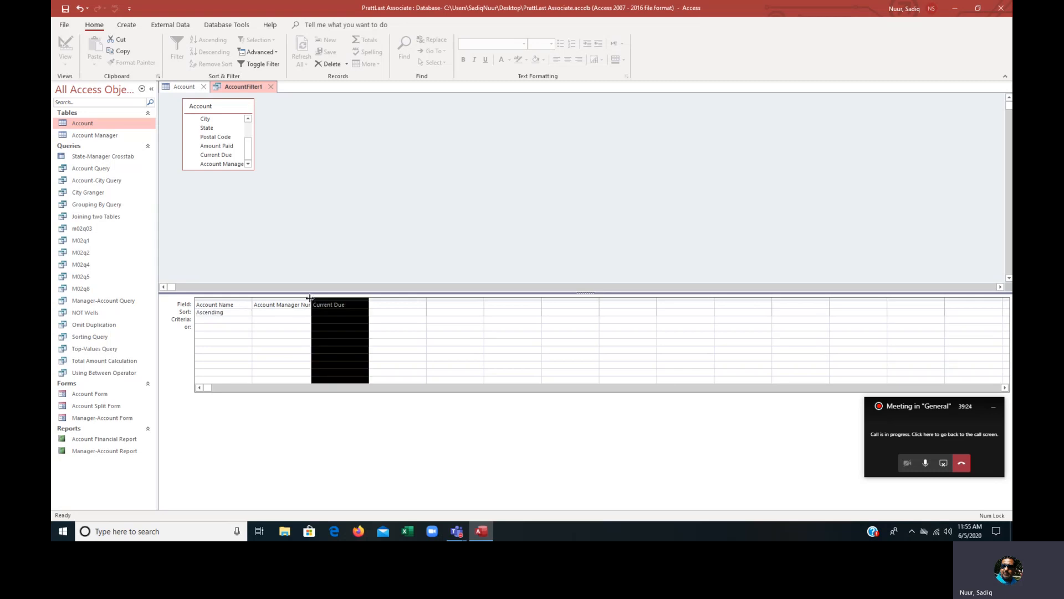
double_click(311, 299)
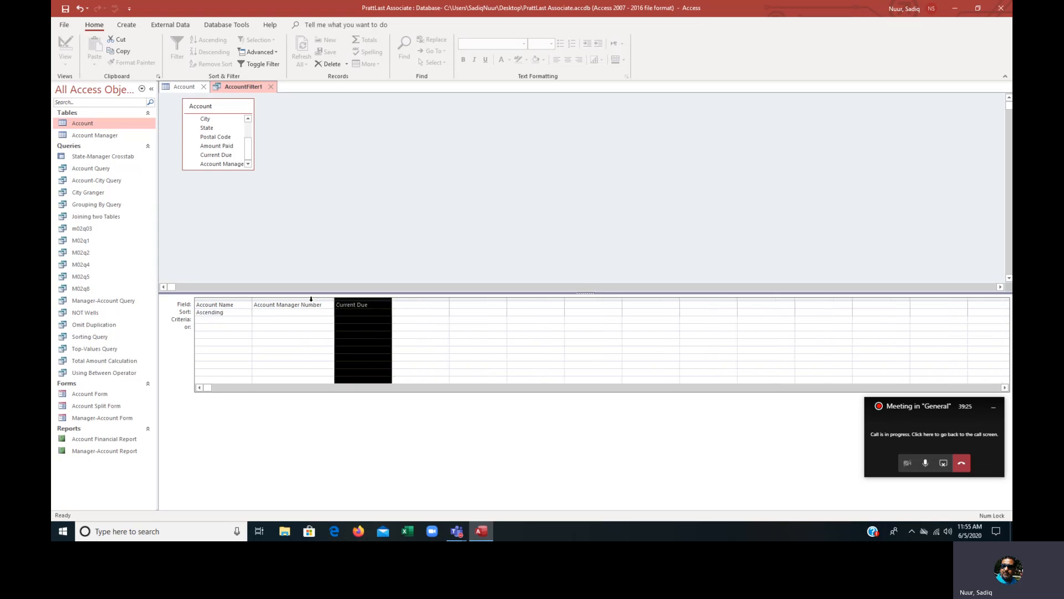
Set the criteria to 58 for Account Manager Number and >3000 for Current Due, and apply the filter.
click(259, 326)
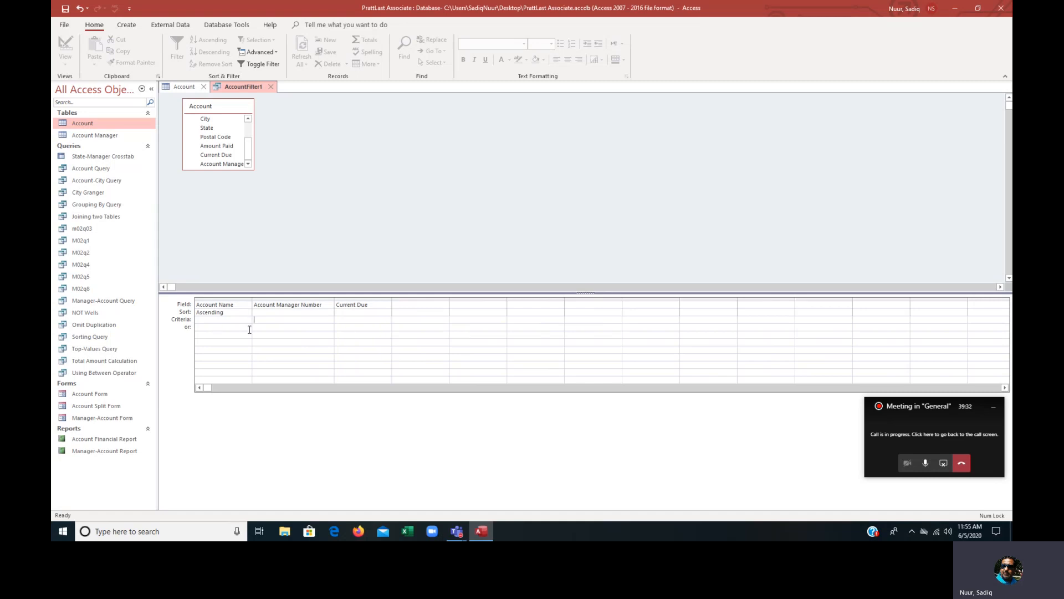
text(58)
click(356, 320)
text(>3000)
click(264, 64)
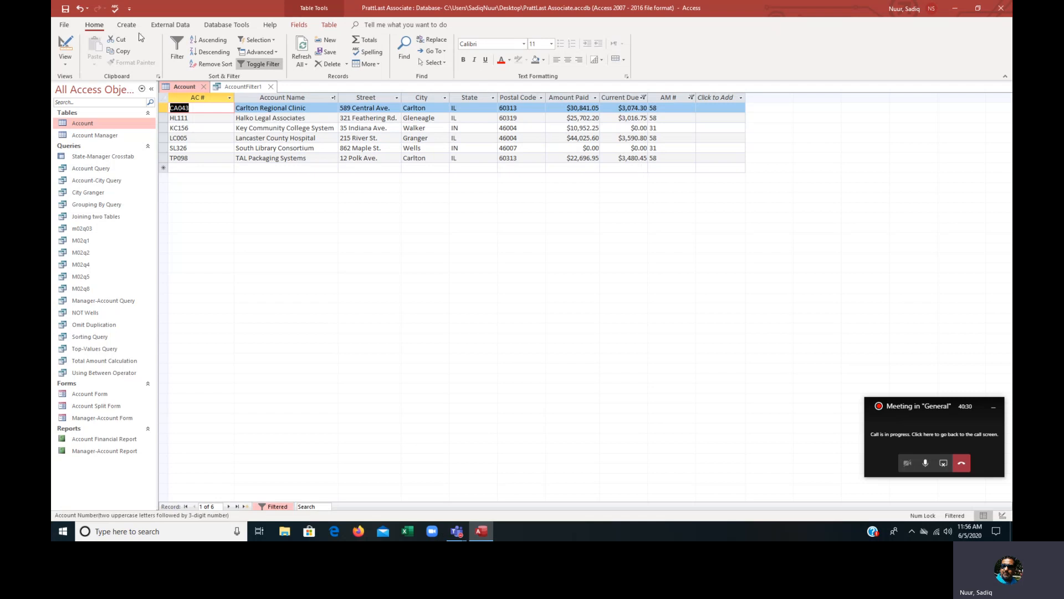
Save the filtered Account table, and close both the advanced filter design and the table.
click(66, 9)
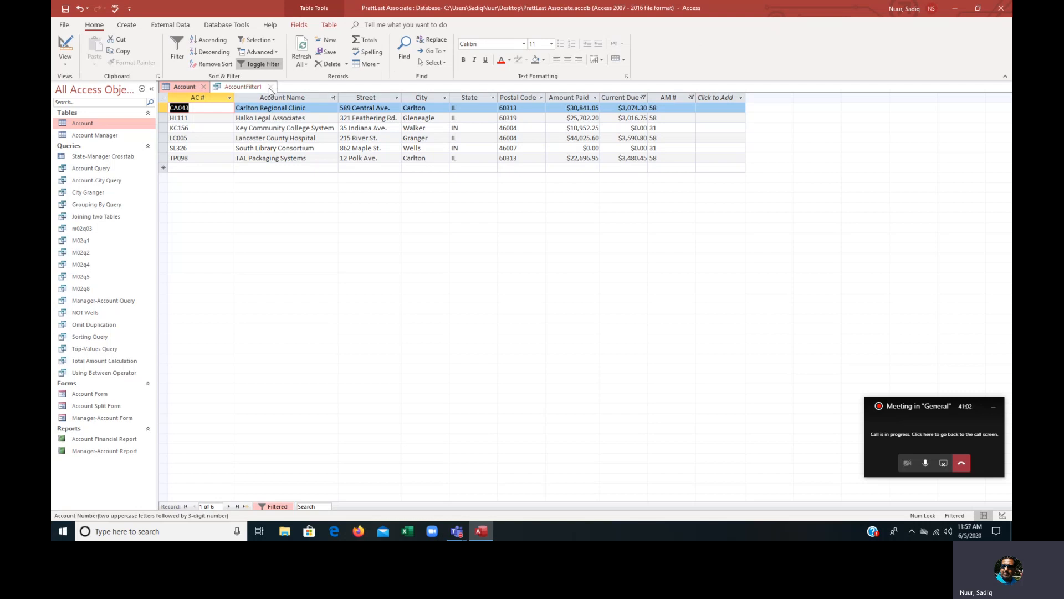
click(270, 87)
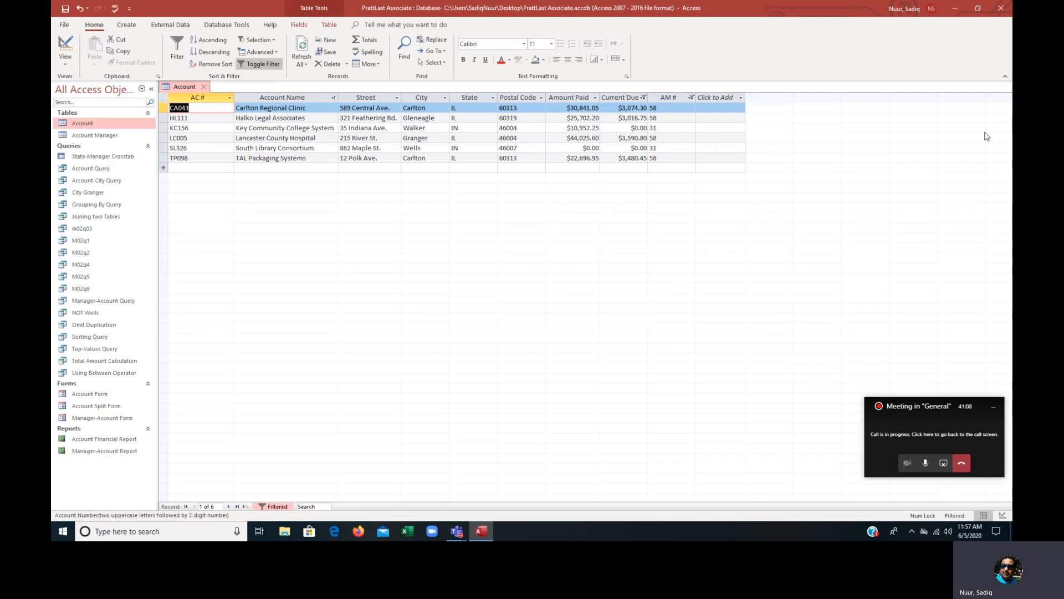
click(204, 86)
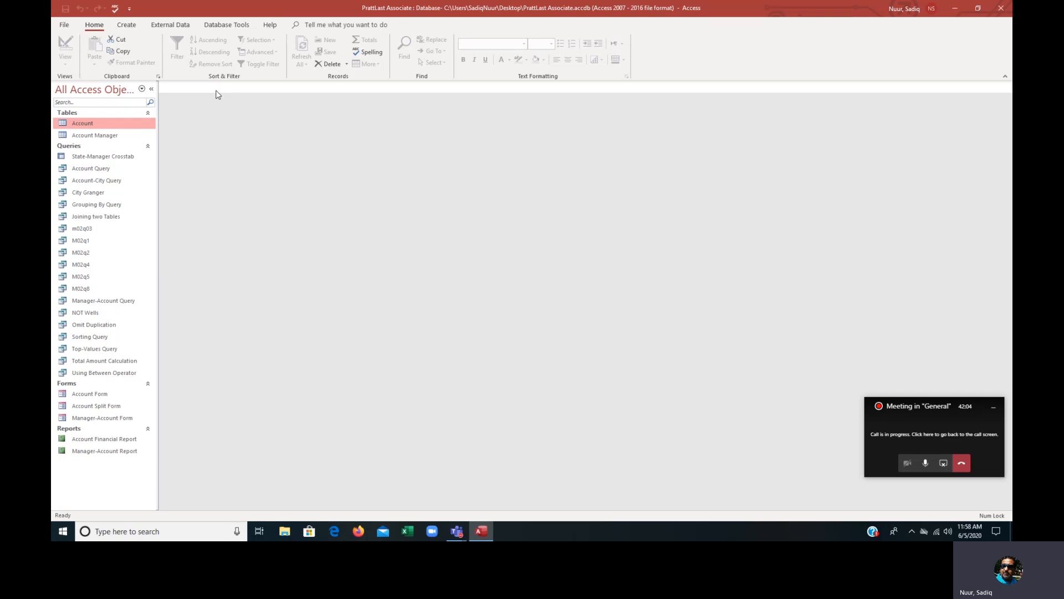
Open the Account table in Design View.
right_click(83, 126)
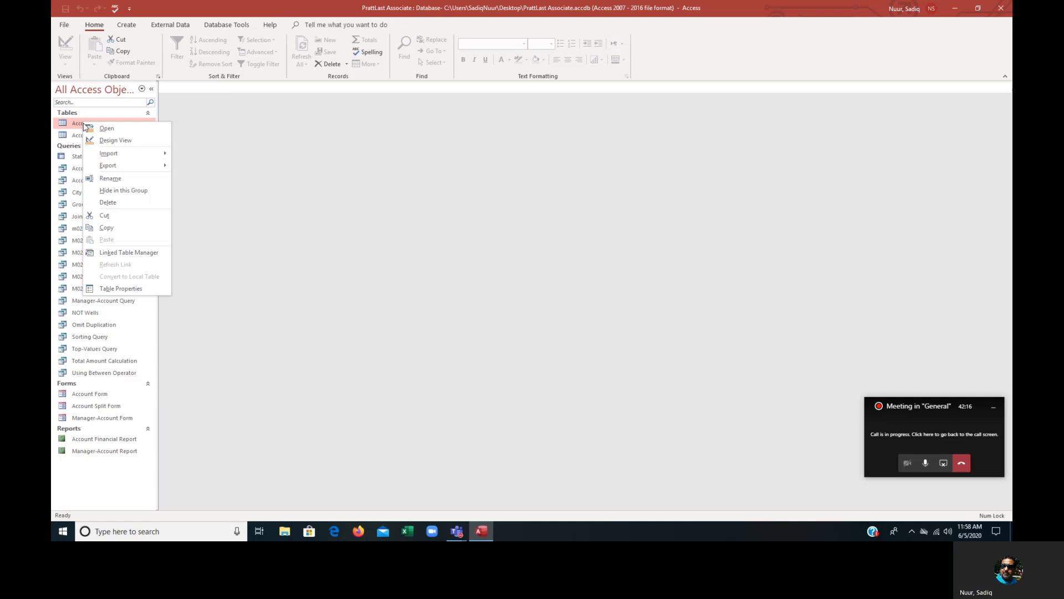
click(118, 140)
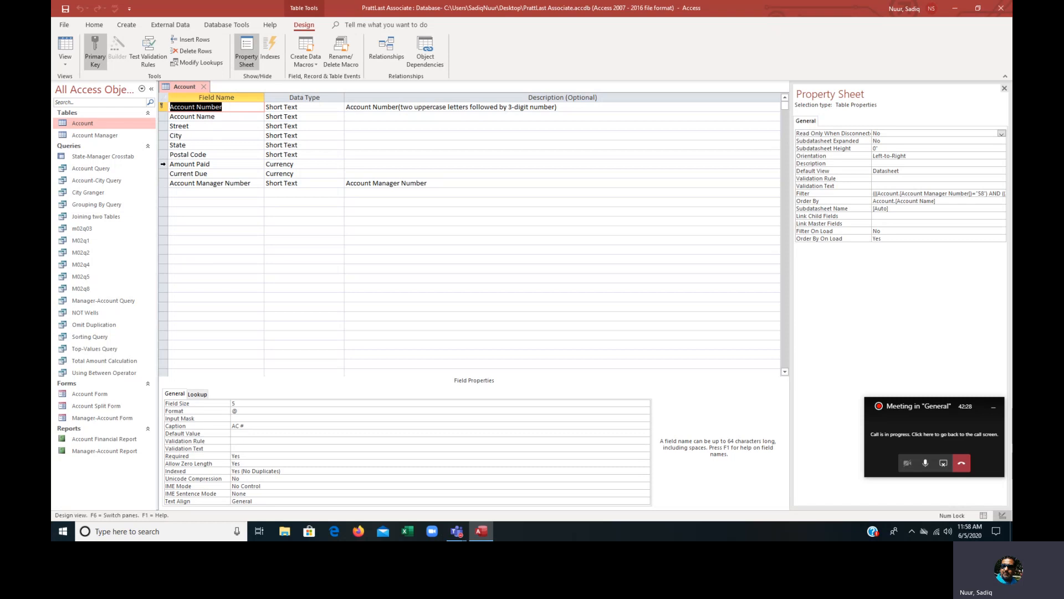
click(163, 164)
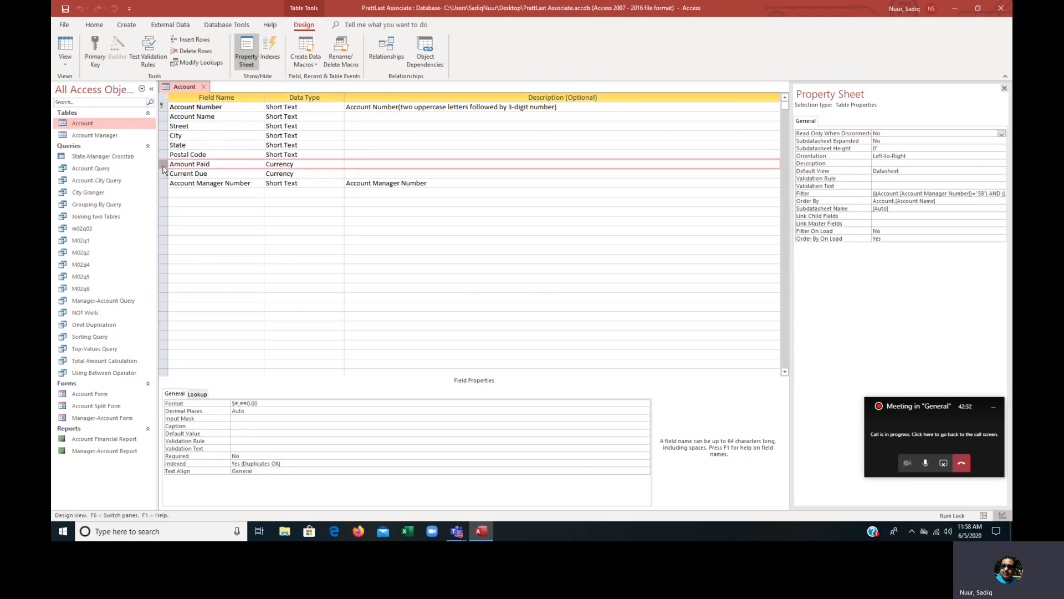
click(193, 42)
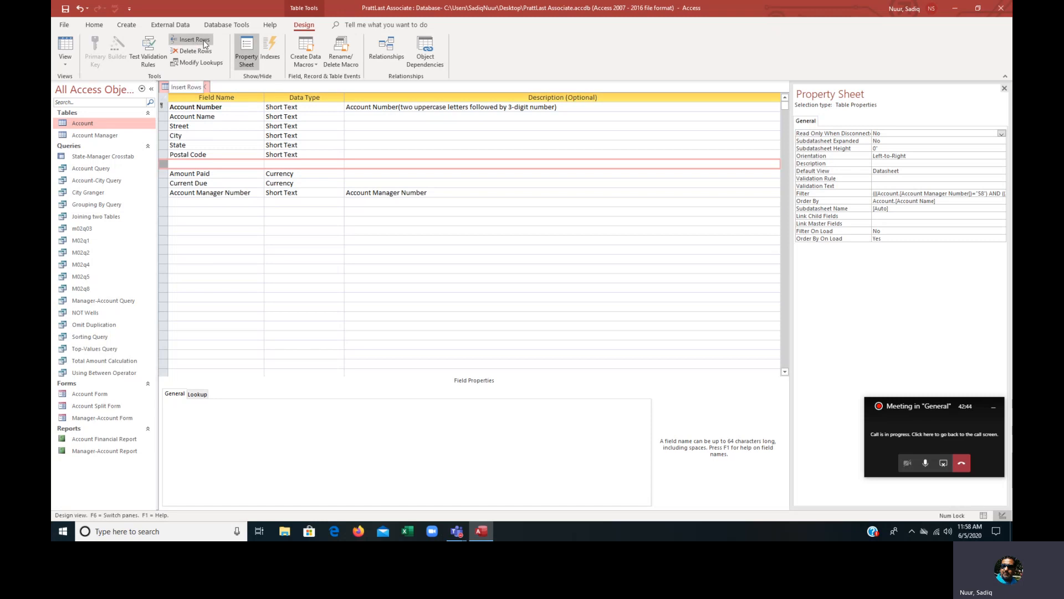
key(ctrl+z)
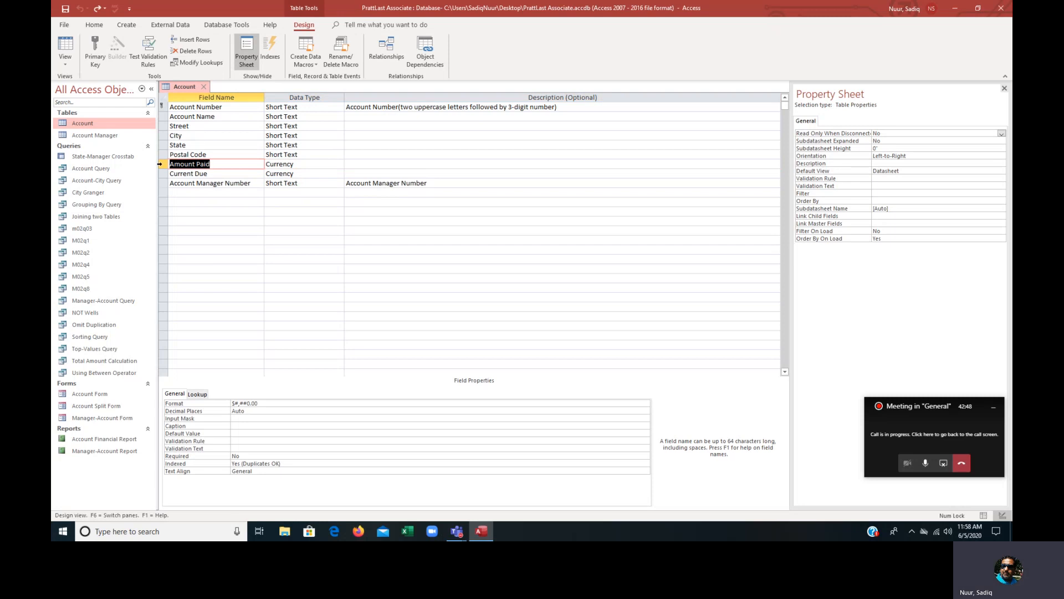
Insert a new field named Account Type directly above the Amount Paid field.
click(160, 163)
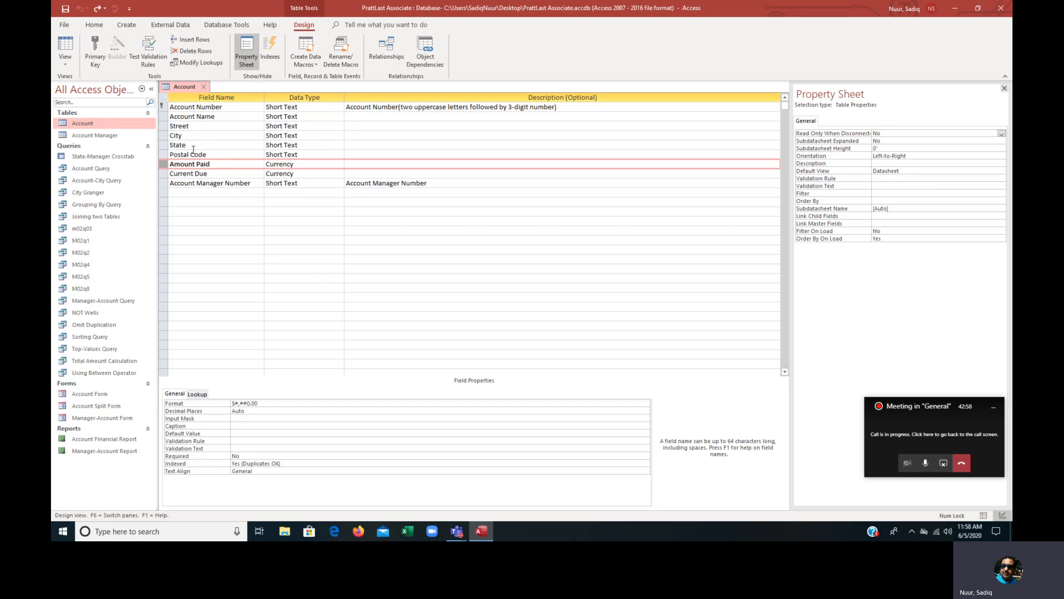
click(194, 40)
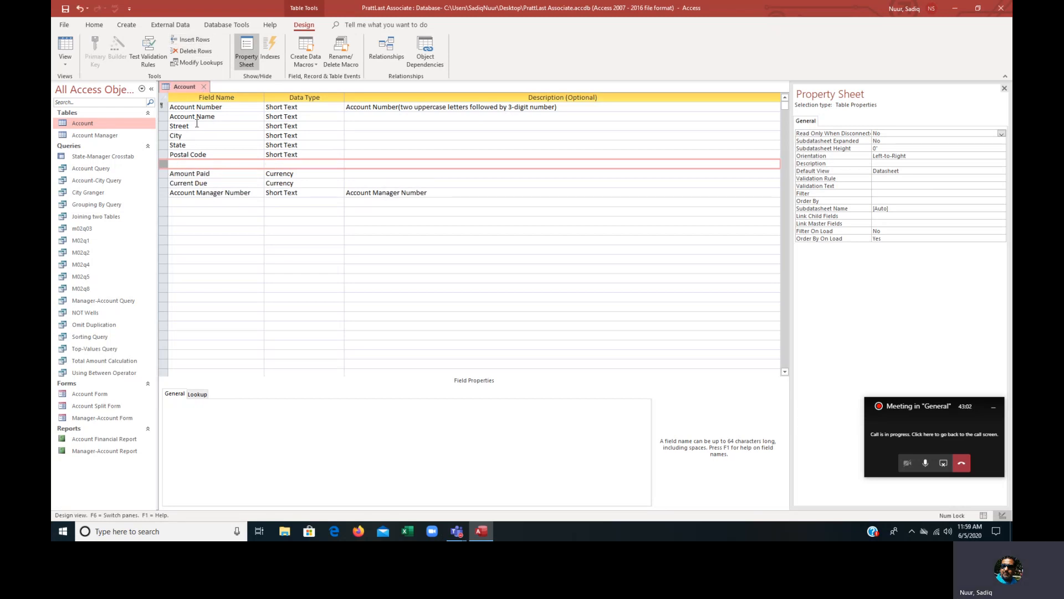
click(201, 164)
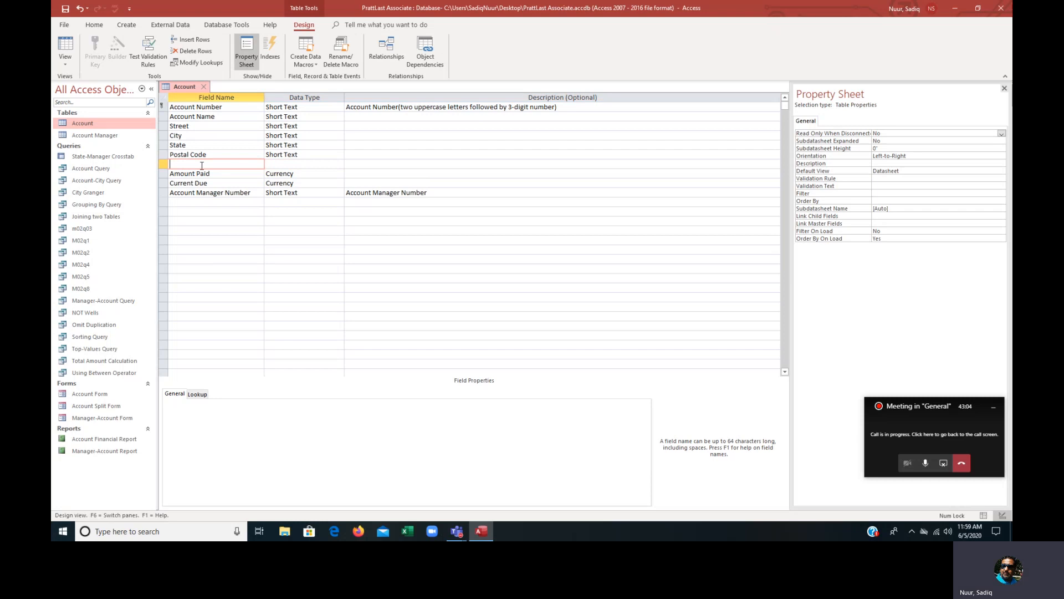
text(Account Type)
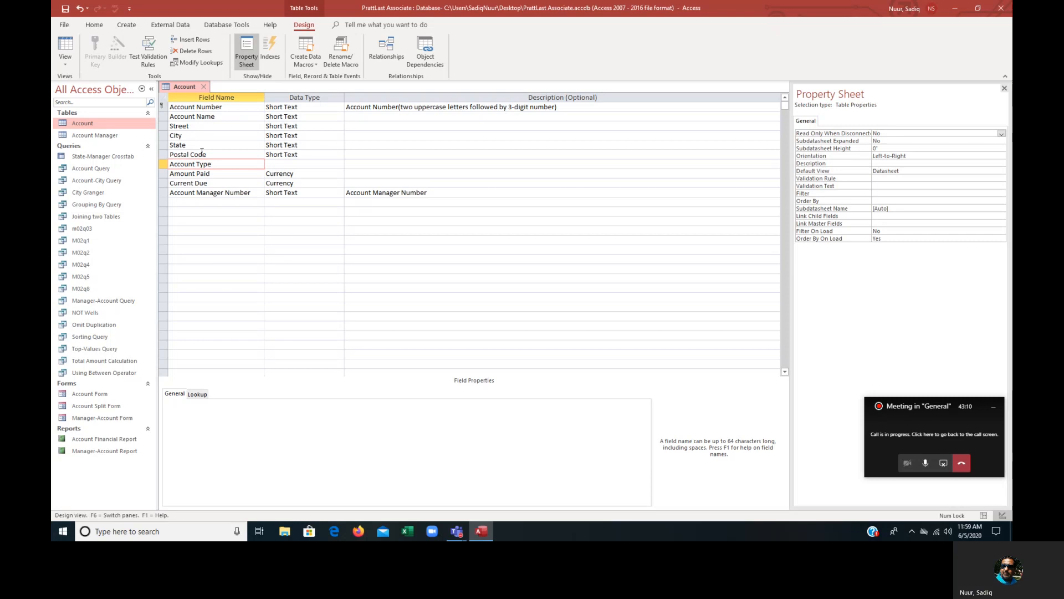
key(Tab)
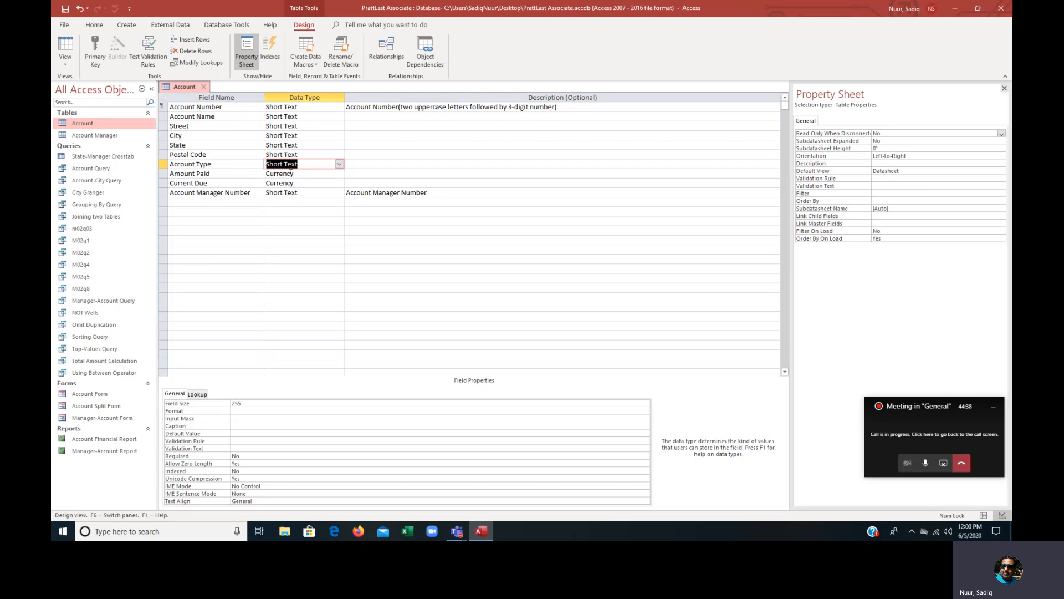
Start the Lookup Wizard for the Account Type field, choosing to type in the values.
click(340, 165)
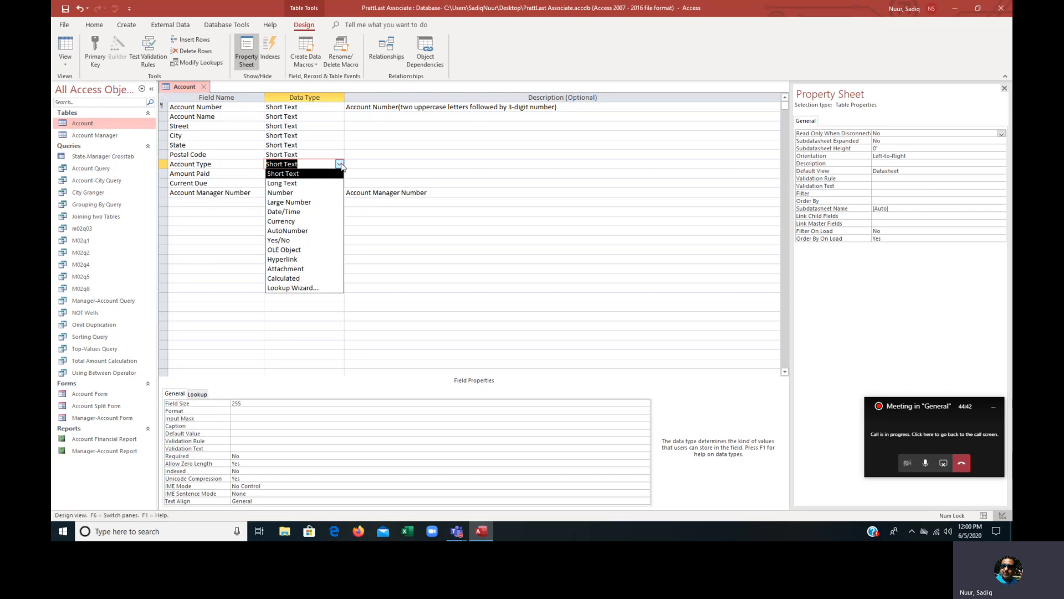
click(311, 288)
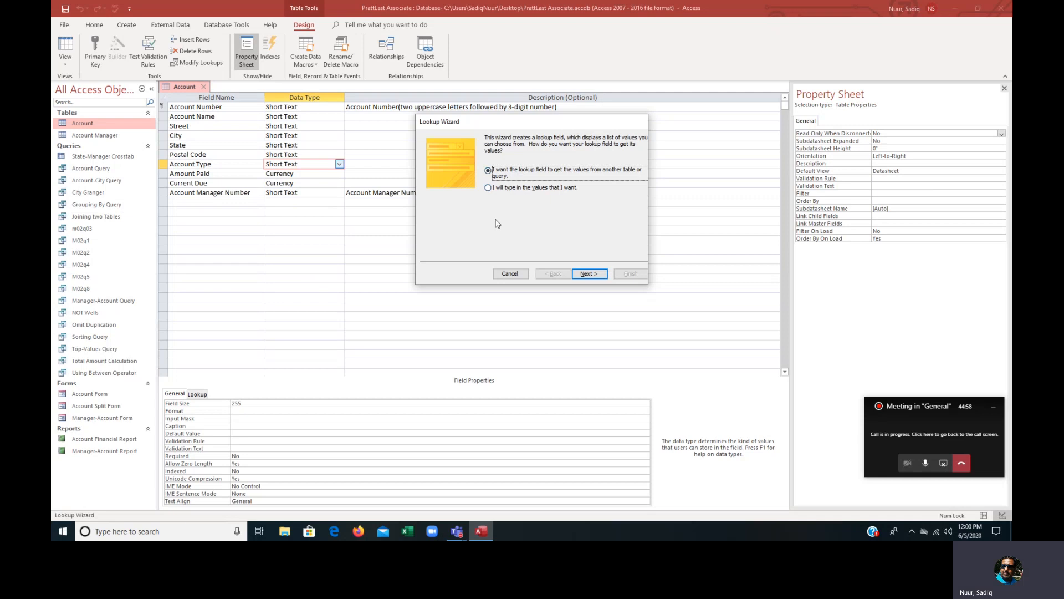
click(488, 188)
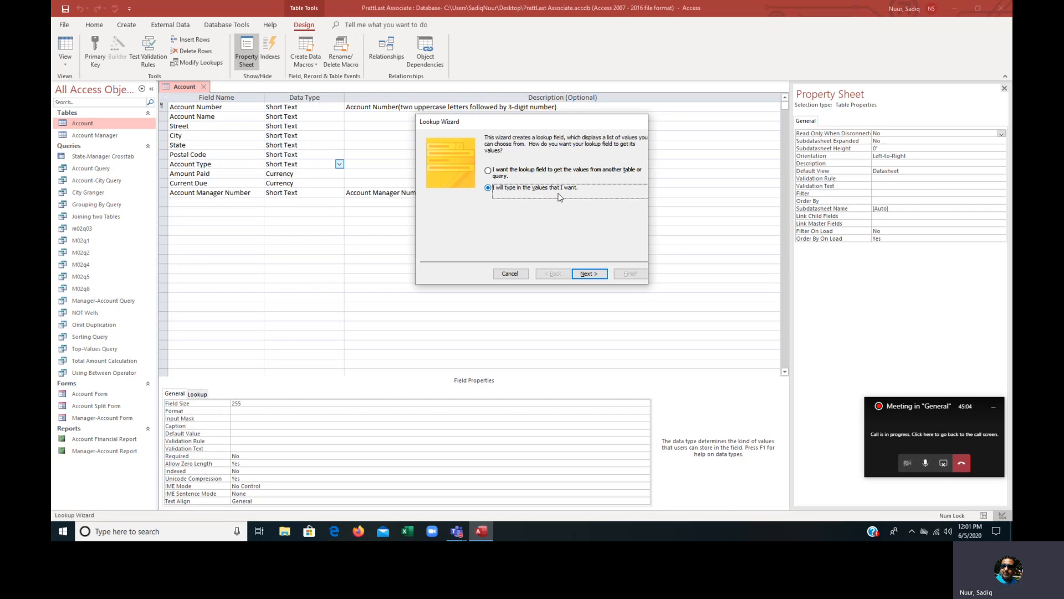
click(587, 274)
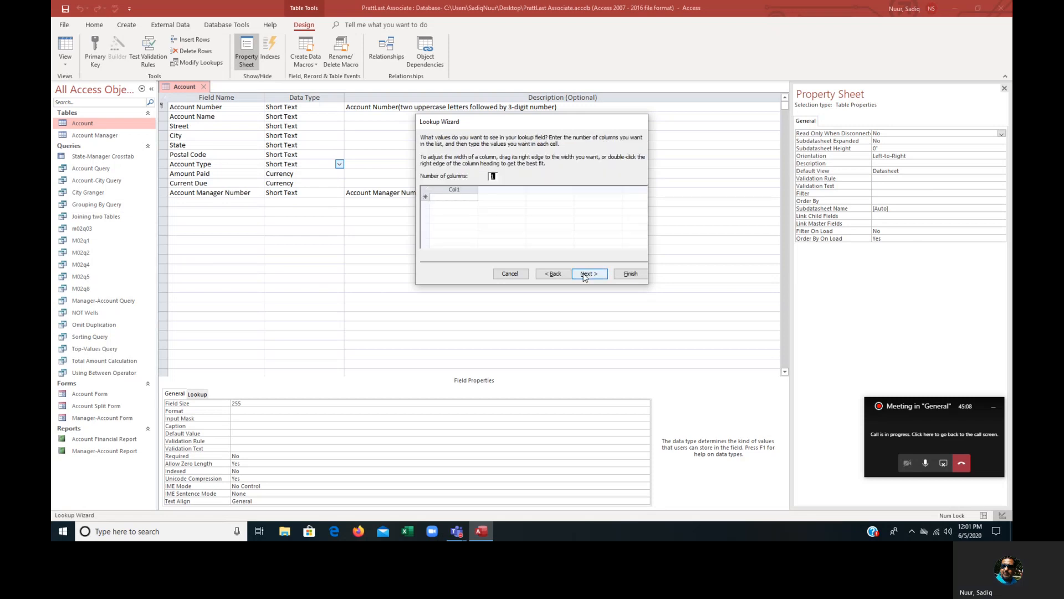
Enter SER, NON and IND as the Account Type lookup values and finish the wizard with the label Account Type.
click(452, 197)
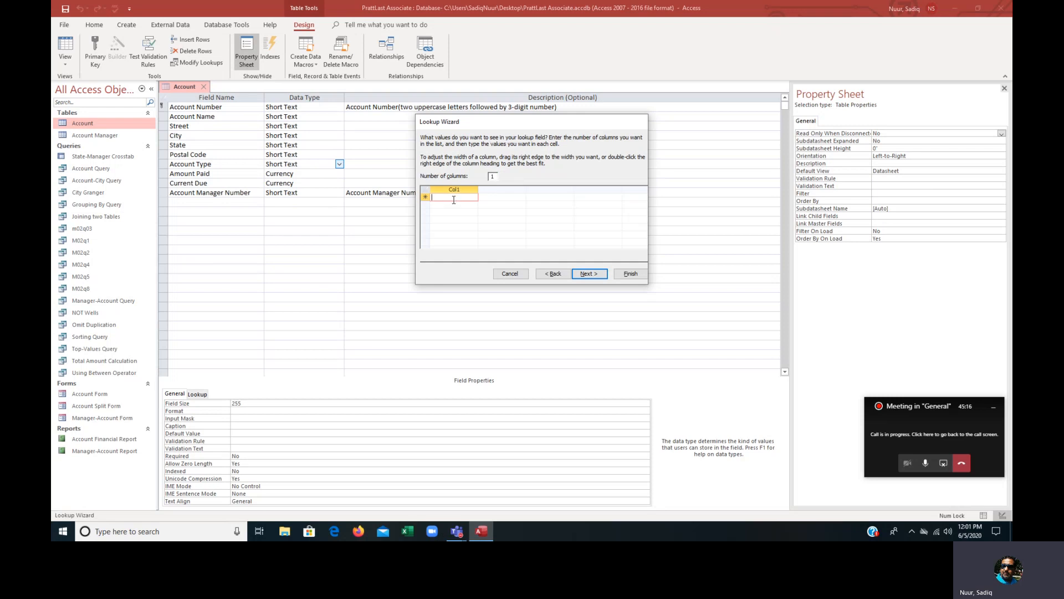
text(SER)
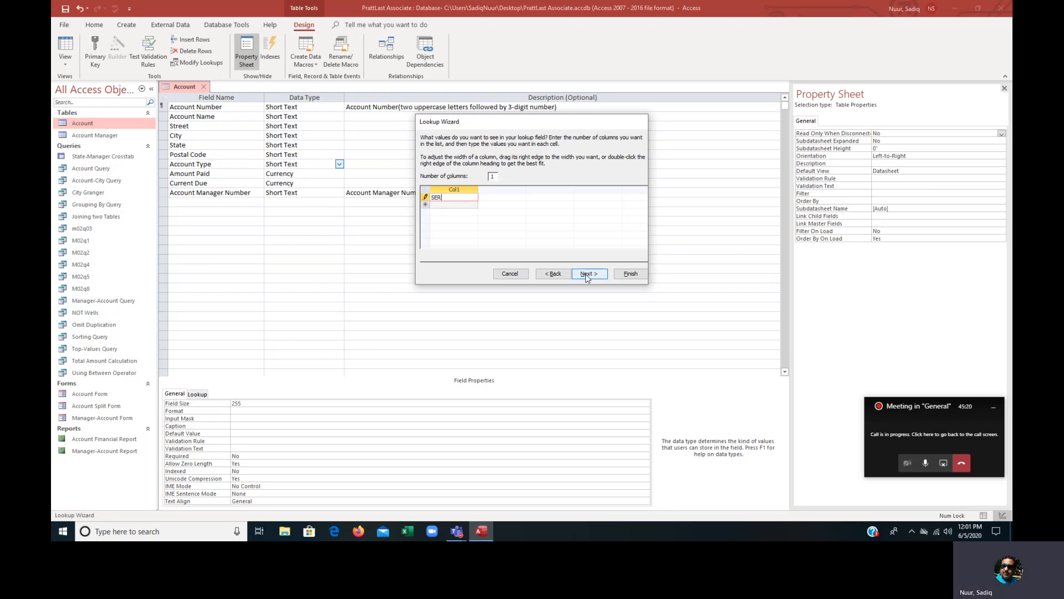
click(440, 205)
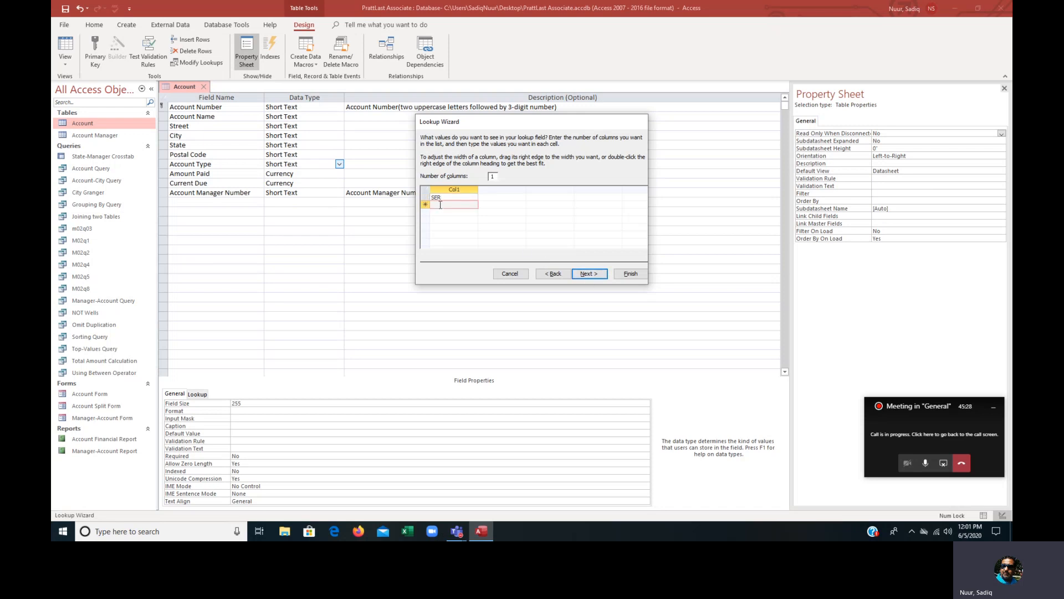
text(NON)
click(443, 213)
text(IND)
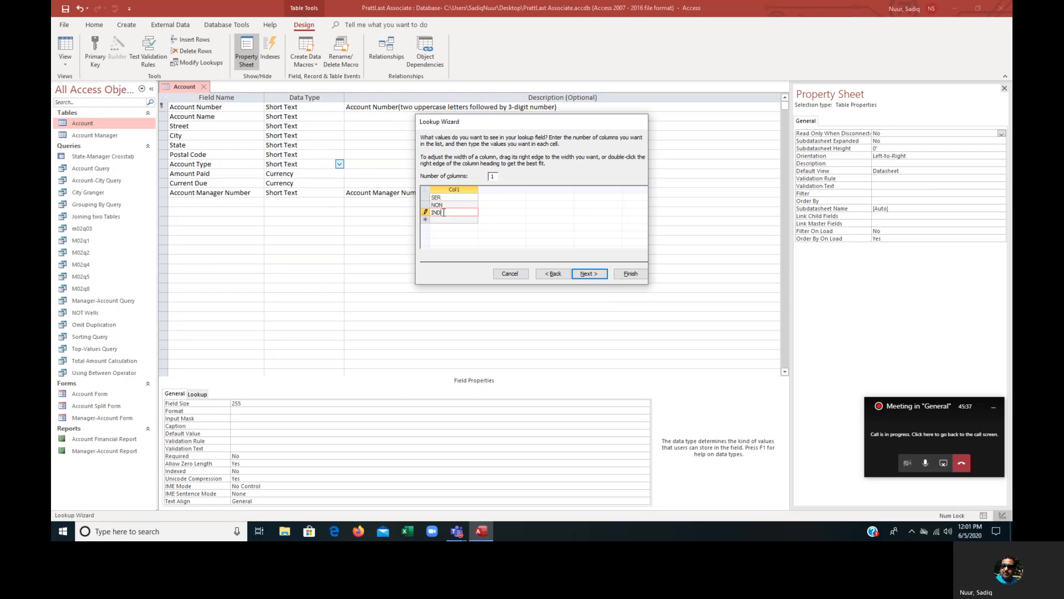
click(588, 275)
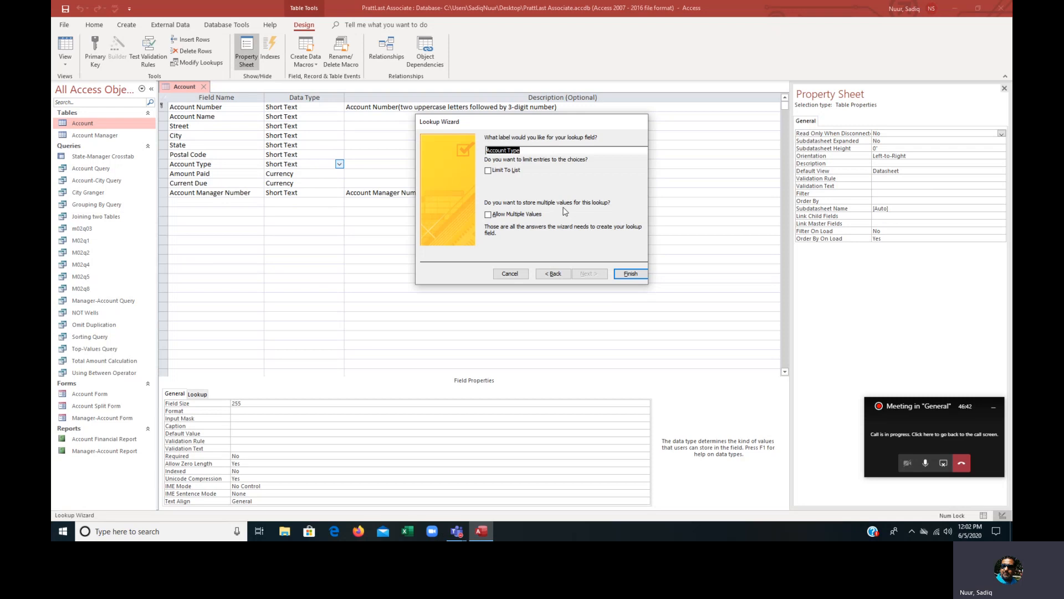
click(631, 274)
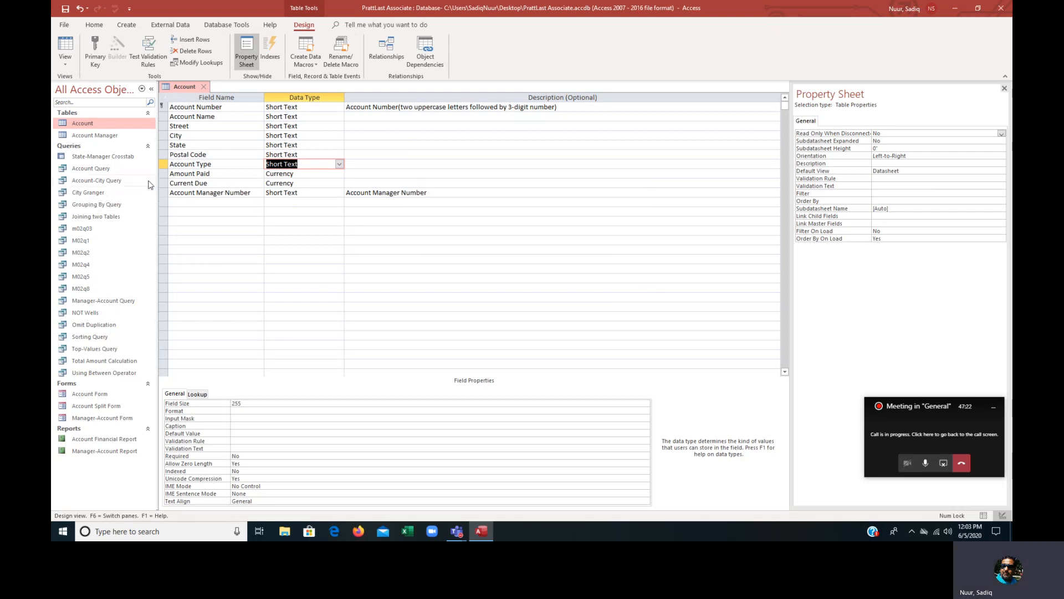
Insert a new field named Service Needed directly above the Amount Paid field.
click(164, 173)
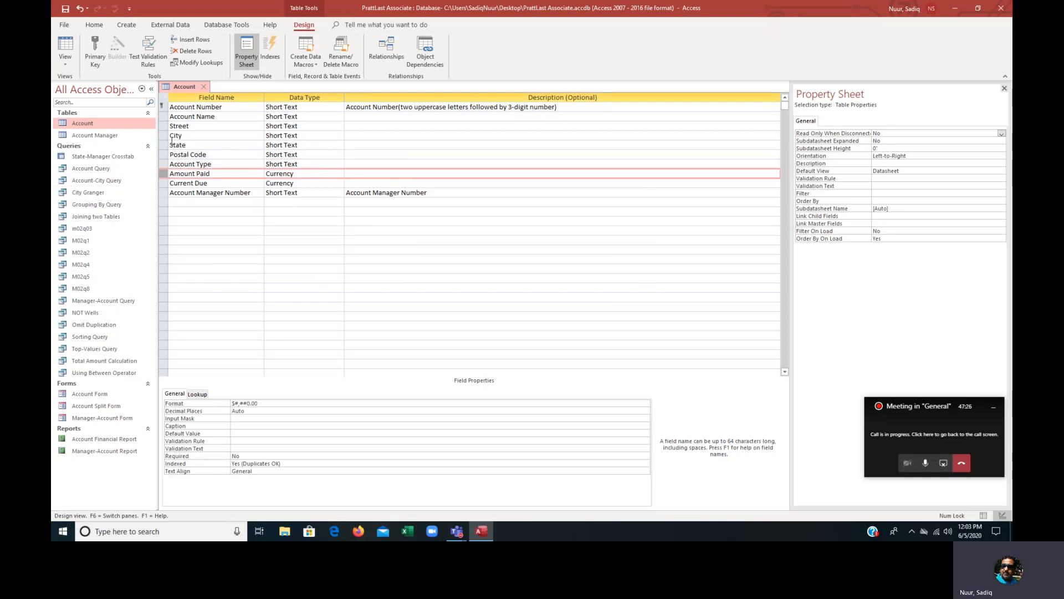
click(197, 38)
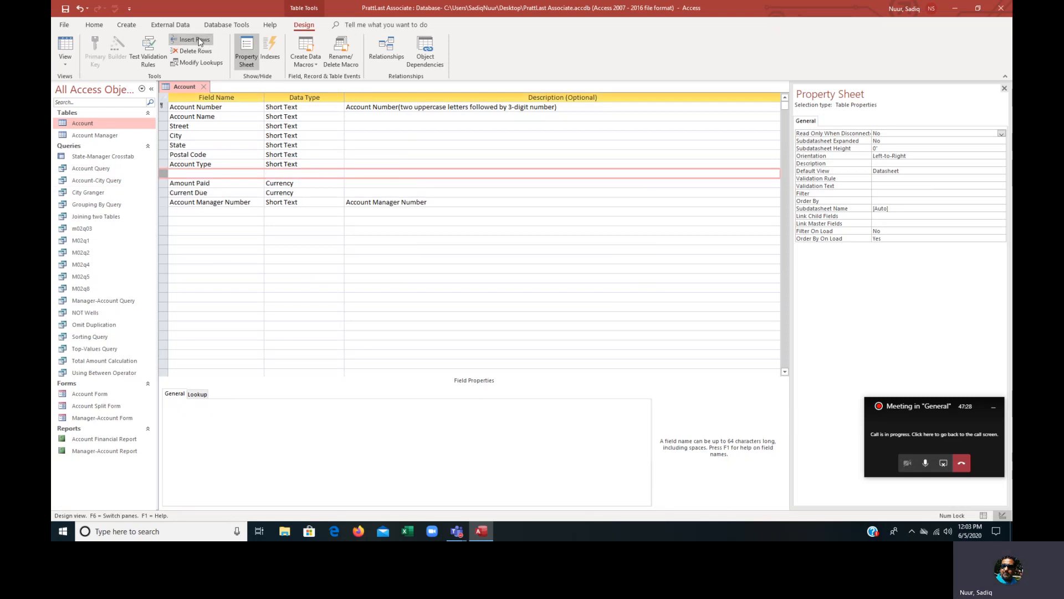
click(182, 174)
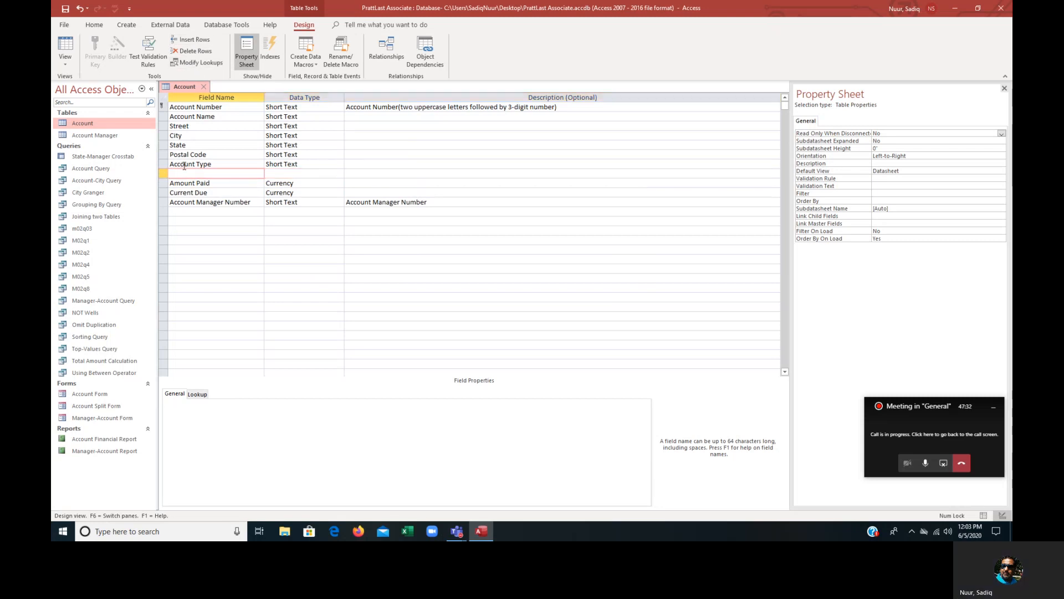
text(Servi)
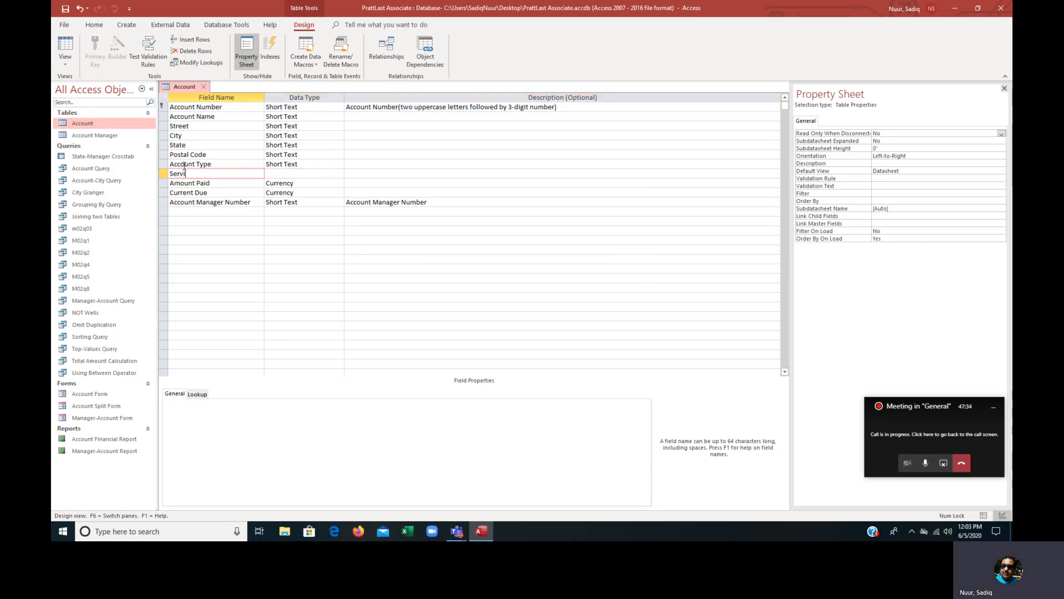
text(ce Needed)
key(Tab)
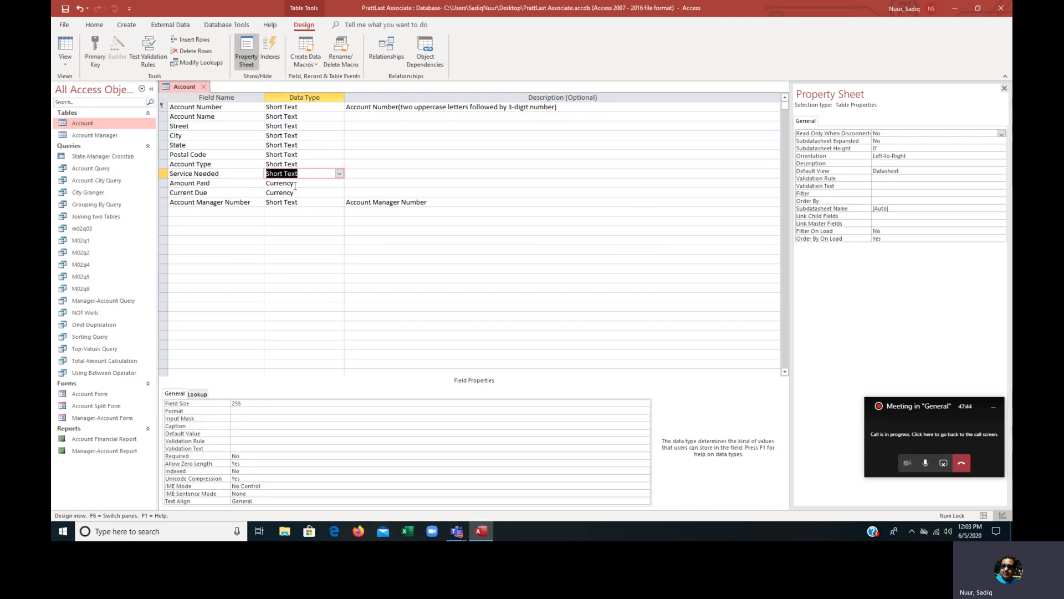
Start the Lookup Wizard for the Service Needed field, choosing to type in the values.
click(340, 175)
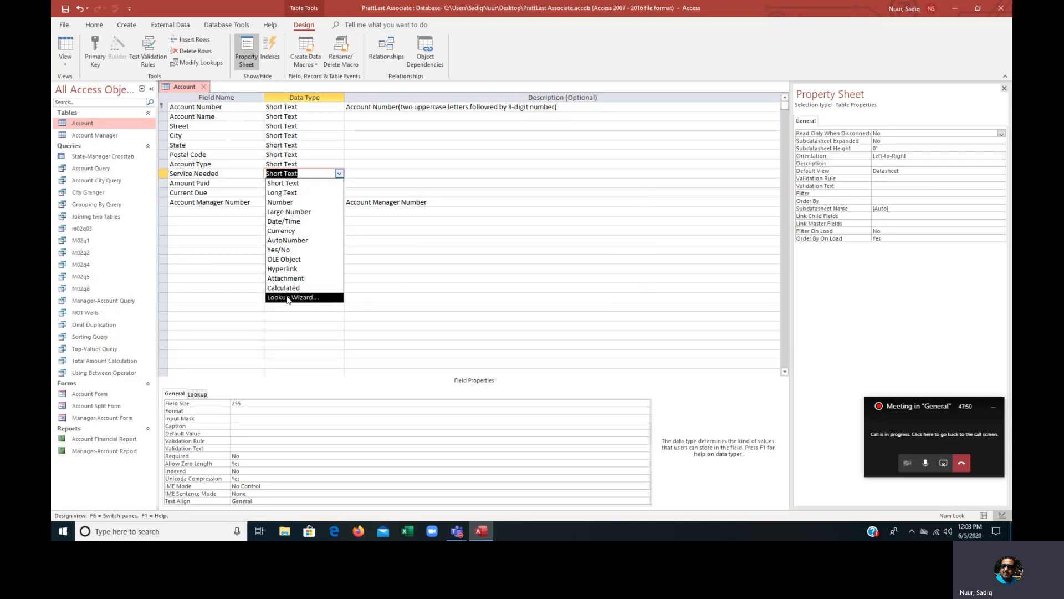
click(299, 298)
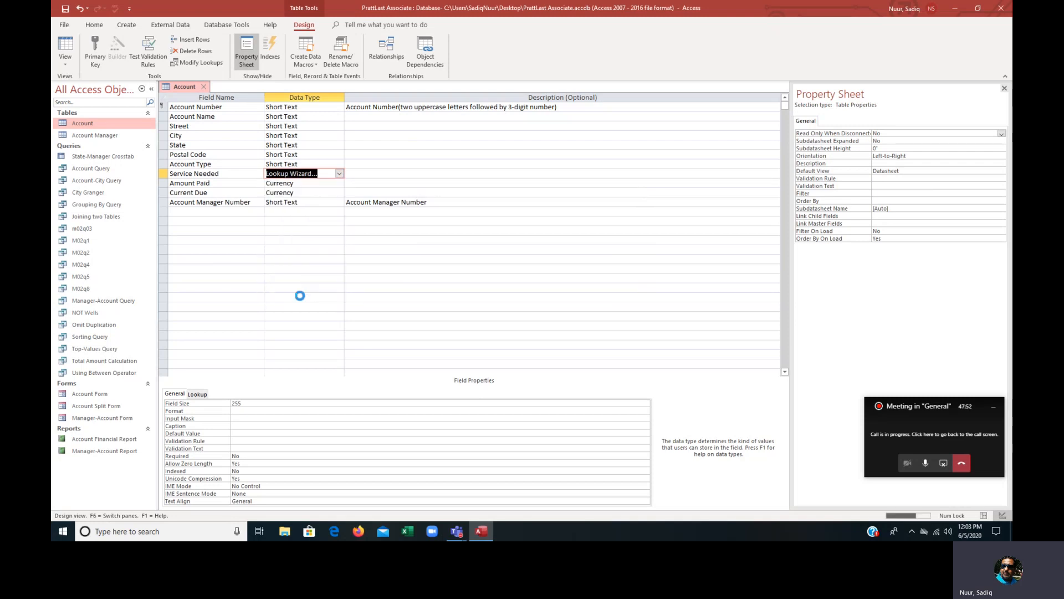
click(488, 189)
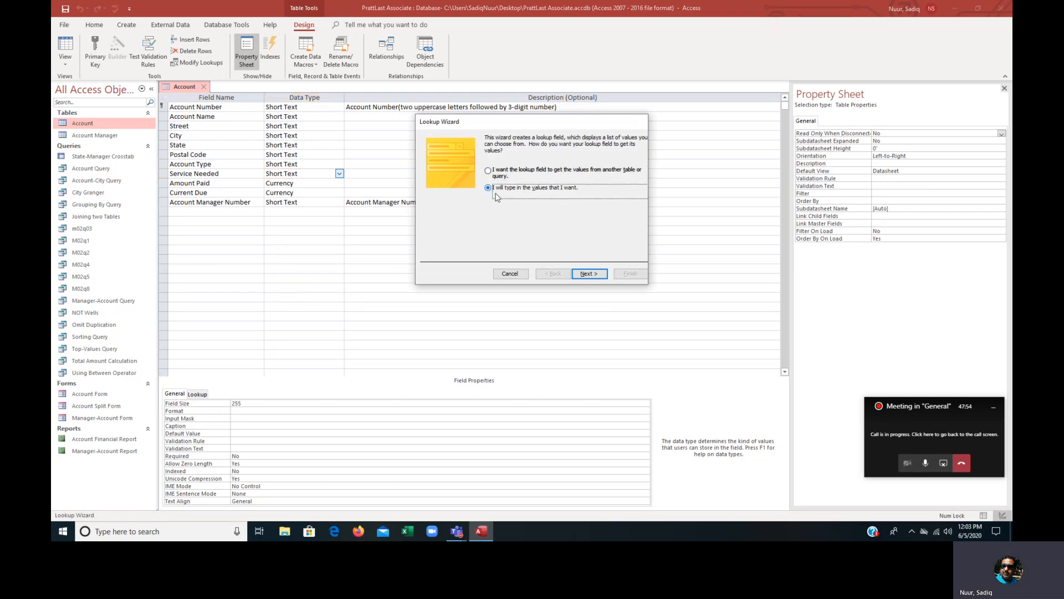
click(587, 274)
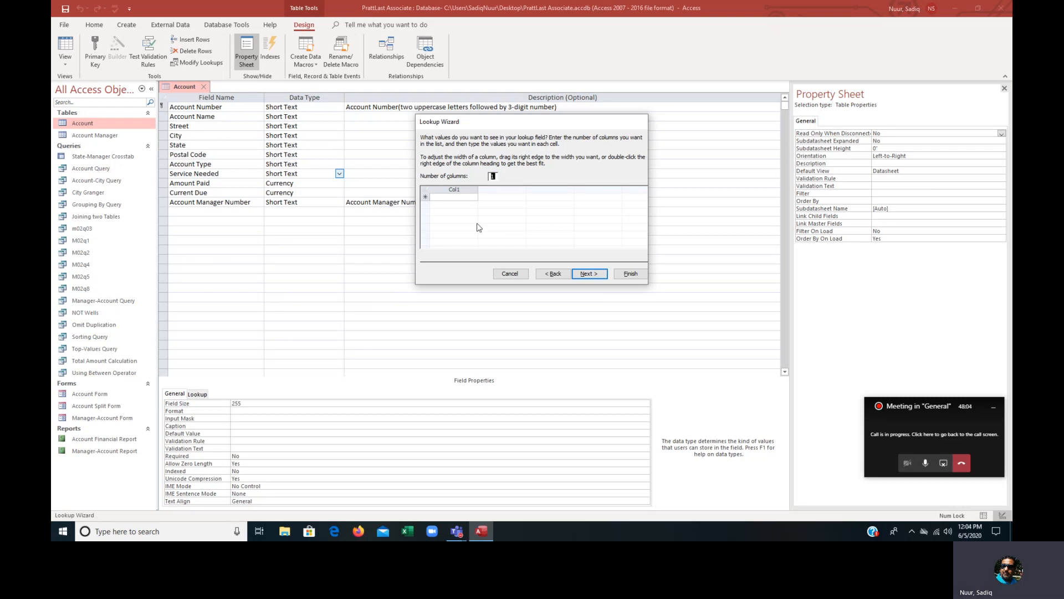
Enter Bck (Background Checks) as the first lookup value and widen Col1 to fit it.
click(458, 197)
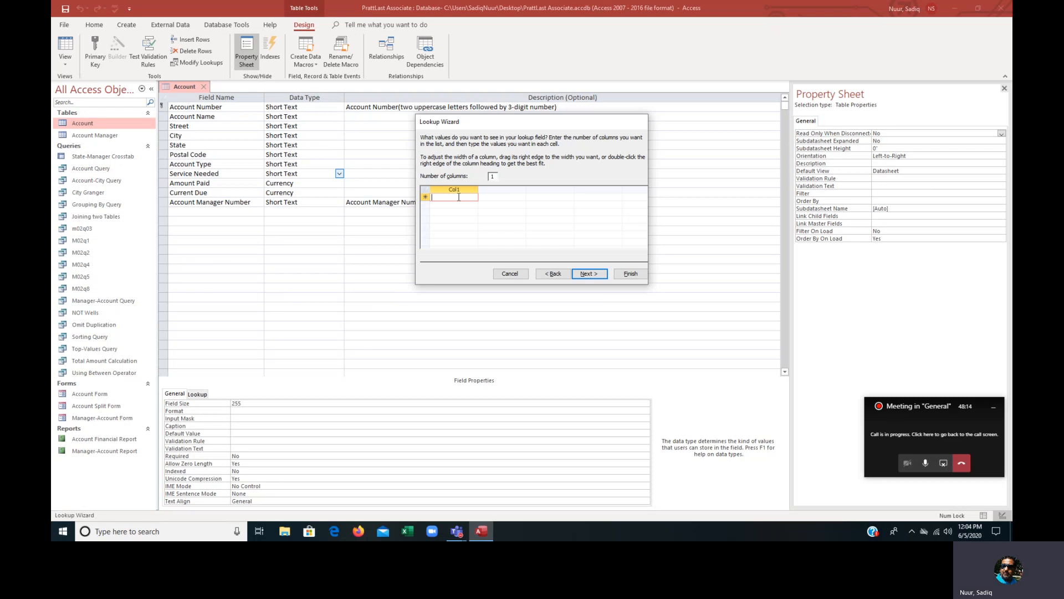
text(bck)
key(BackSpace)
key(BackSpace)
text(ck)
text(gr)
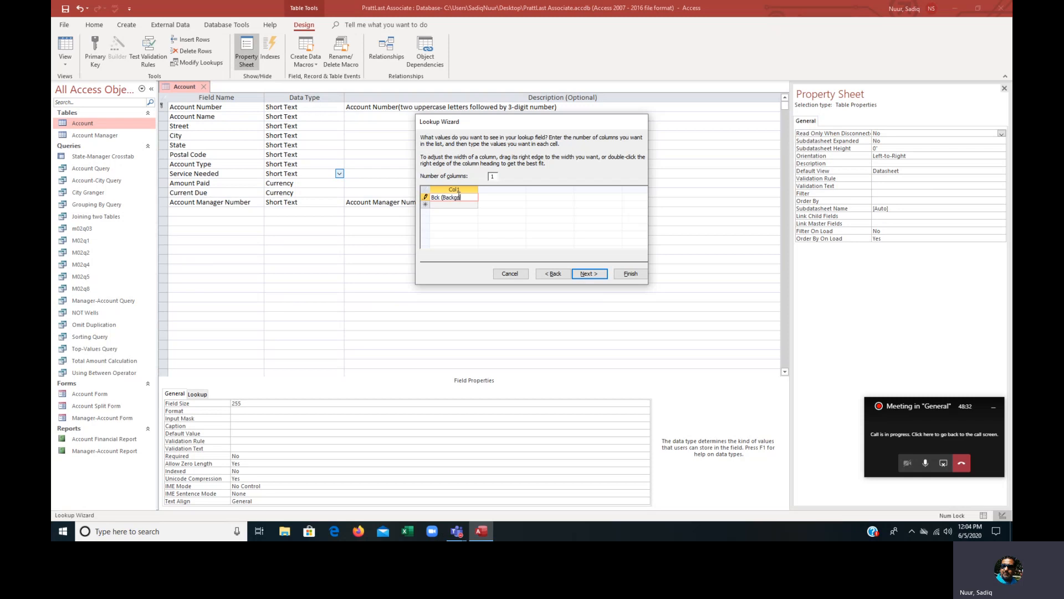
text(i)
text(und)
text( Che)
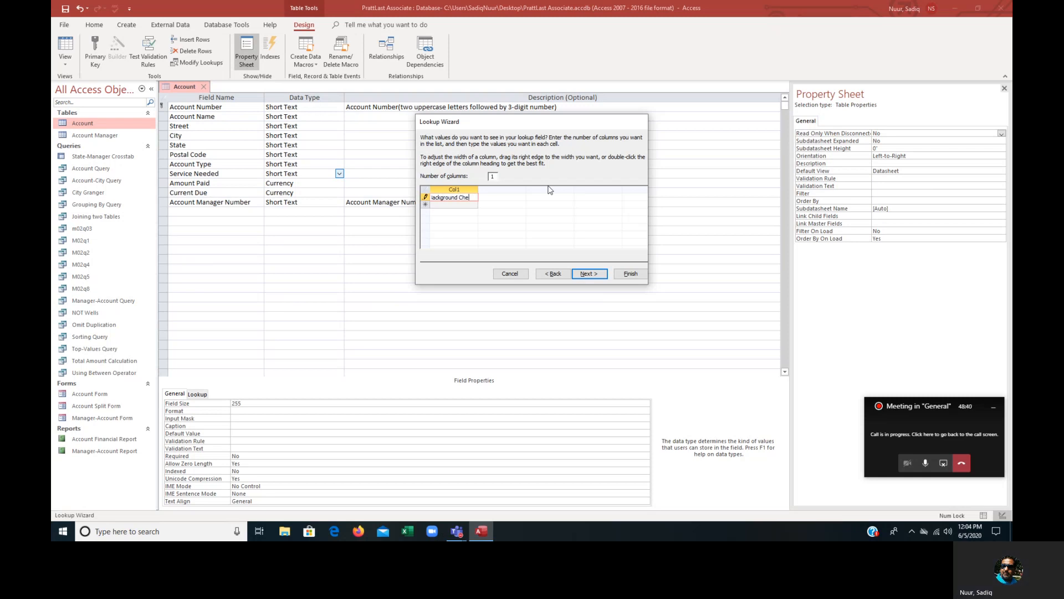
text(cks))
drag(478, 188, 509, 188)
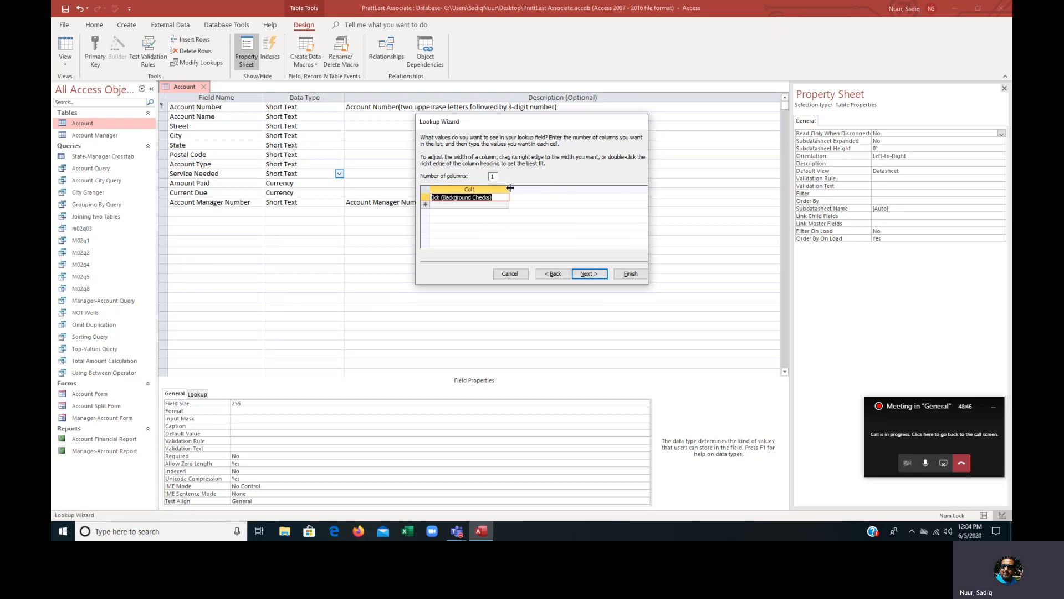
Set the number of lookup columns to 2 and move (Background Checks) from Col1 to Col2, leaving Bck in Col1.
click(456, 204)
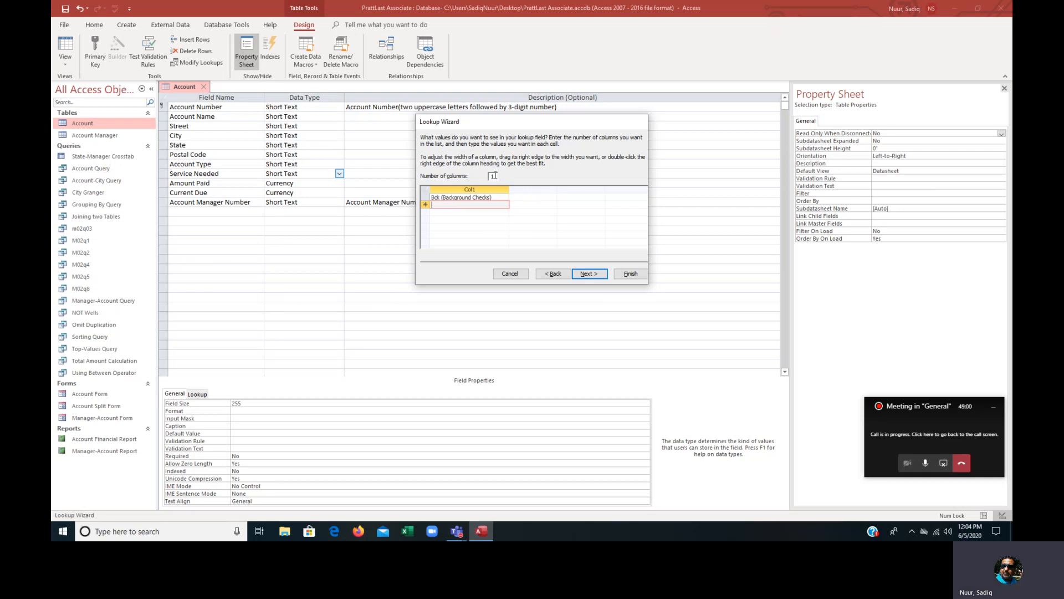
double_click(493, 176)
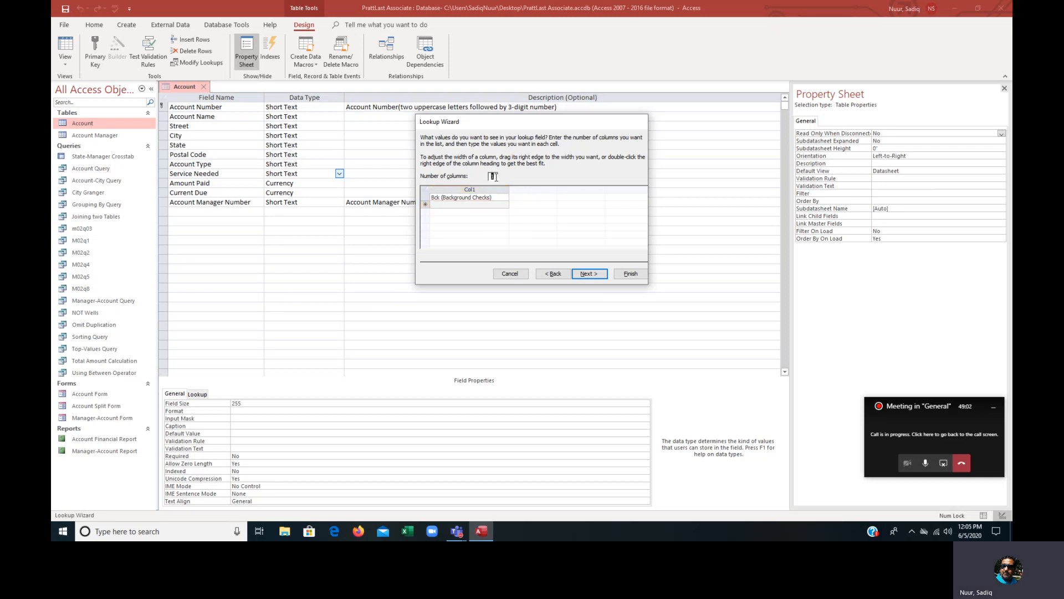
text(2)
click(495, 196)
click(453, 197)
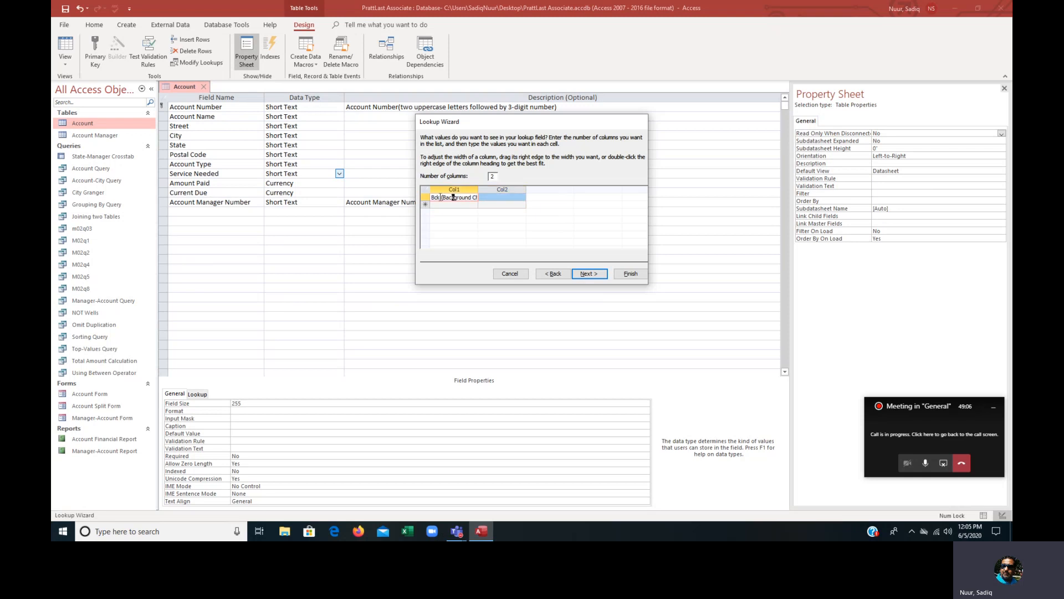
drag(441, 197, 498, 195)
key(BackSpace)
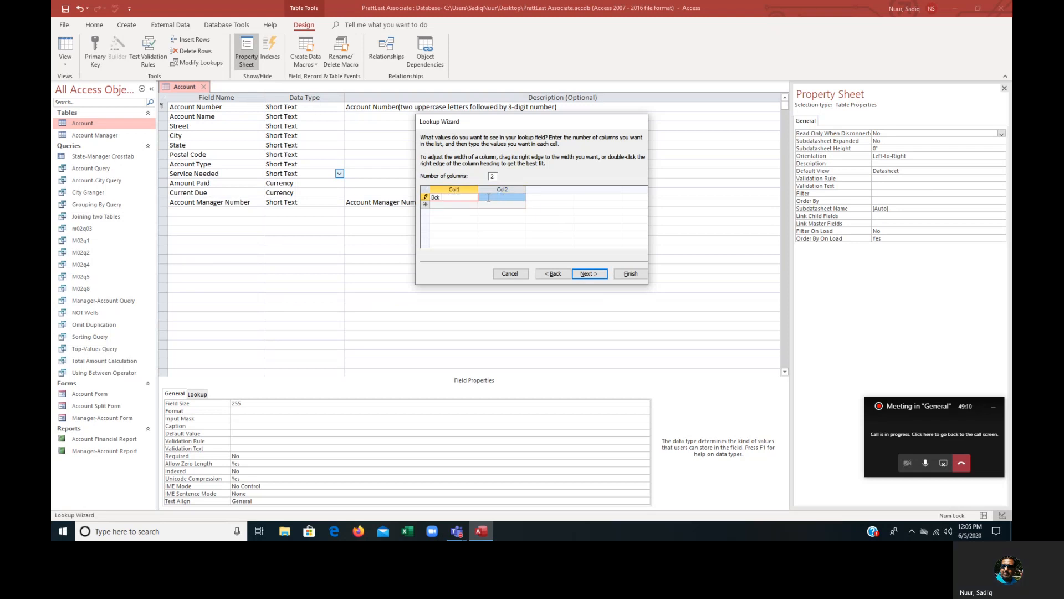
click(489, 197)
key(ctrl+v)
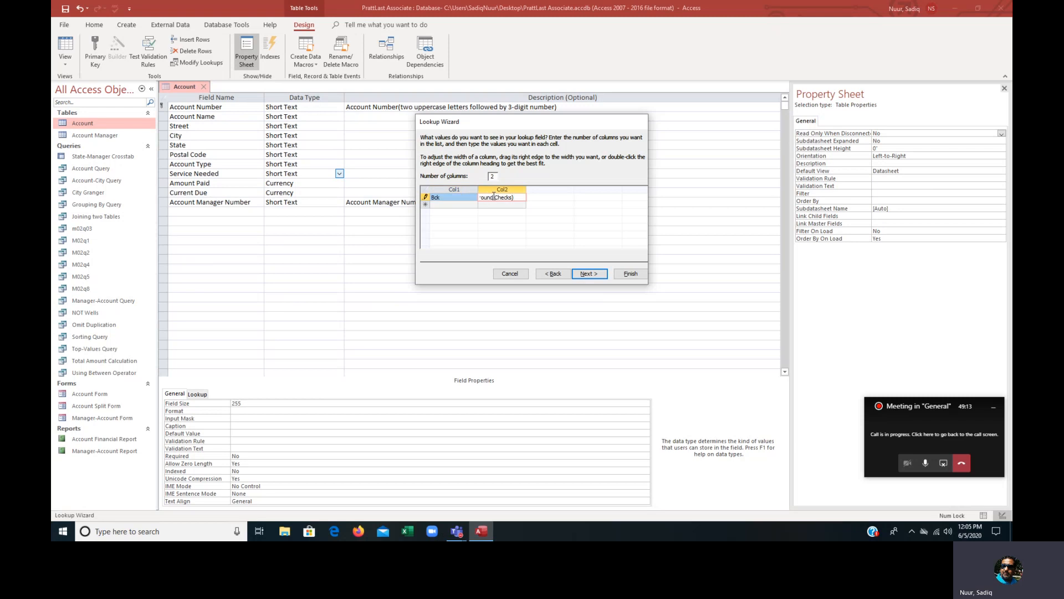
Remove the parentheses around Background Checks in Col2 and widen that column to fit the text.
key(BackSpace)
key(Left)
key(Left)
key(Left)
key(Left)
key(Left)
key(Left)
key(Left)
key(Left)
key(Left)
key(Left)
key(Left)
key(Left)
key(Left)
key(Left)
key(Left)
key(Left)
key(Left)
key(Left)
key(Left)
key(Right)
click(482, 199)
key(BackSpace)
drag(527, 189, 542, 189)
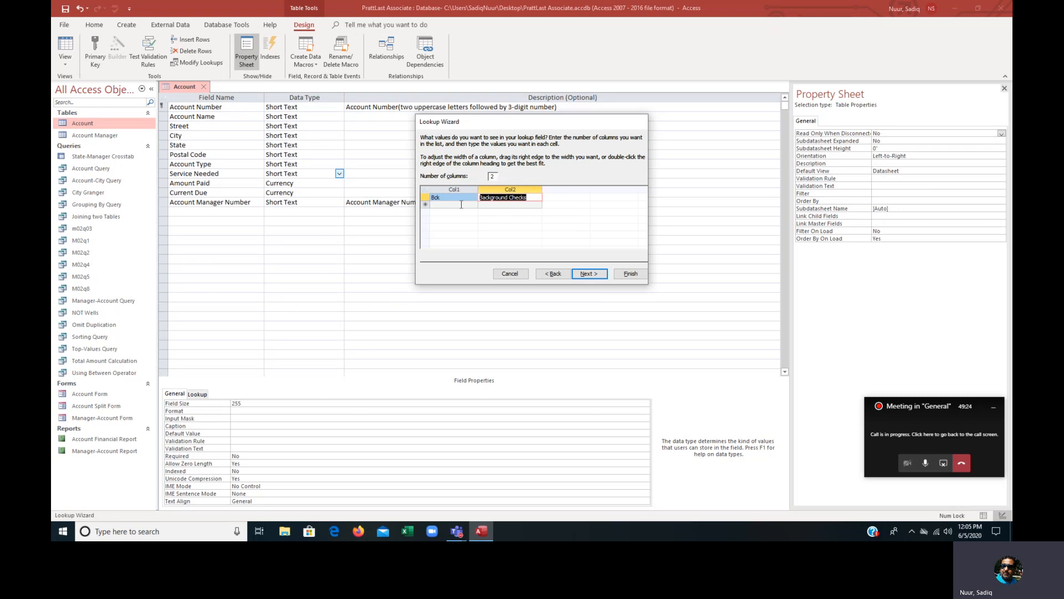
Add a second lookup row with Ben in Col1 and Benefits Adminstration in Col2.
click(461, 205)
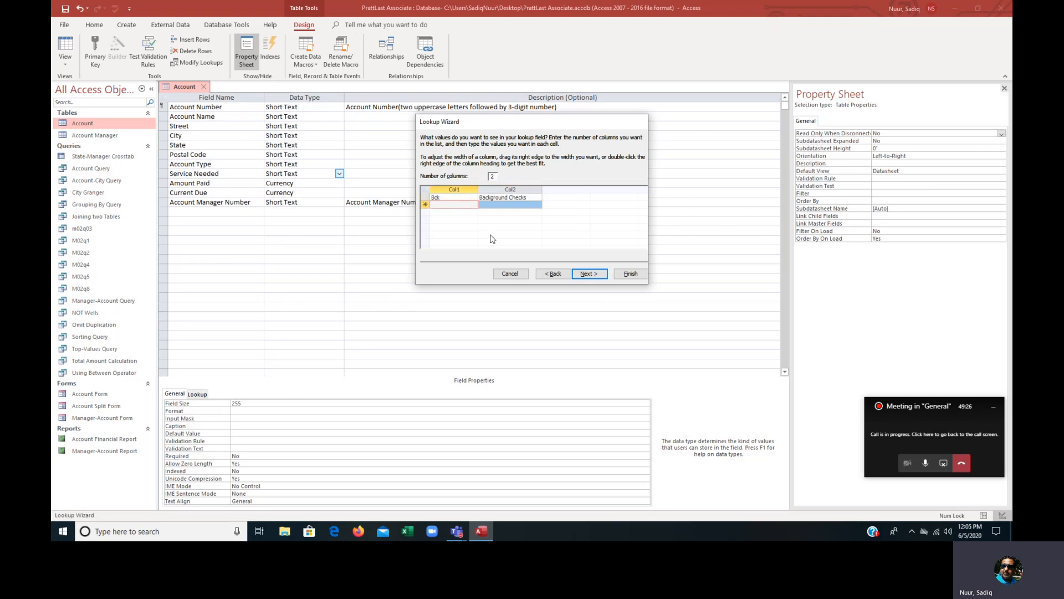
text(Ben)
key(Tab)
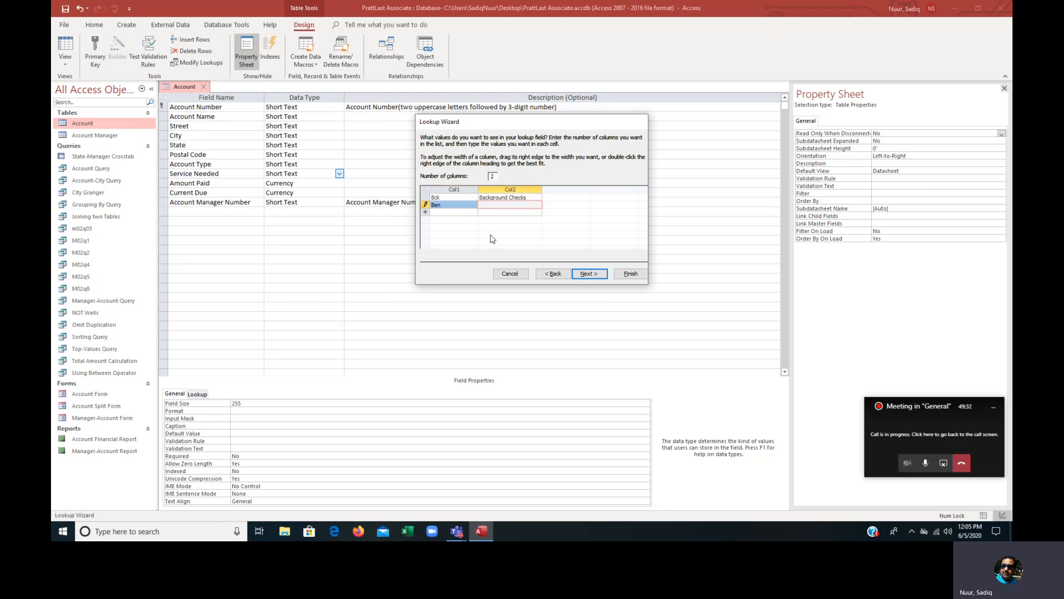
text(Benefits Adminstatt)
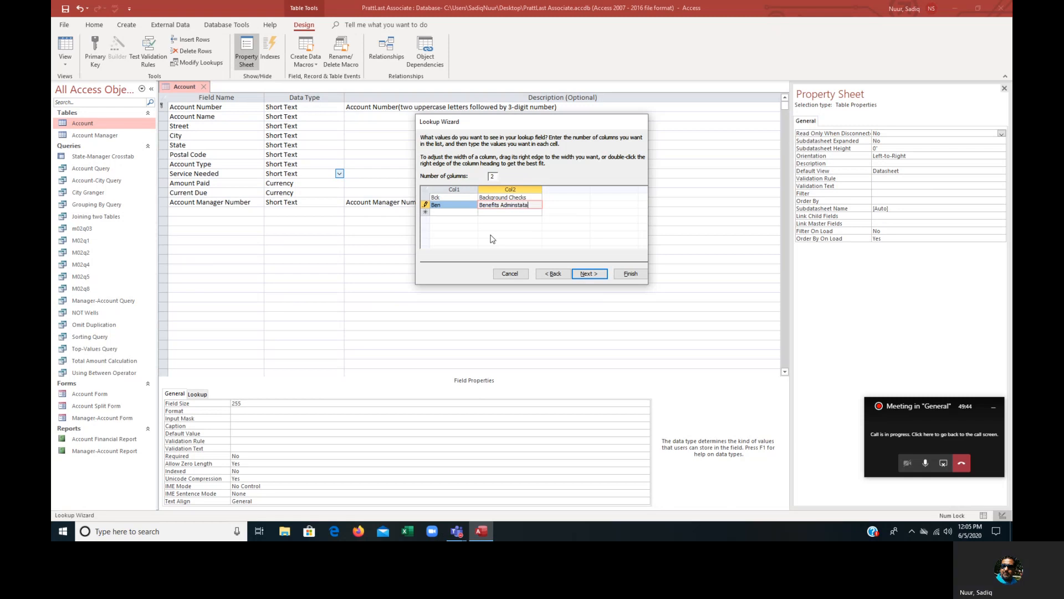
text(ratio)
key(Left)
key(Left)
key(Left)
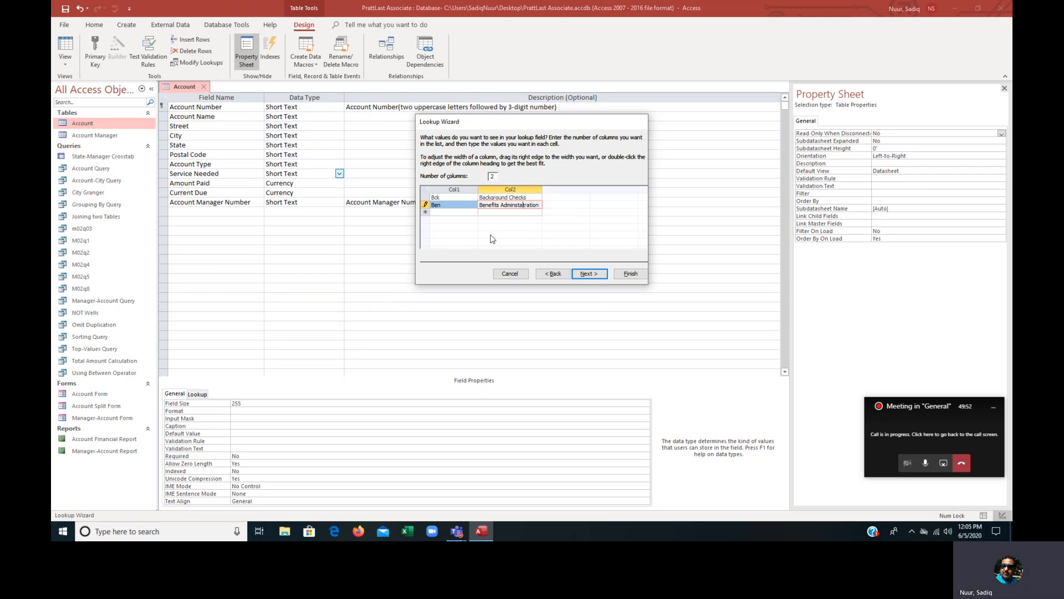
key(Delete)
text(r)
Add a third lookup row with Com in Col1 and Compliance (Regulatory) in Col2.
click(460, 212)
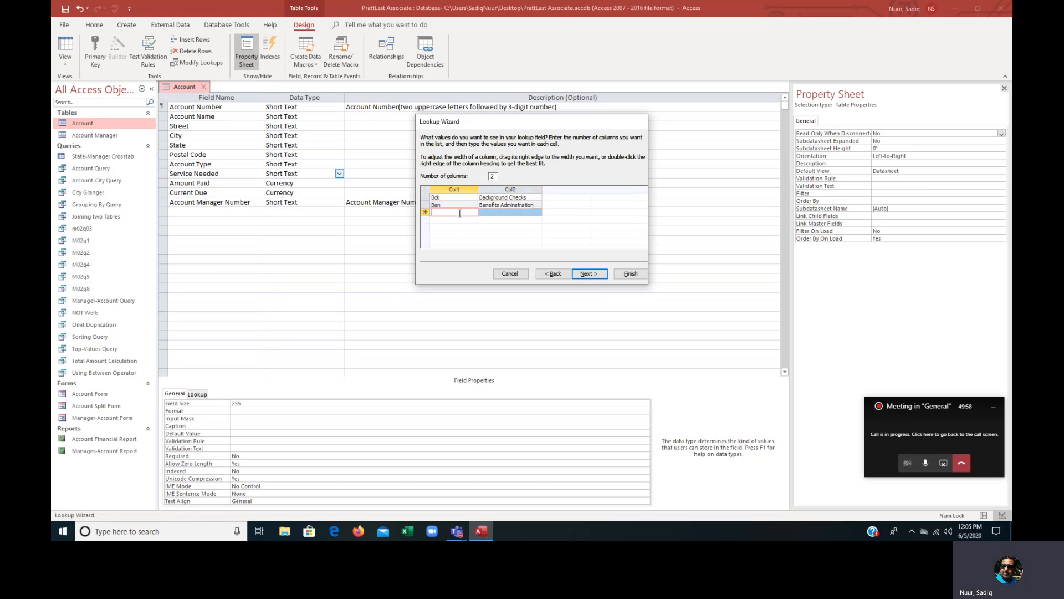
text(Com)
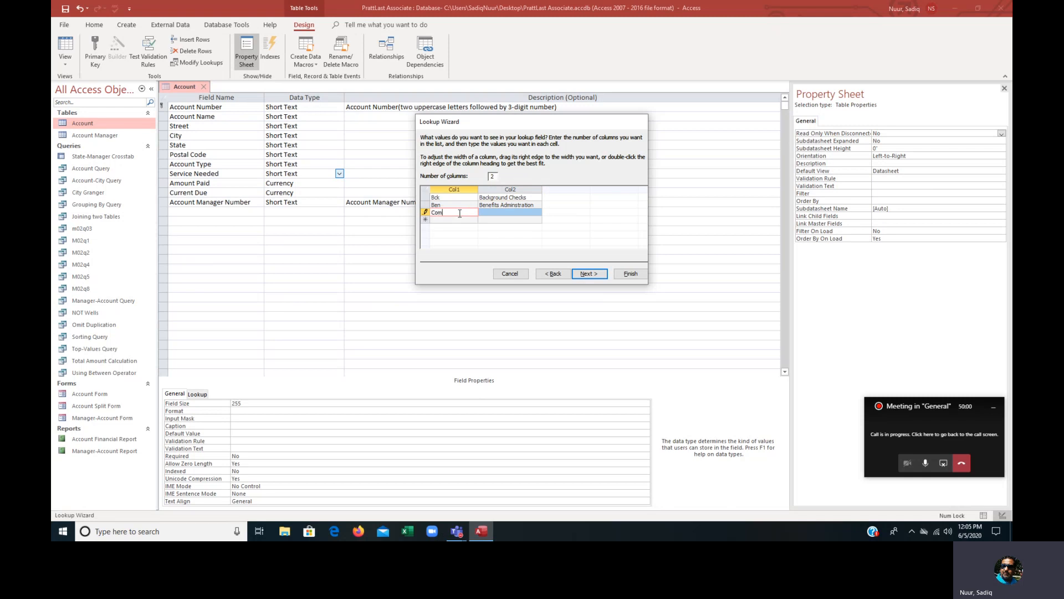
key(Tab)
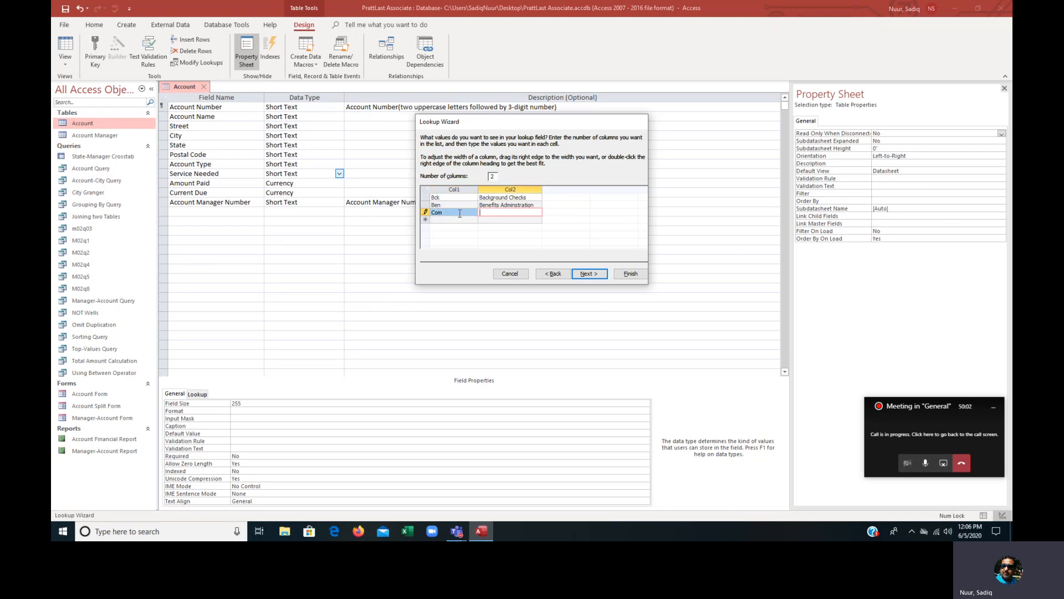
text(Compliance (Re)
text(gulatory)
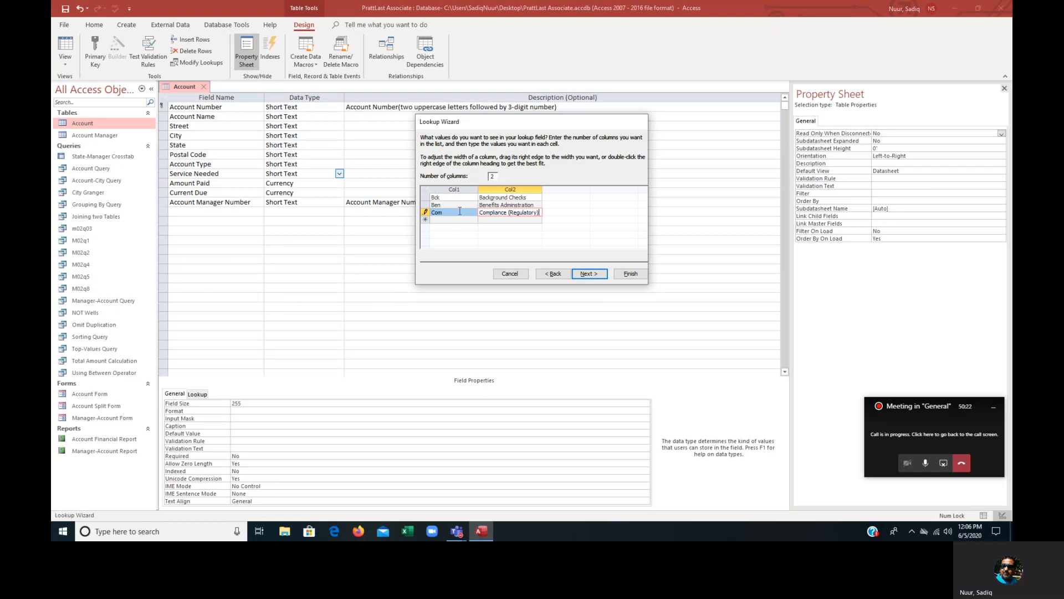
Add two more lookup rows: Mgt with HR Management, and Pay with Payroll.
click(453, 220)
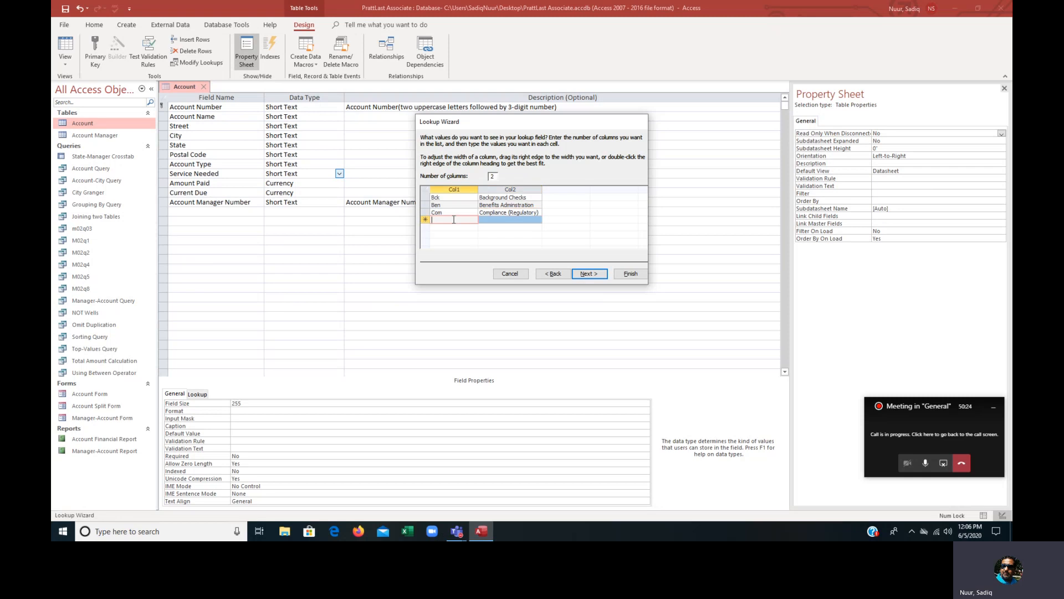
text(Mgt)
click(487, 221)
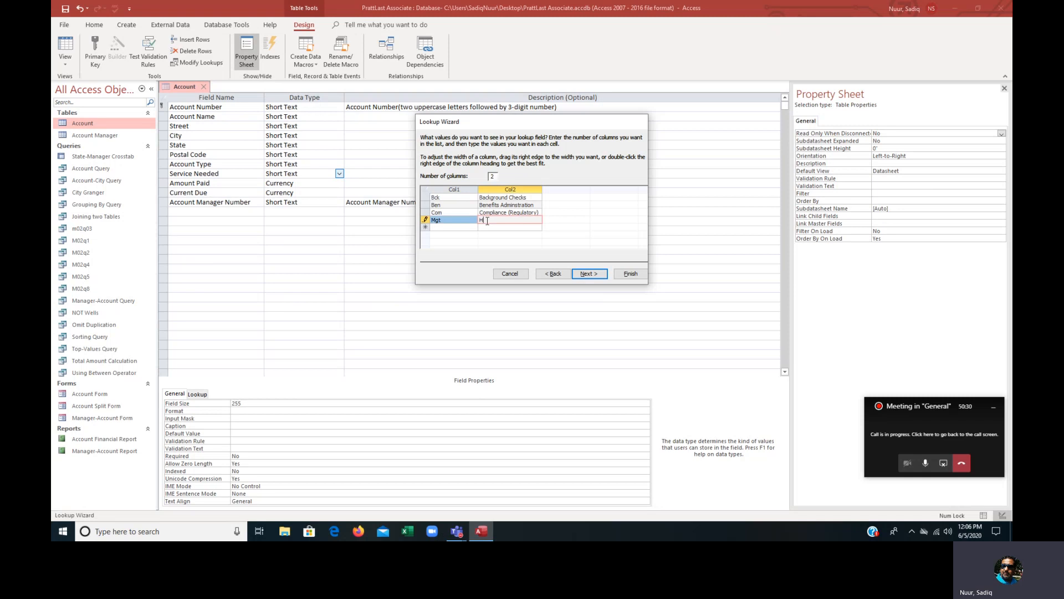
text(HR Management)
click(448, 227)
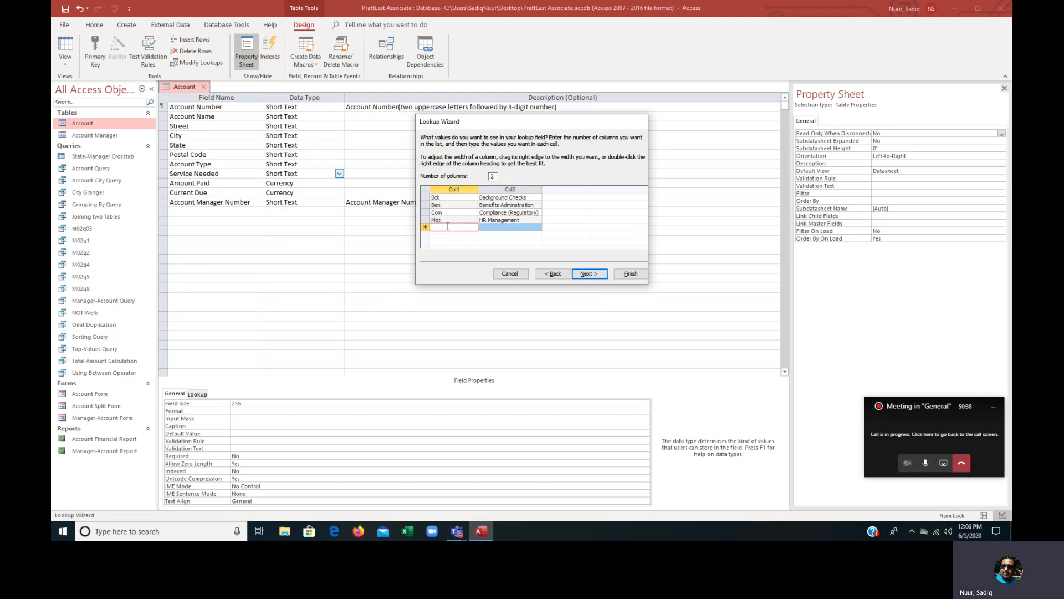
text(Pay)
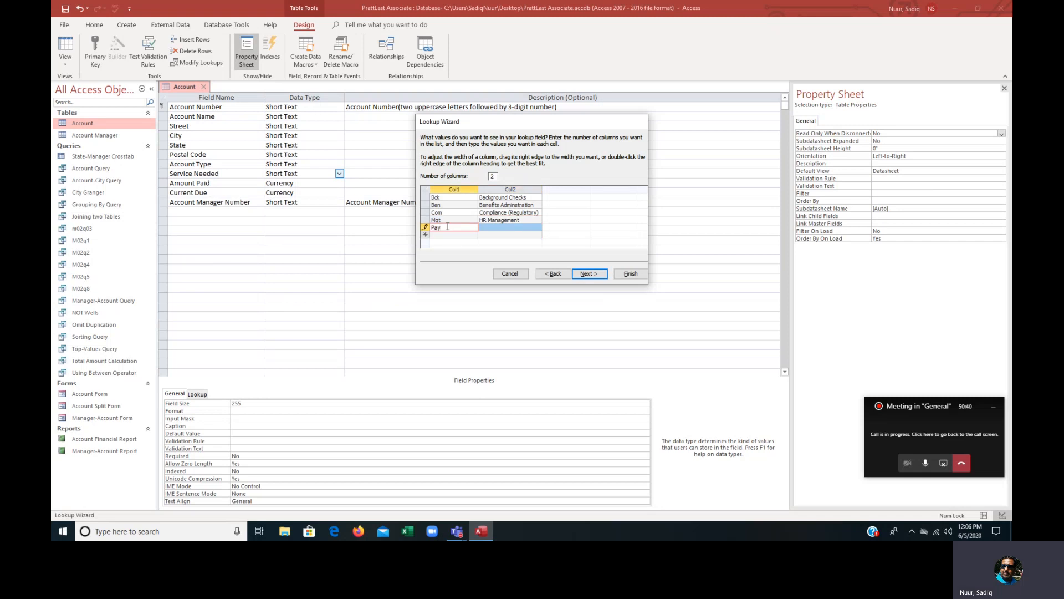
key(Tab)
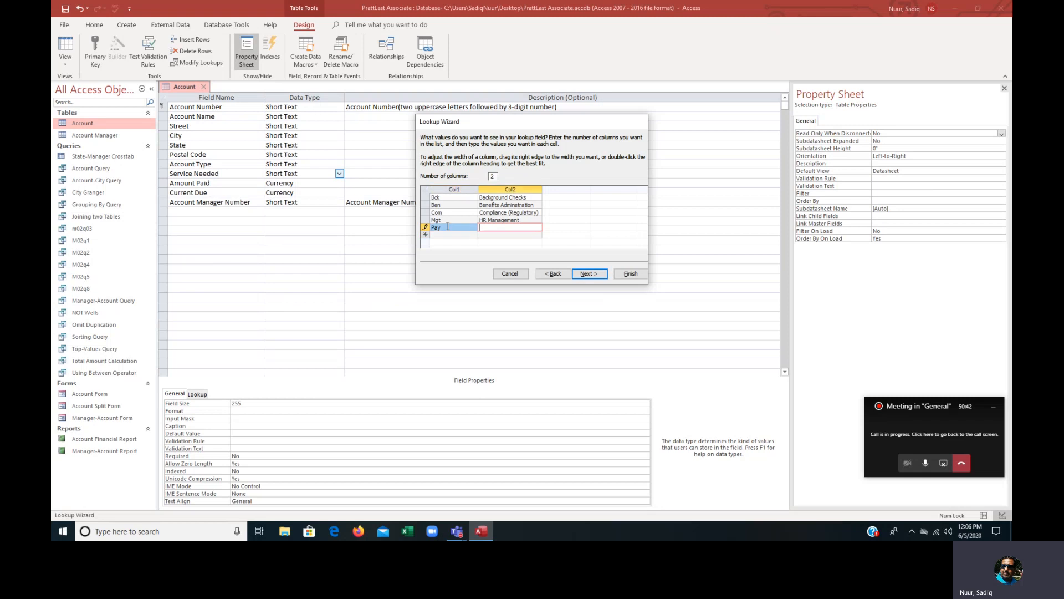
text(Payroll)
Add lookup rows for Rec with Recruiting and Rsk with Risk Management.
click(447, 234)
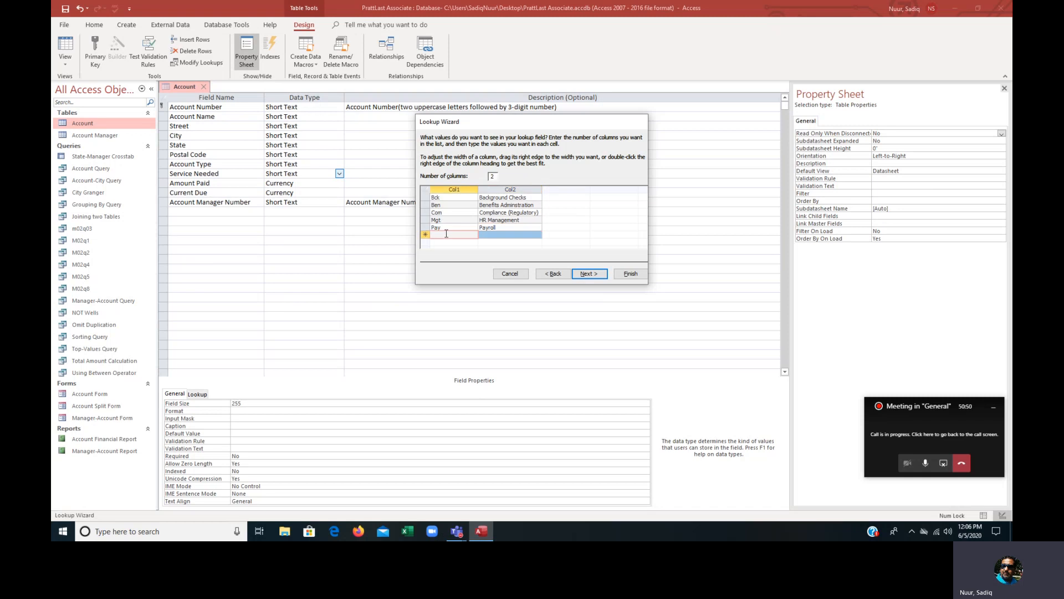
text(Rec)
key(Tab)
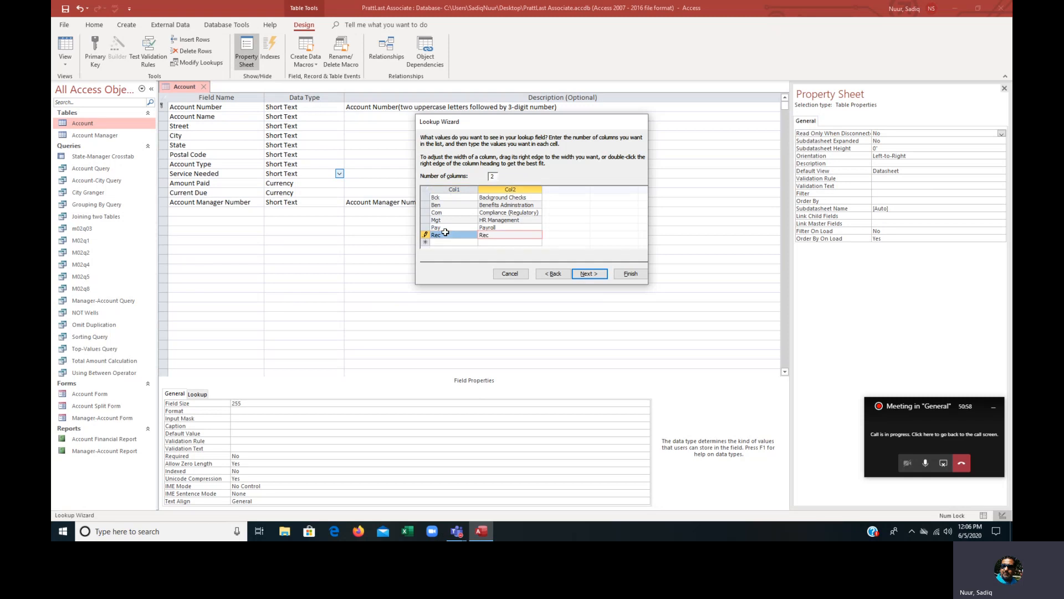
text(Recruiting)
click(455, 244)
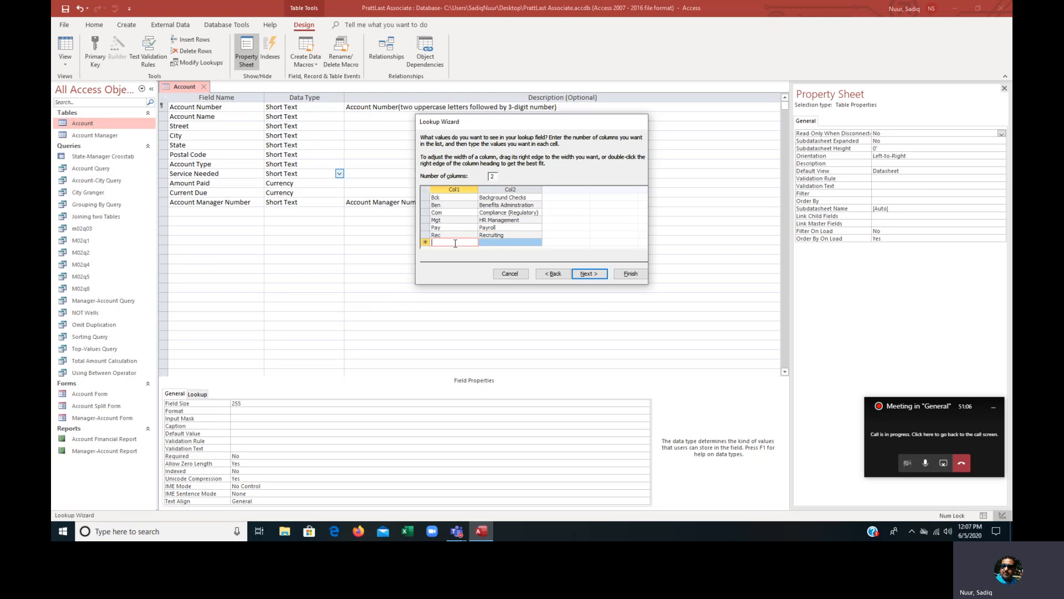
text(Rsk)
key(Tab)
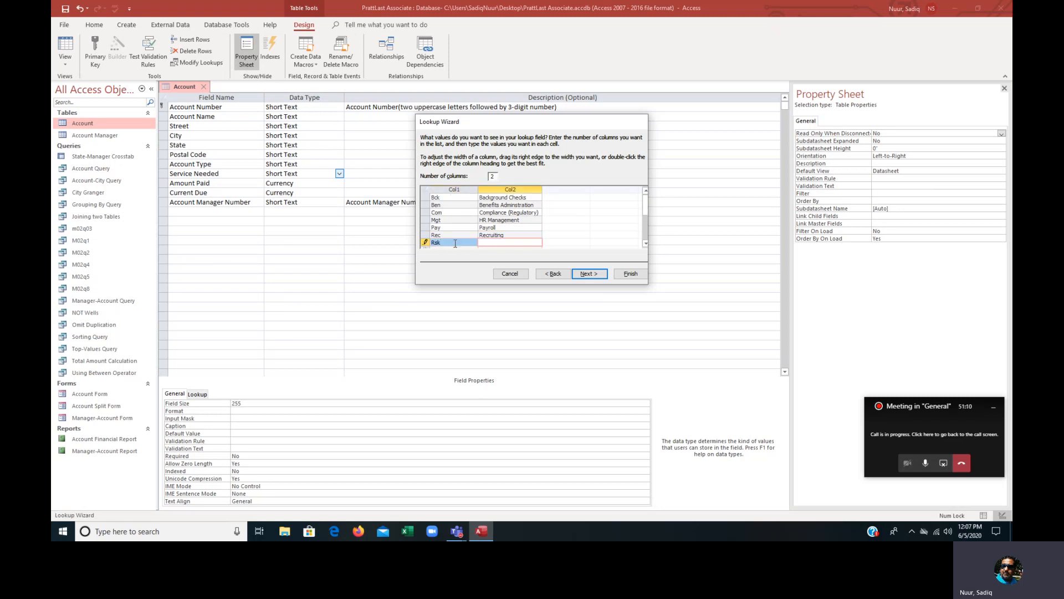
text(Risk Management)
Add a lookup row below Risk Management with Tch in Col1 and HR Technology in Col2.
click(646, 243)
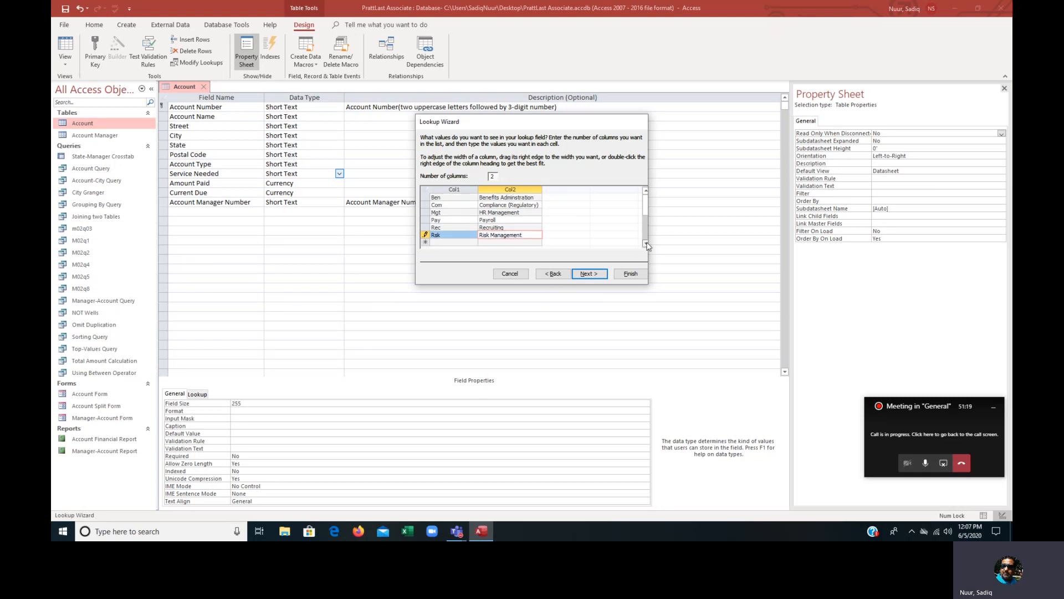
click(461, 241)
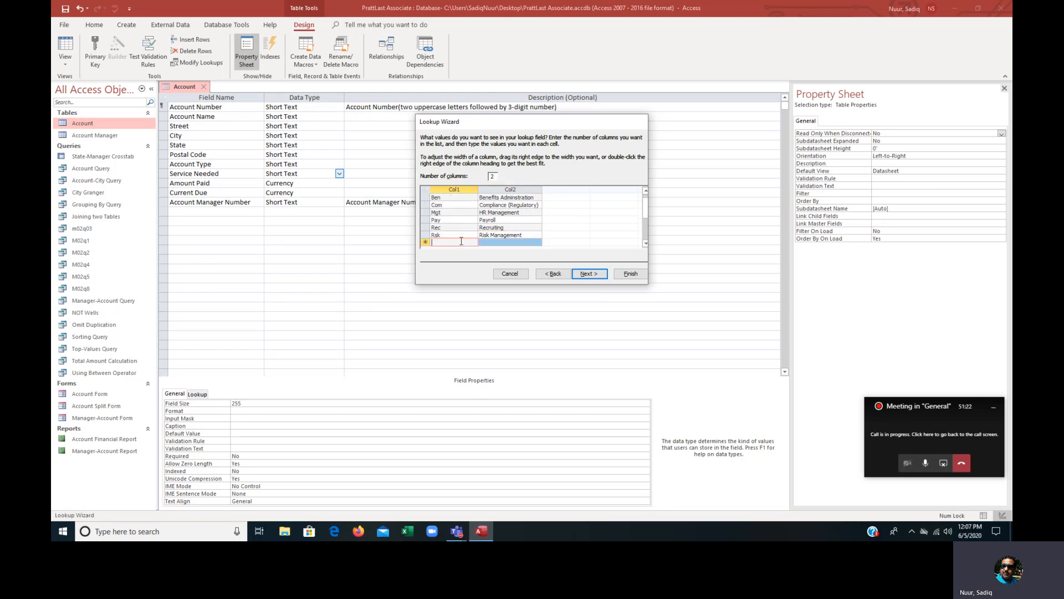
text(Tch)
key(Tab)
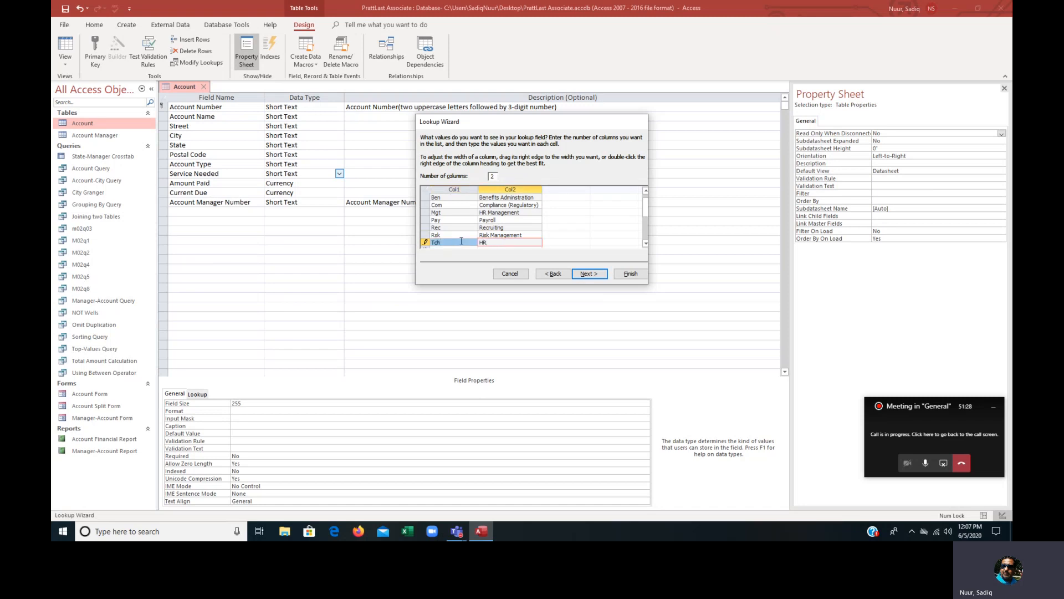
text(HR Technology)
Add a lookup row below HR Technology with Trn in Col1 and Training in Col2.
click(645, 243)
click(646, 243)
click(454, 236)
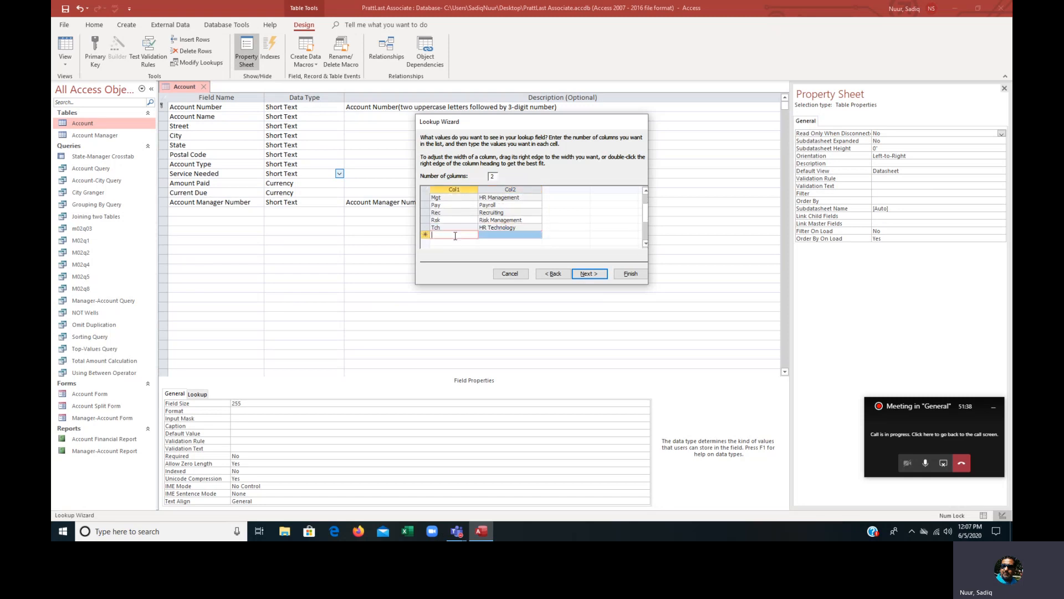
text(Trn)
key(Tab)
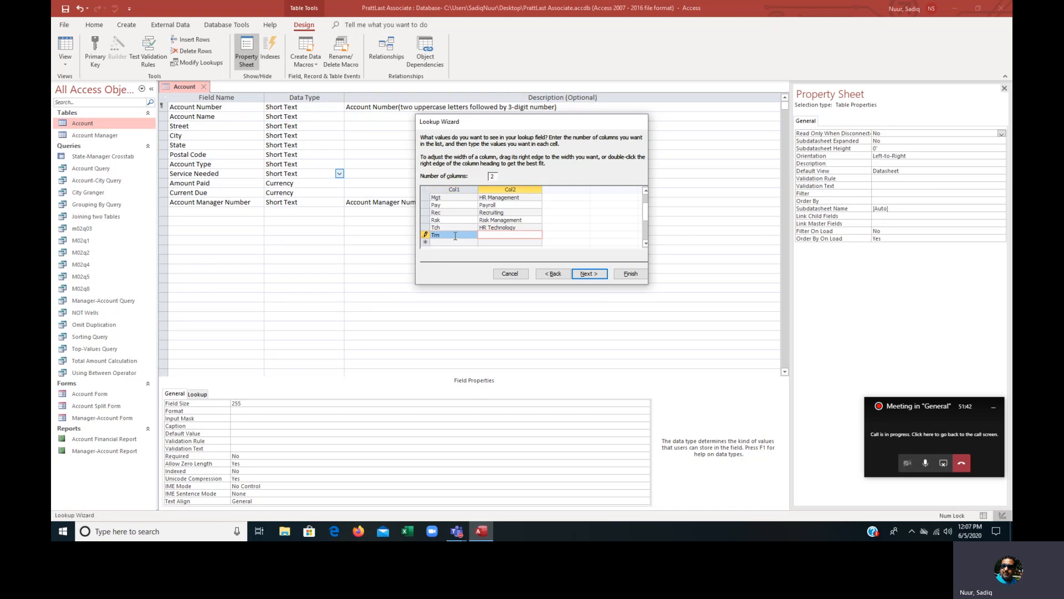
text(Training)
Add the last lookup row with Wrk in Col1 and Workman's Compensation in Col2.
click(452, 242)
text(Wrk)
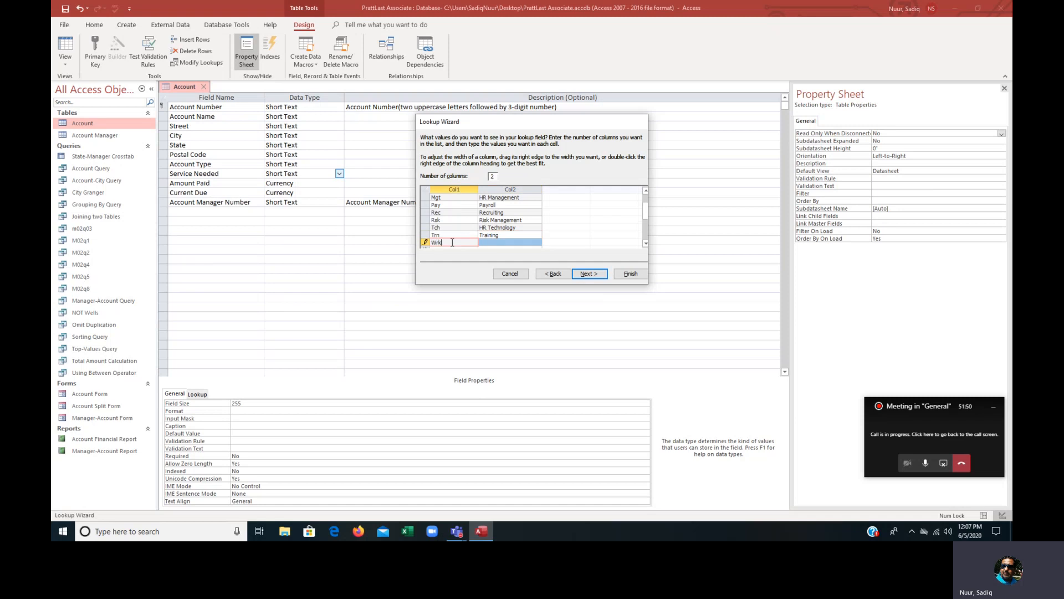
key(Tab)
text(W)
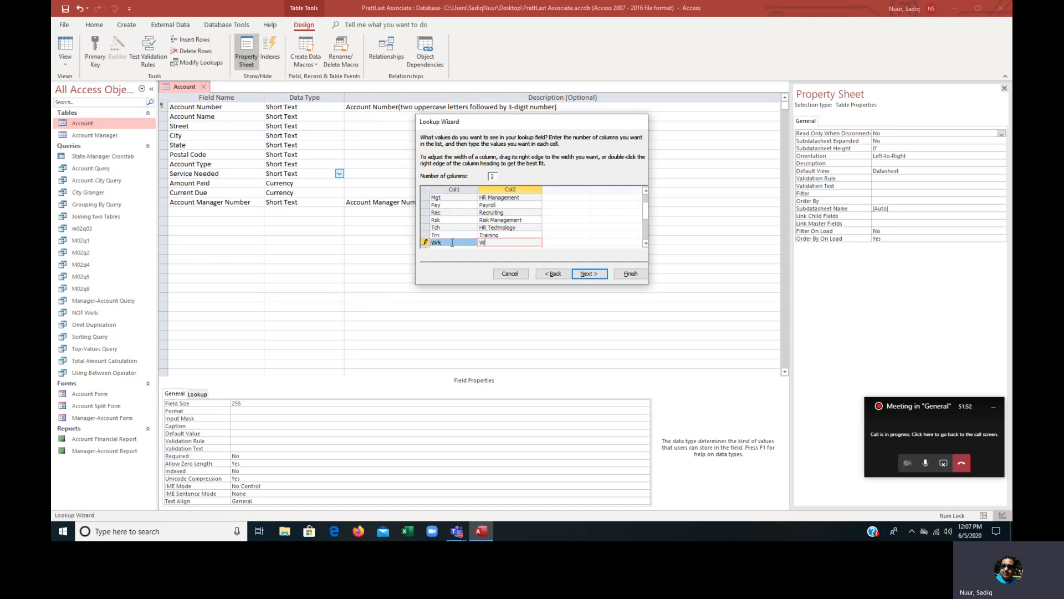
text(orkman's Compensation)
Store Col1 as the lookup value, allow multiple values for Service Needed, and finish the Lookup Wizard.
click(595, 272)
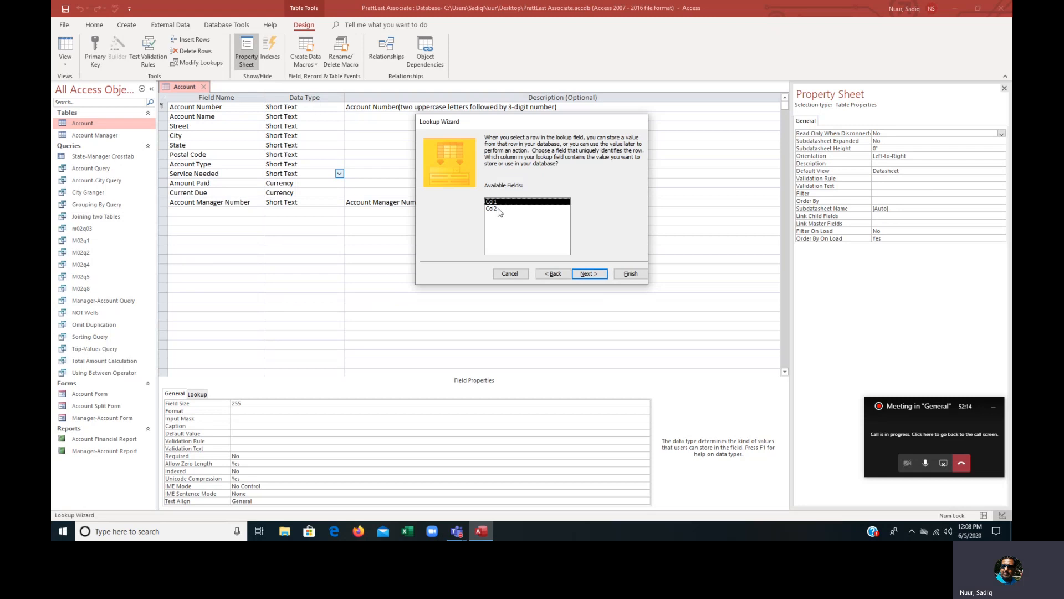
click(588, 273)
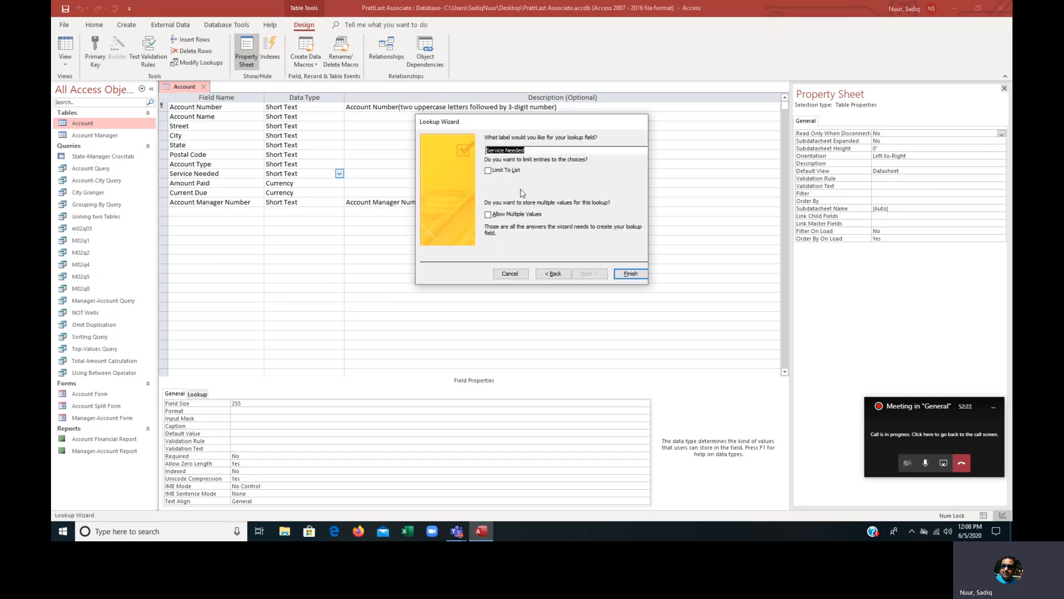
click(488, 214)
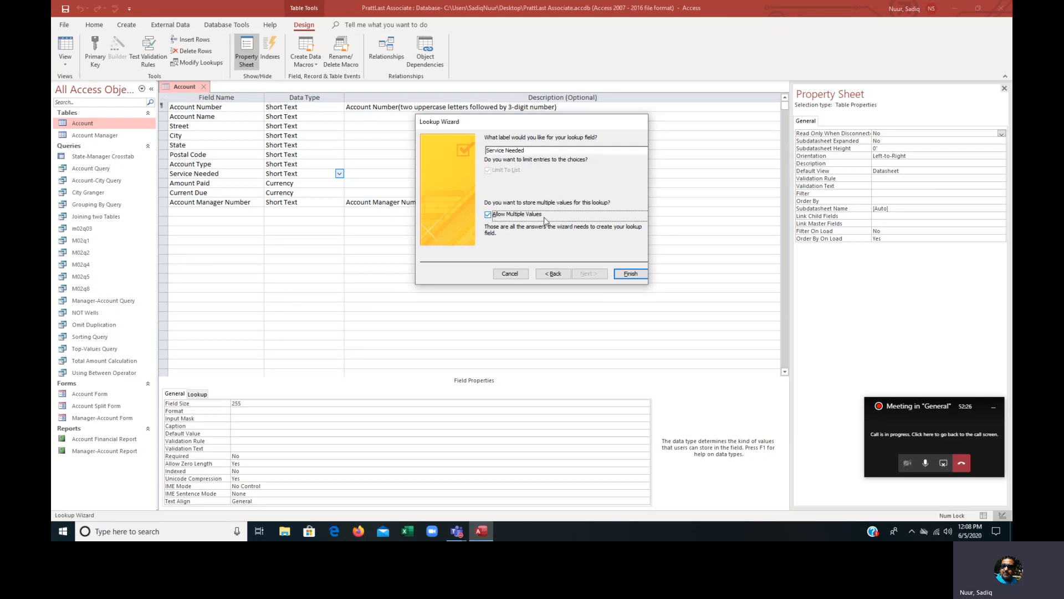
click(632, 274)
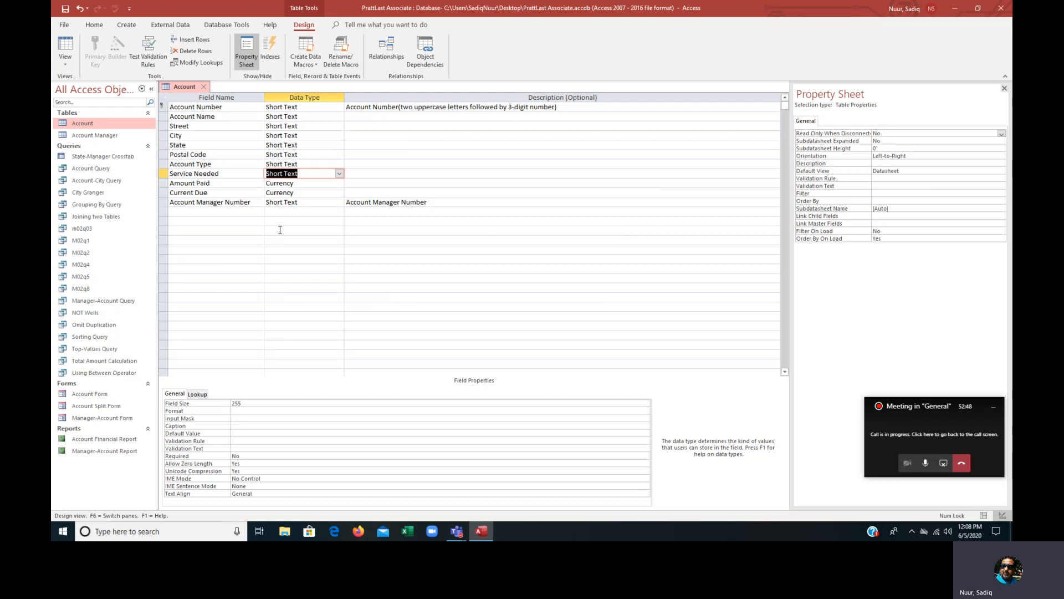
Insert a new field row above Account Manager Number and name it Total Amount.
click(201, 203)
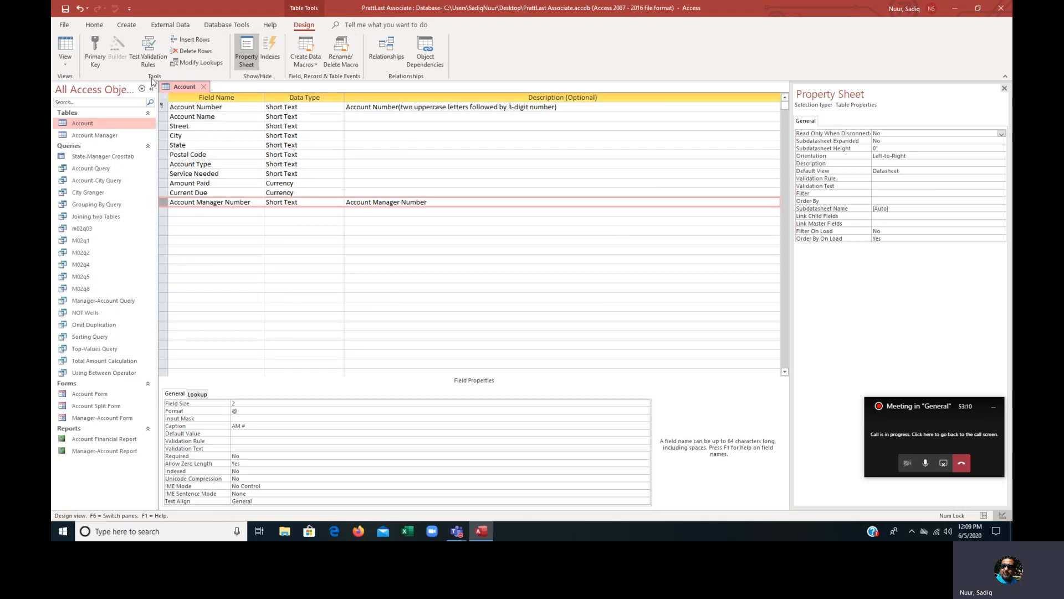
click(192, 41)
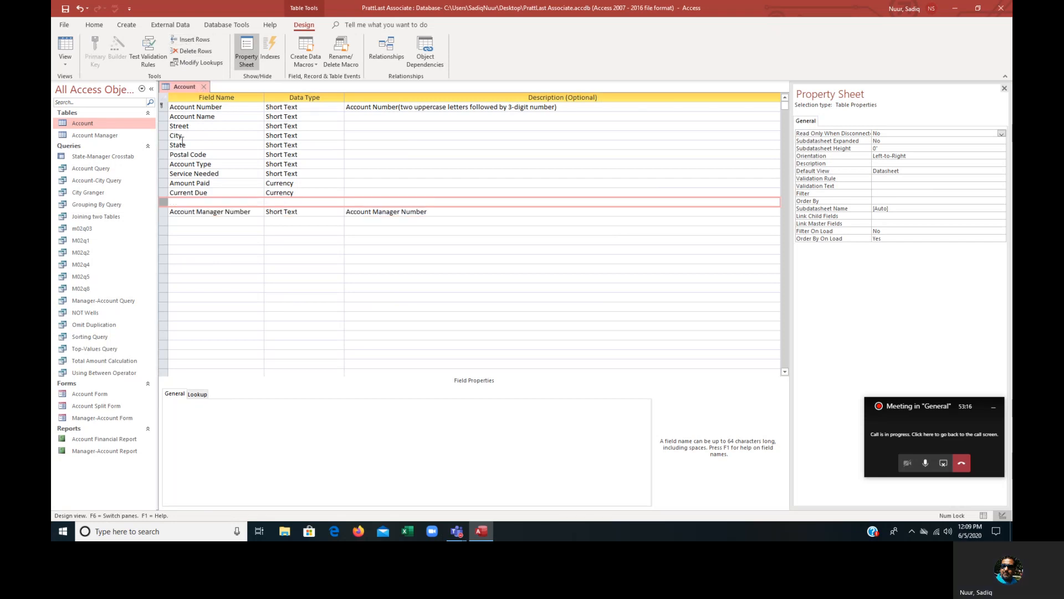
click(224, 204)
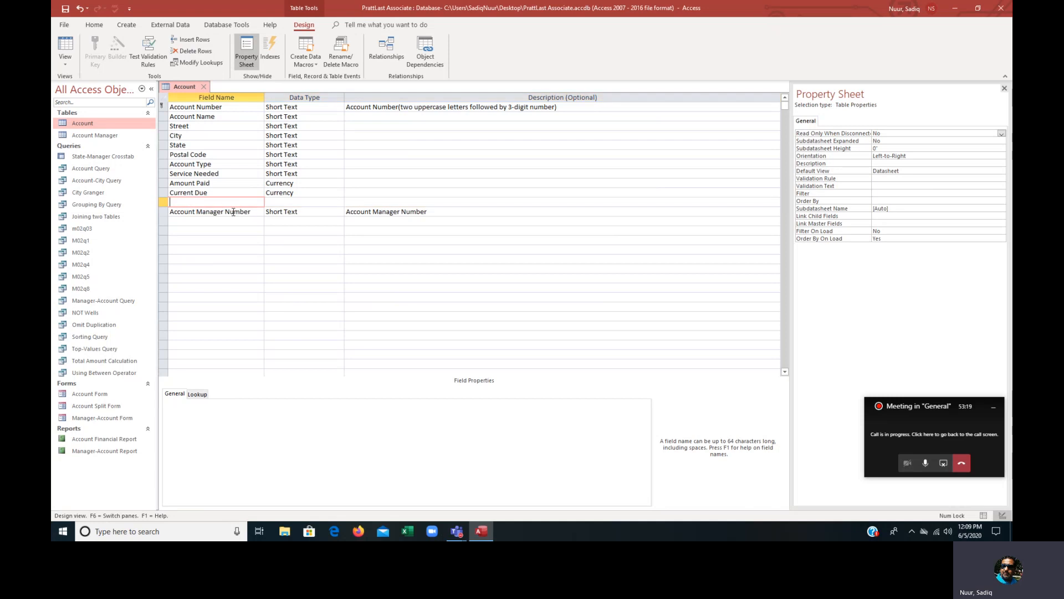
text(Total Amount)
key(Tab)
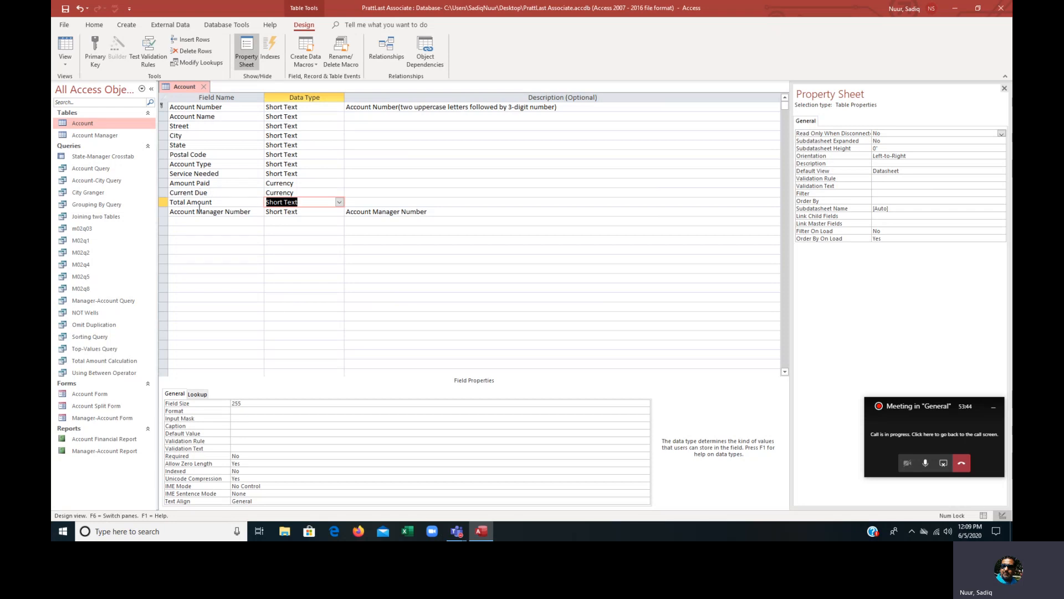
Make Total Amount a Calculated field with the expression [Amount Paid] + [Current Due].
click(339, 203)
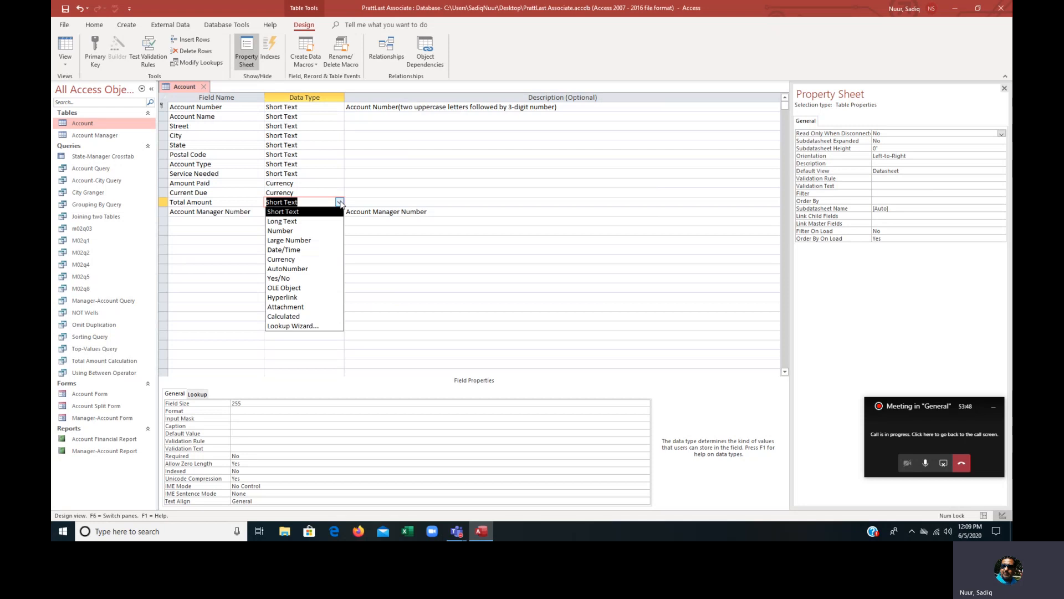
click(288, 317)
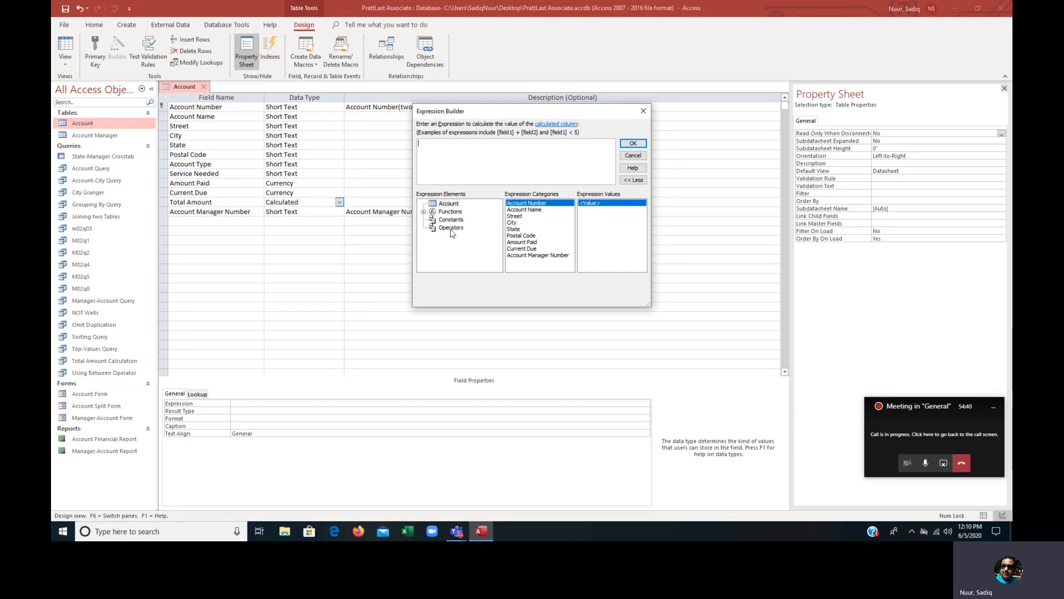
double_click(516, 242)
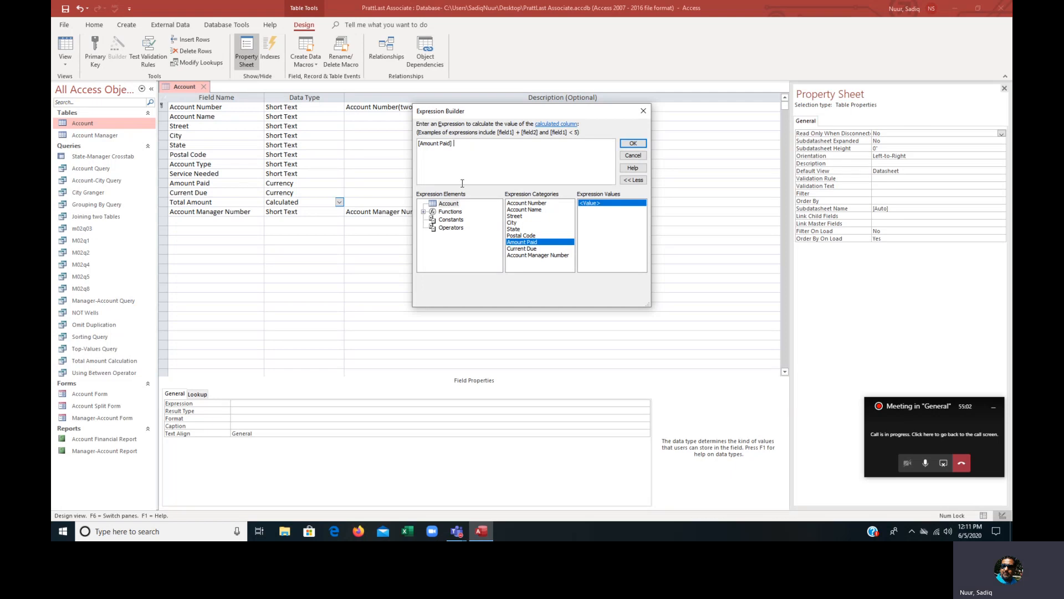
text(+)
double_click(523, 248)
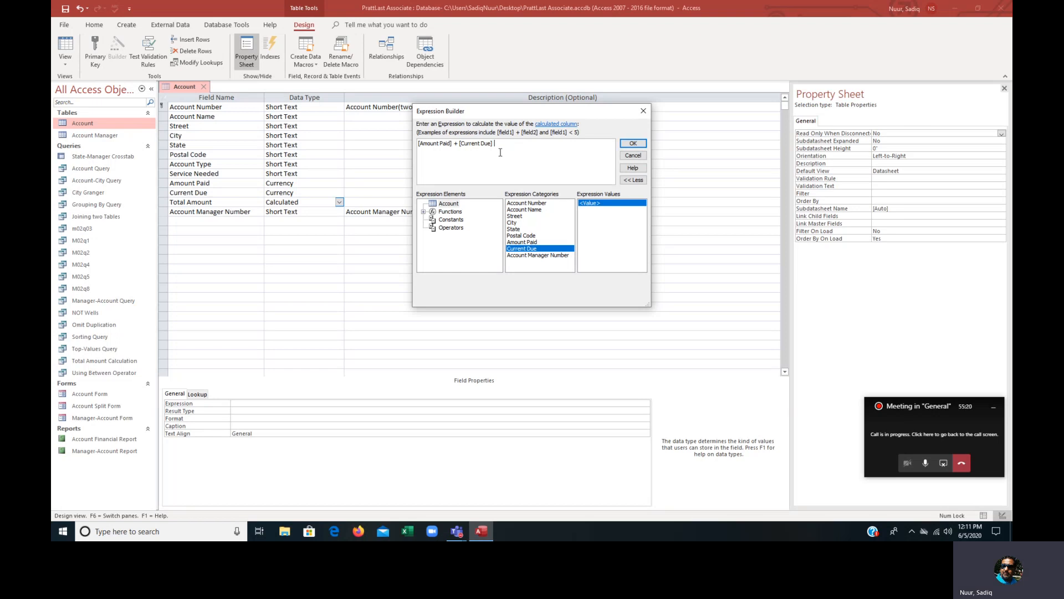
click(632, 143)
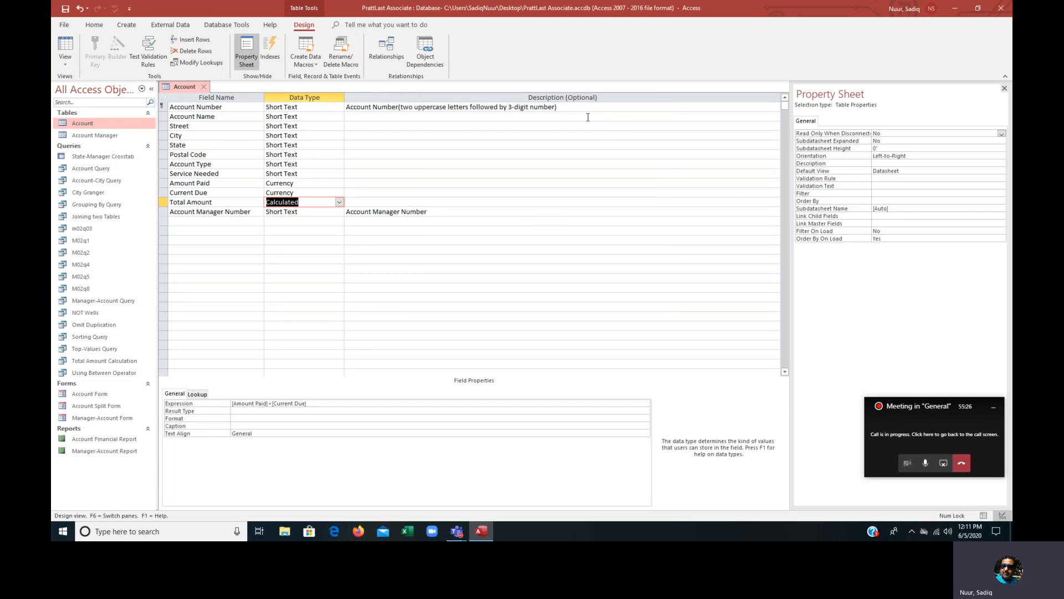
Close the Account table design, saving the changes, and reopen the table in Datasheet view.
click(204, 87)
click(483, 294)
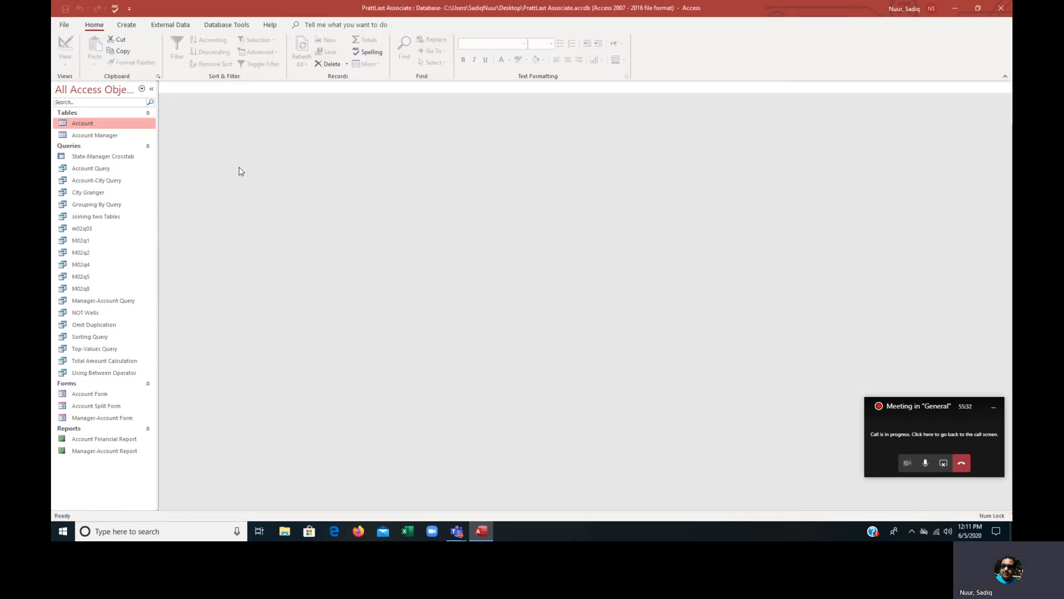
double_click(83, 123)
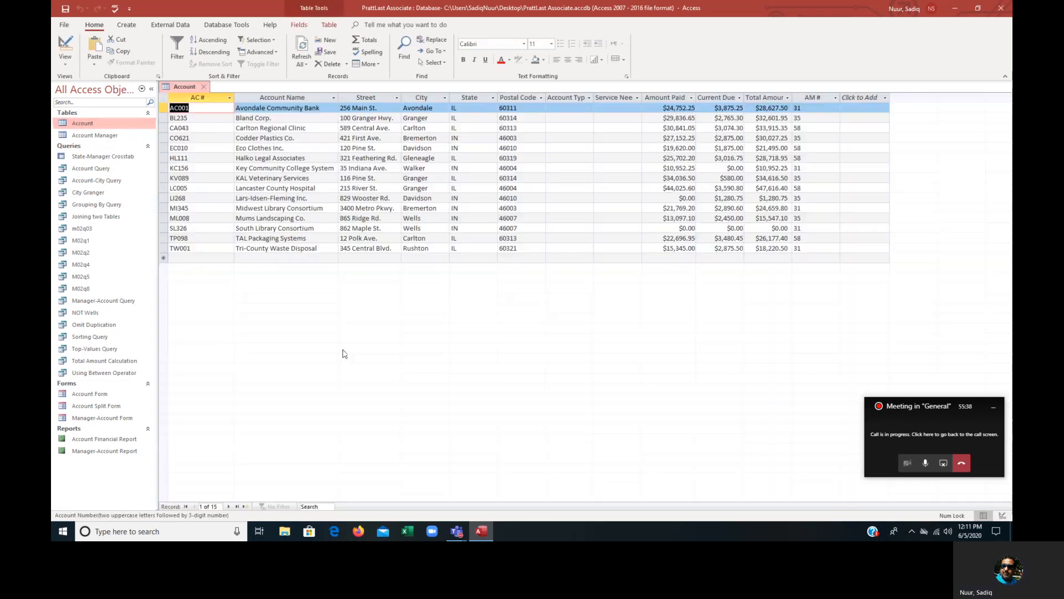
Fit the widths of the Account Type, Service Needed and Total Amount columns to their contents.
double_click(594, 99)
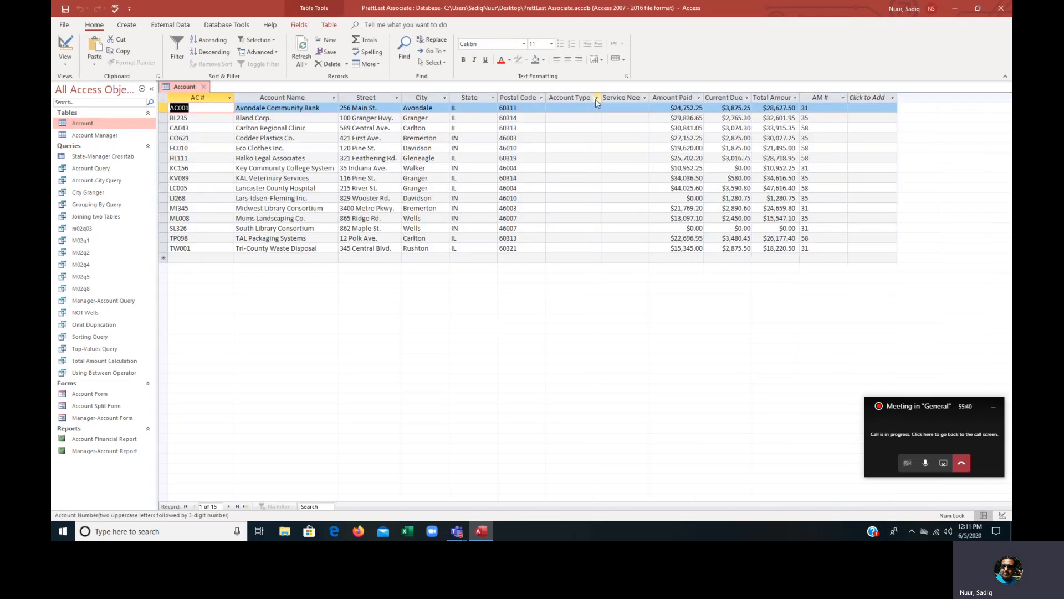
double_click(649, 99)
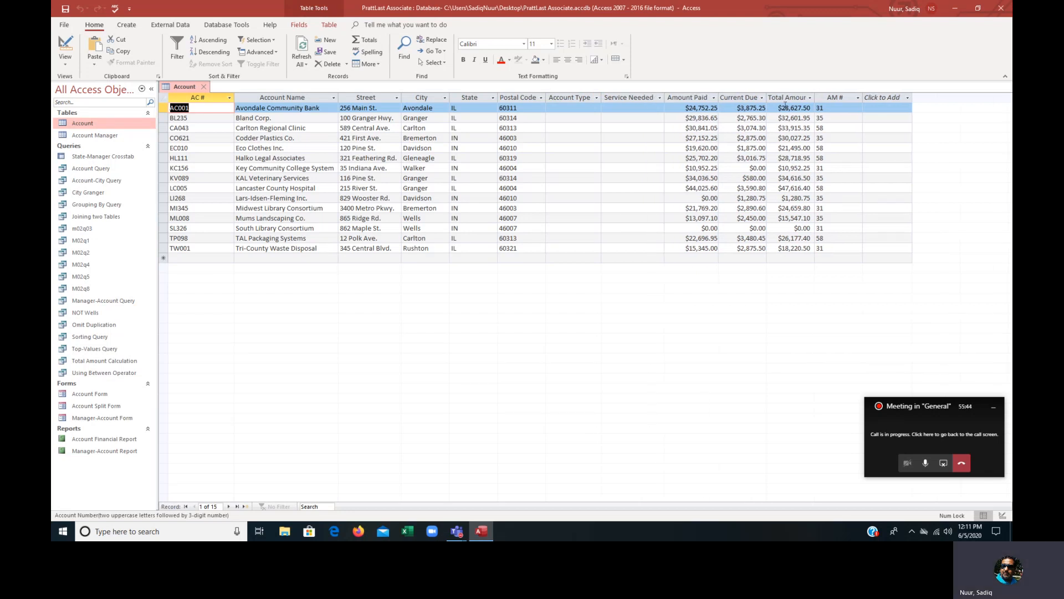
double_click(815, 97)
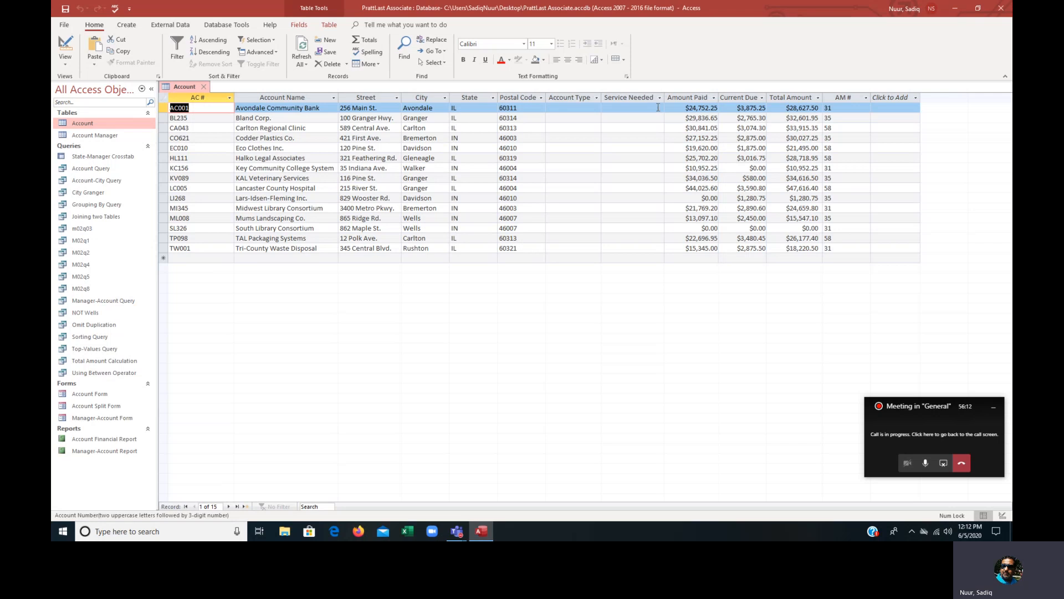
Try SER and NON as the Account Type for the Avondale Community Bank record.
click(574, 109)
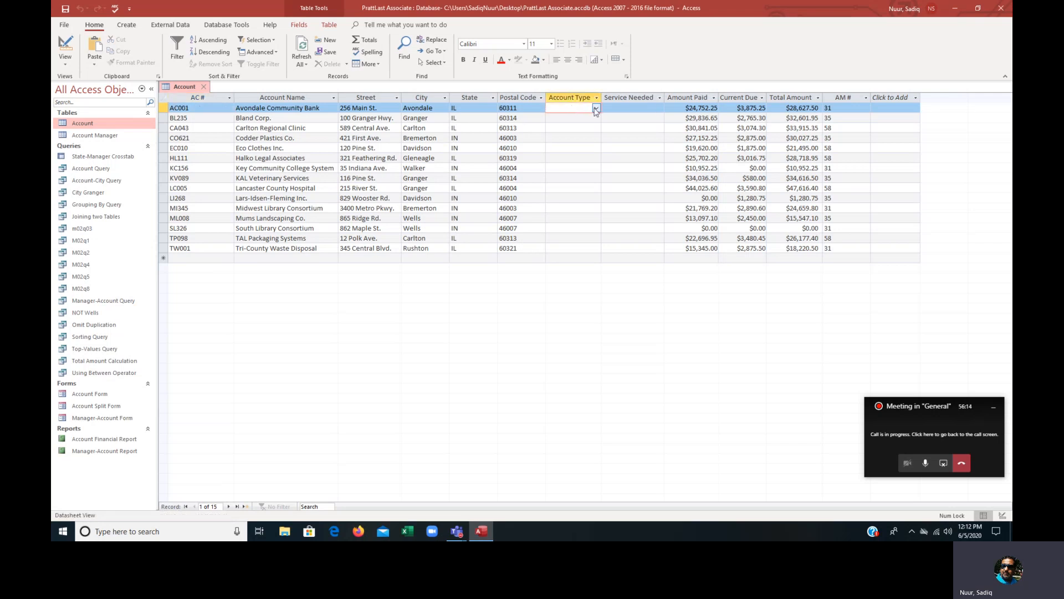
click(595, 109)
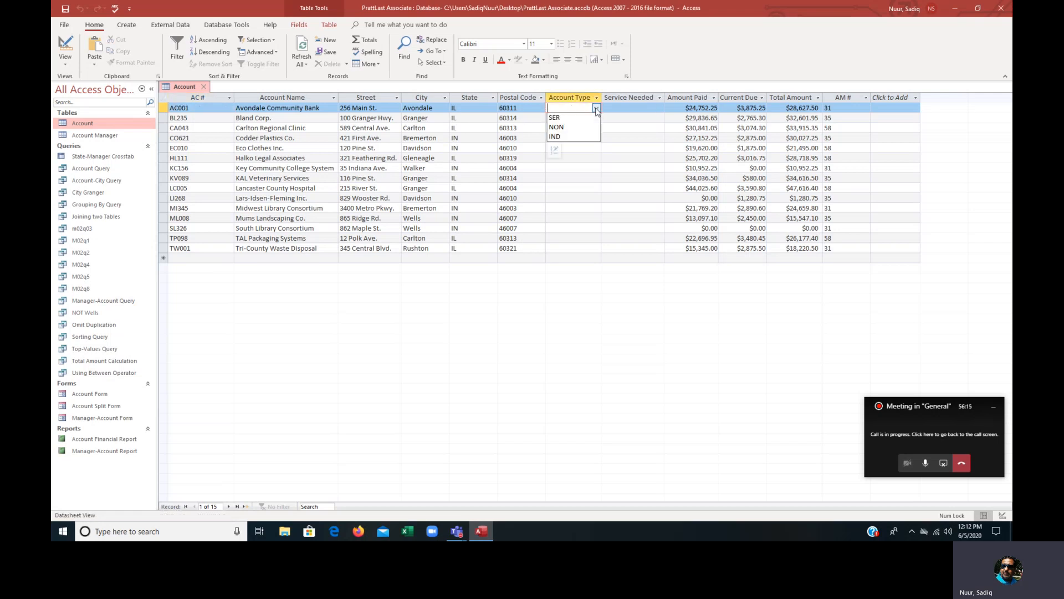
click(563, 118)
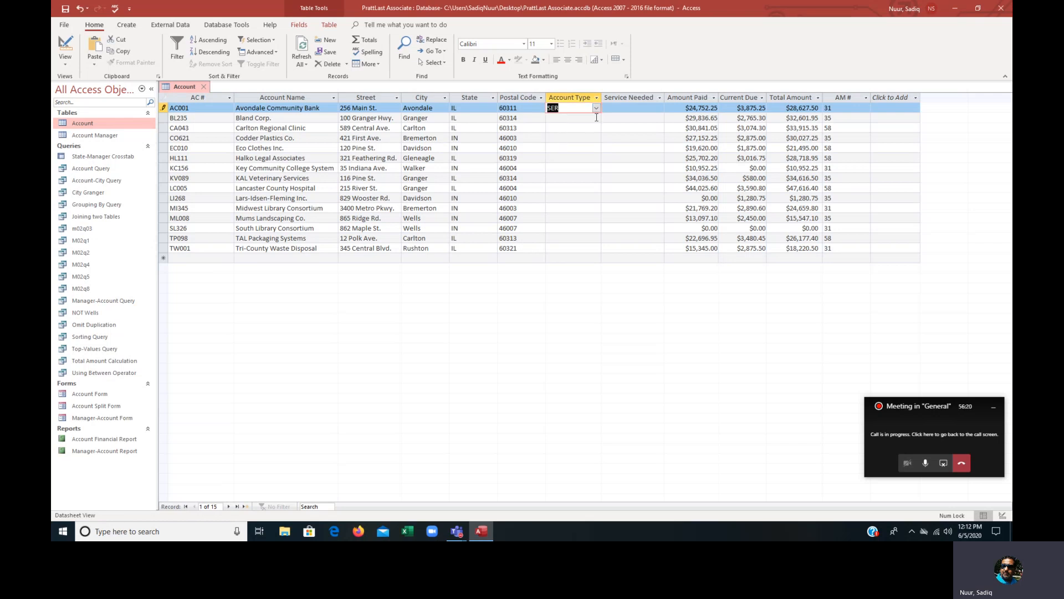
click(595, 108)
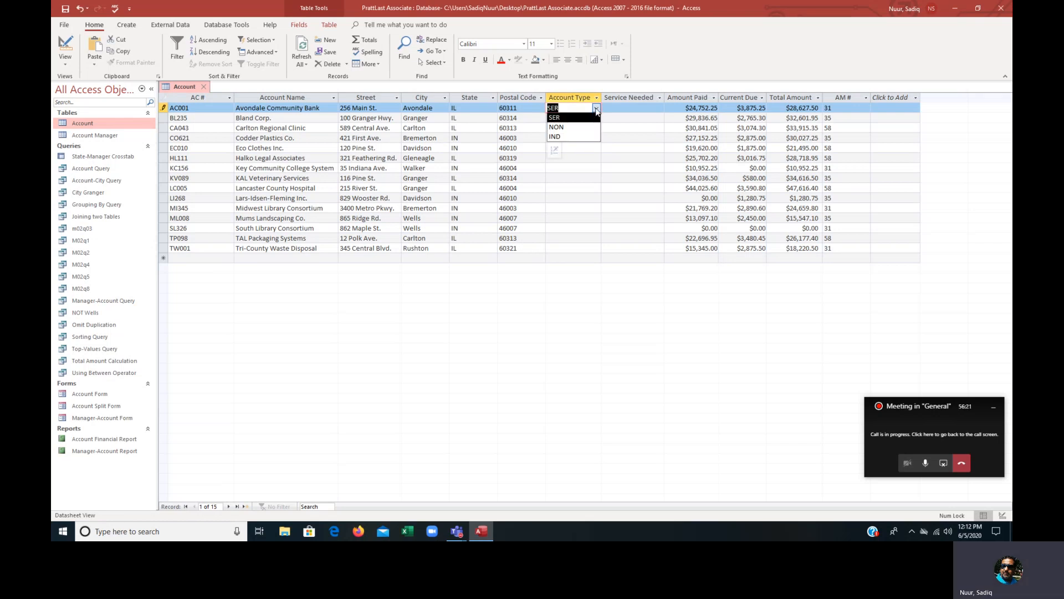
click(574, 132)
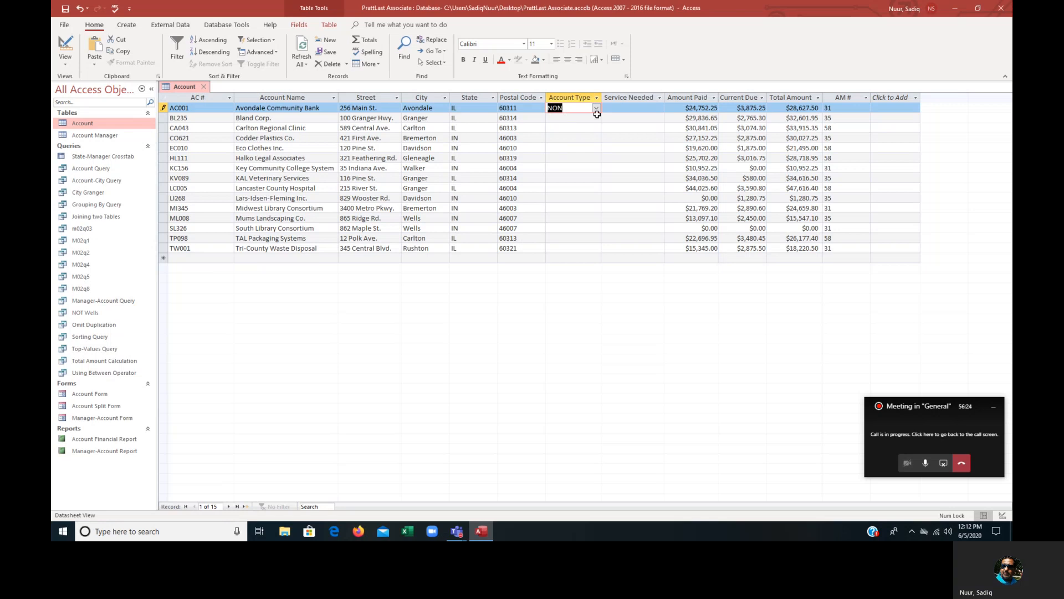
Set the Account Type of the Avondale Community Bank record to IND.
click(596, 117)
click(596, 110)
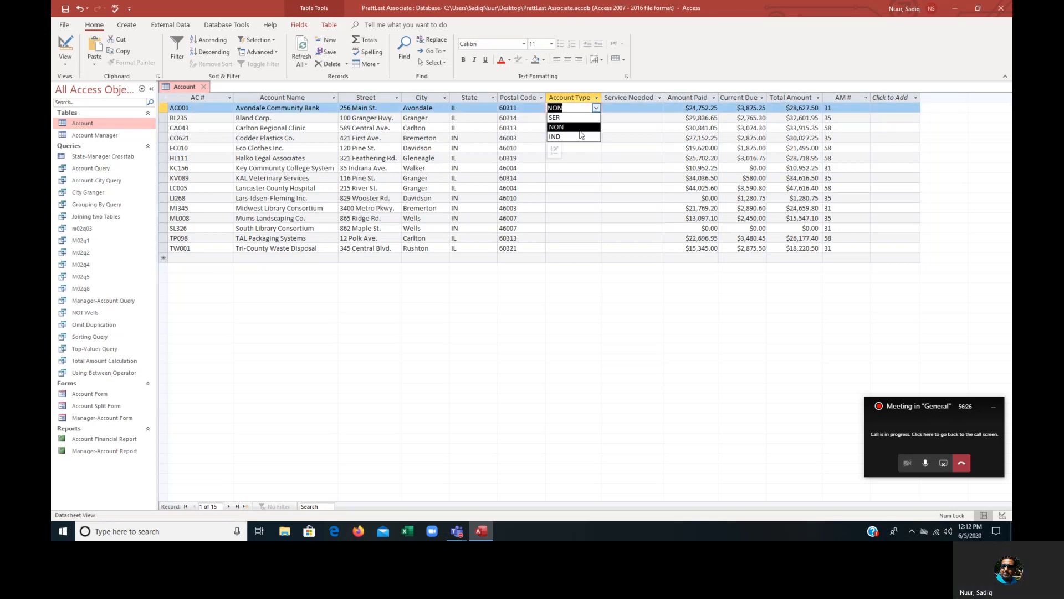
click(577, 138)
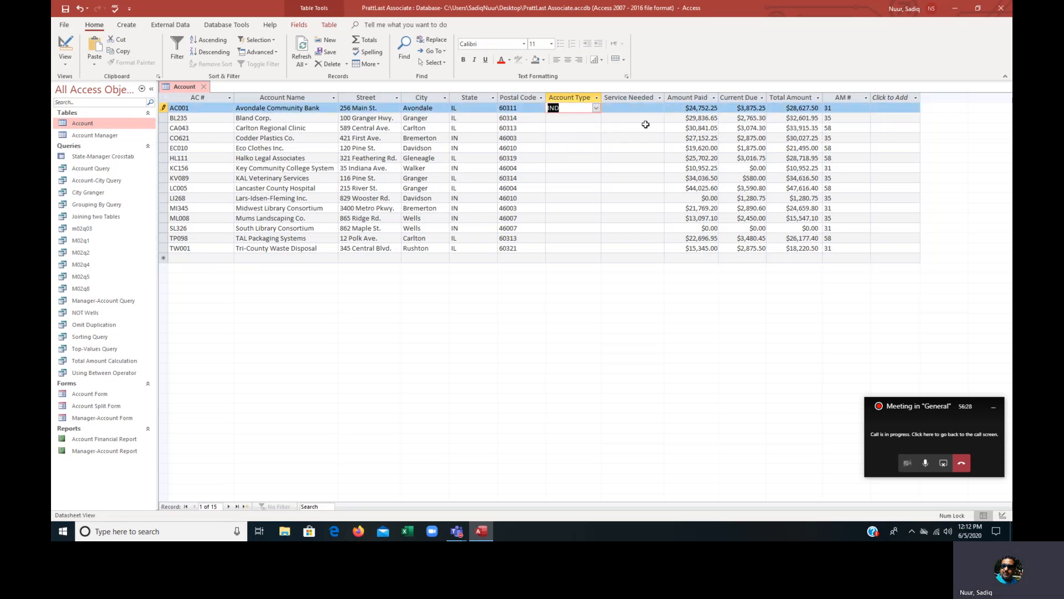
Select Bck, Ben, Com and Rsk as Service Needed for Avondale Community Bank, and fit the column width to its contents.
click(634, 107)
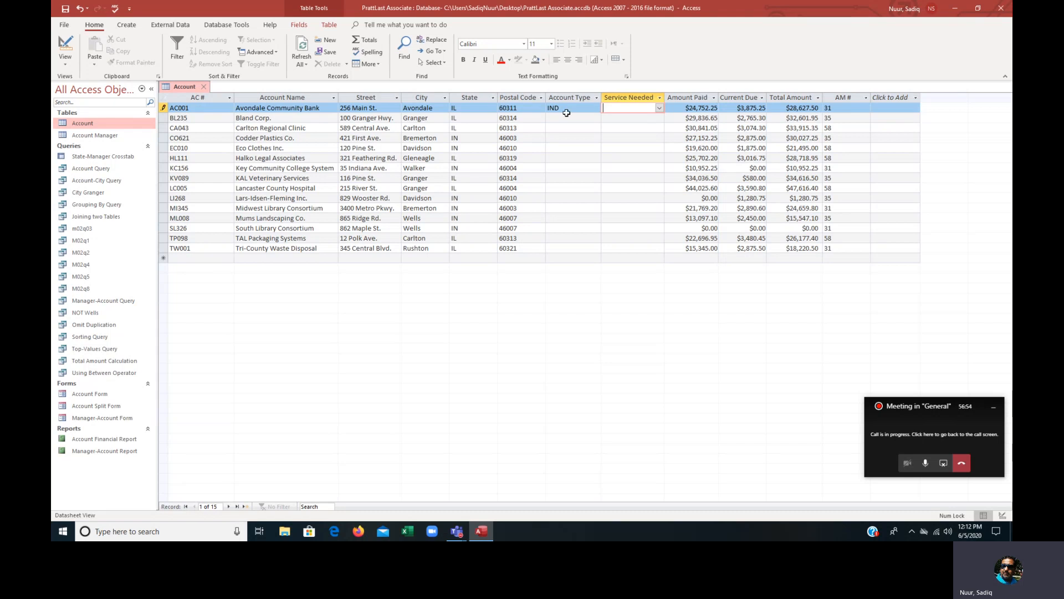
click(659, 108)
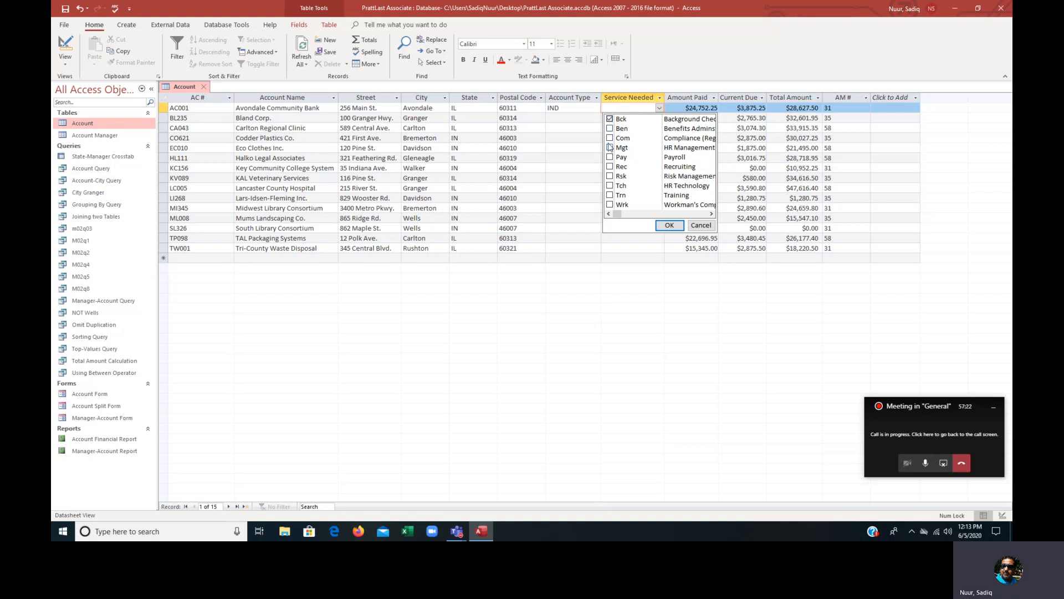
click(610, 128)
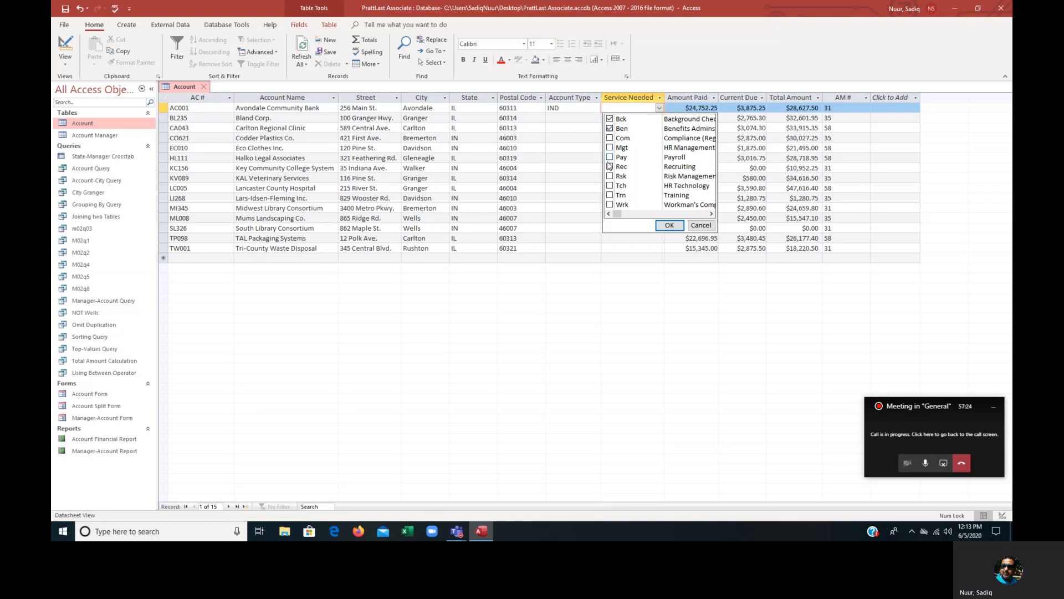
click(610, 138)
click(610, 176)
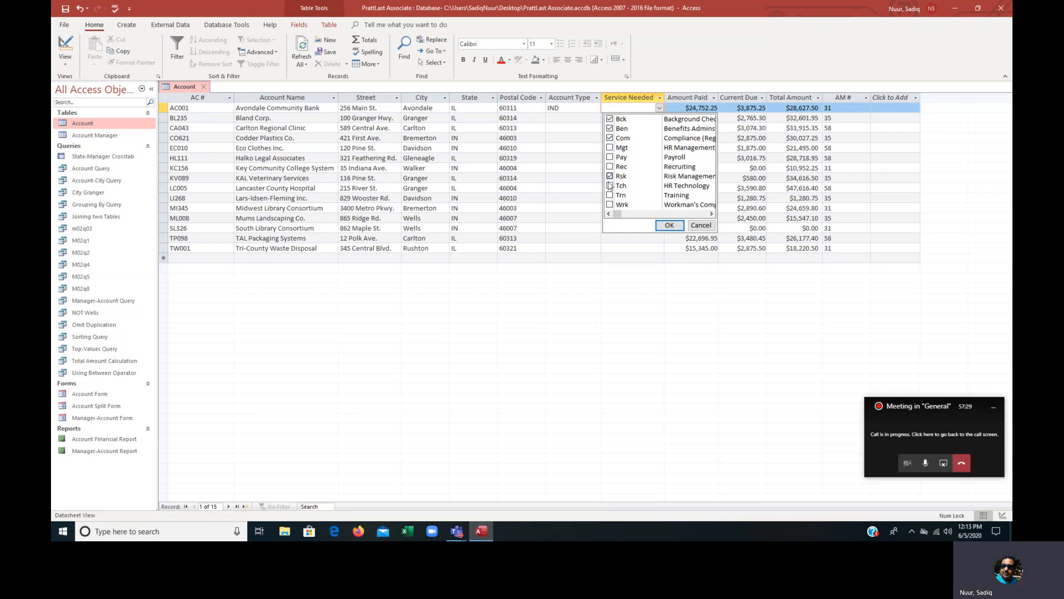
click(669, 225)
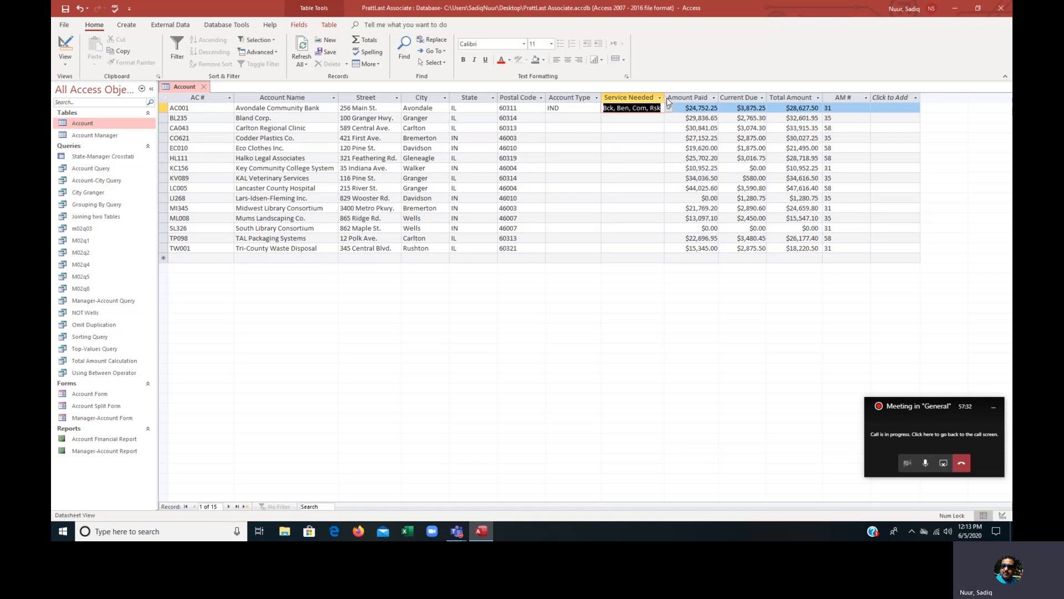
double_click(666, 97)
Select Bck, Mgt, Rsk, Tch and Wrk as the Service Needed values for Bland Corp.
click(645, 117)
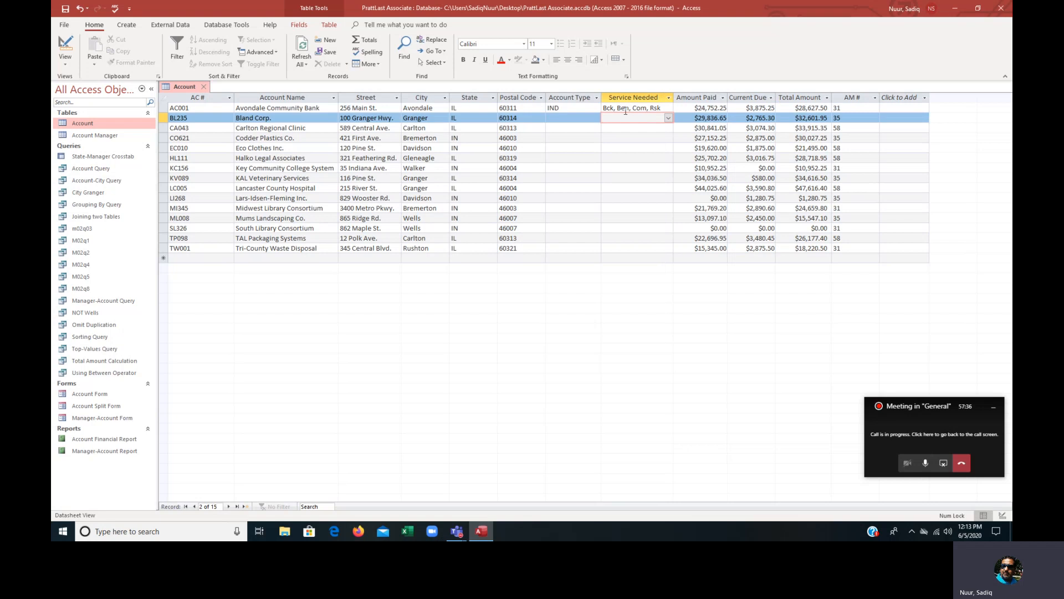
click(668, 118)
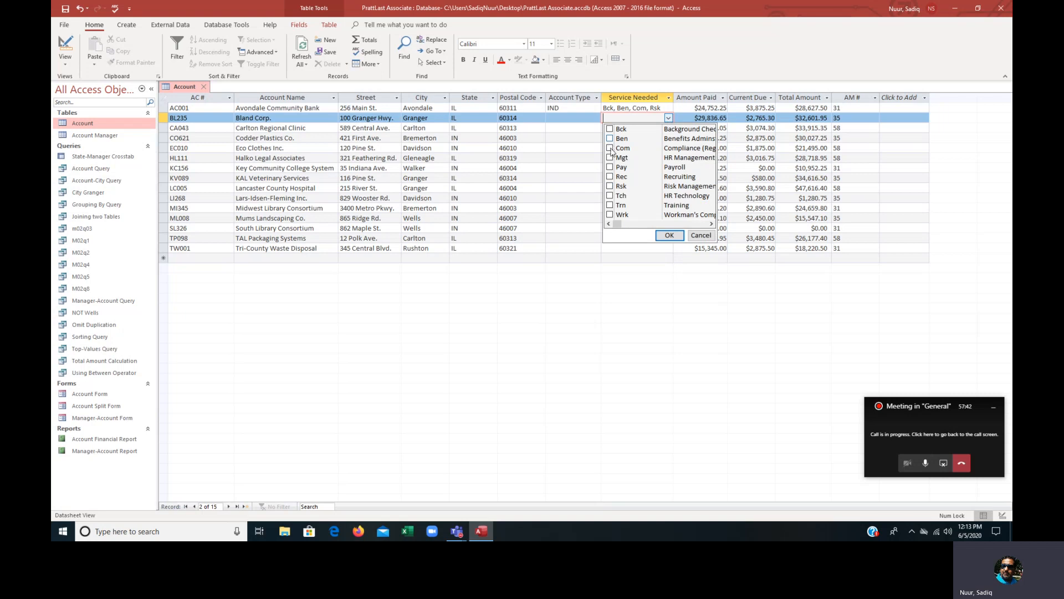
click(610, 129)
click(610, 186)
click(610, 196)
click(610, 215)
click(668, 235)
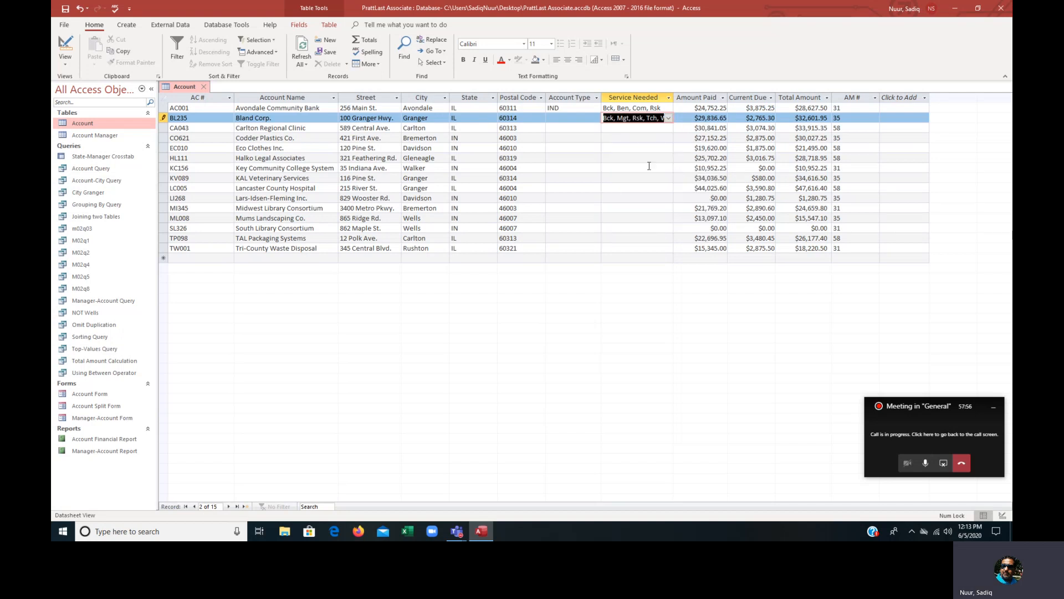
Select Mgt, Pay, Rsk and Tch as Service Needed for Carlton Regional Clinic, and widen the Service Needed column slightly.
click(644, 128)
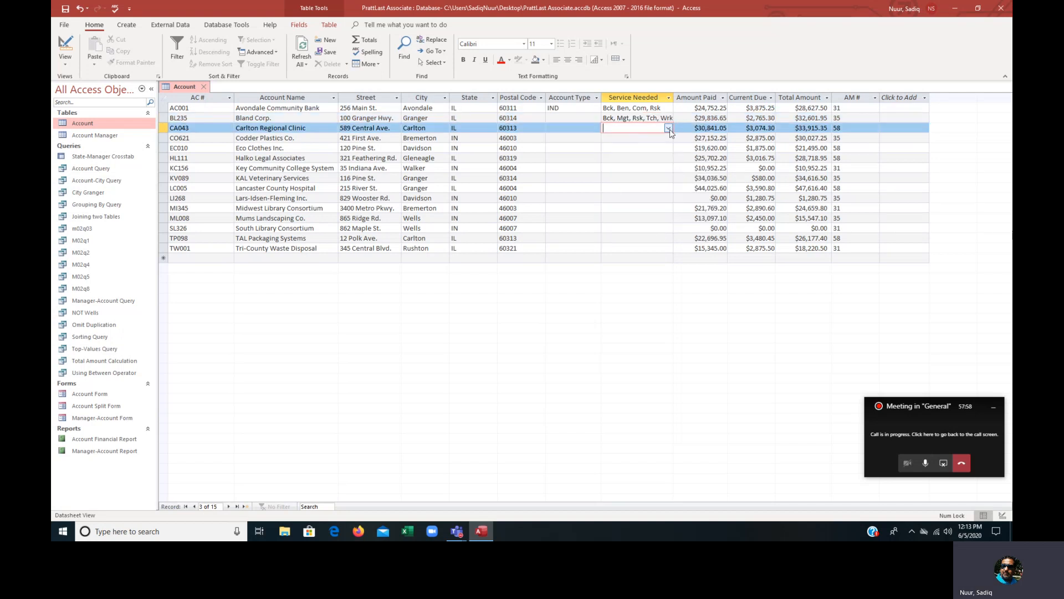
click(669, 128)
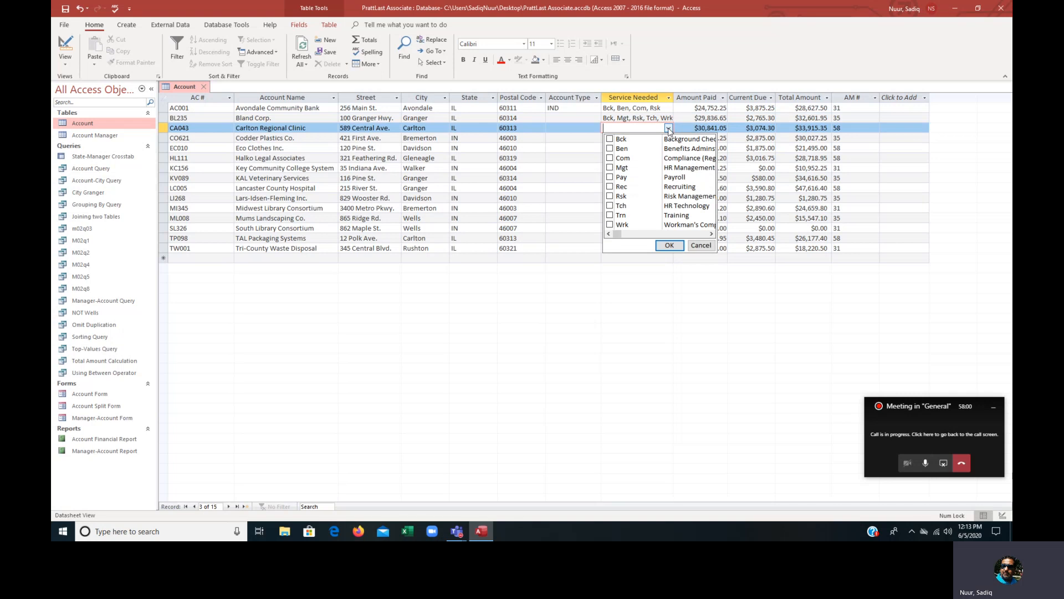
click(610, 168)
click(609, 178)
click(610, 197)
click(609, 206)
click(664, 246)
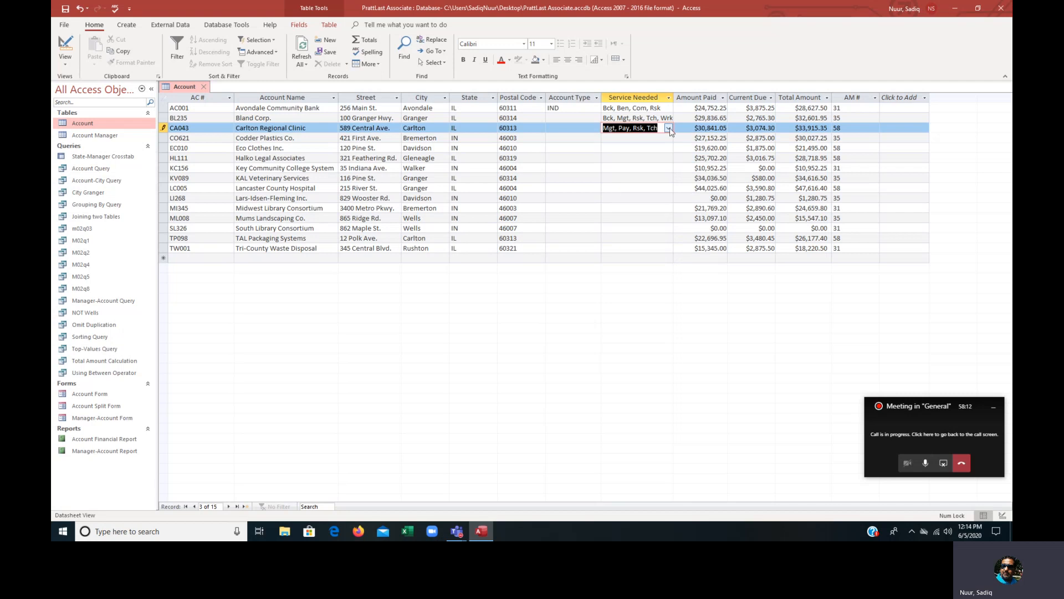
drag(673, 99, 686, 99)
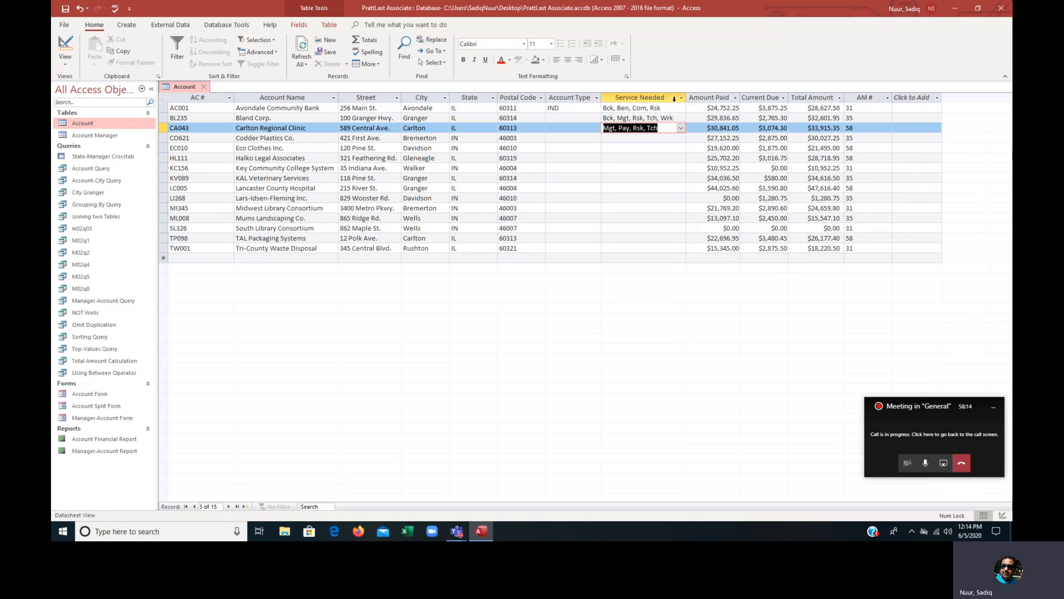
Select Ben, Pay, Rsk, Trn and Wrk as the Service Needed values for Codder Plastics Co.
click(654, 139)
click(681, 139)
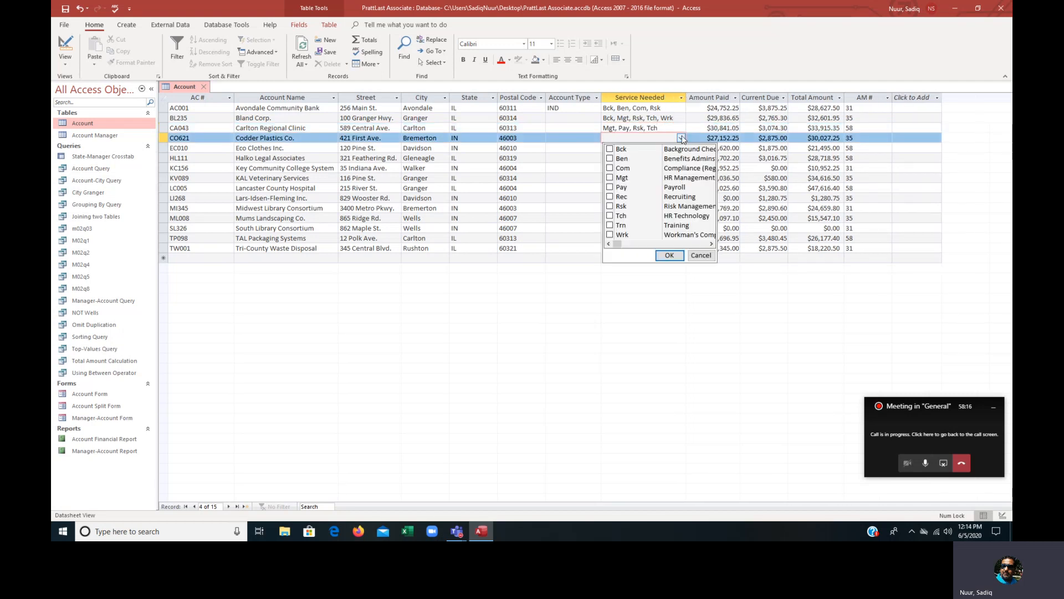
click(609, 159)
click(610, 187)
click(609, 207)
click(610, 225)
click(609, 234)
click(669, 256)
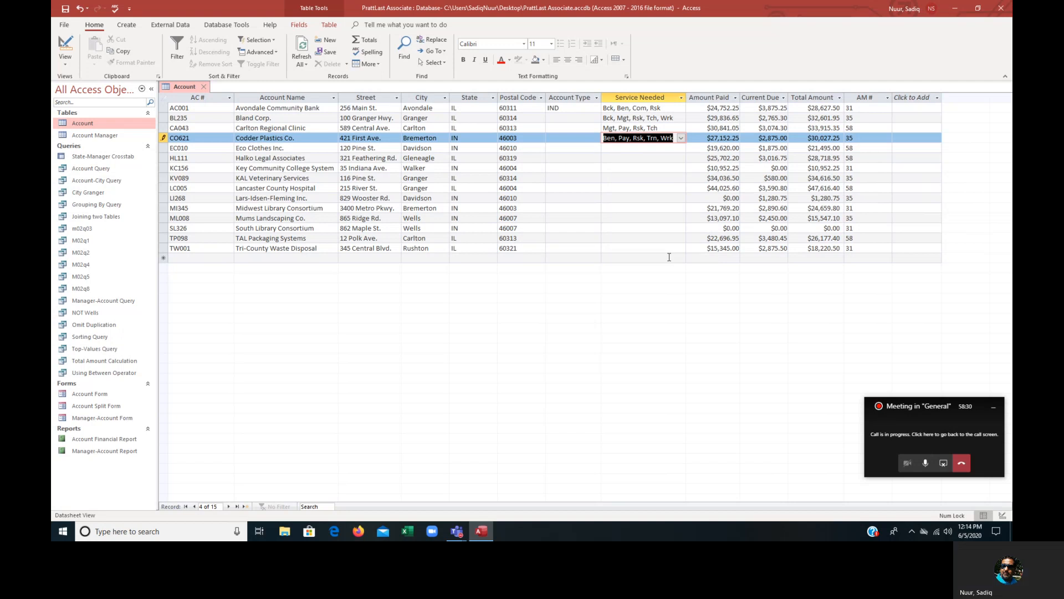
Select Rec, Trn and Wrk as the Service Needed values for Eco Clothes Inc.
click(636, 149)
click(680, 148)
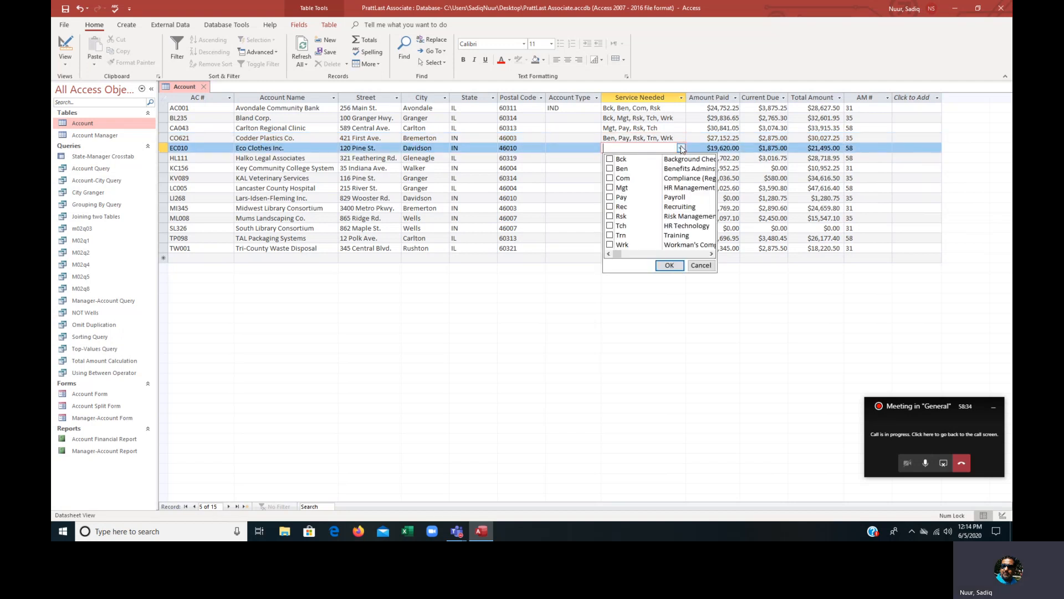
click(610, 208)
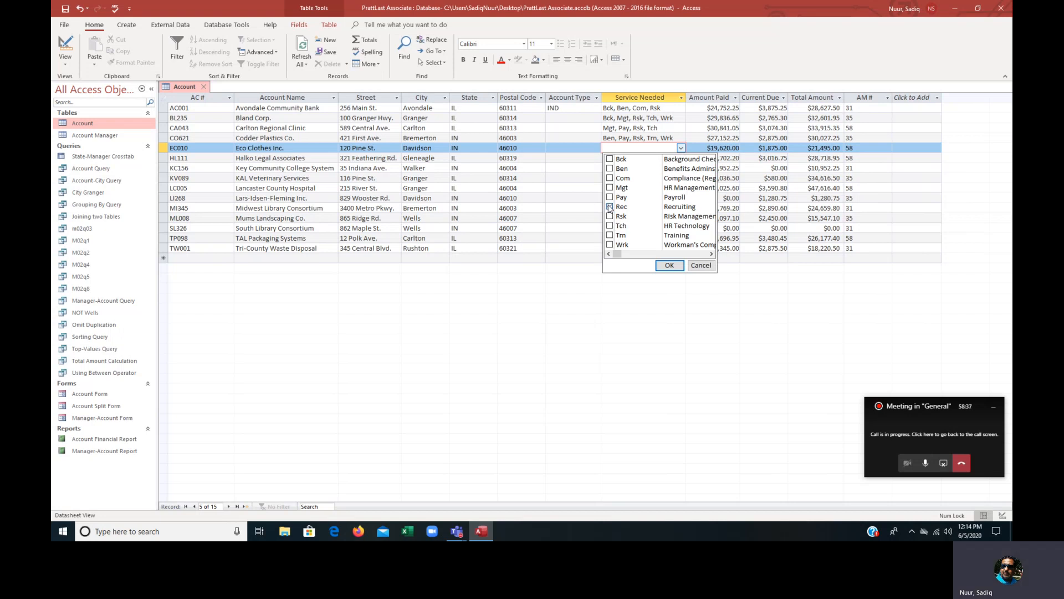
click(610, 236)
click(610, 245)
click(667, 265)
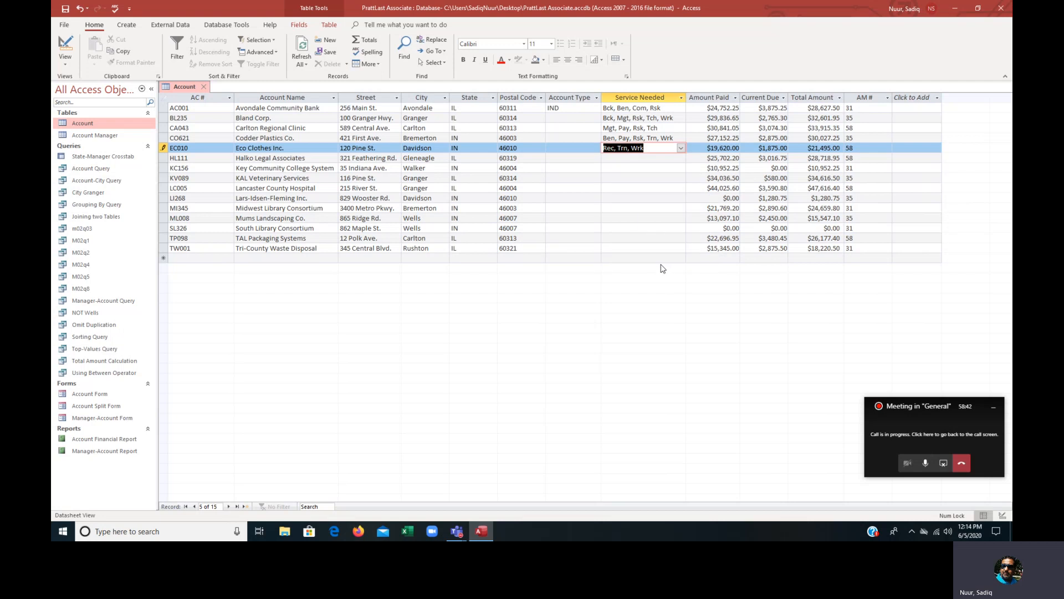
Select Ben, Com, Pay, Rsk, Tch and Trn as Service Needed for Halko Legal Associates, and fit the column width to its contents.
click(647, 160)
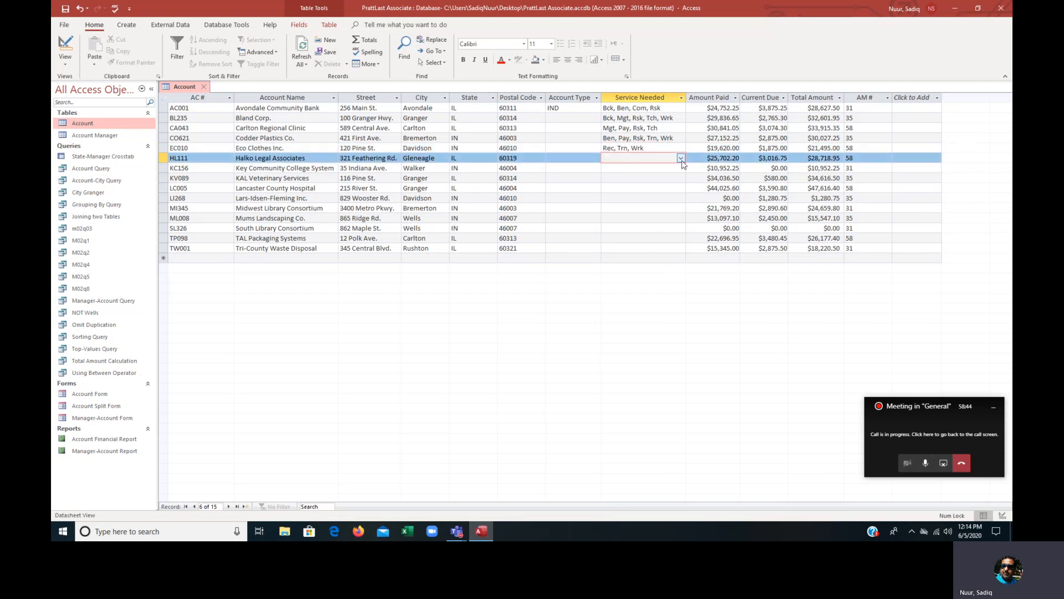
click(681, 158)
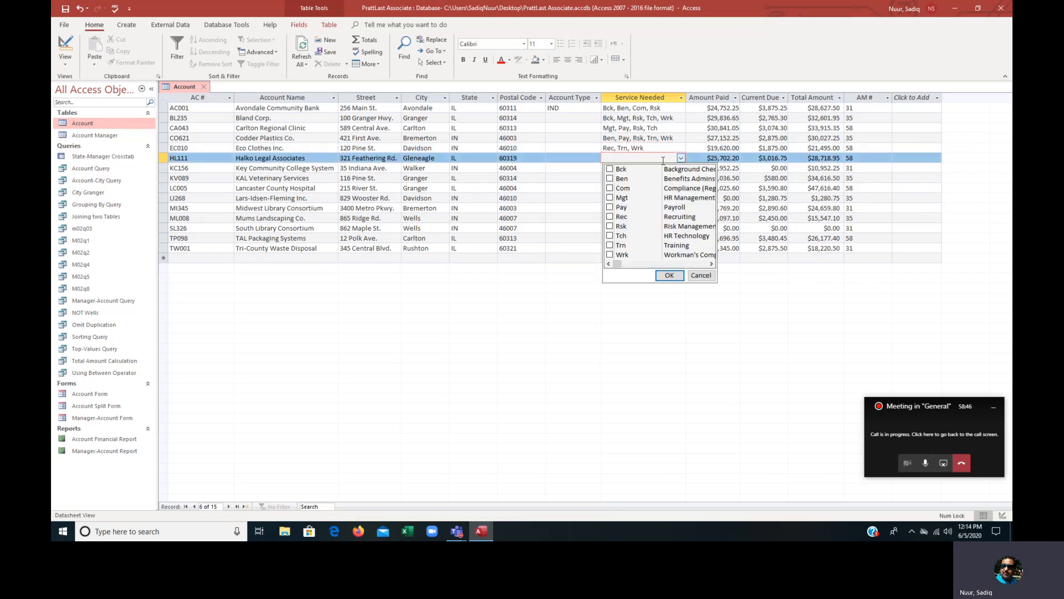
click(609, 179)
click(611, 188)
click(610, 208)
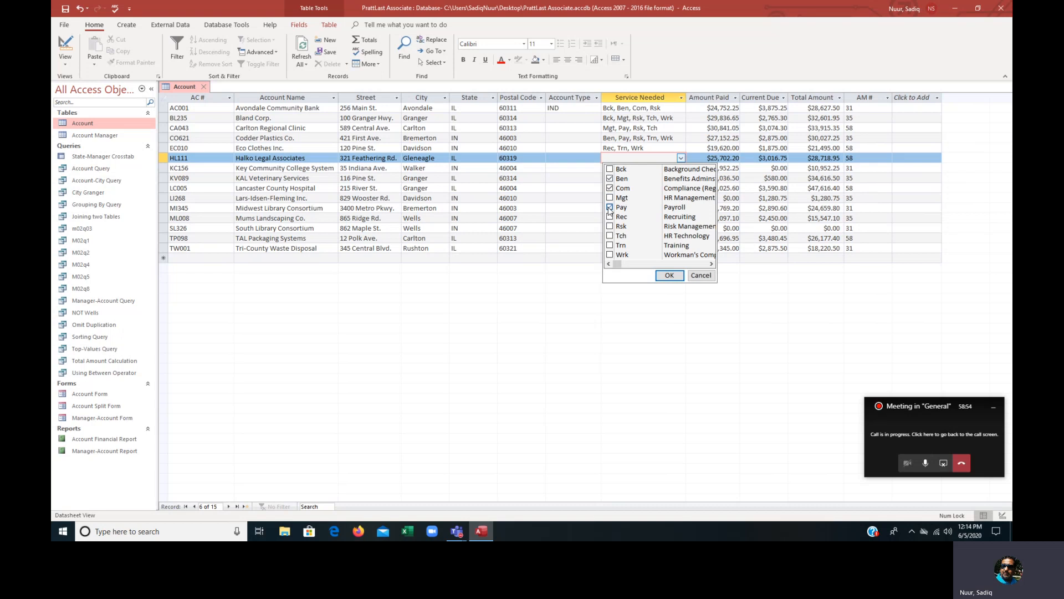
click(609, 236)
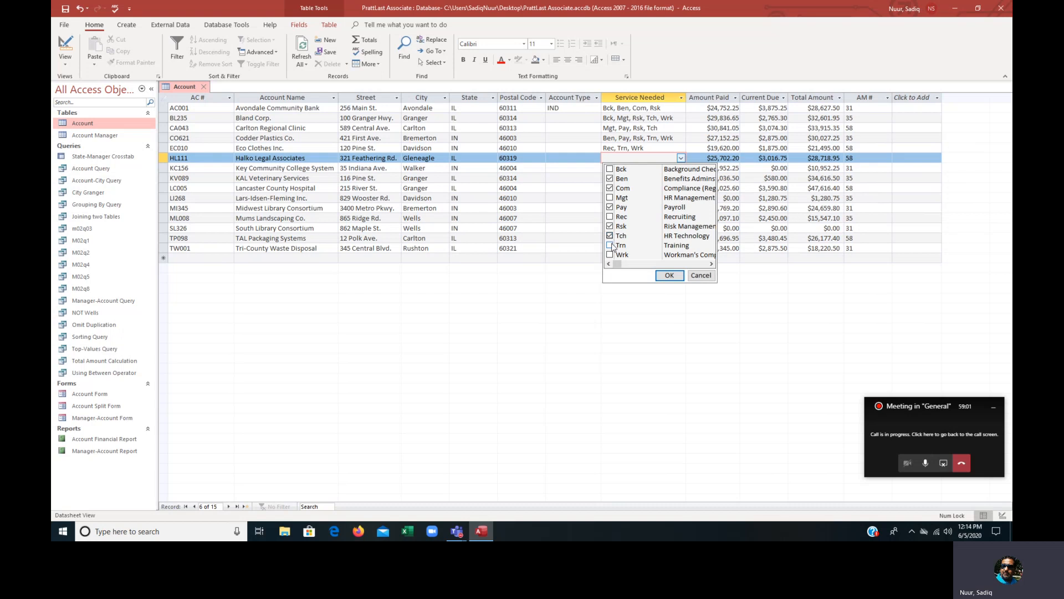
click(665, 275)
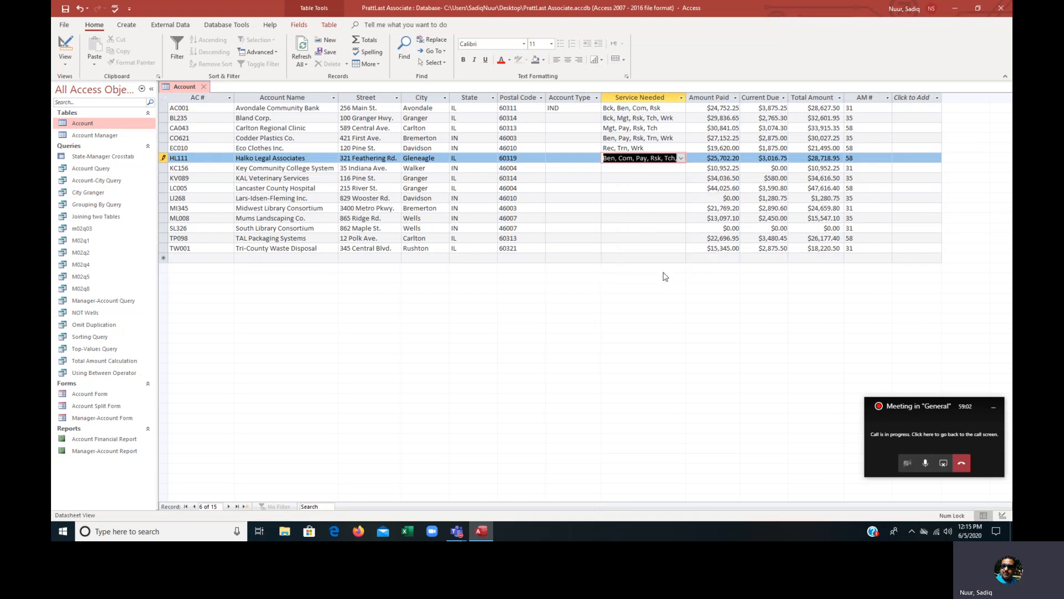
double_click(686, 99)
Select Ben, Com, Mgt, Rsk and Wrk as the Service Needed values for Key Community College System.
click(687, 168)
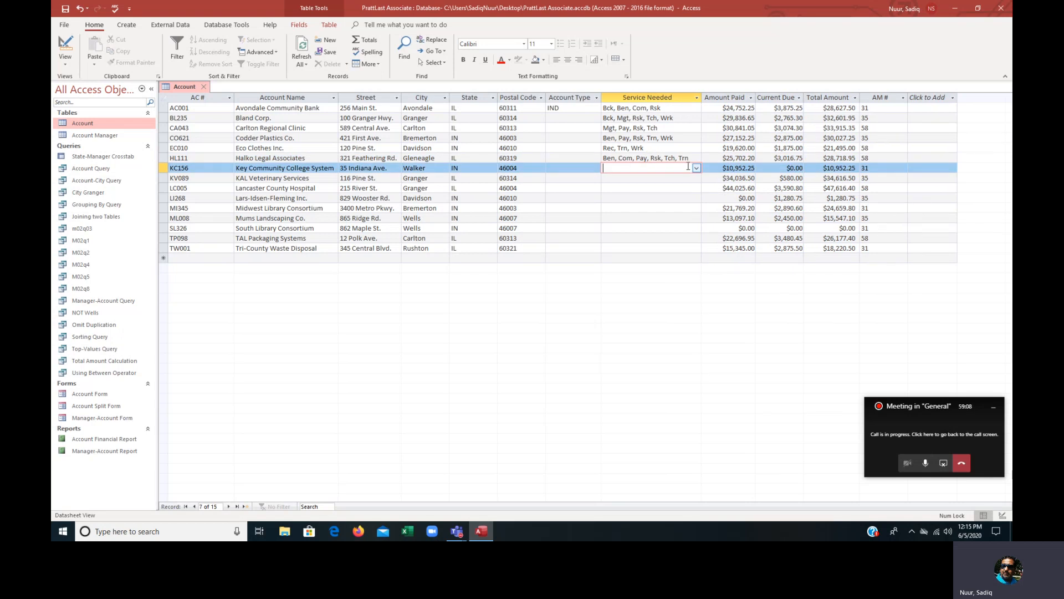
click(696, 168)
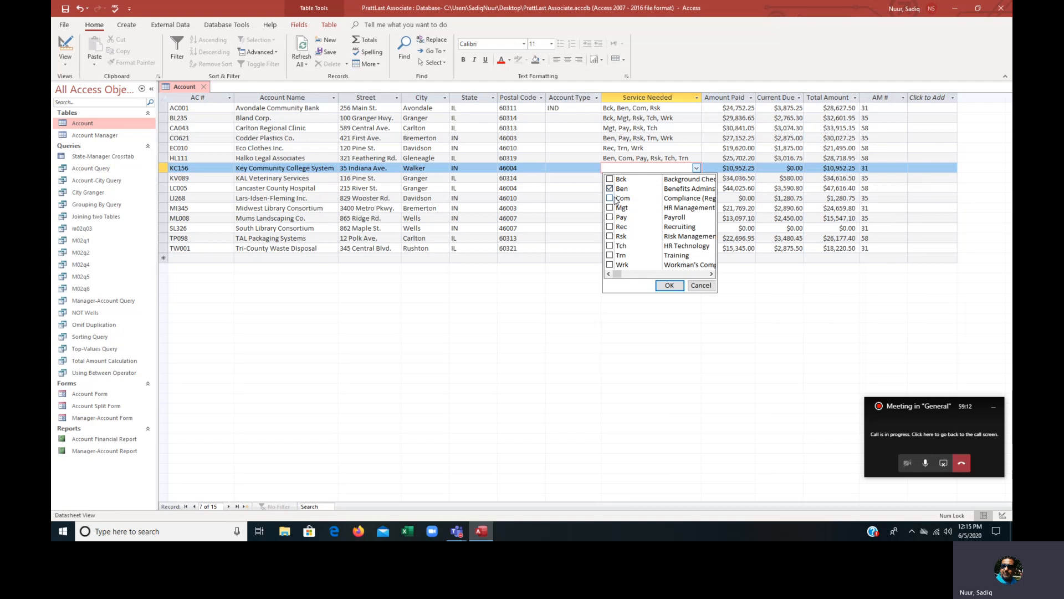
click(612, 200)
click(610, 208)
click(610, 236)
click(610, 265)
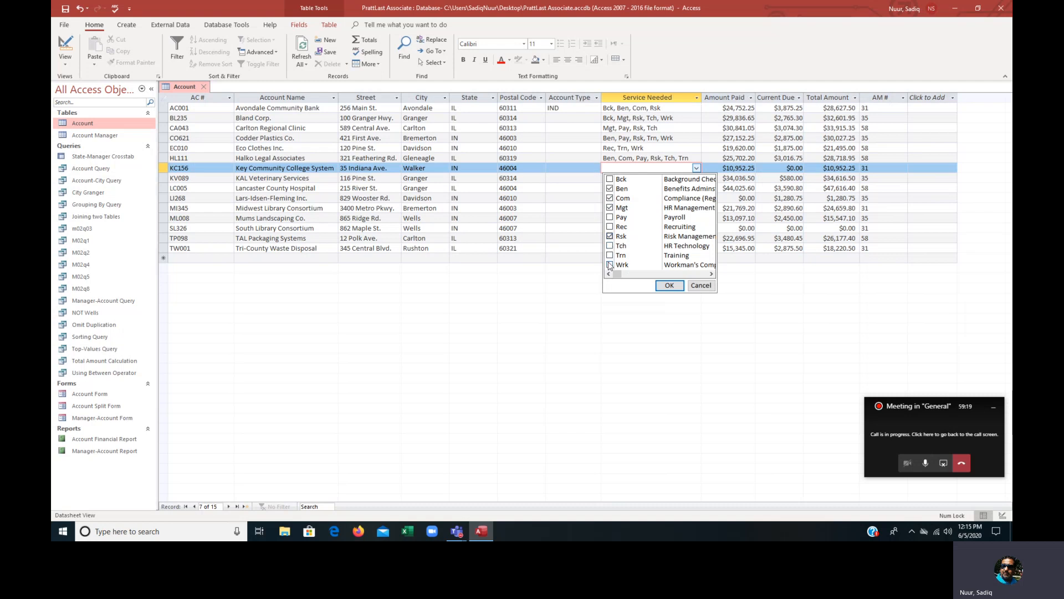
click(669, 285)
Select Ben, Com, Tch and Trn as the Service Needed values for KAL Veterinary Services.
click(631, 181)
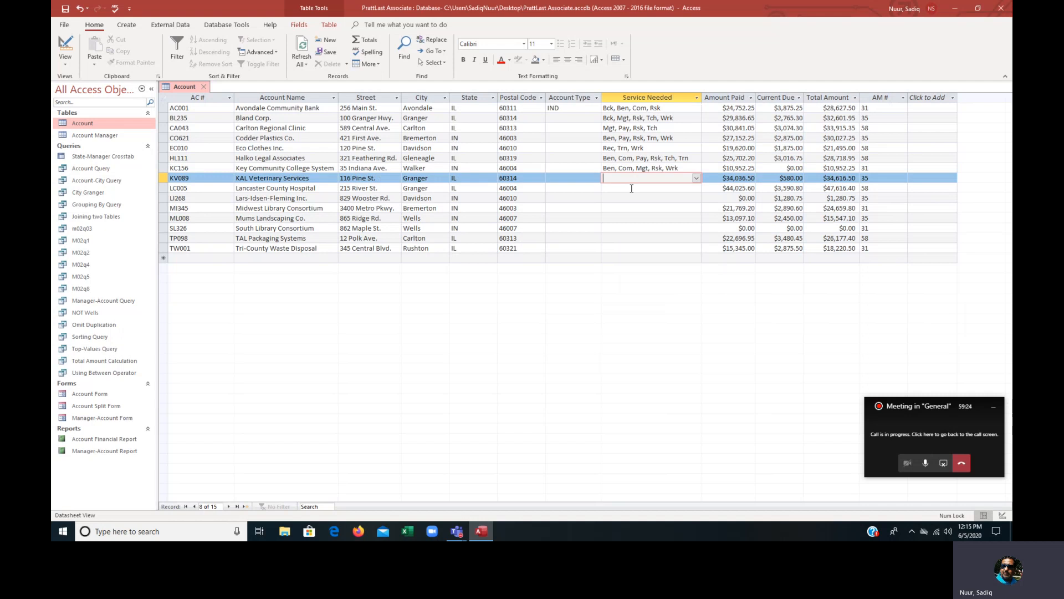
click(697, 178)
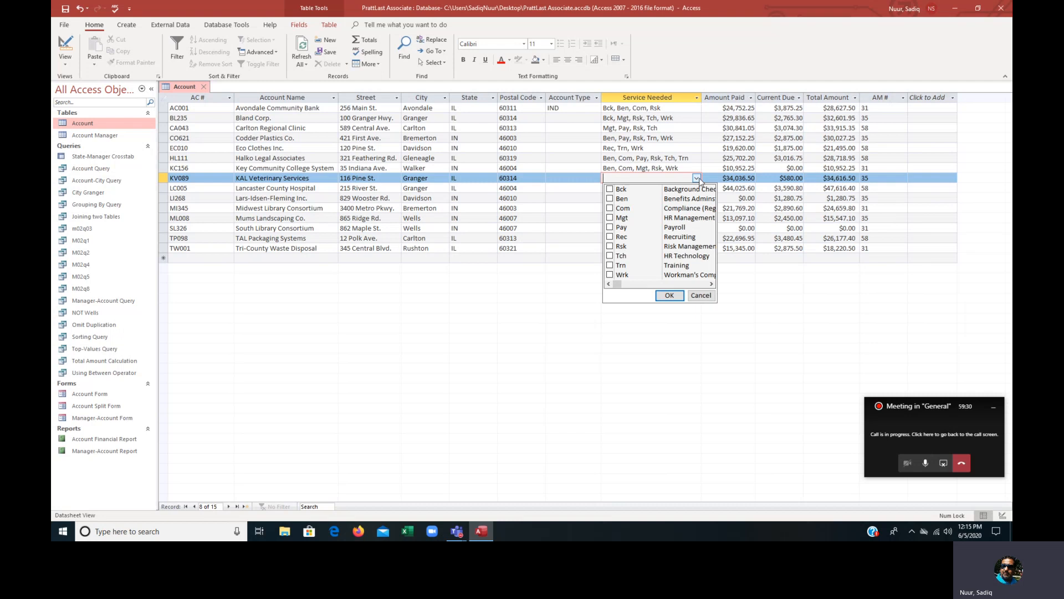
click(610, 198)
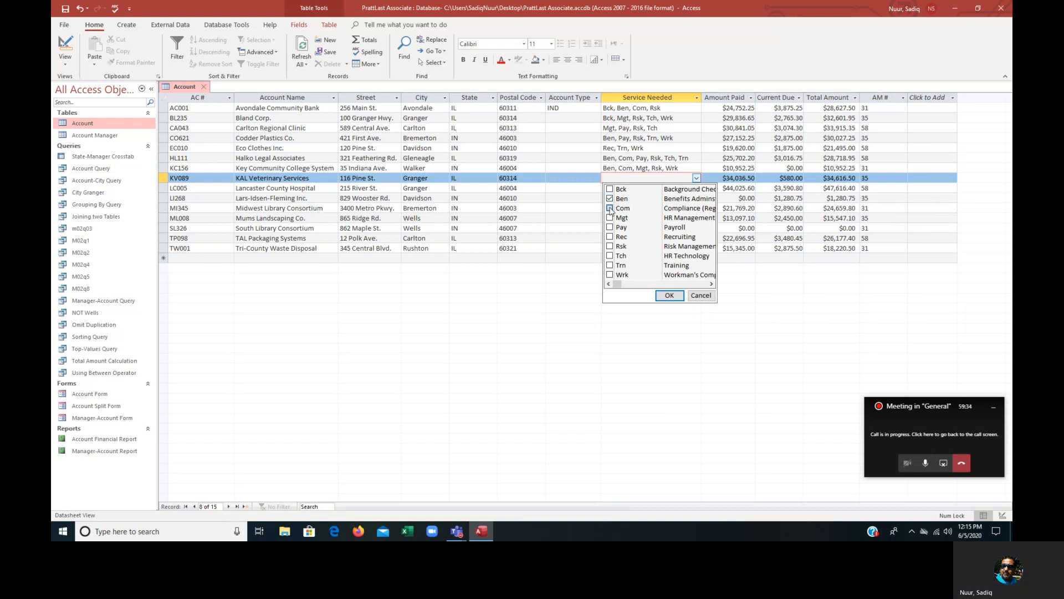
click(610, 209)
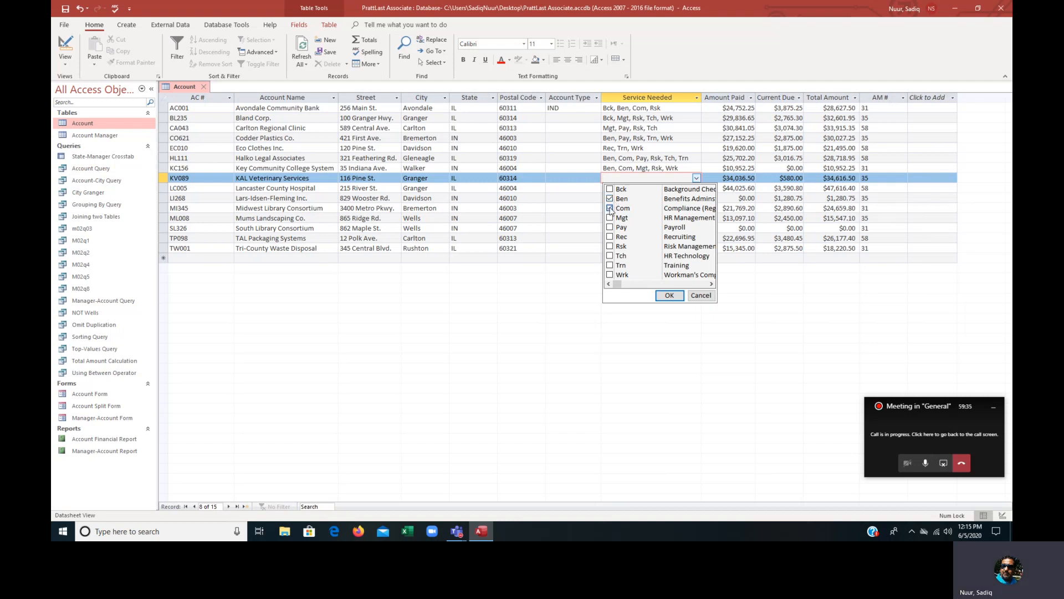
click(610, 246)
click(609, 247)
click(610, 255)
click(609, 265)
click(669, 295)
Select Ben, Mgt, Pay, Rsk, Tch and Wrk as the Service Needed values for Lancaster County Hospital.
click(643, 189)
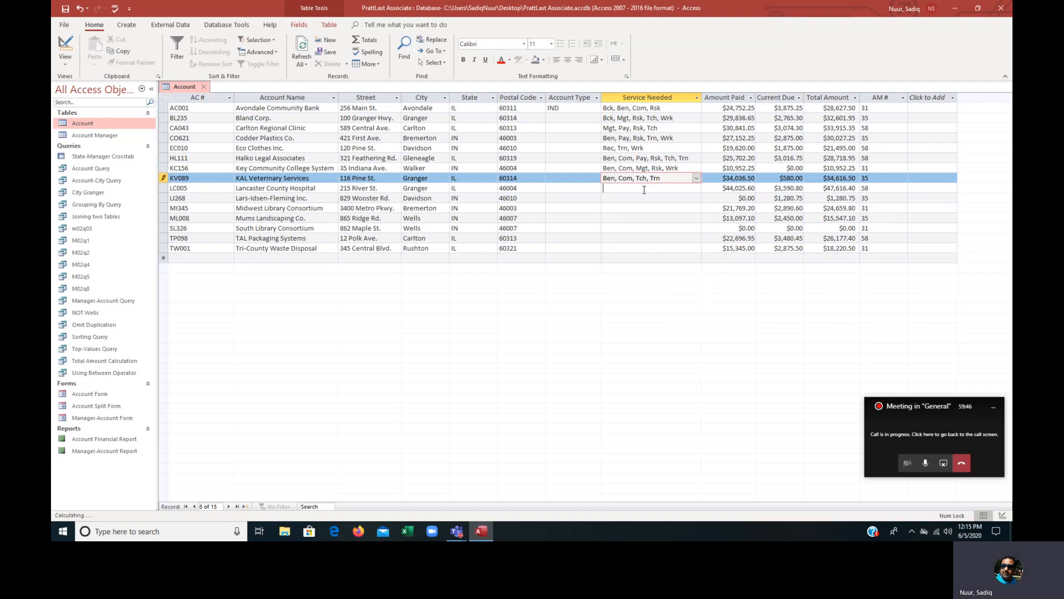
click(696, 189)
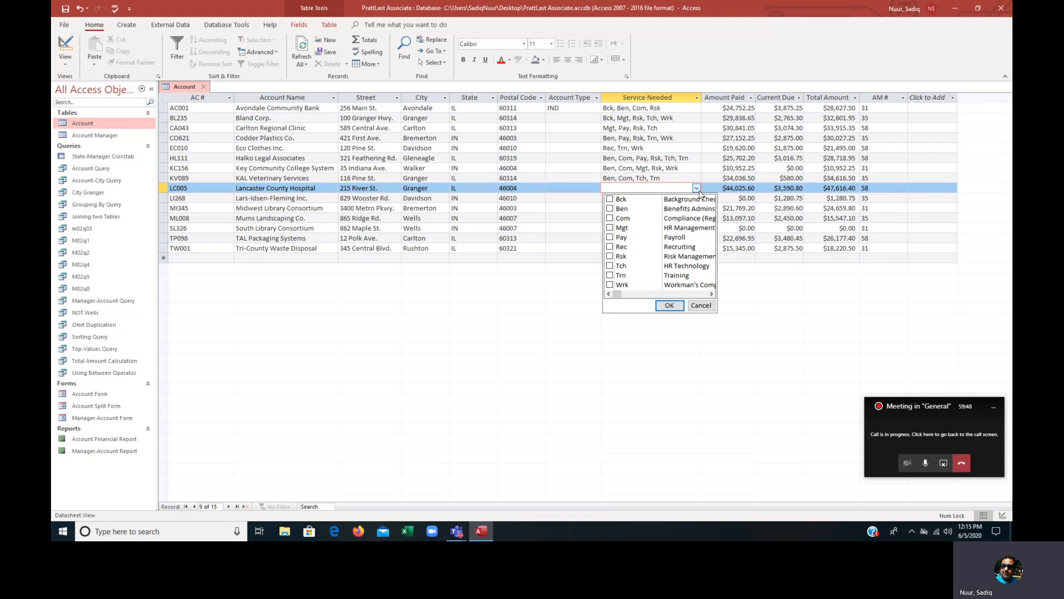
click(610, 209)
click(609, 228)
click(609, 237)
click(609, 257)
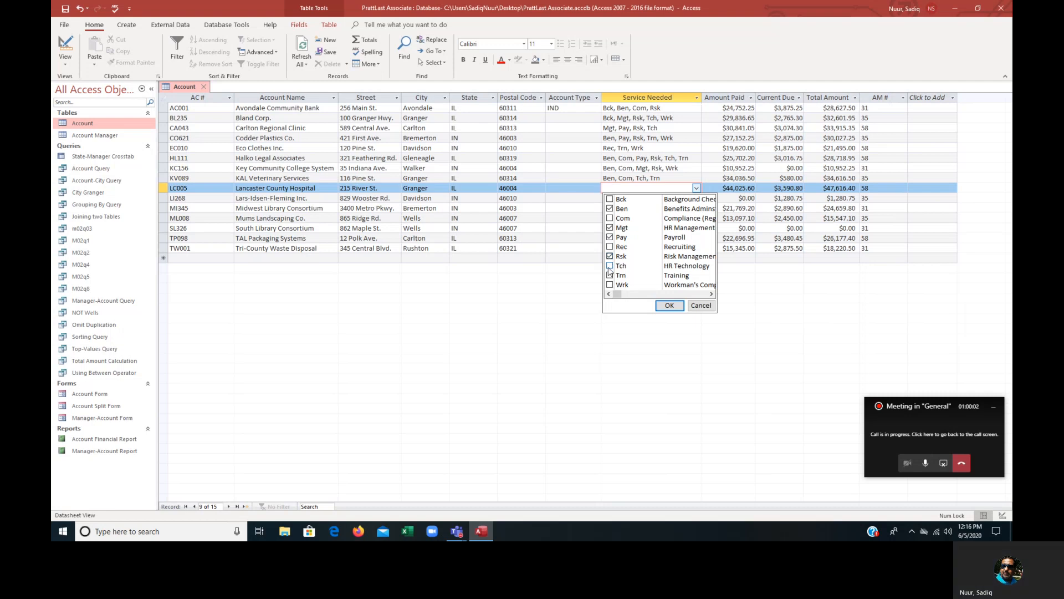
click(610, 267)
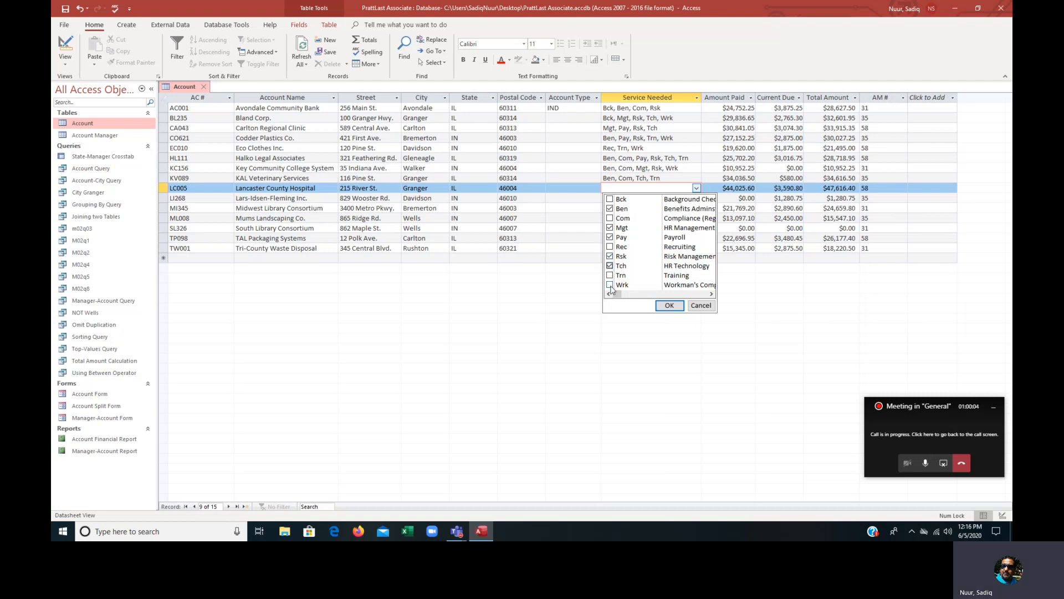
click(668, 305)
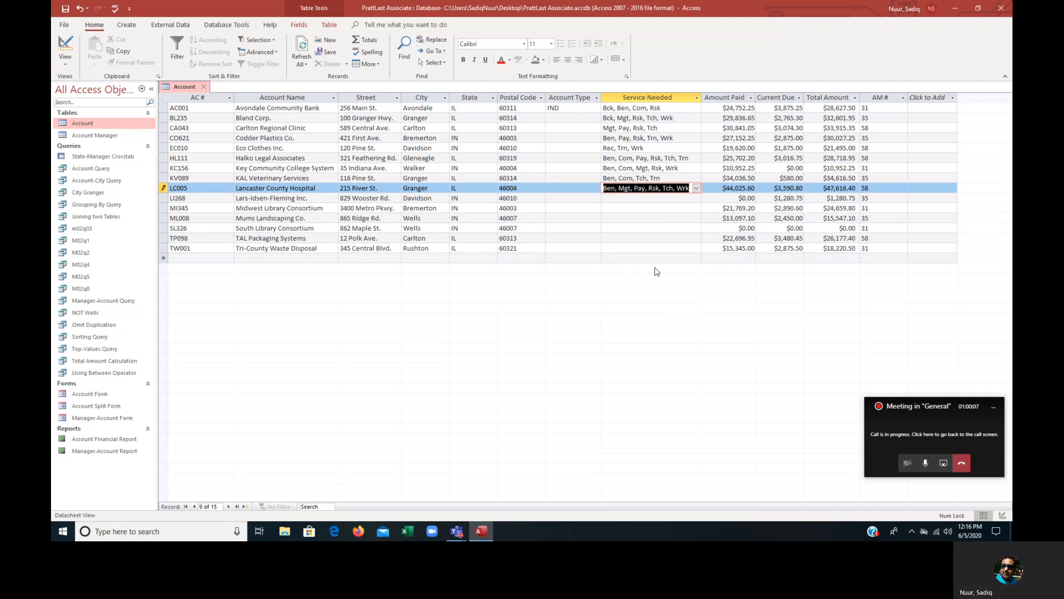
Select Ben, Pay and Wrk as the Service Needed values for Lars-Idsen-Fleming Inc.
click(644, 199)
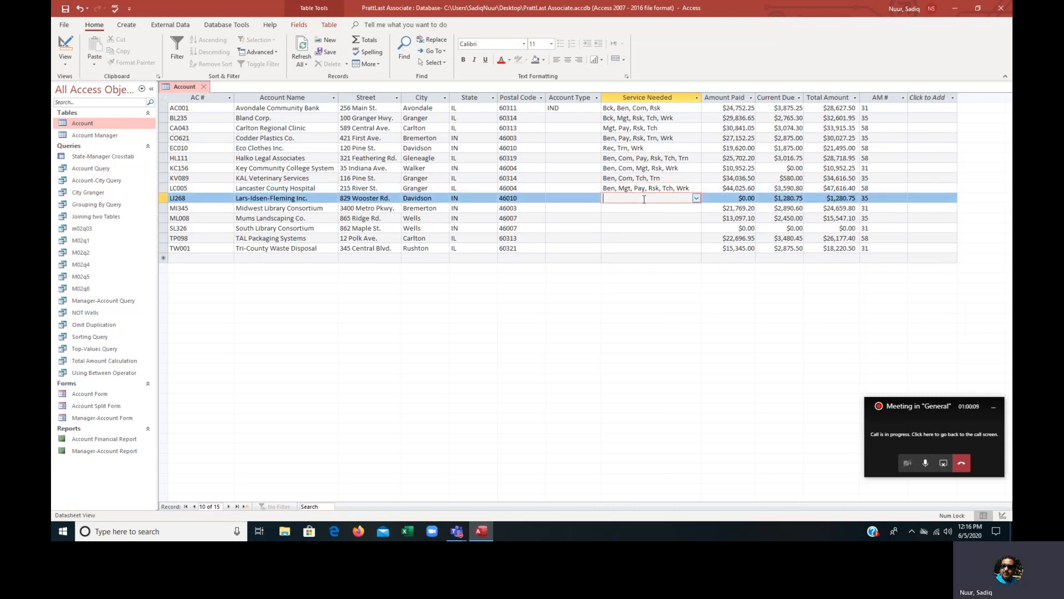
click(696, 200)
click(697, 200)
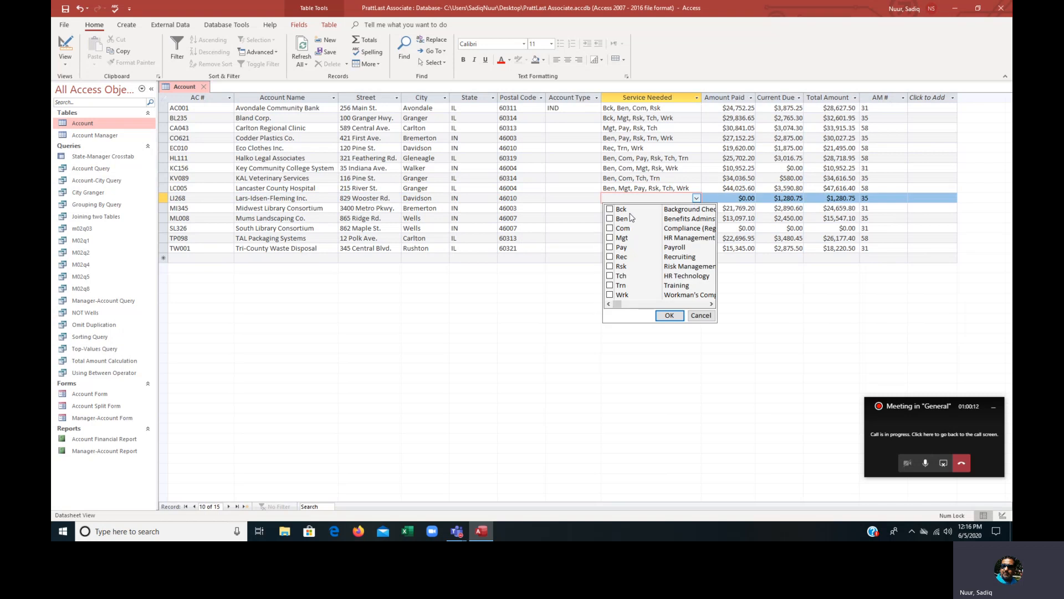
click(609, 219)
click(609, 248)
click(610, 295)
click(669, 315)
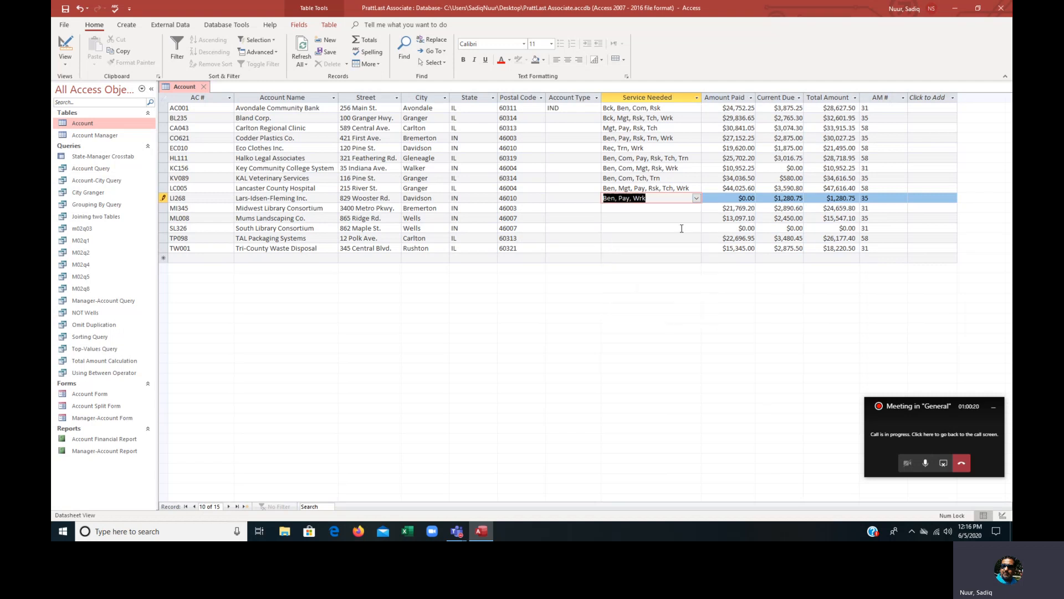
Select Bck, Ben, Com, Pay, Tch and Trn as the Service Needed values for Midwest Library Consortium.
click(674, 209)
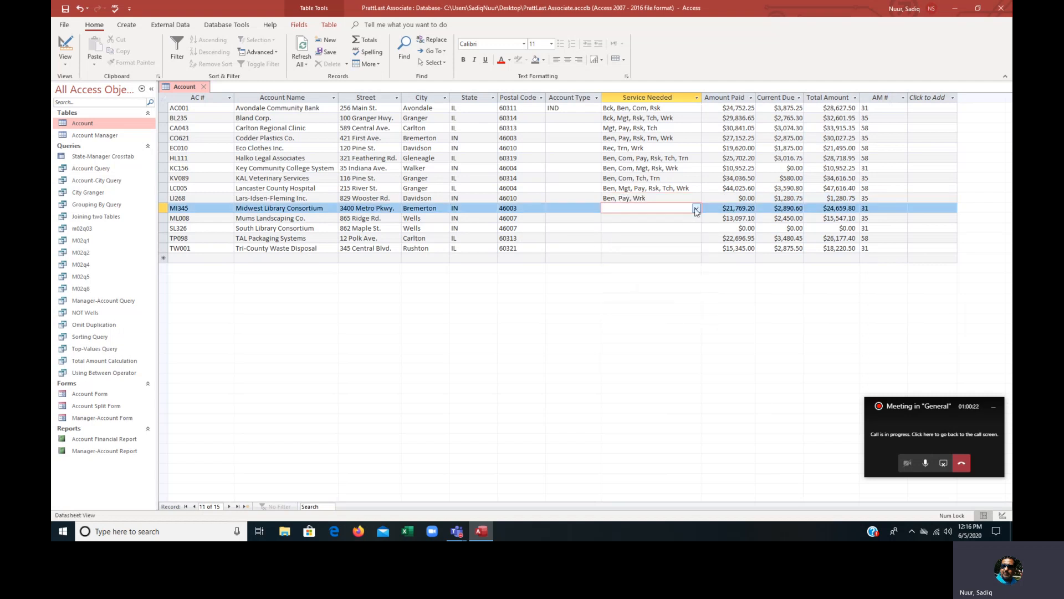
click(696, 208)
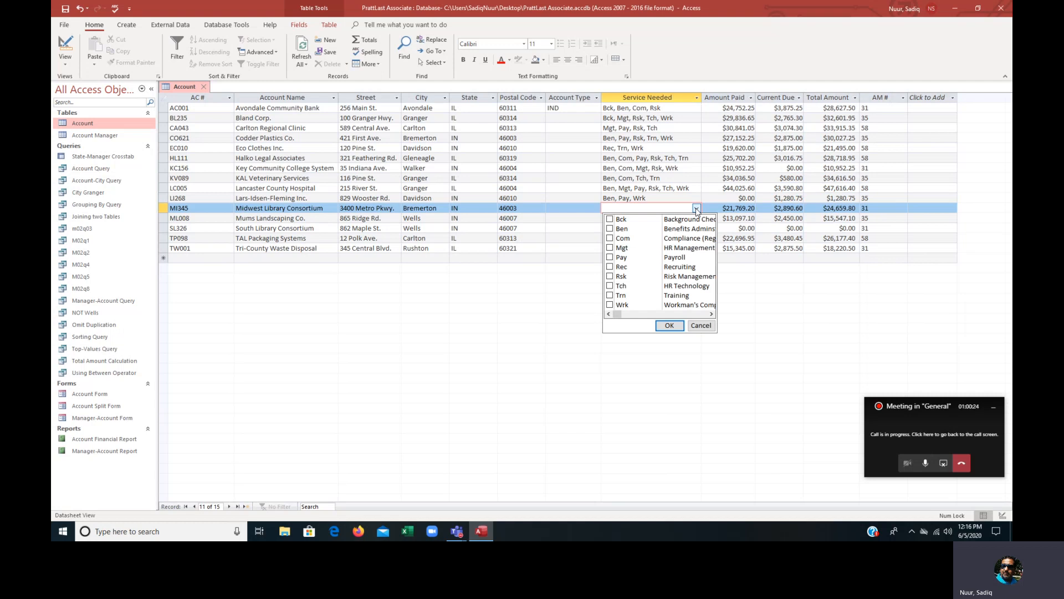
click(609, 219)
click(610, 238)
click(610, 257)
click(610, 286)
click(669, 325)
Select Bck, Pay and Wrk as the Service Needed values for Mums Landscaping Co.
click(644, 218)
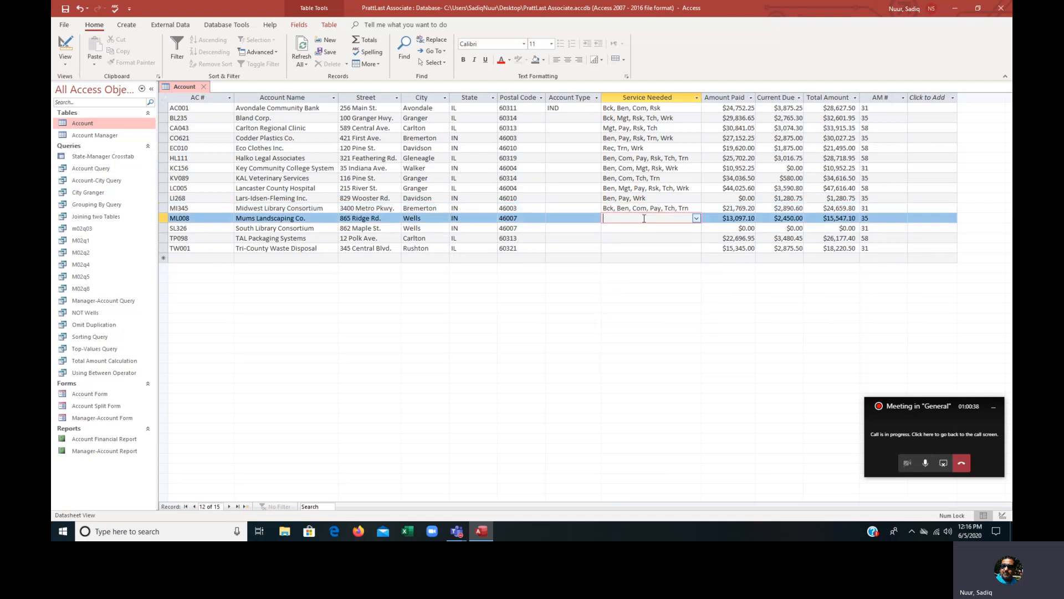
click(696, 218)
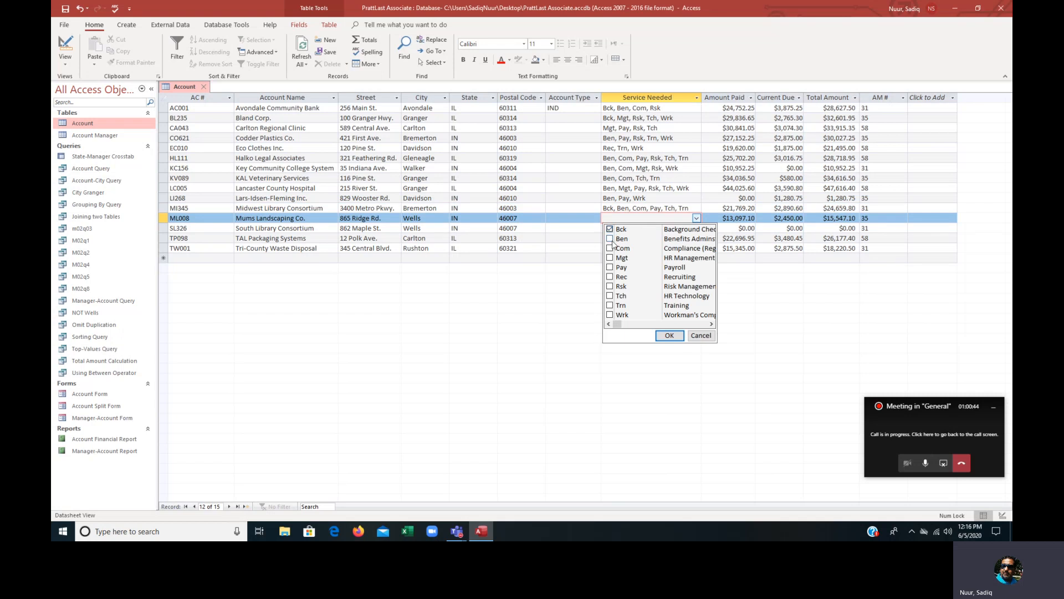
click(610, 268)
click(609, 314)
click(668, 336)
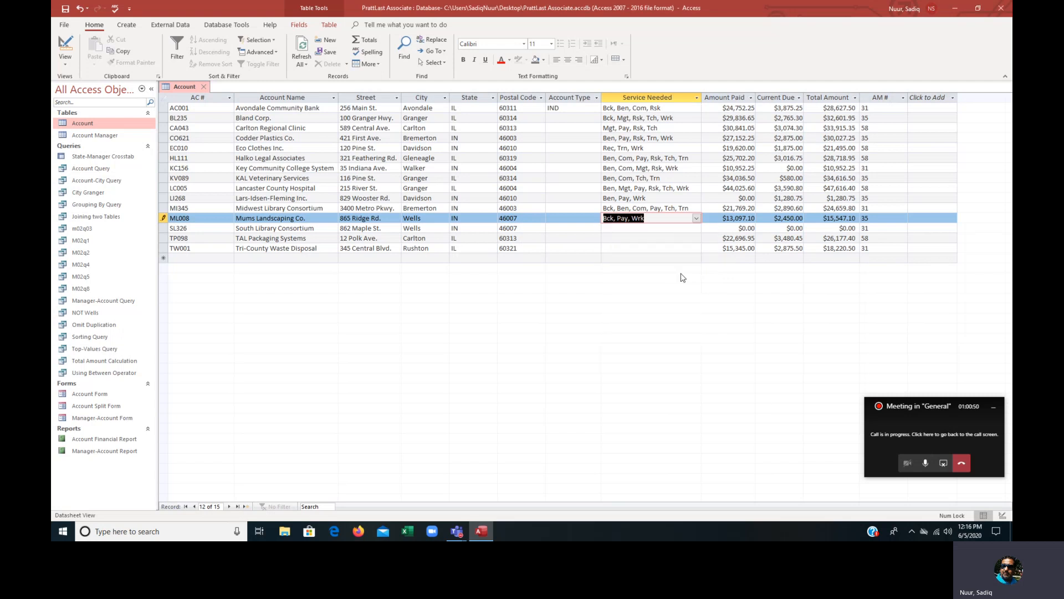
Select Bck, Ben, Com, Pay, Tch and Trn as the Service Needed values for South Library Consortium.
click(667, 229)
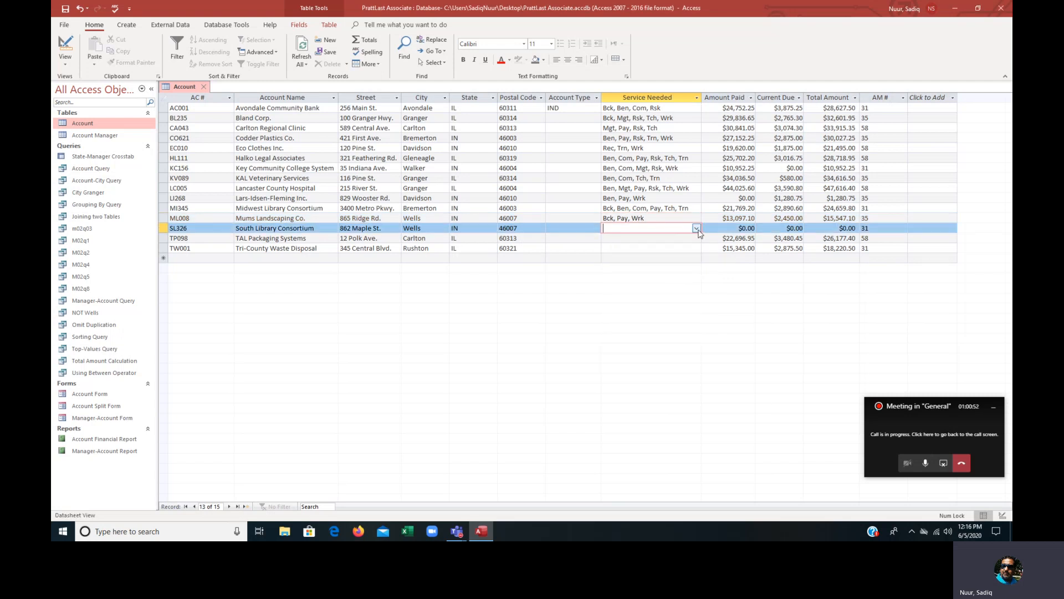
click(697, 228)
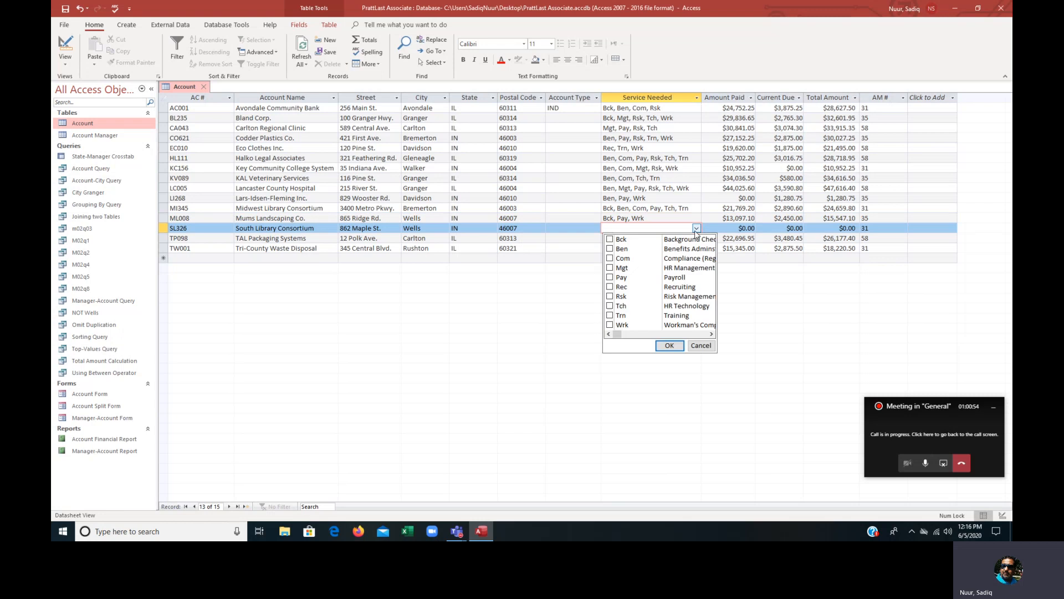
click(609, 239)
click(610, 249)
click(610, 258)
click(610, 277)
click(610, 306)
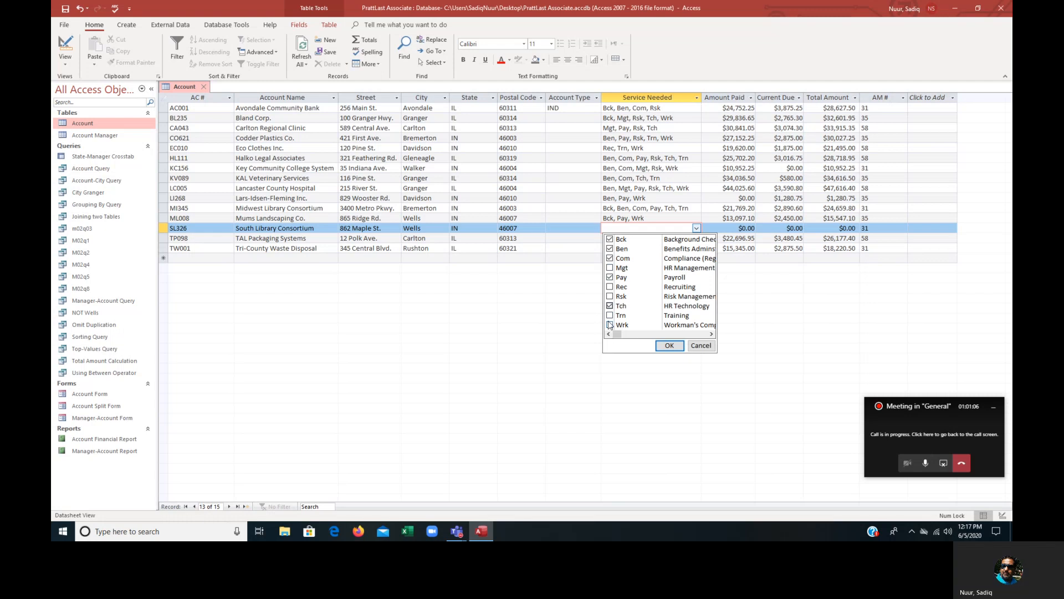
click(610, 315)
click(669, 346)
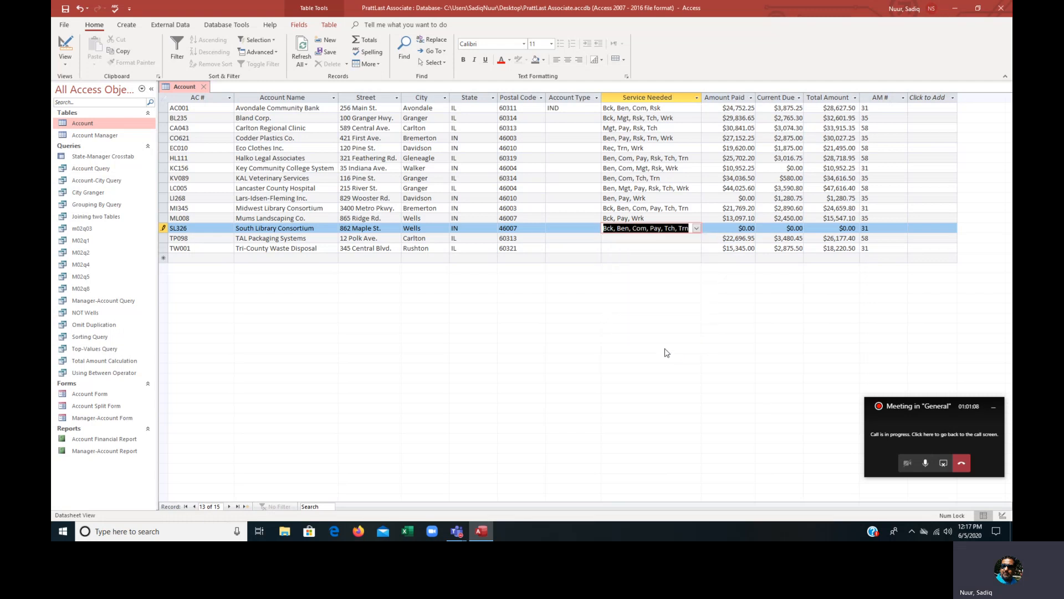
Select Ben, Com, Pay, Trn and Wrk as the Service Needed values for TAL Packaging Systems.
click(630, 244)
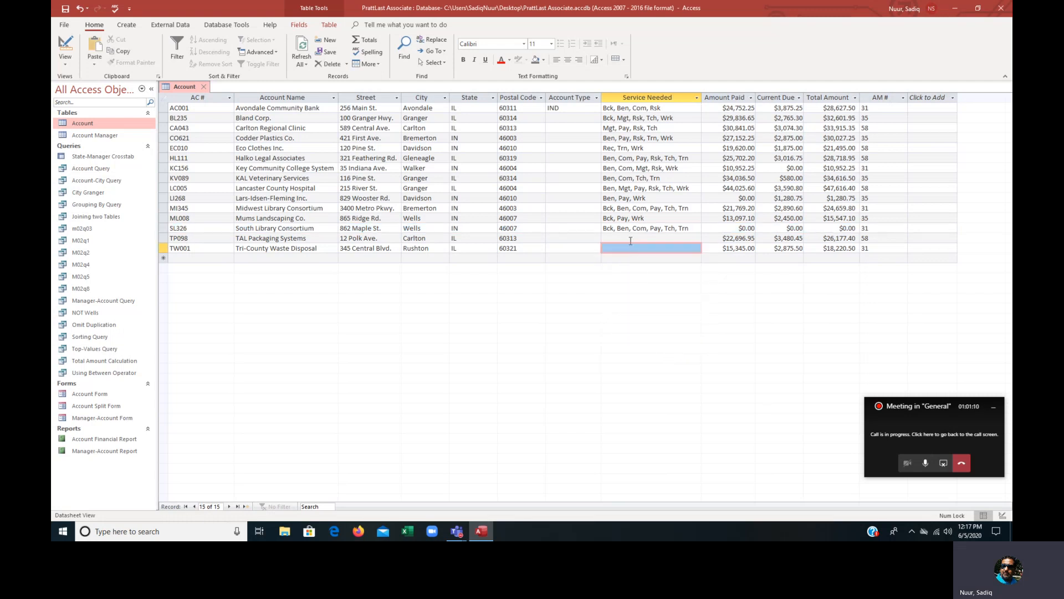
click(630, 239)
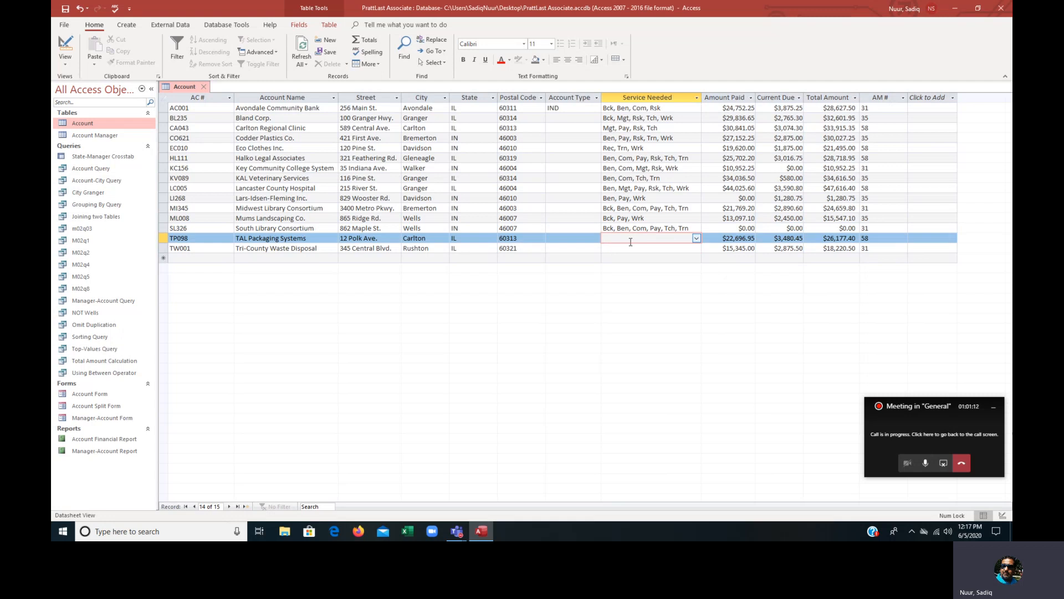
click(696, 238)
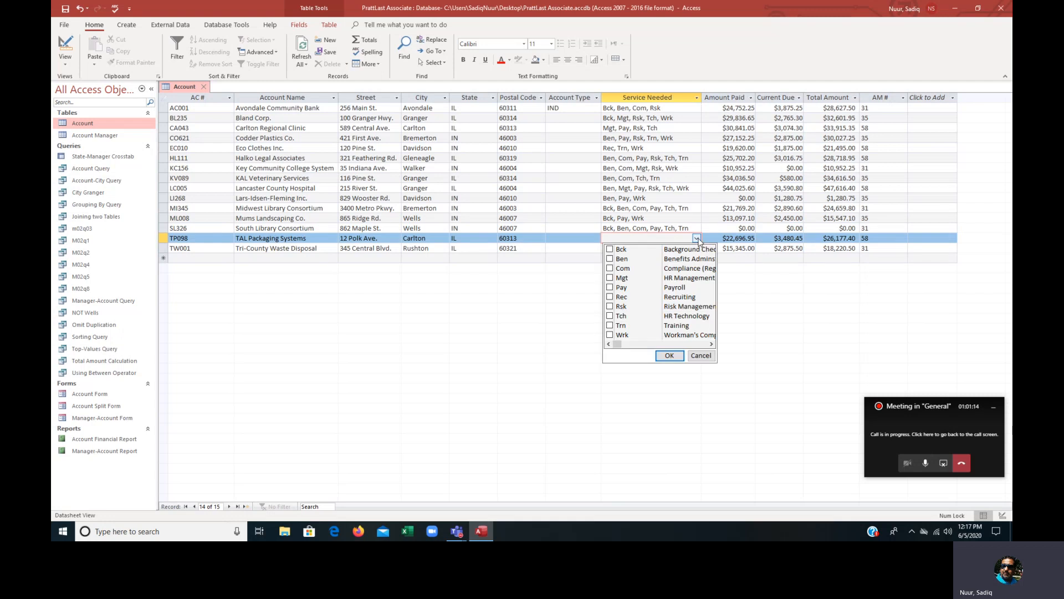
click(610, 268)
click(610, 288)
click(609, 325)
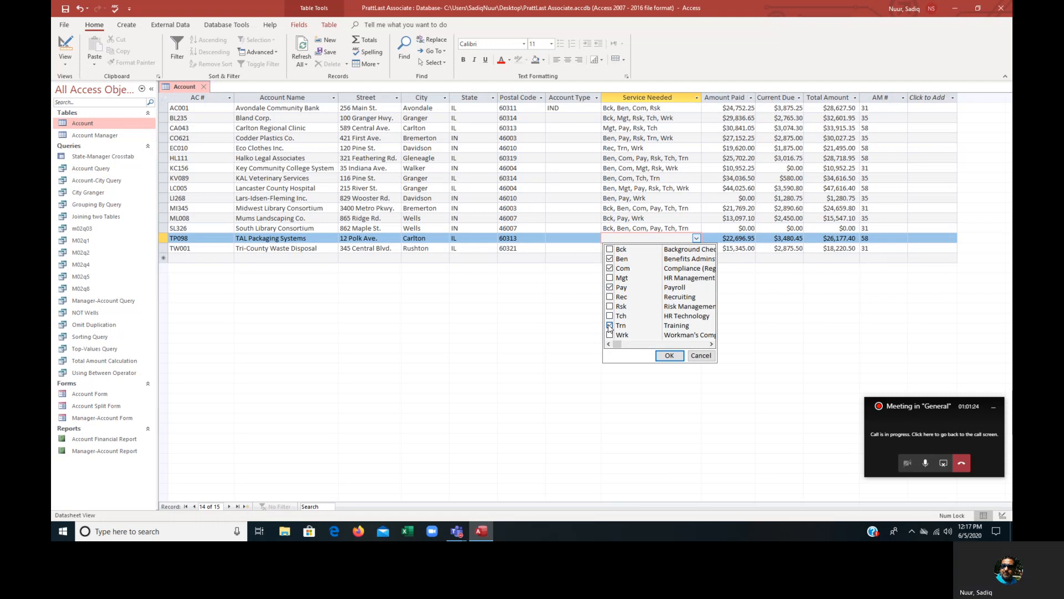
click(610, 335)
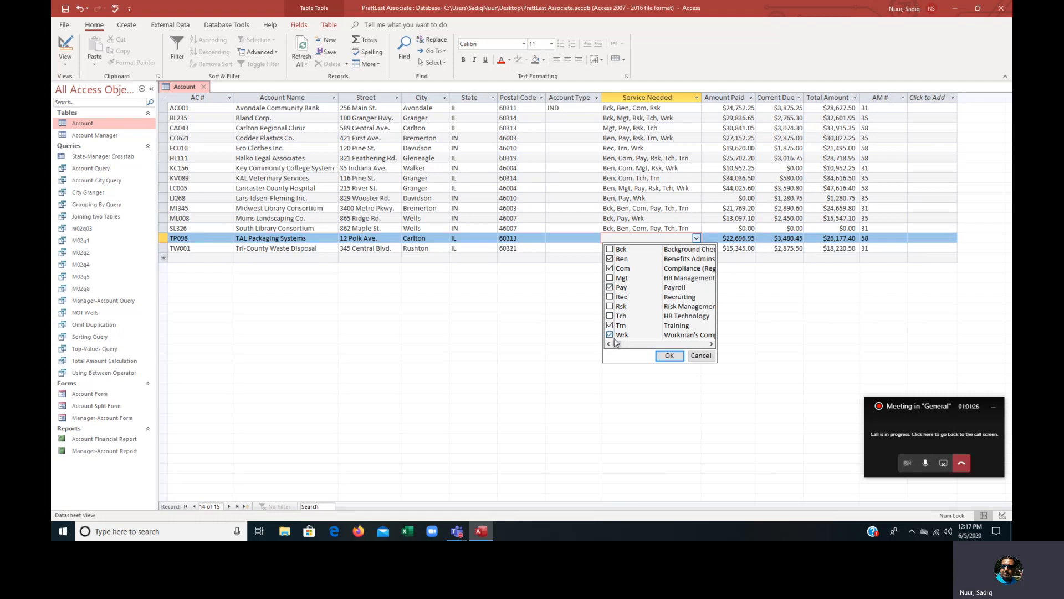
click(668, 356)
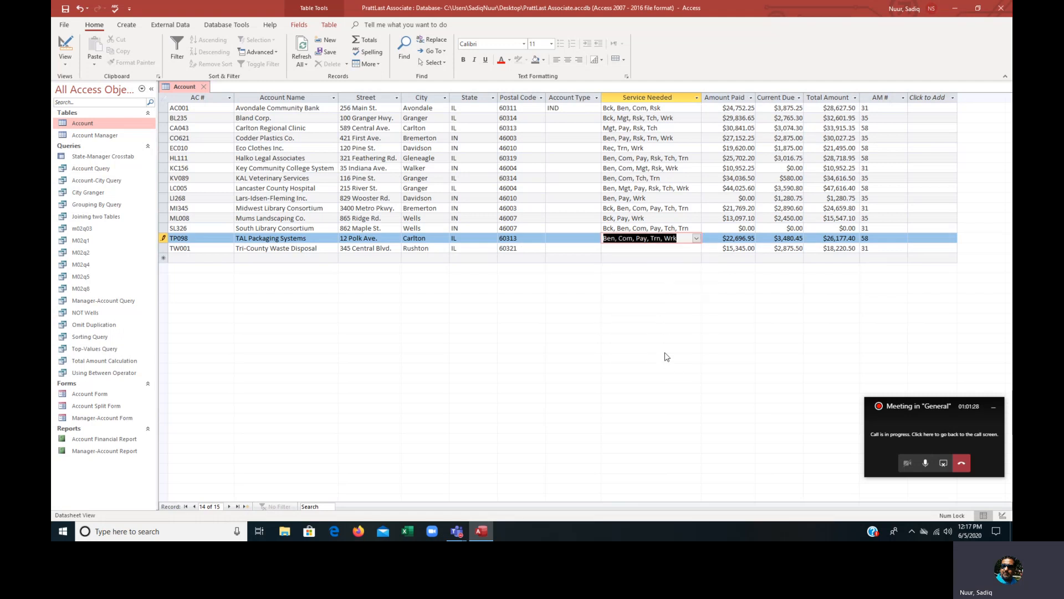
Select Bck, Pay, Rec and Wrk as the Service Needed values for Tri-County Waste Disposal.
click(653, 248)
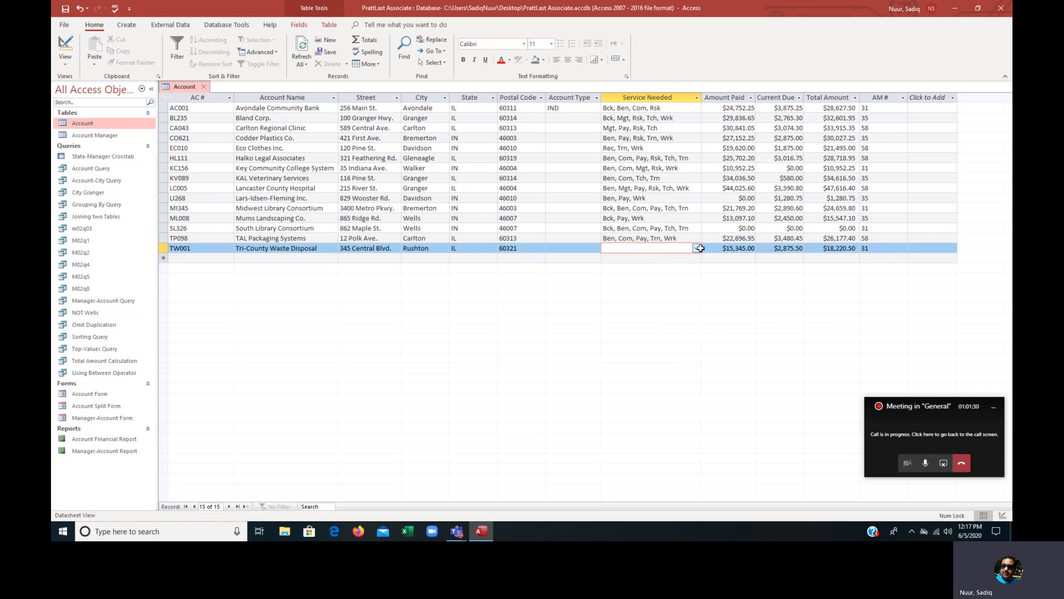
click(696, 249)
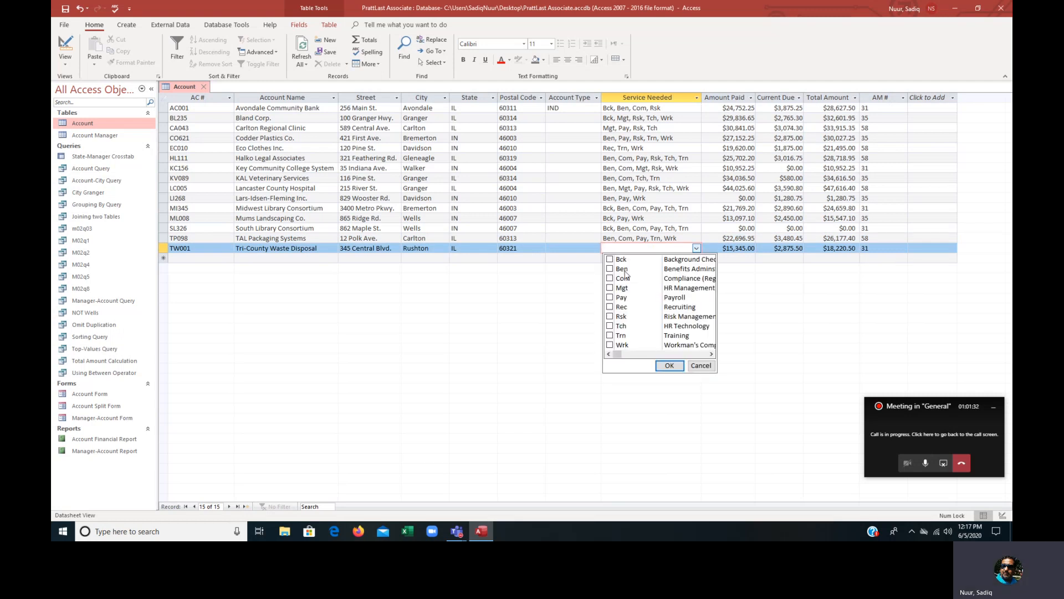
click(610, 259)
click(610, 298)
click(610, 307)
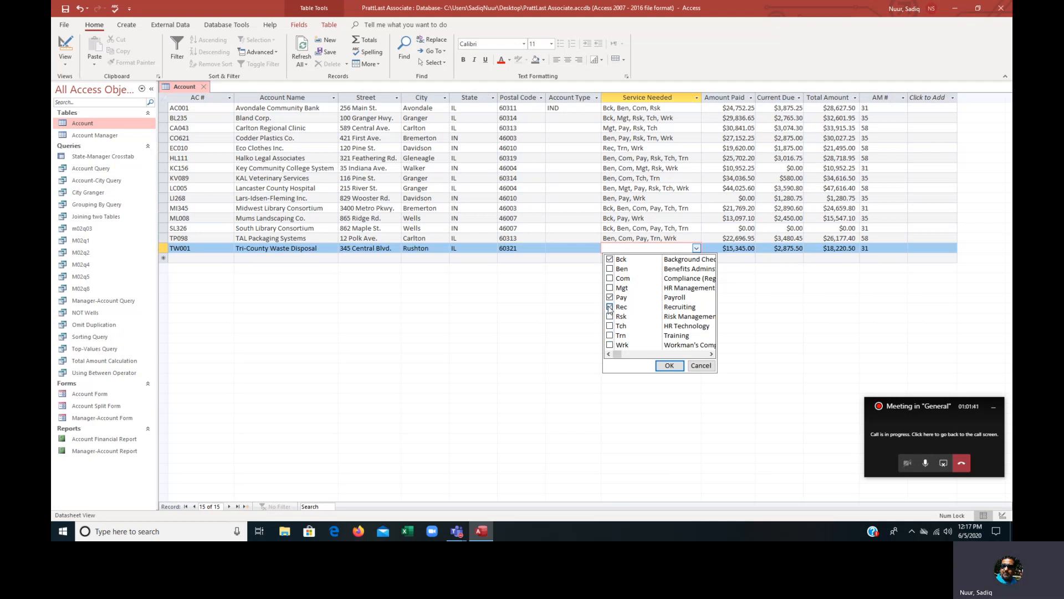
click(610, 345)
click(669, 365)
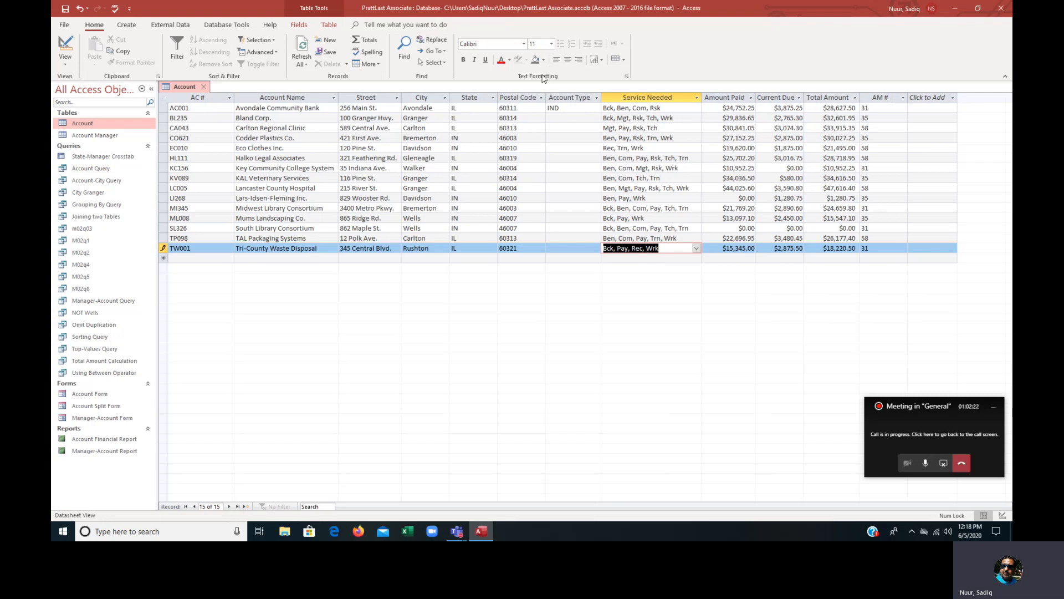
Set the Account Type to SER for Avondale Community Bank and Bland Corp.
click(581, 110)
click(596, 108)
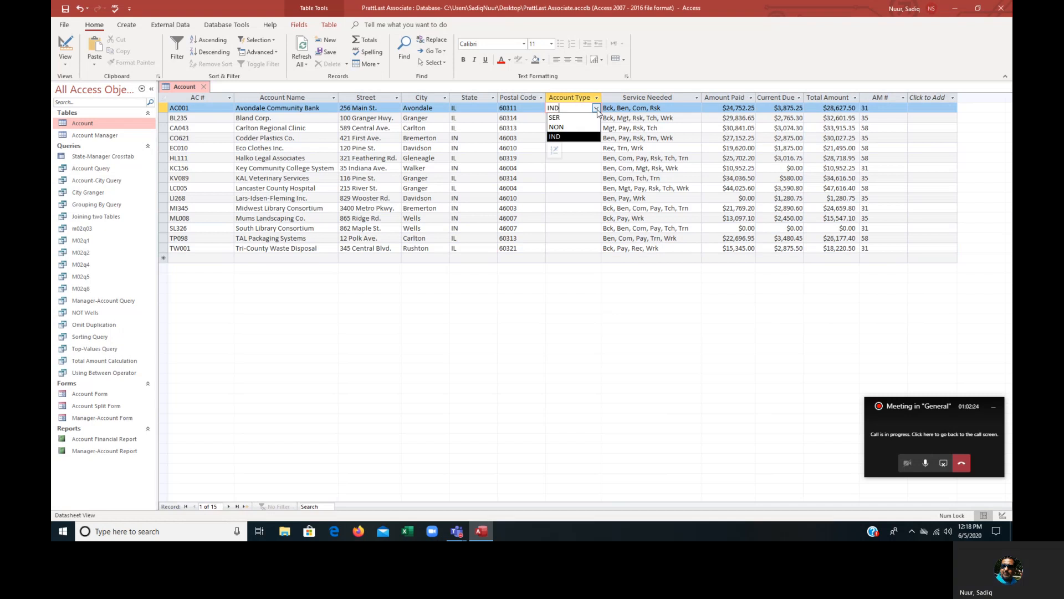
click(577, 120)
click(577, 119)
click(595, 118)
click(571, 141)
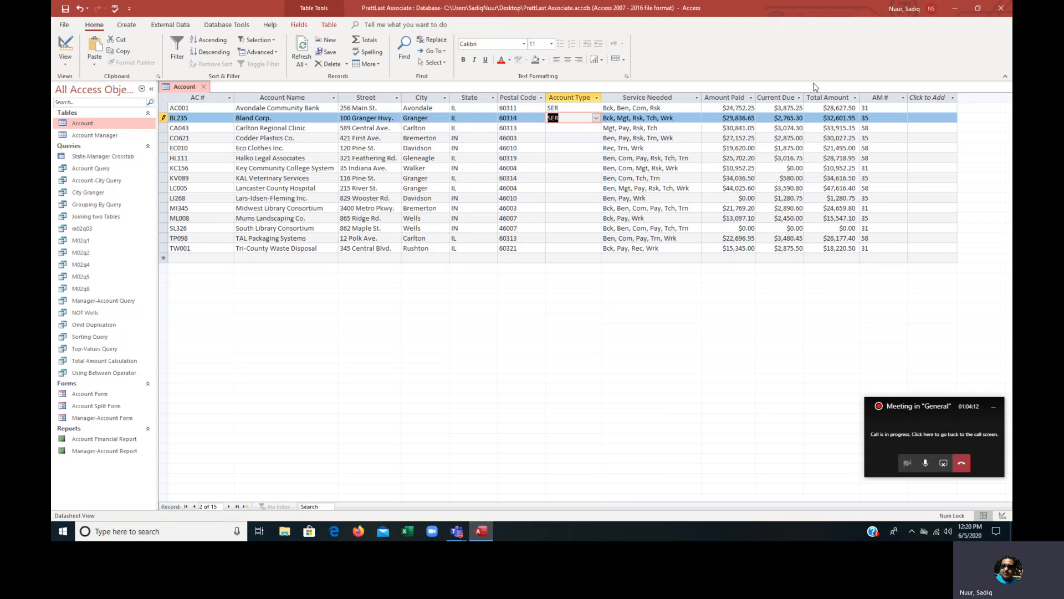
Close the Account table with its layout saved, and create a query design based on the Account table with all its fields showing.
click(203, 87)
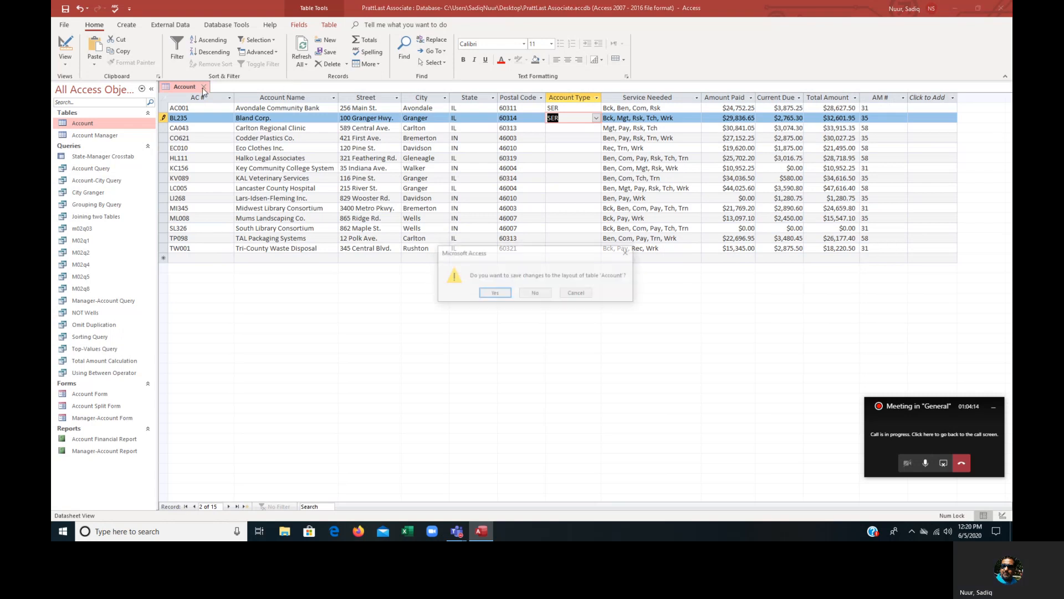
click(495, 295)
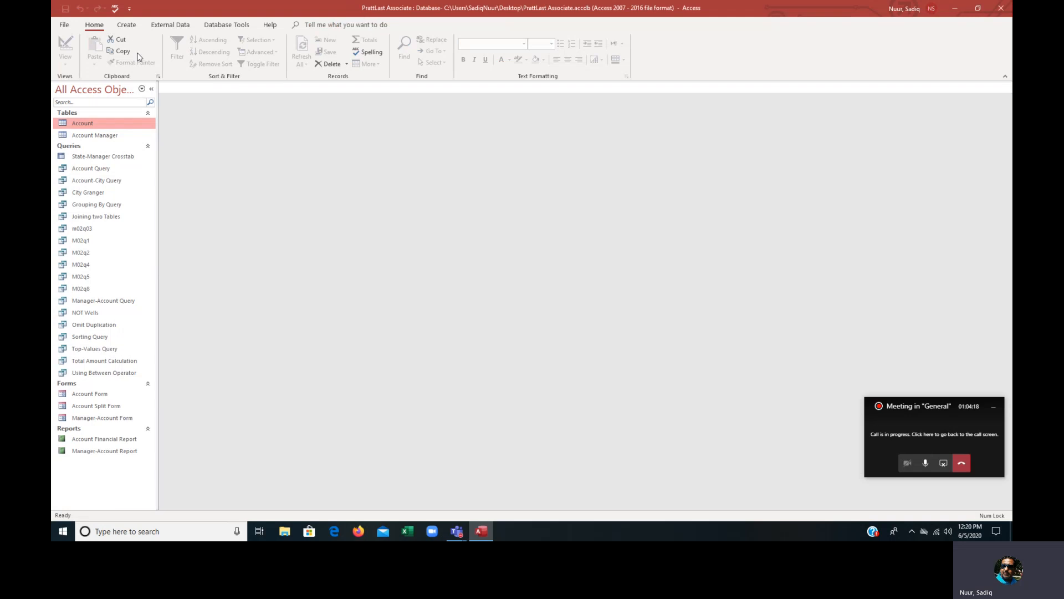
click(126, 29)
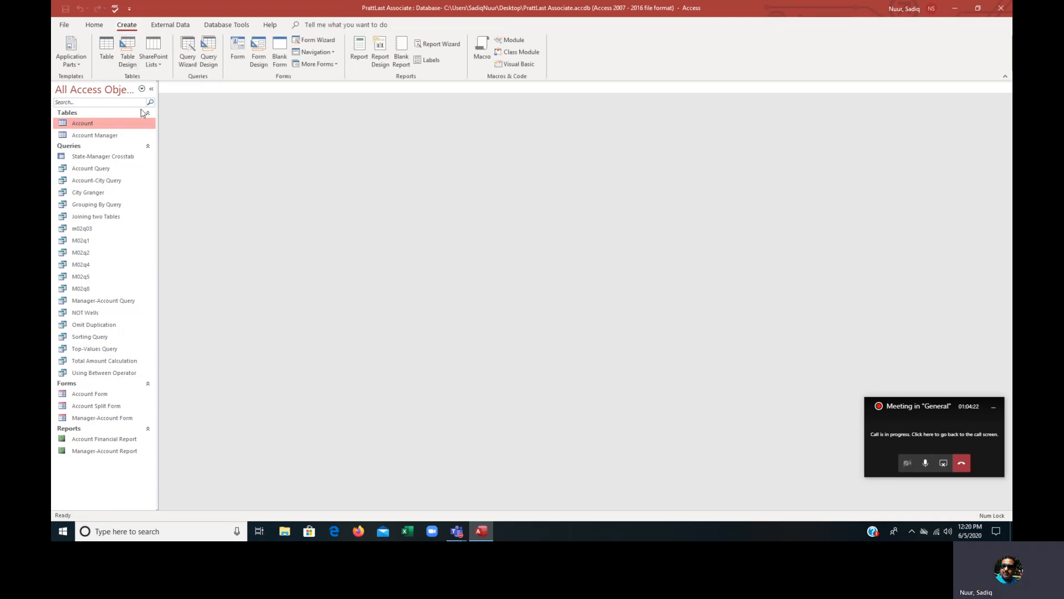
click(207, 53)
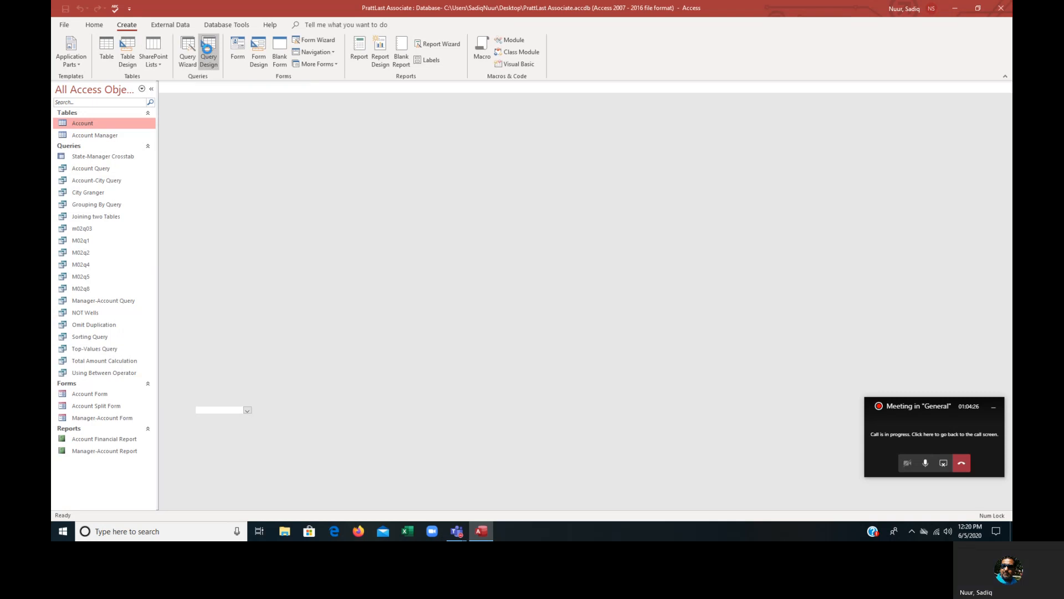
drag(519, 274, 637, 110)
double_click(582, 136)
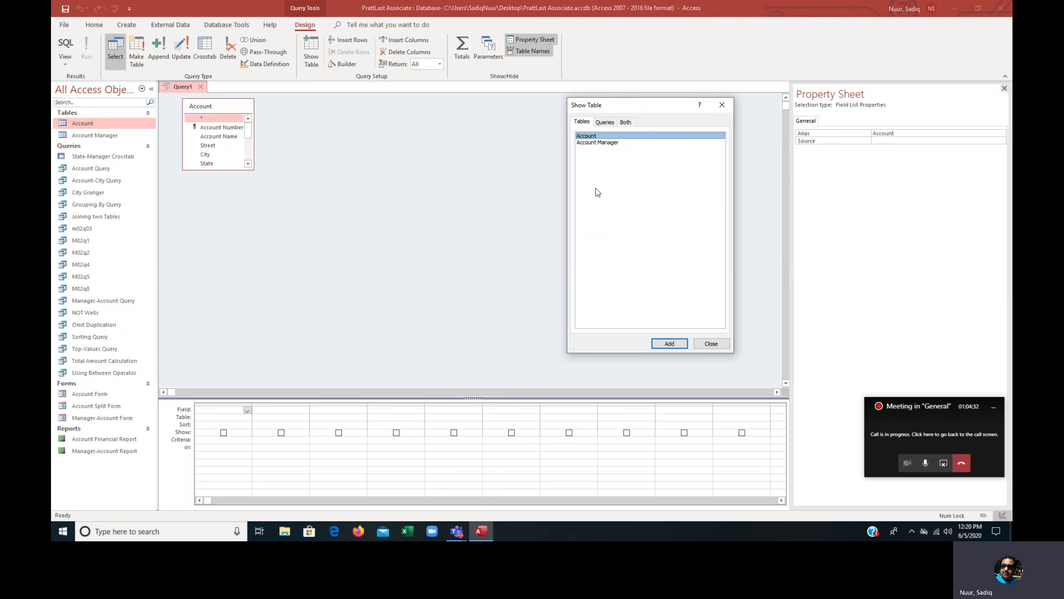
click(710, 344)
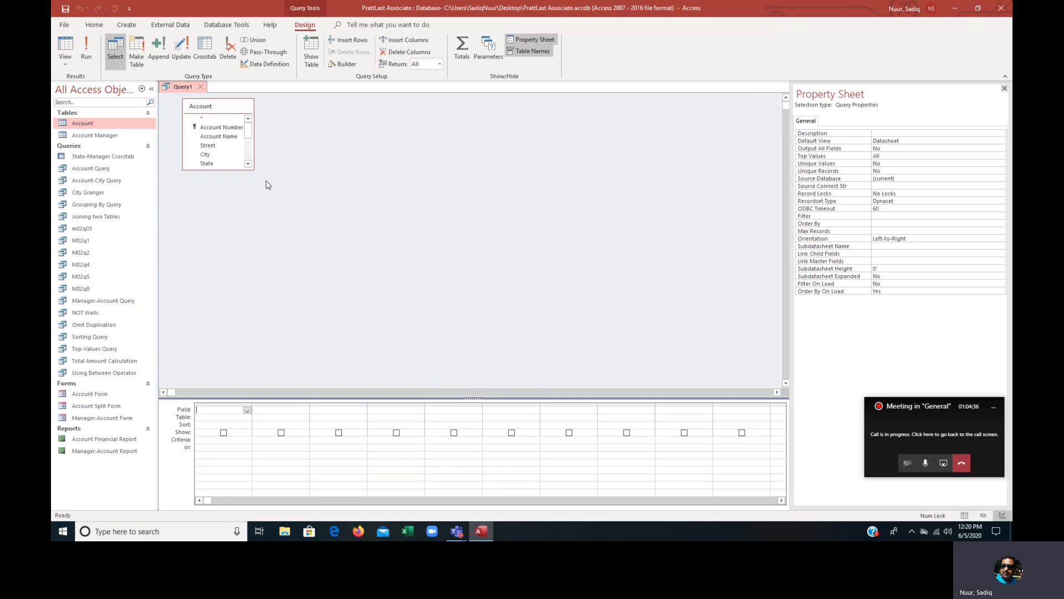
drag(255, 170, 282, 257)
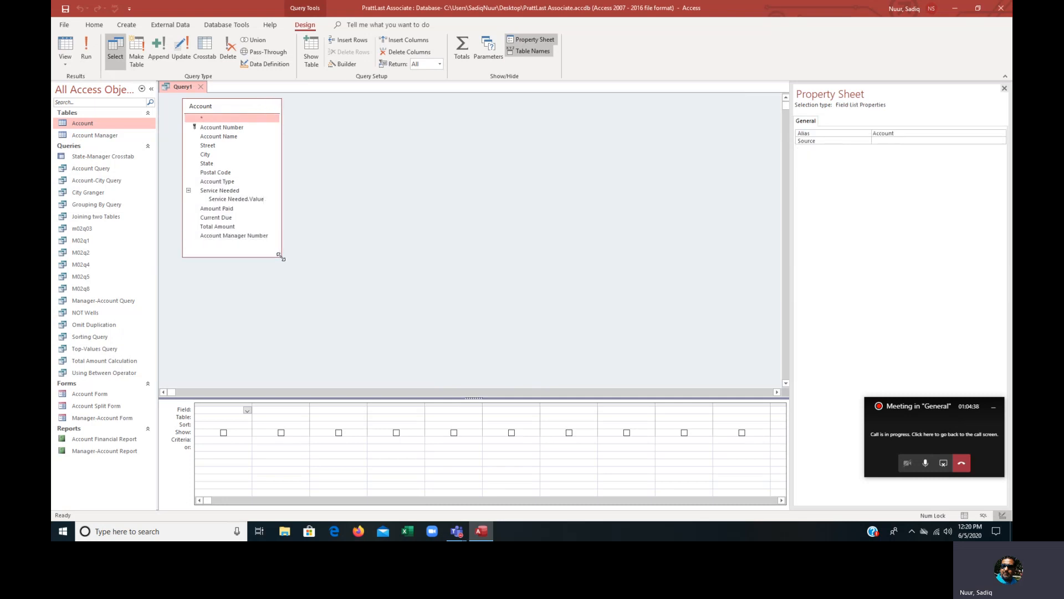
drag(469, 397, 469, 312)
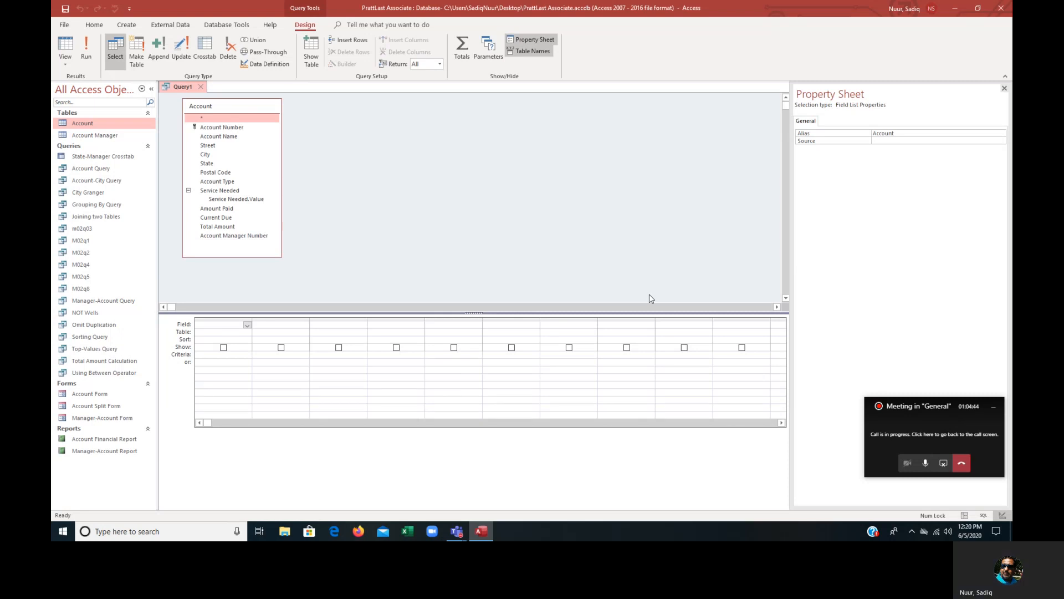
Add Account Type to the query, convert it to an update query, and set the field's update value to SER.
double_click(223, 184)
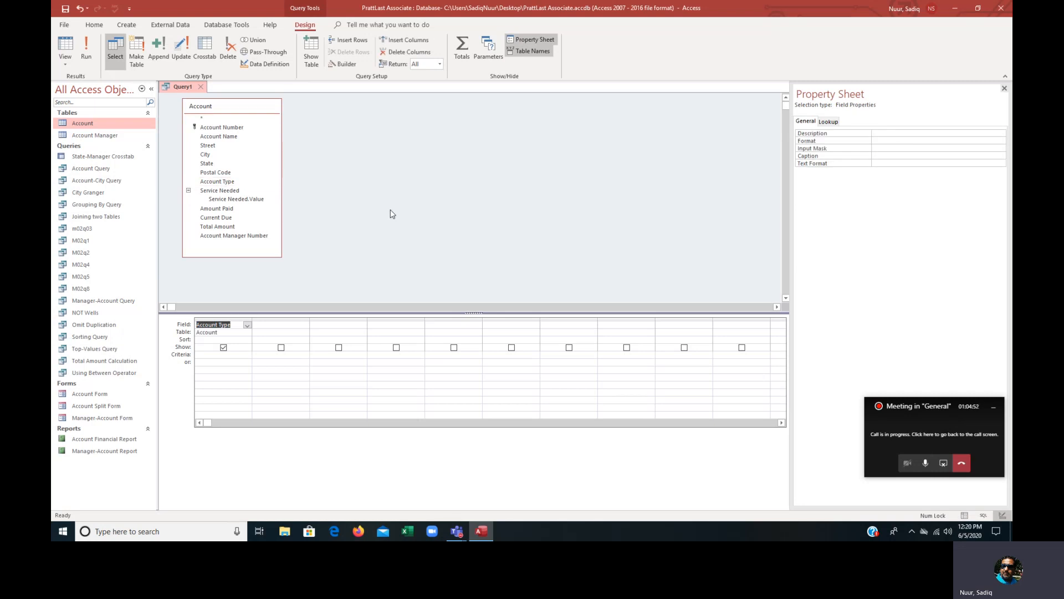
click(185, 45)
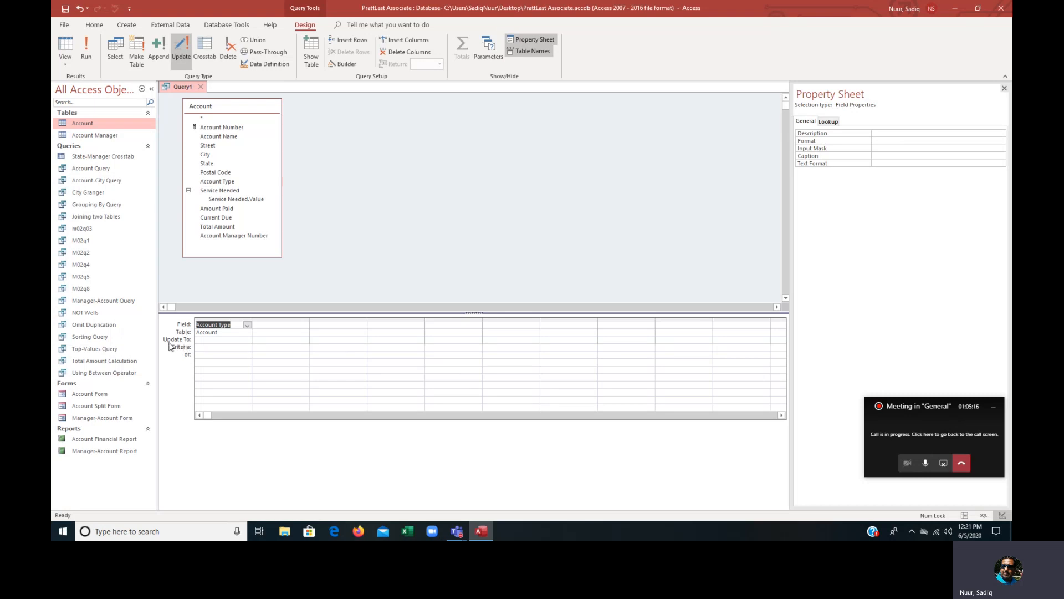
click(202, 339)
text(SER)
click(204, 347)
click(235, 353)
Run the update query on all Account records and accept the update.
click(86, 53)
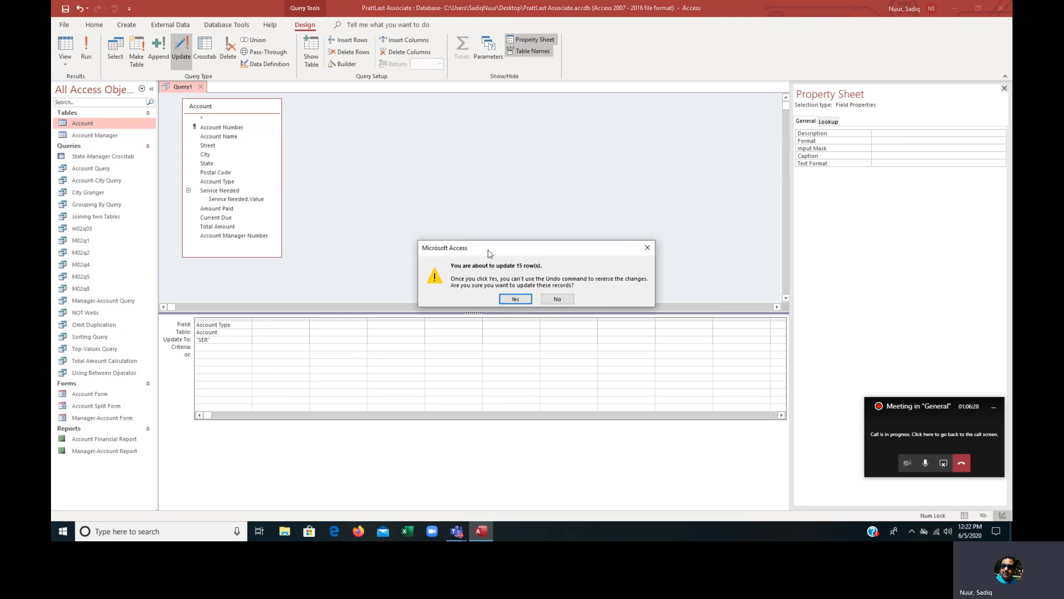
drag(490, 253, 462, 138)
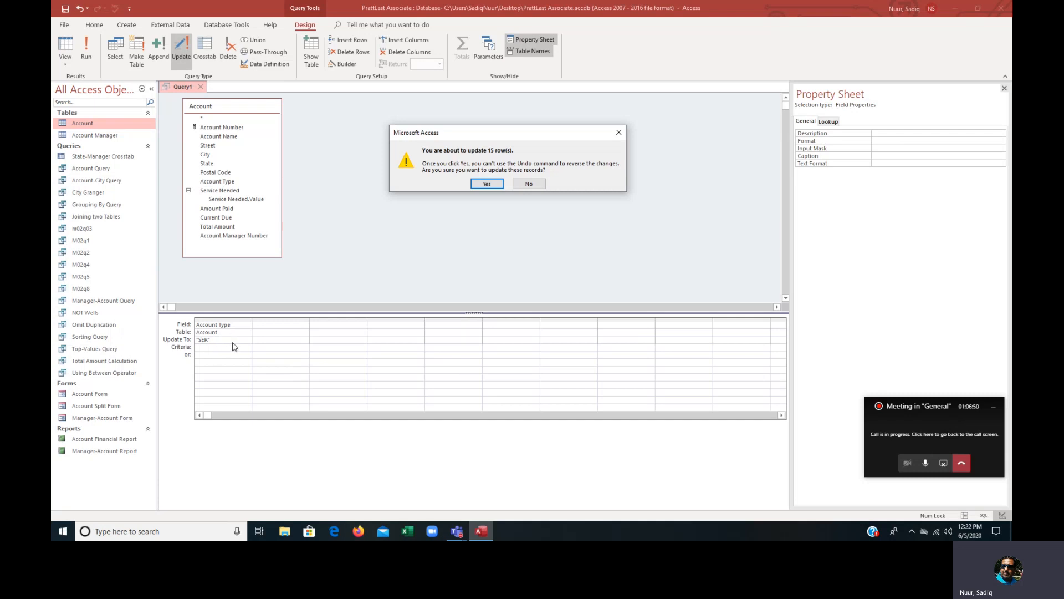
click(486, 184)
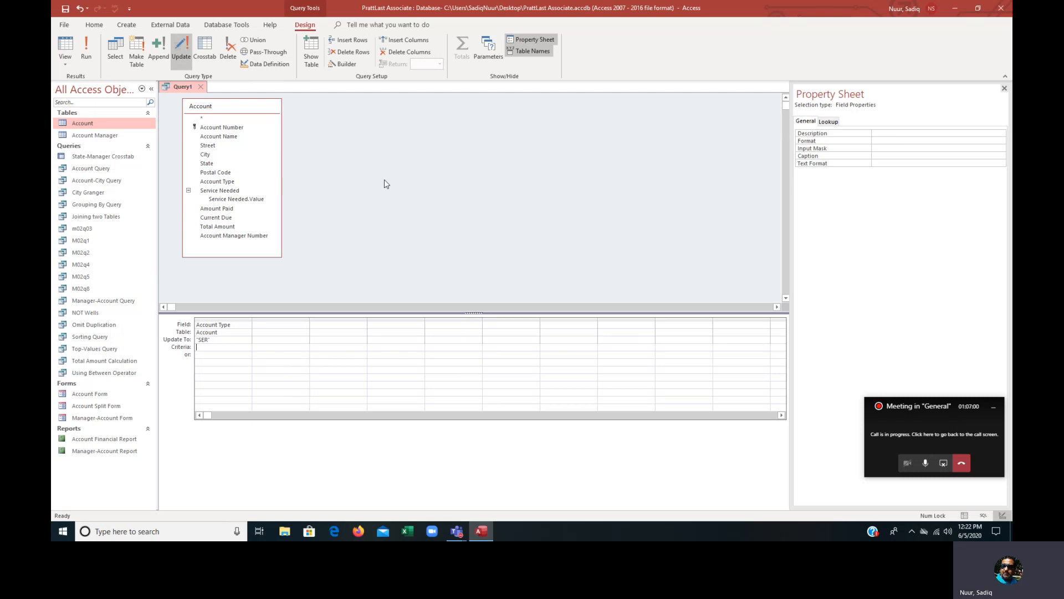
Check the Account Type values in the Account table and close the table.
click(82, 124)
double_click(82, 123)
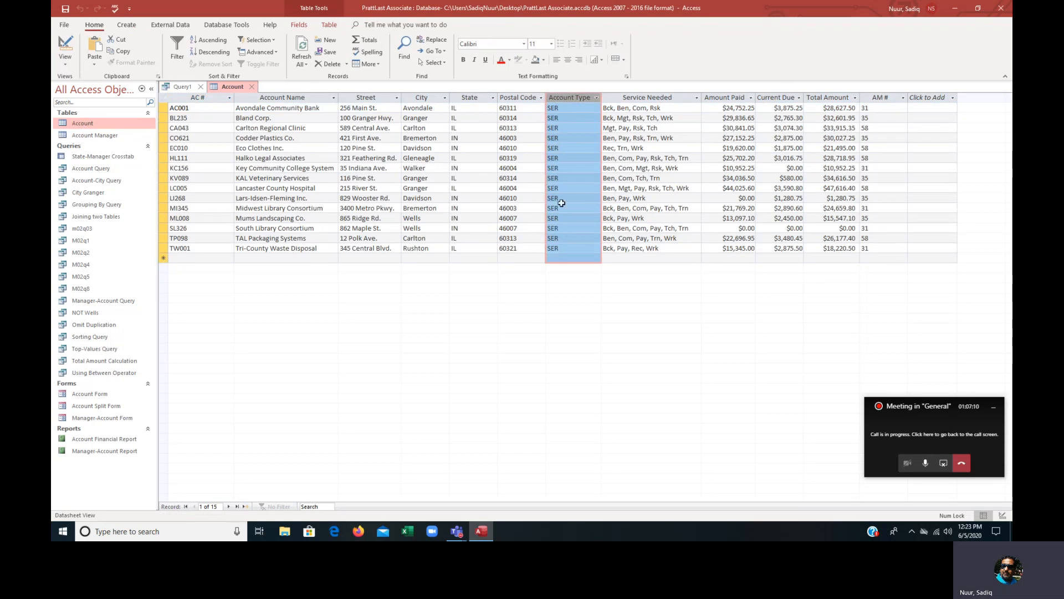
click(253, 87)
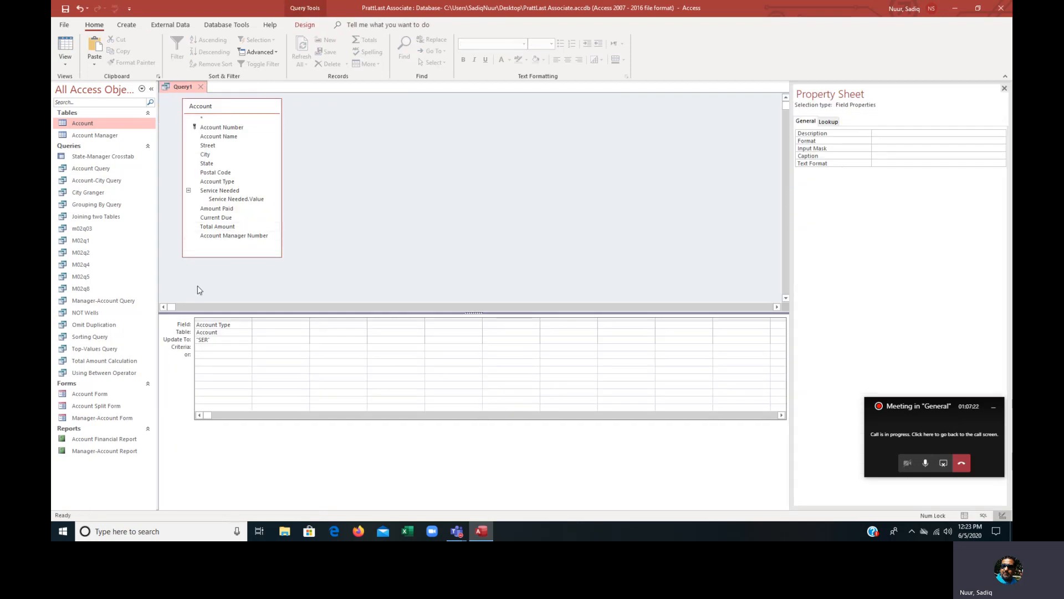
Add Account Manager Number to the query with the criterion 31, and set the Account Type update value to IND.
double_click(223, 237)
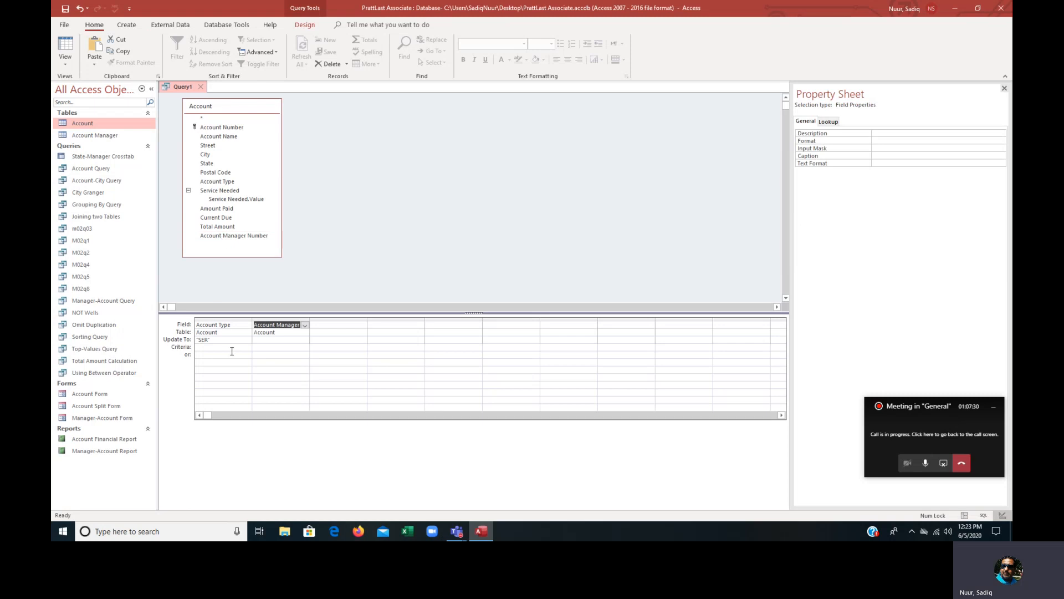
click(256, 348)
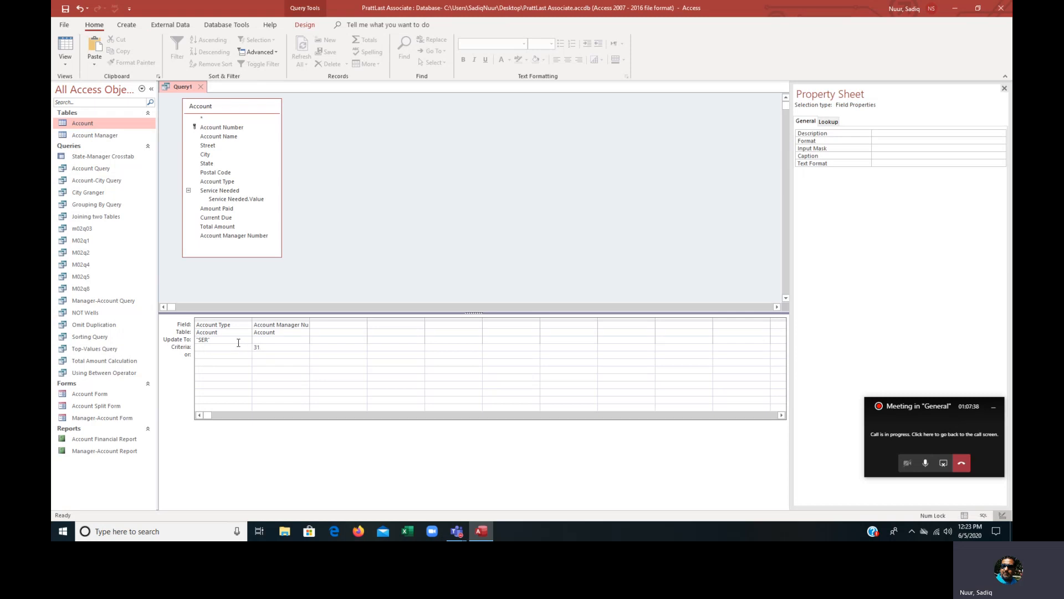
double_click(310, 318)
click(222, 339)
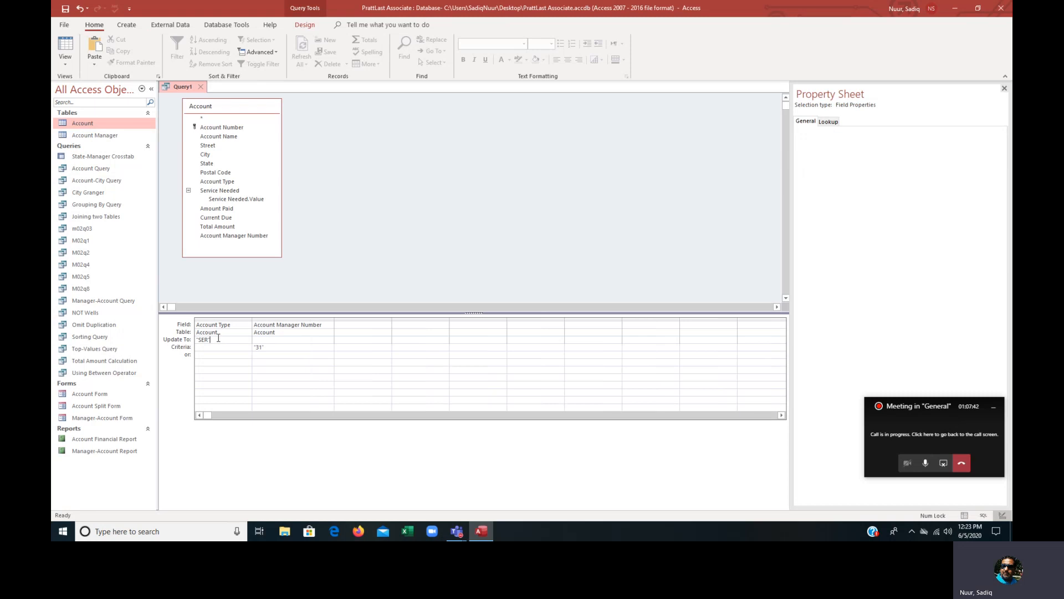
click(183, 341)
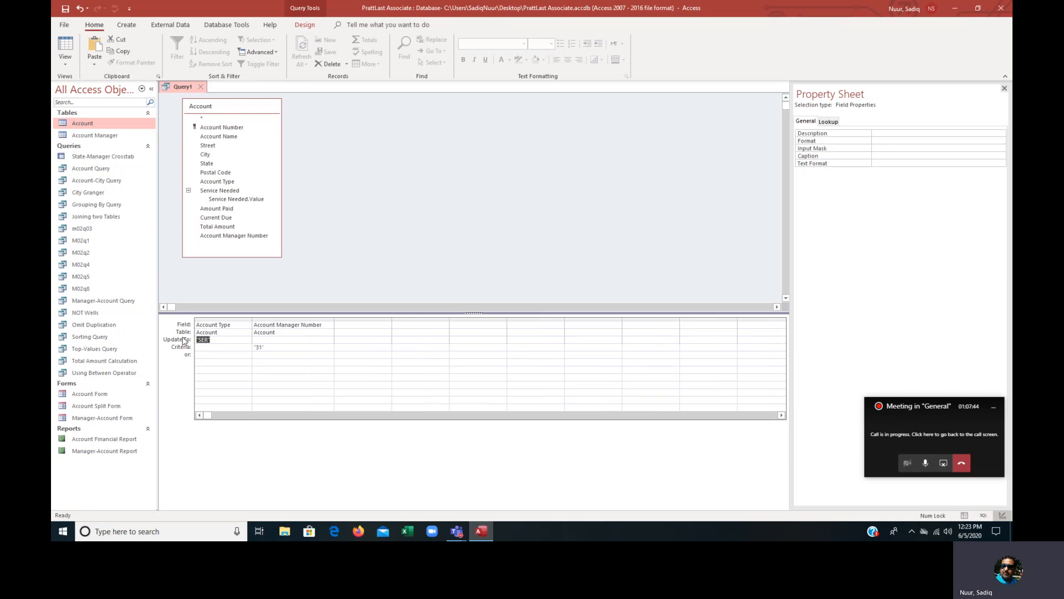
text(IND)
Run the update query for account manager 31, accept the update, and open the Account table to check the Account Type values.
click(306, 25)
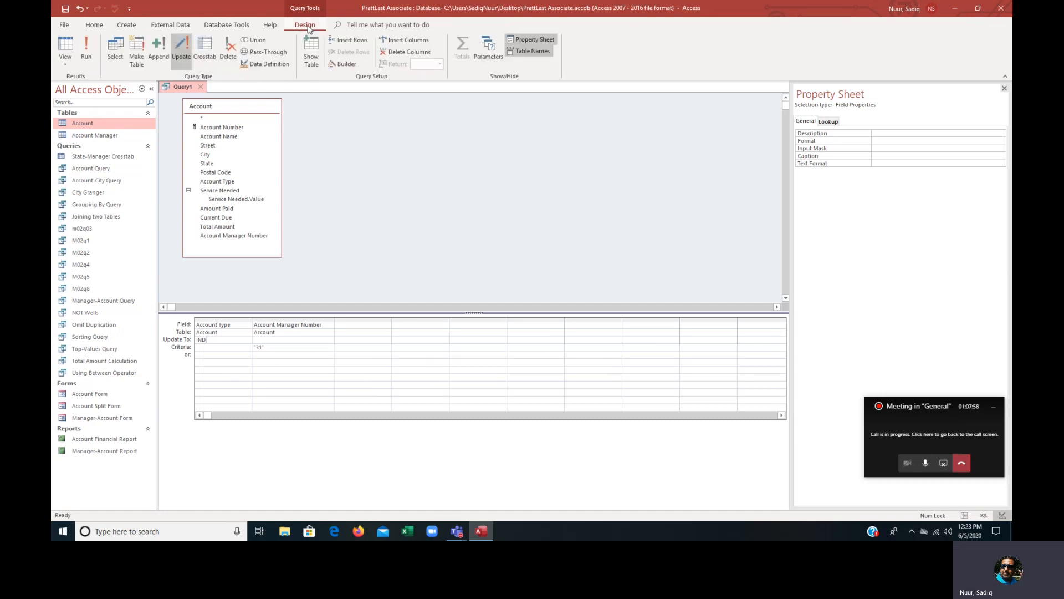
click(86, 55)
drag(497, 249, 469, 152)
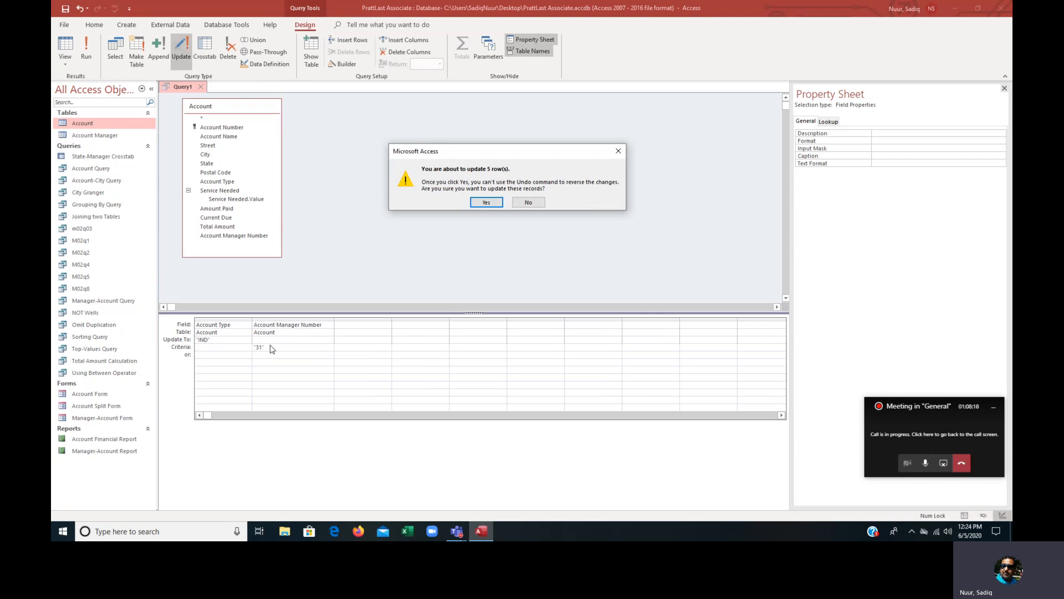
click(486, 203)
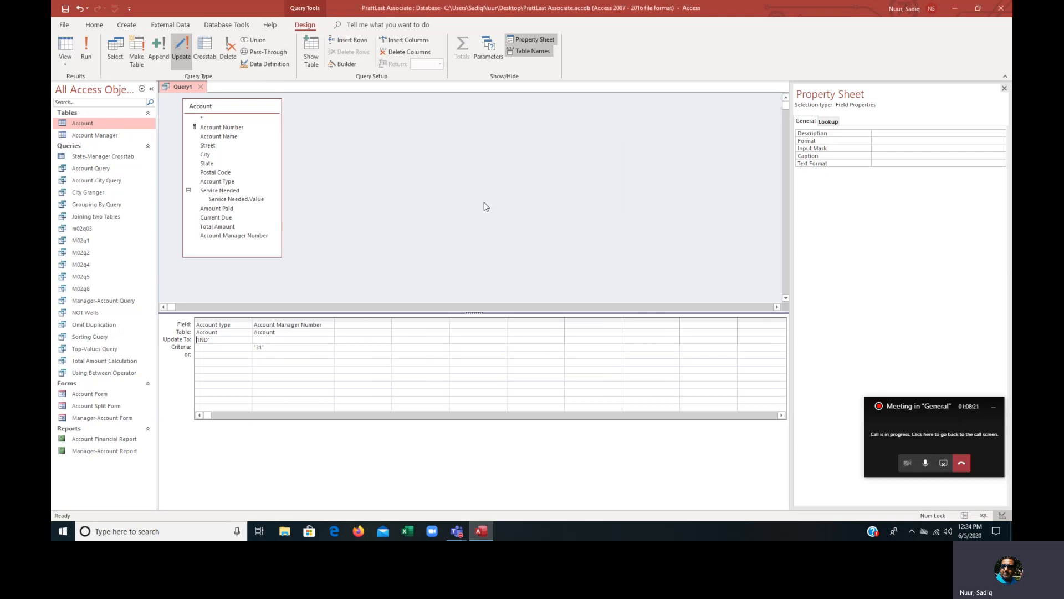
double_click(89, 124)
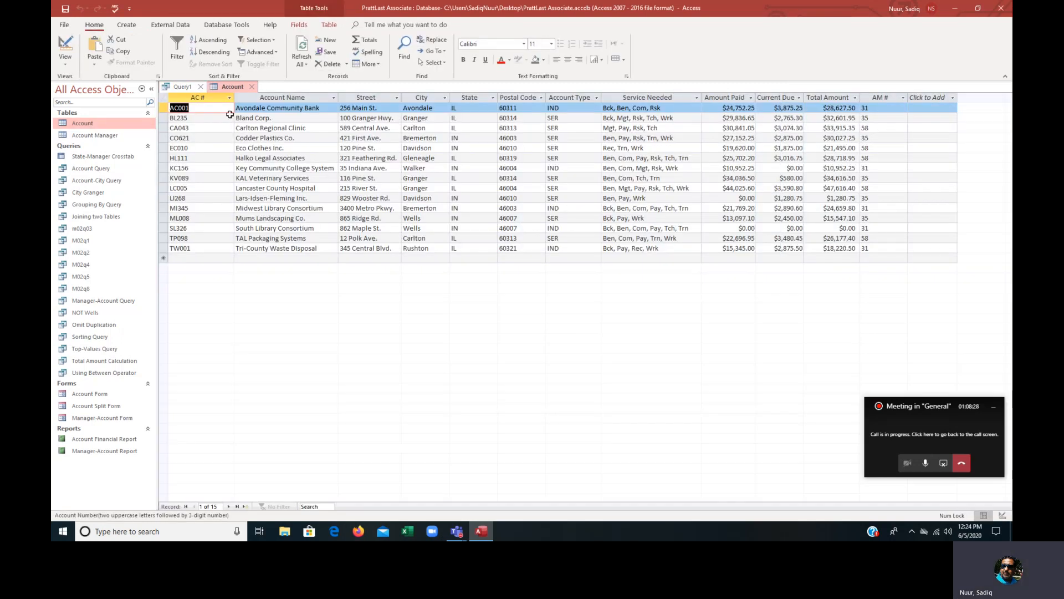
Examine the Account Type and AM # values of the manager 31 records in the Account table, and close the table.
click(548, 108)
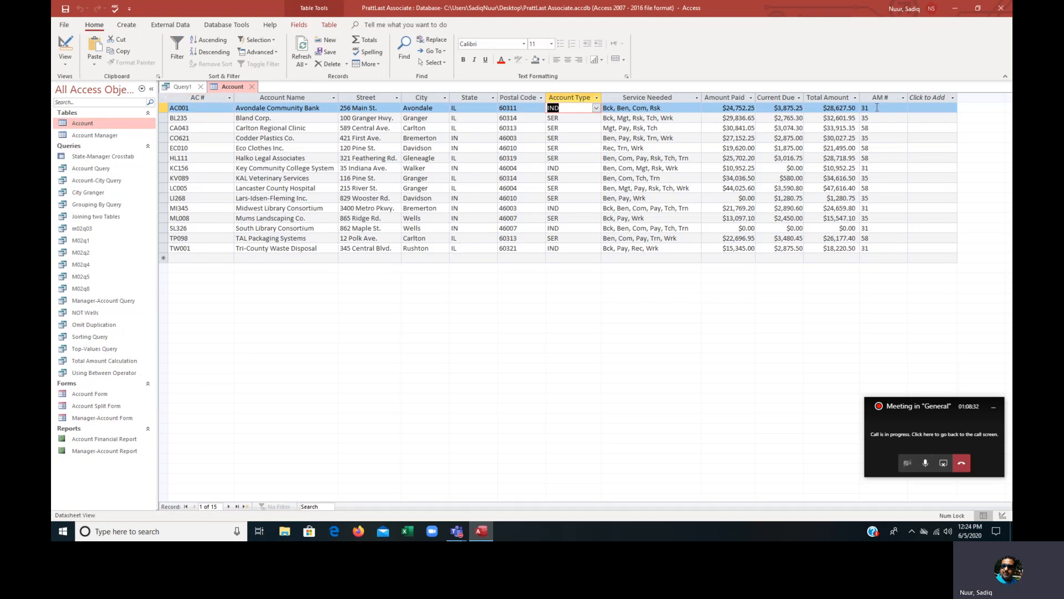
click(876, 106)
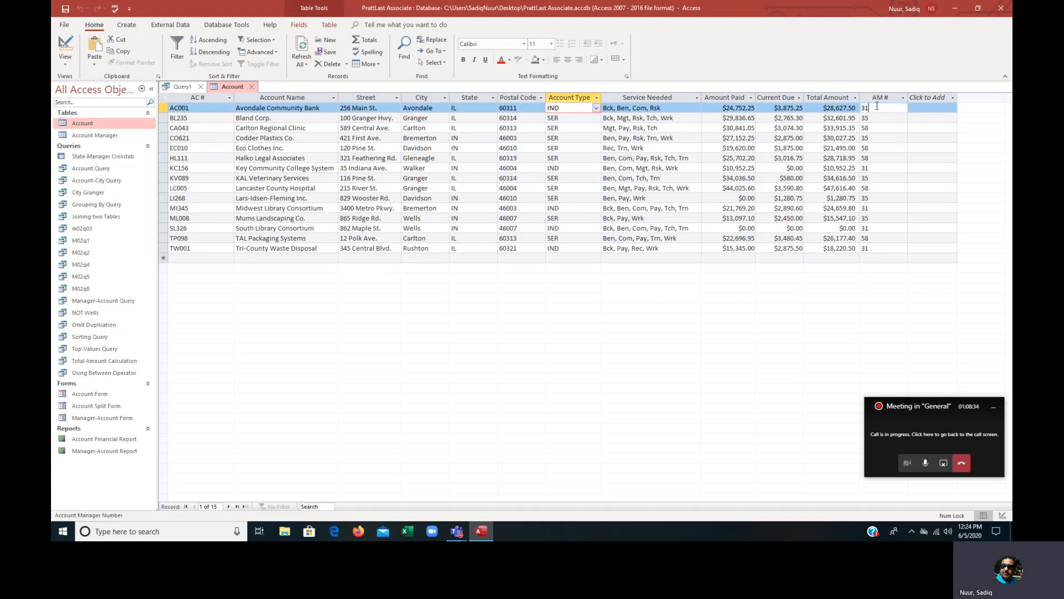
click(874, 171)
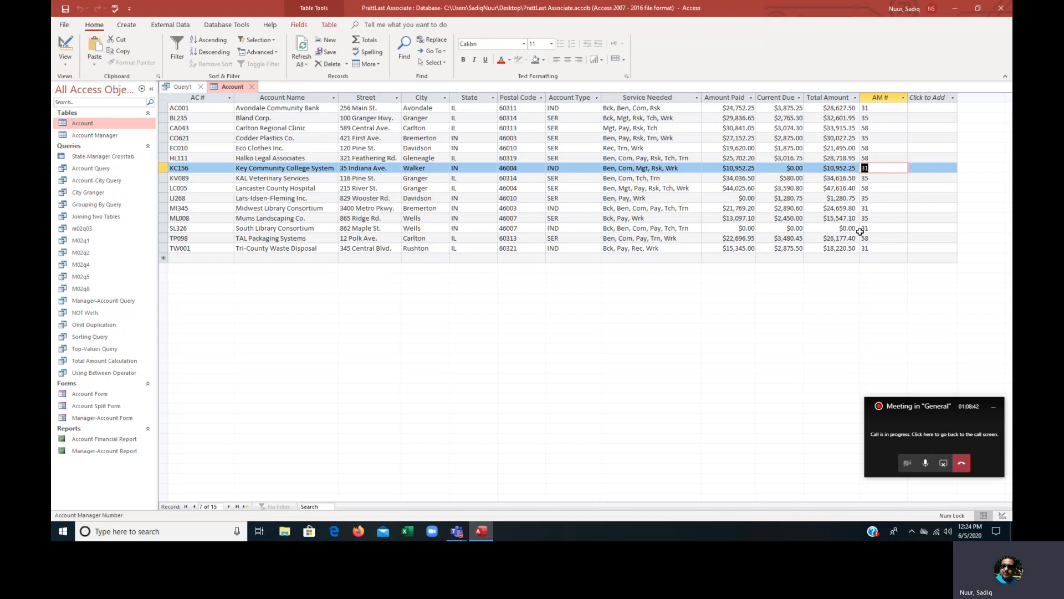
drag(876, 228, 749, 227)
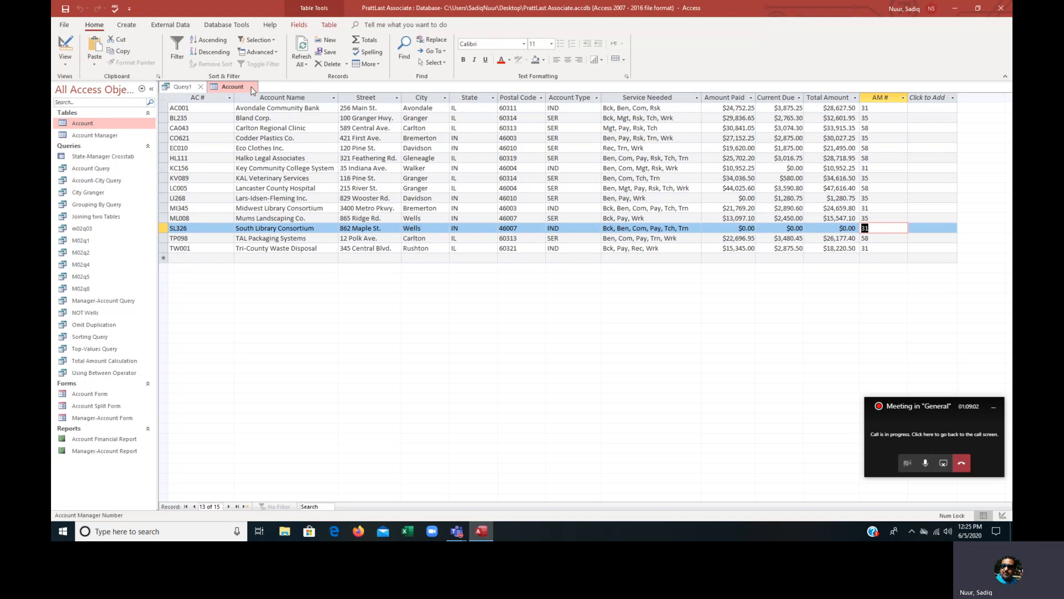
click(253, 87)
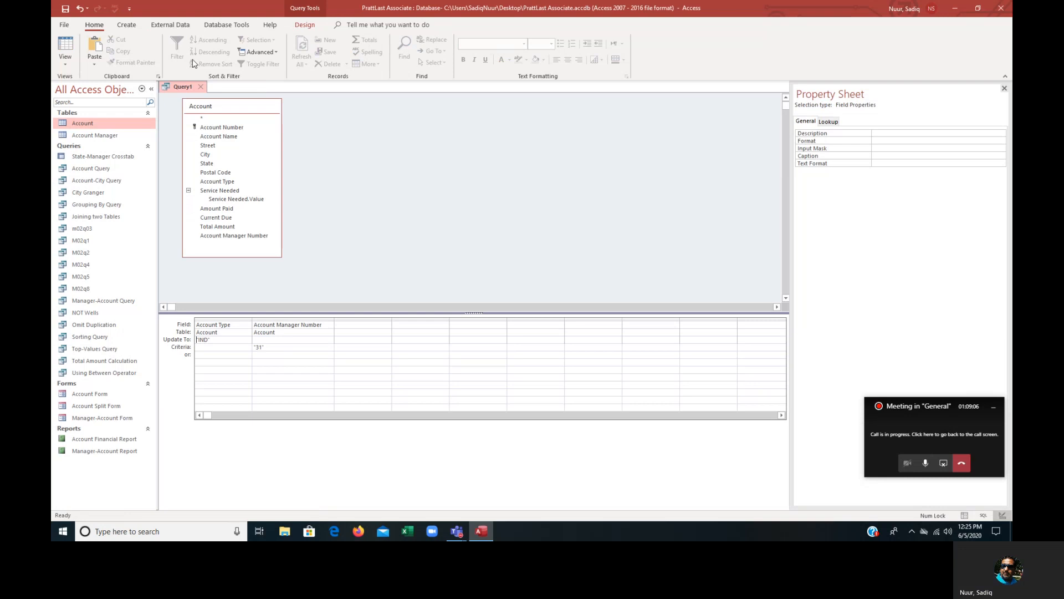
Change the query to a delete query with Account Type criterion "SER", and remove the Account Manager Number column.
click(304, 25)
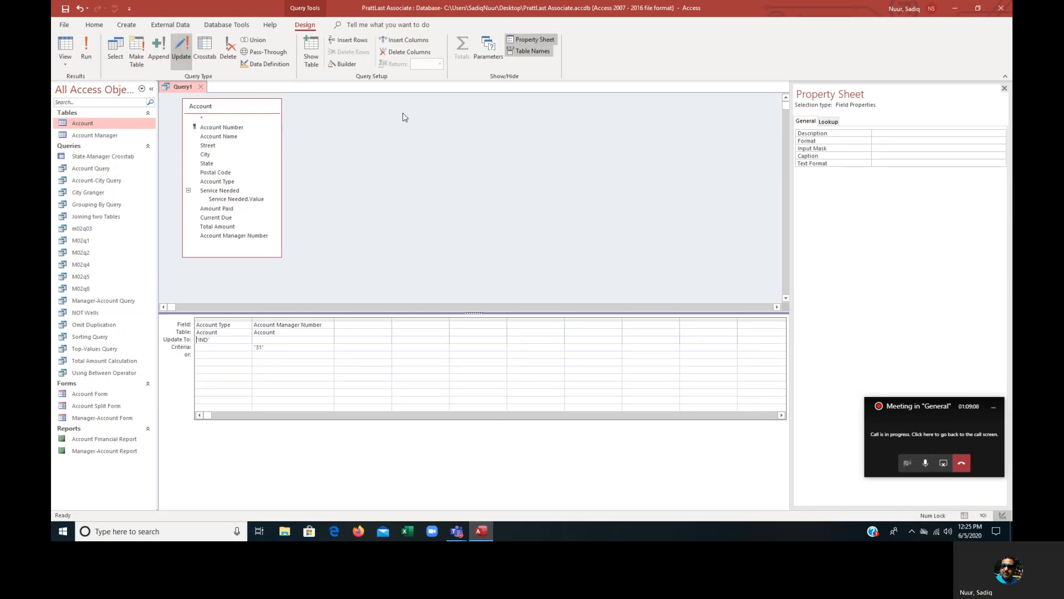
click(228, 49)
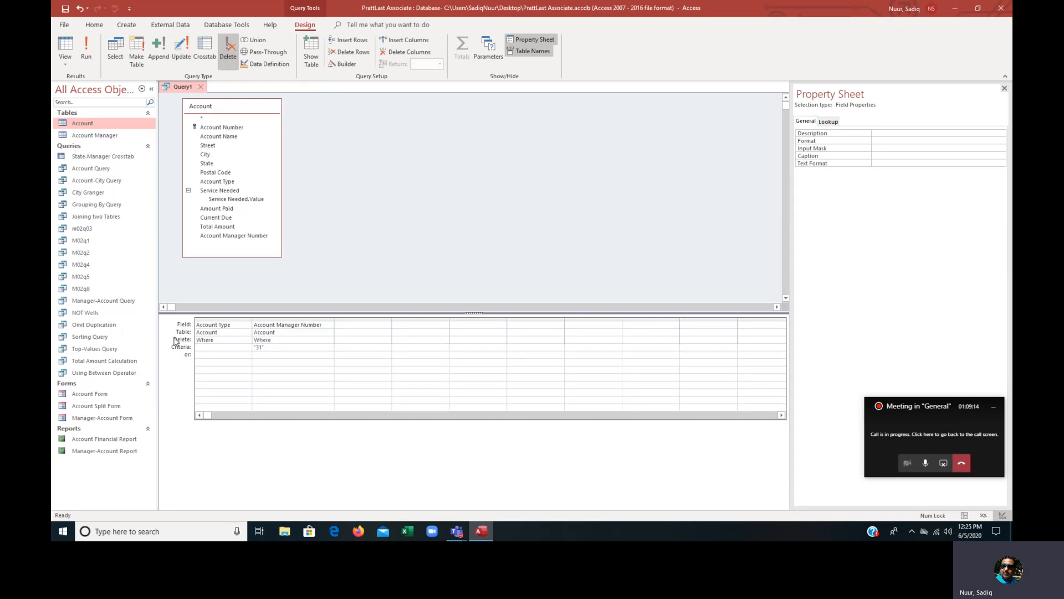
click(221, 341)
click(247, 340)
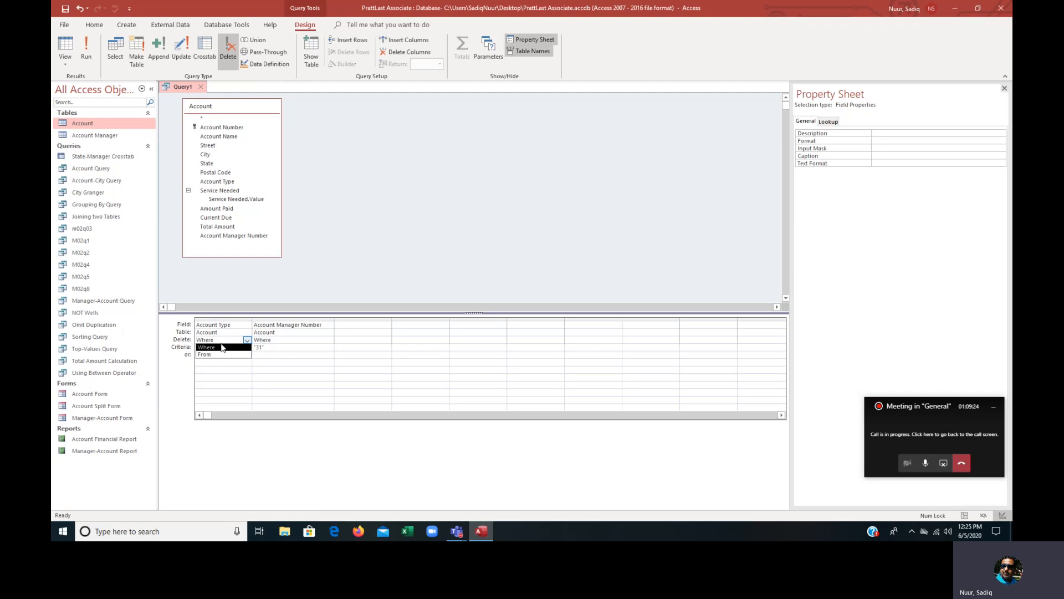
click(220, 362)
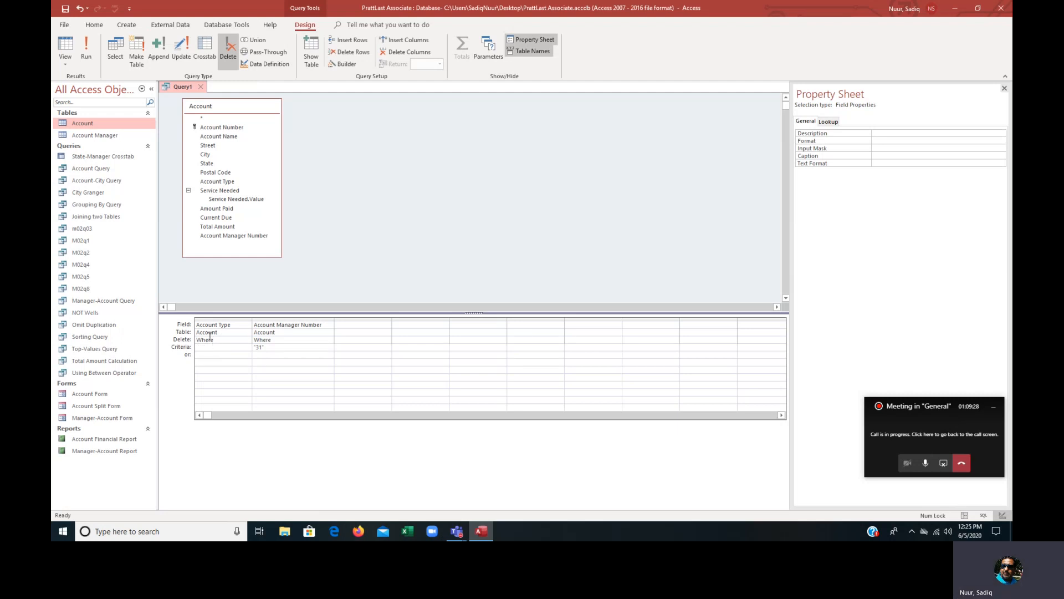
text(SER)
click(277, 319)
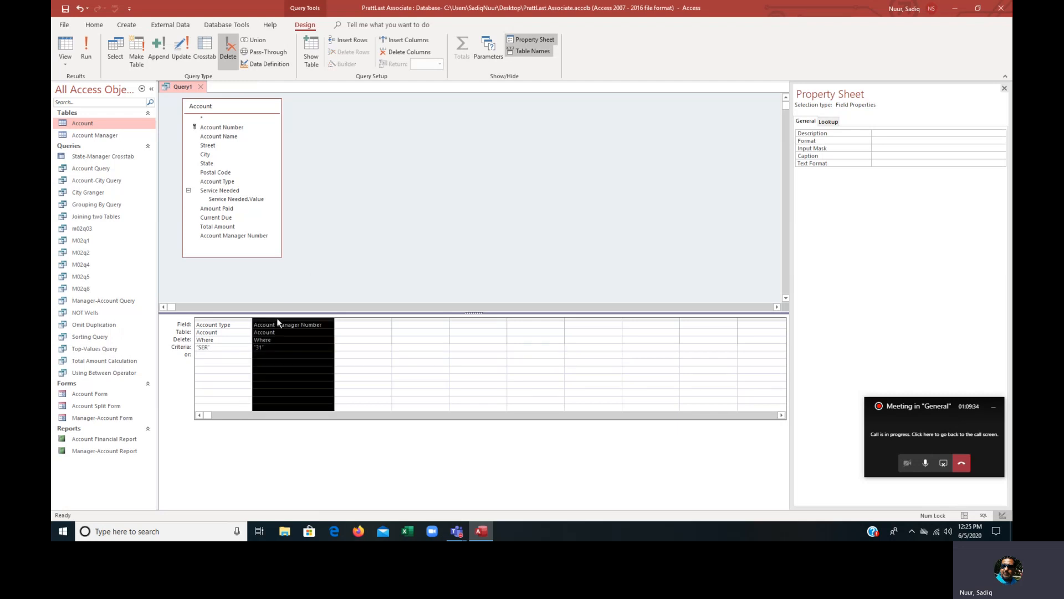
key(Delete)
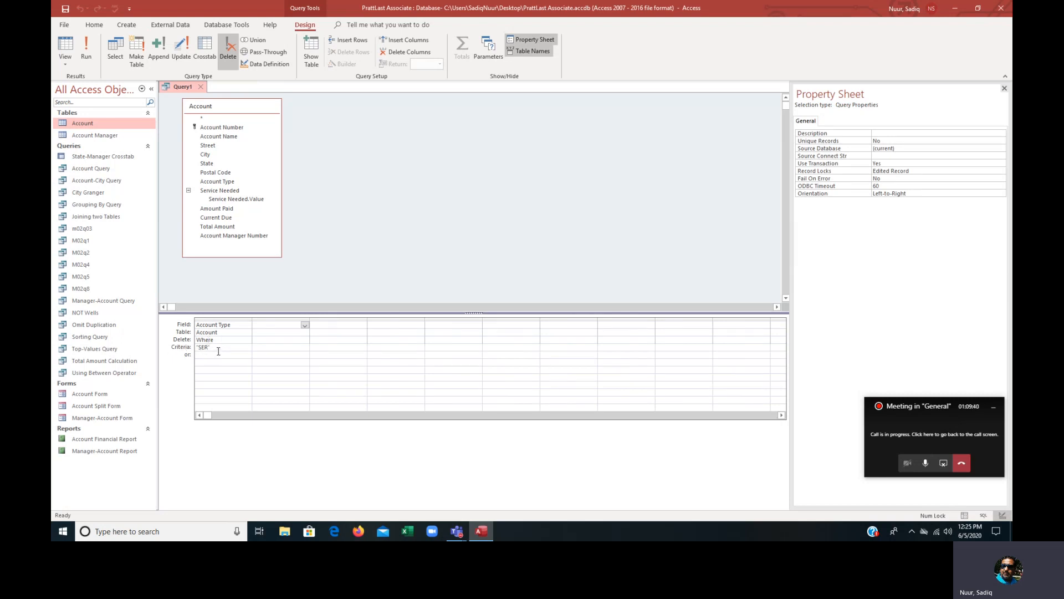
Run the delete query, confirming the row deletion, and check the remaining records in the Account table.
click(86, 53)
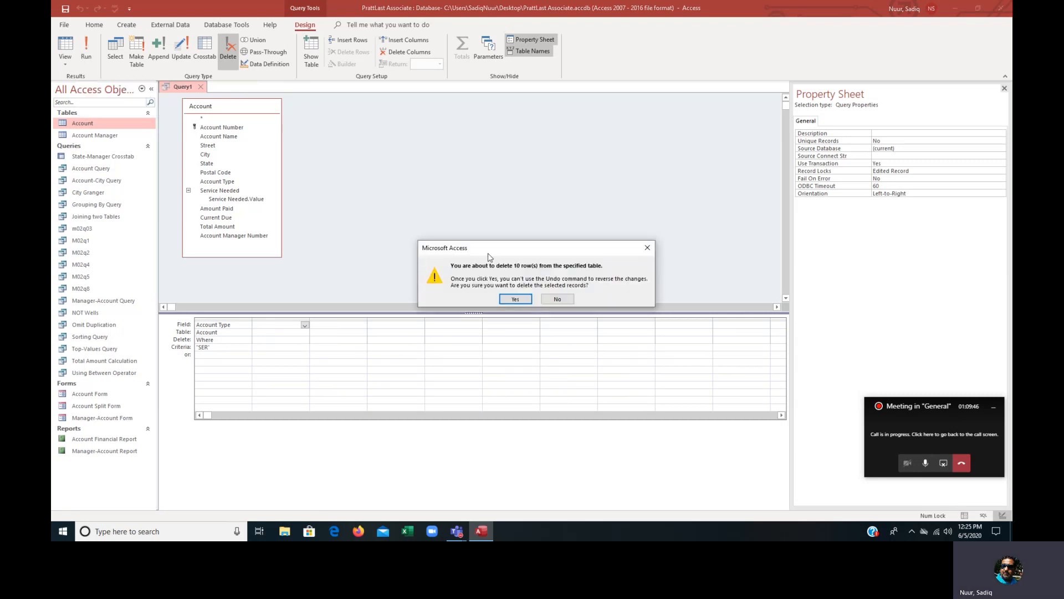
drag(490, 257, 433, 149)
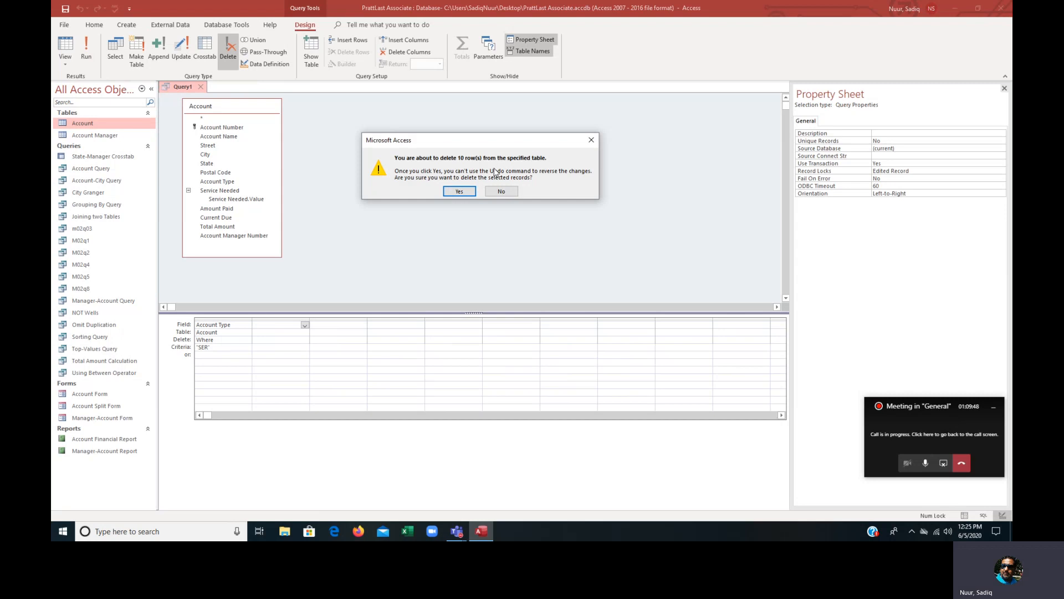
click(457, 191)
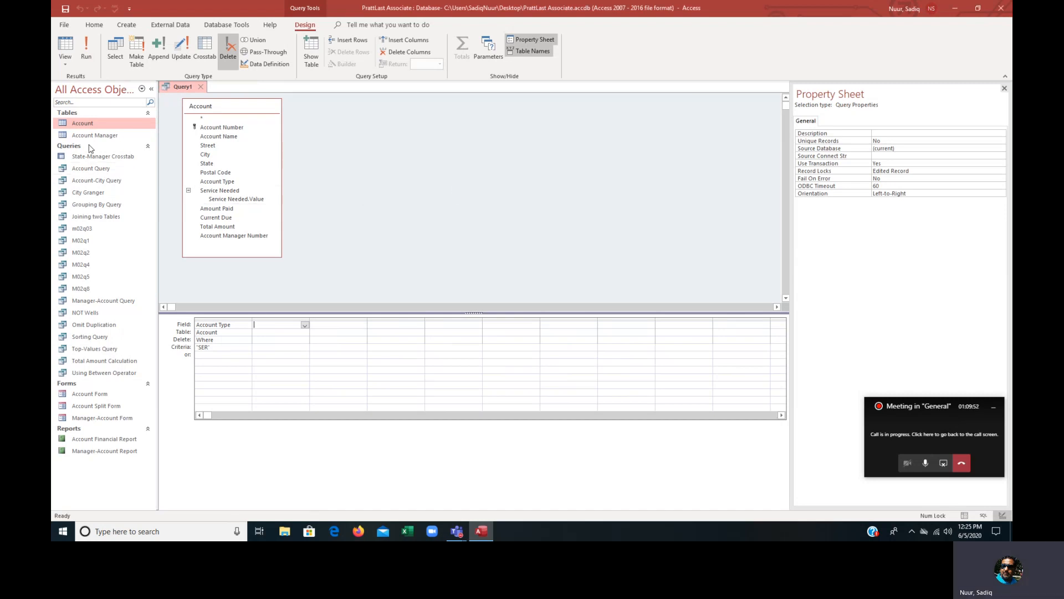
double_click(83, 122)
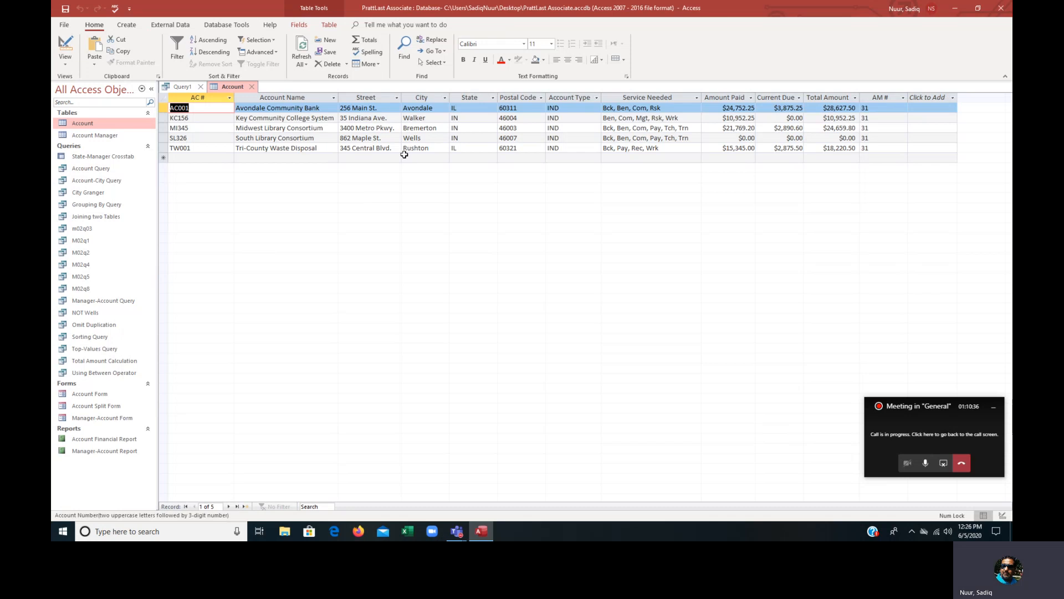
click(251, 86)
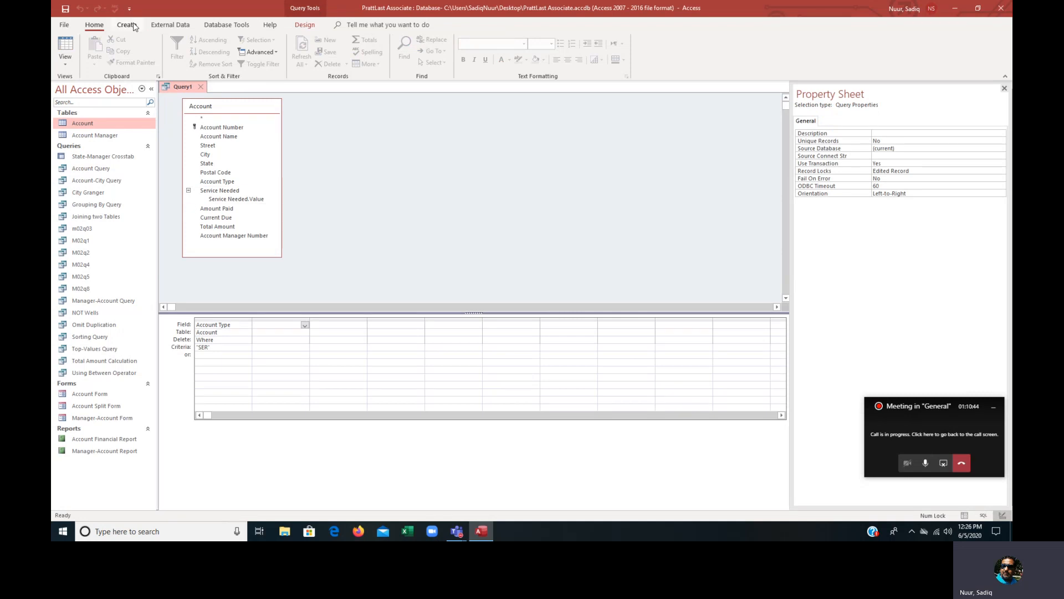
Change the query back to an update query and clear the criterion of the Account Type field.
click(306, 26)
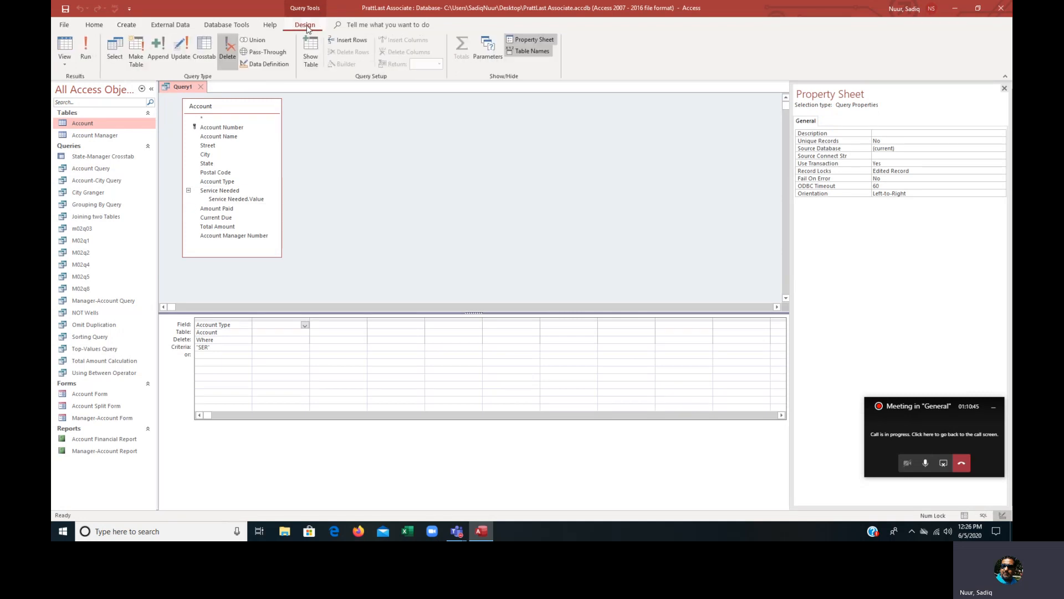
click(182, 47)
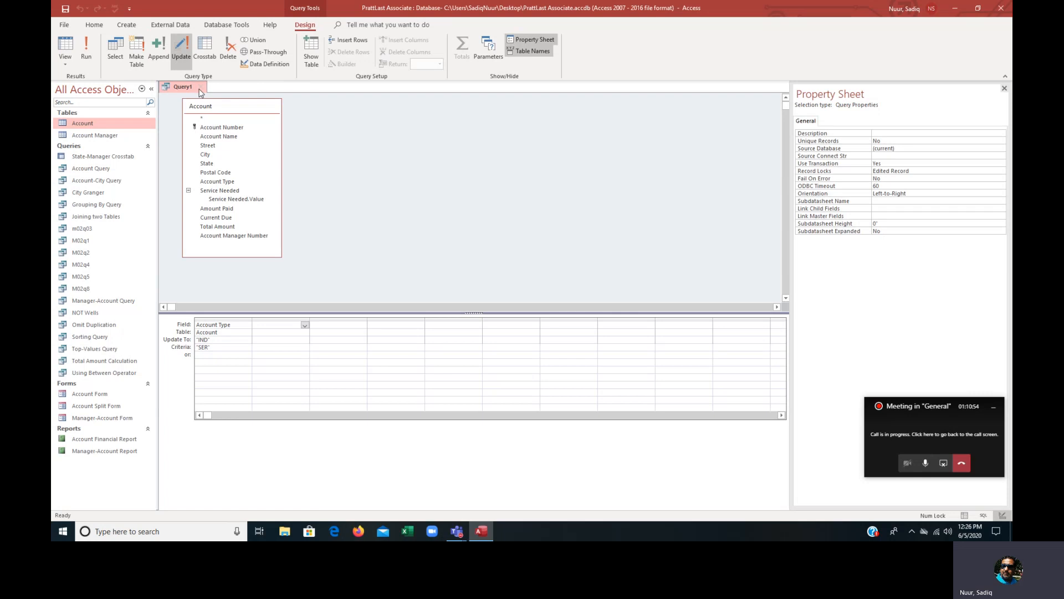
drag(215, 349, 184, 346)
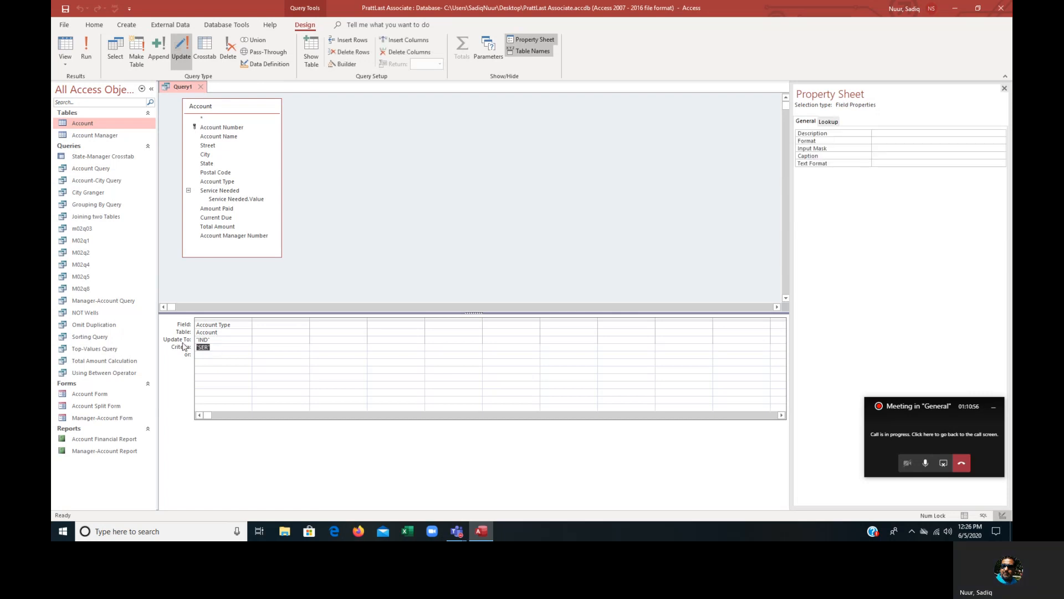
key(Delete)
Close the query and save its design under the name Updated Query.
click(201, 86)
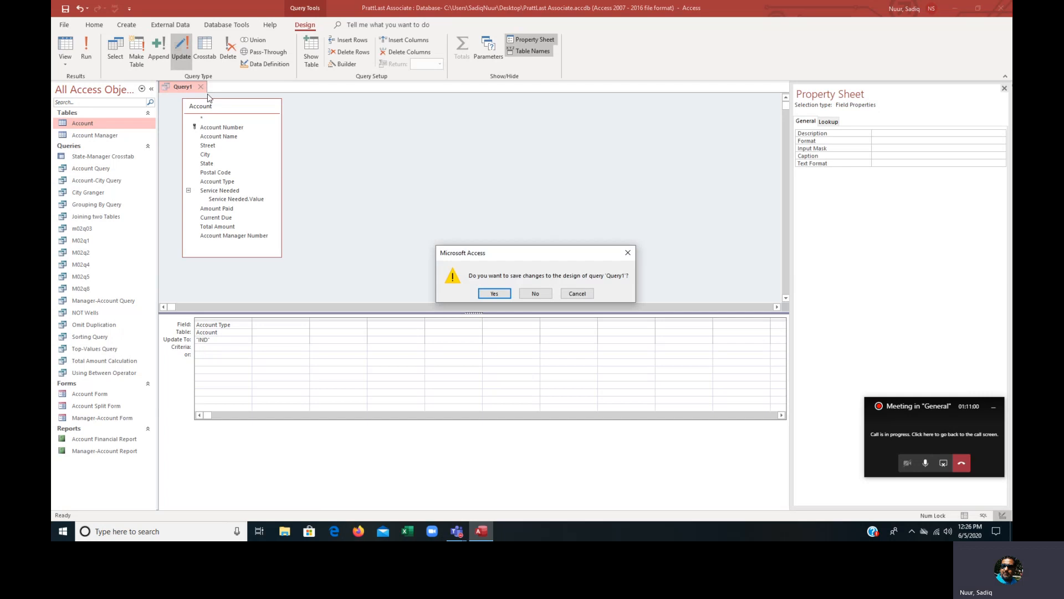
click(487, 295)
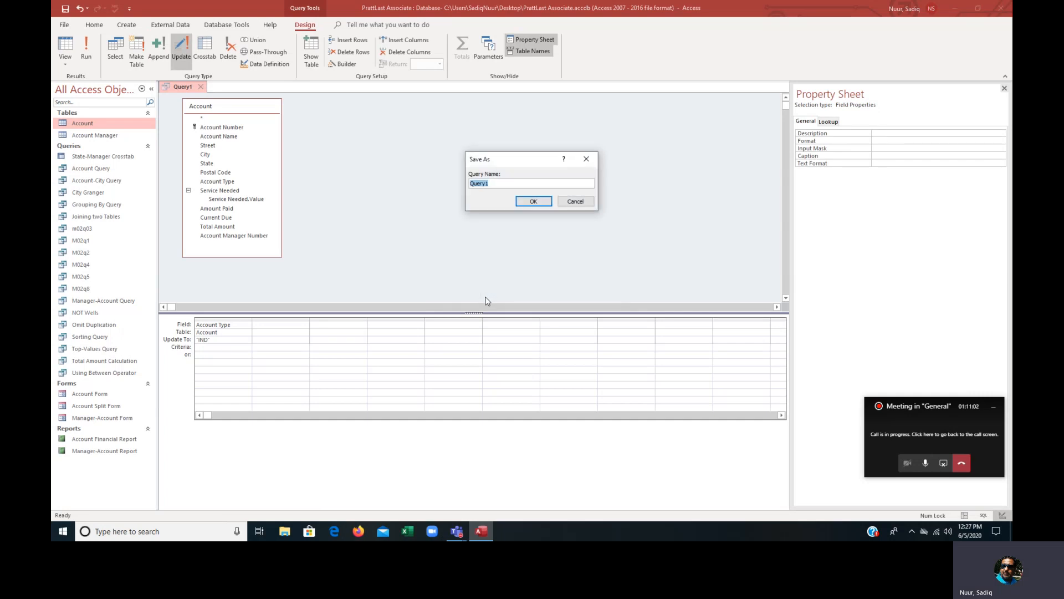
text(Updated Query)
click(537, 201)
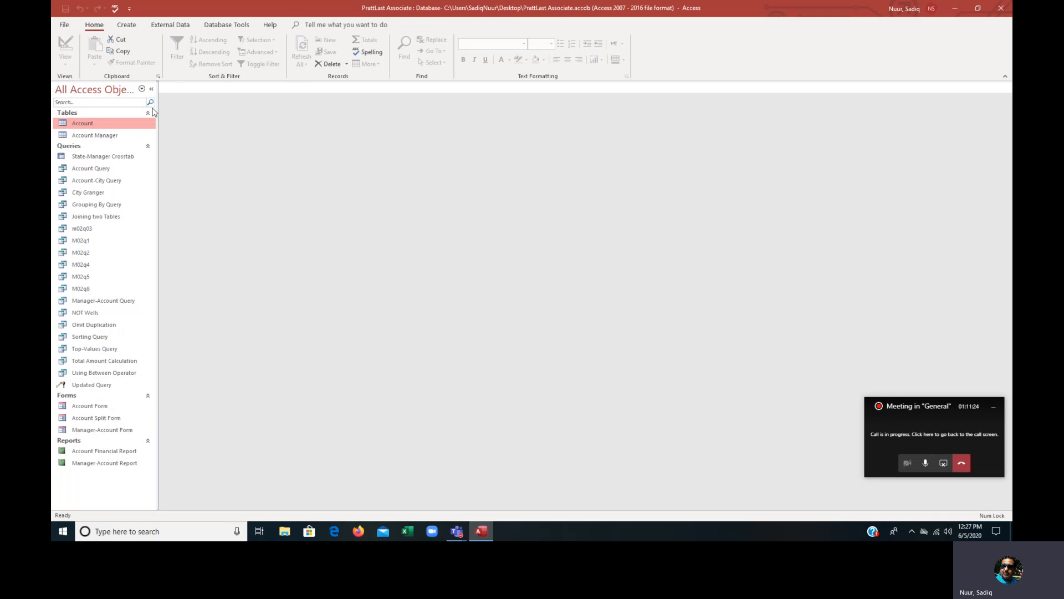
click(62, 25)
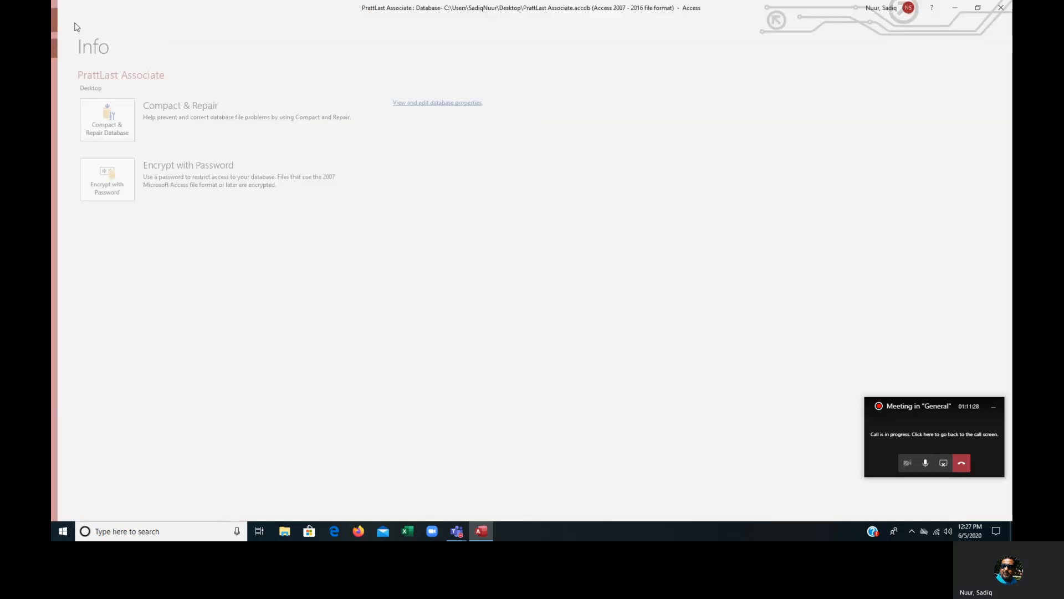
click(75, 22)
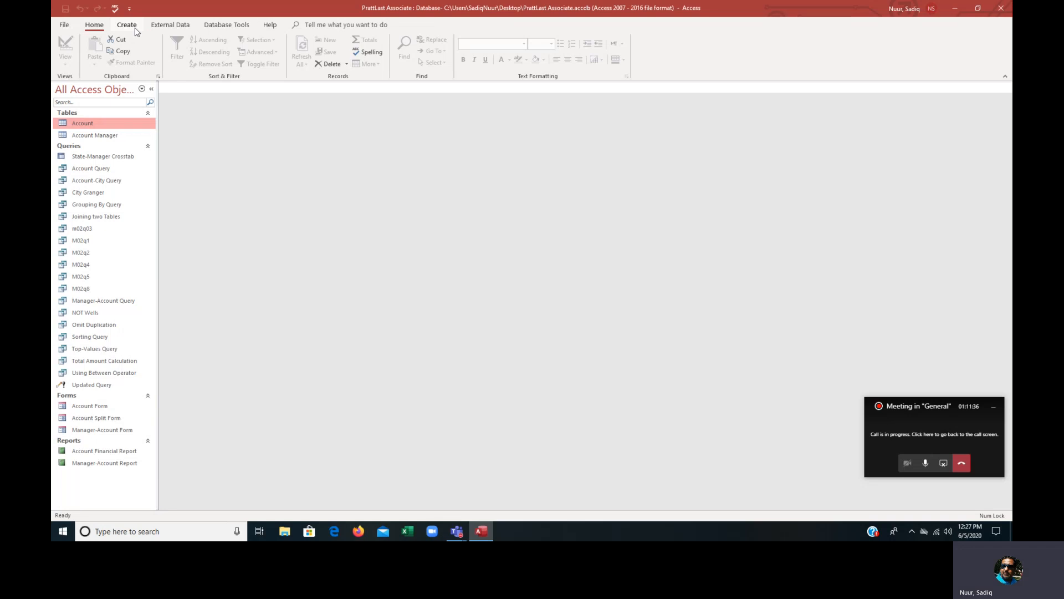
Start an import from an Access database, with PrattLast Associate.accdb in the Documents folder as the source file.
click(170, 25)
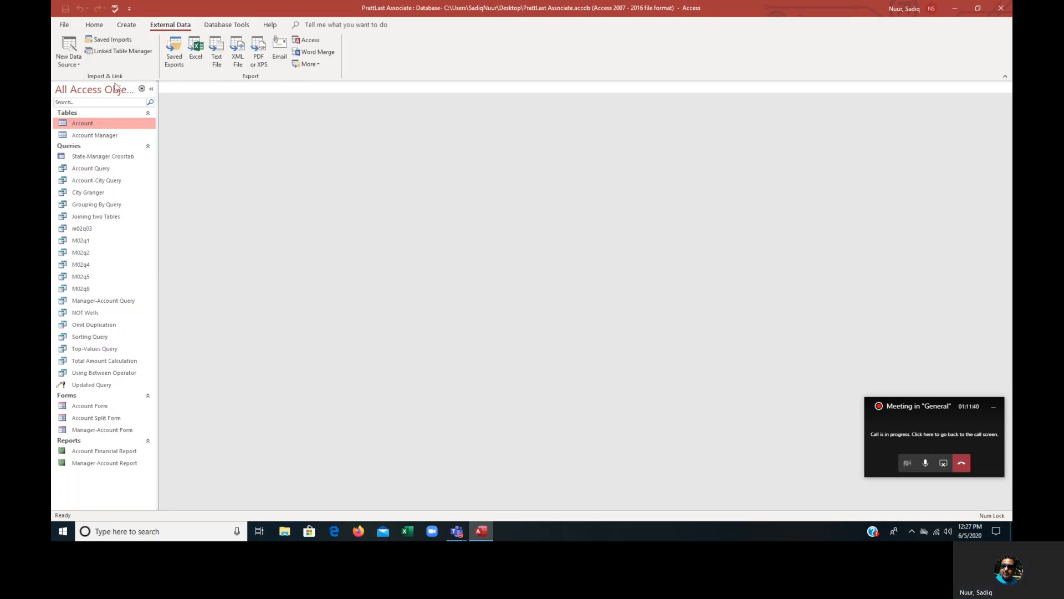
click(71, 62)
mouse_move(91, 108)
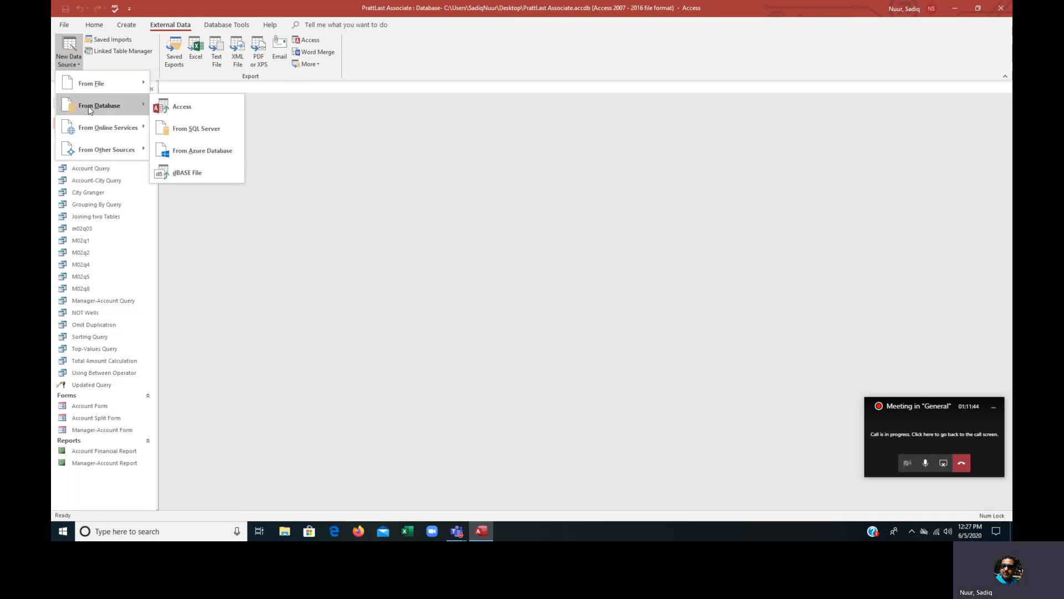
click(194, 106)
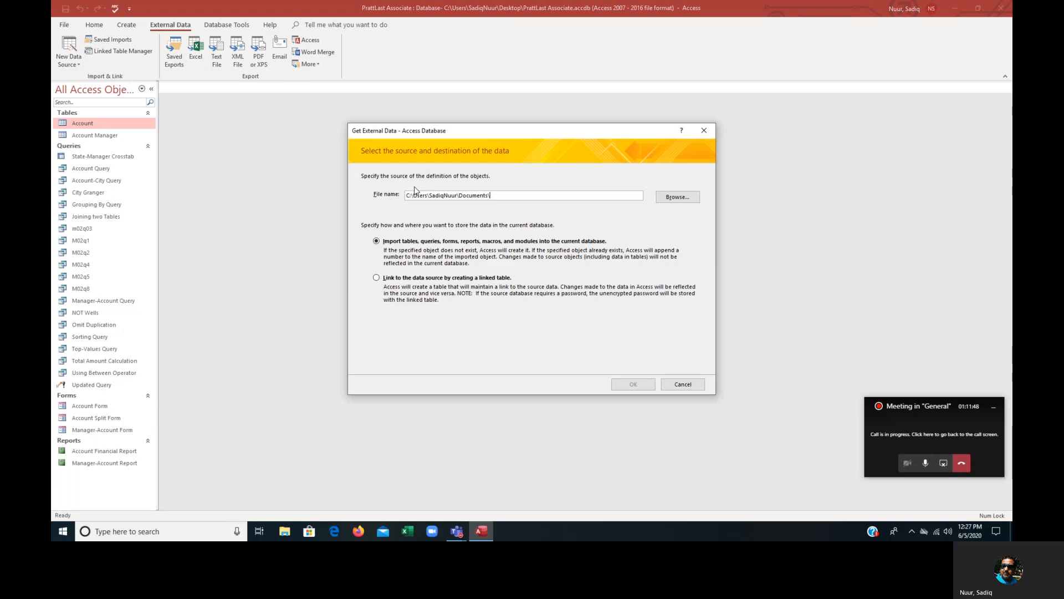
click(677, 198)
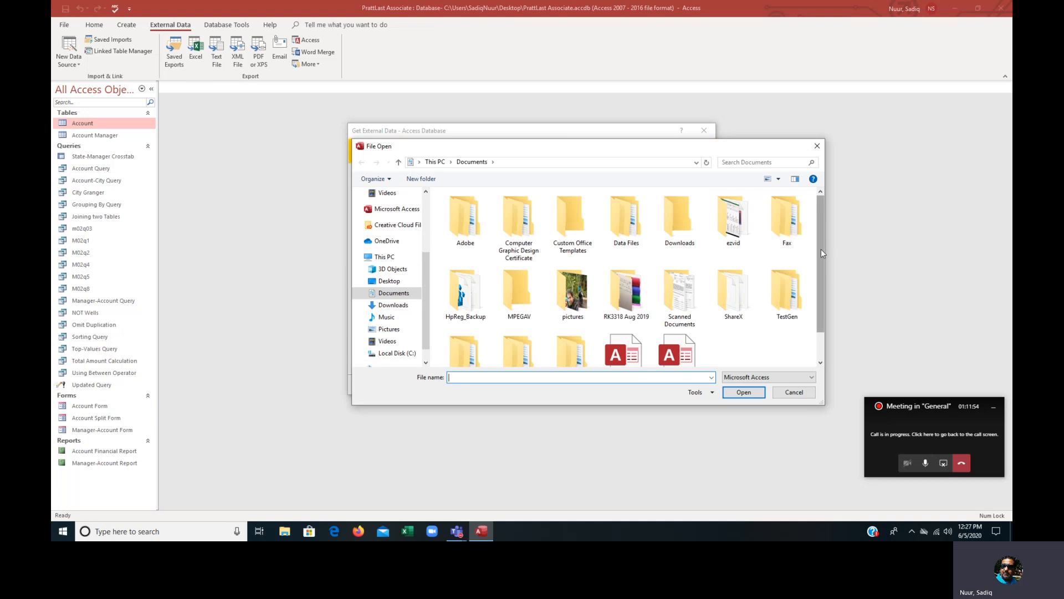
drag(820, 247, 823, 291)
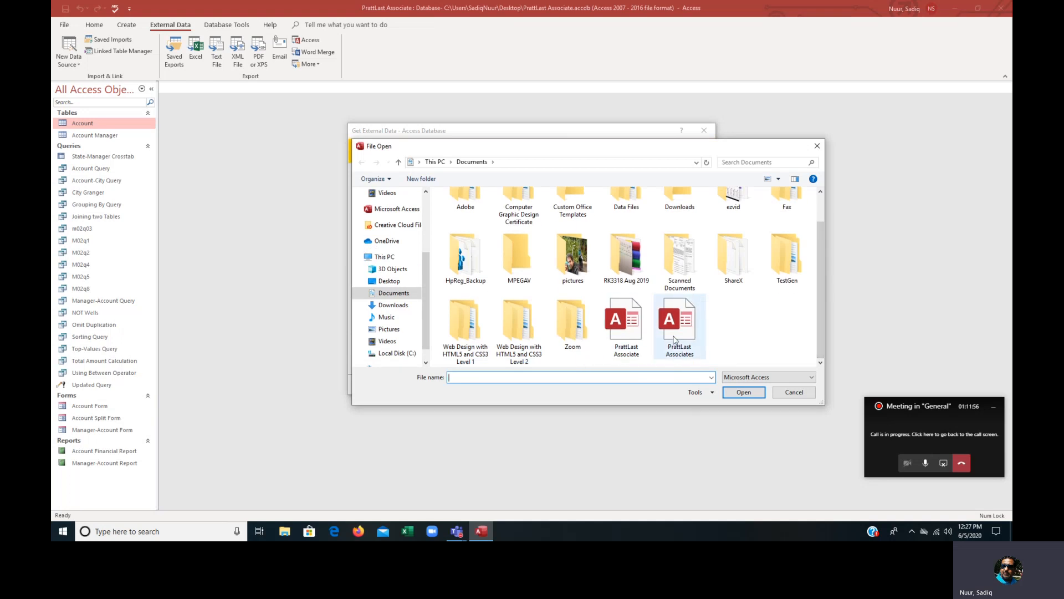
double_click(623, 328)
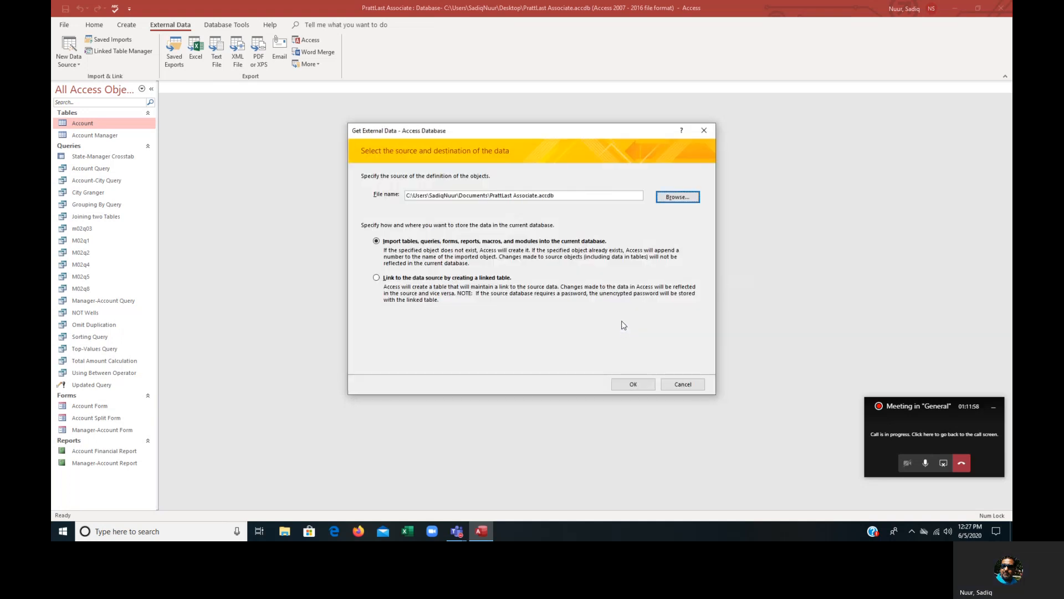
click(631, 384)
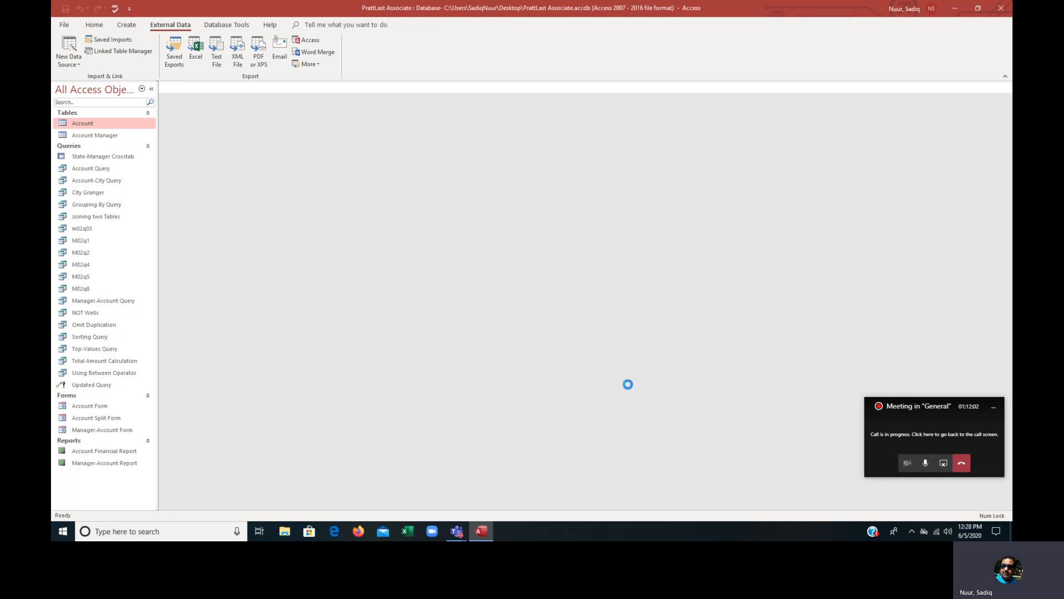
Import the Account table without saving the import steps, and open the imported copy.
drag(213, 26, 518, 92)
click(386, 118)
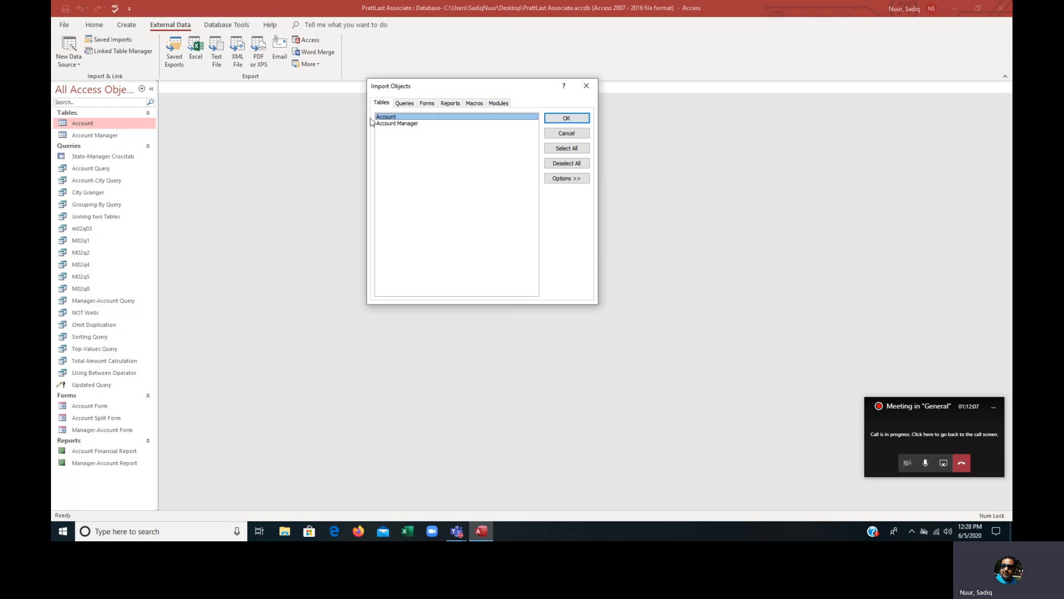
click(565, 121)
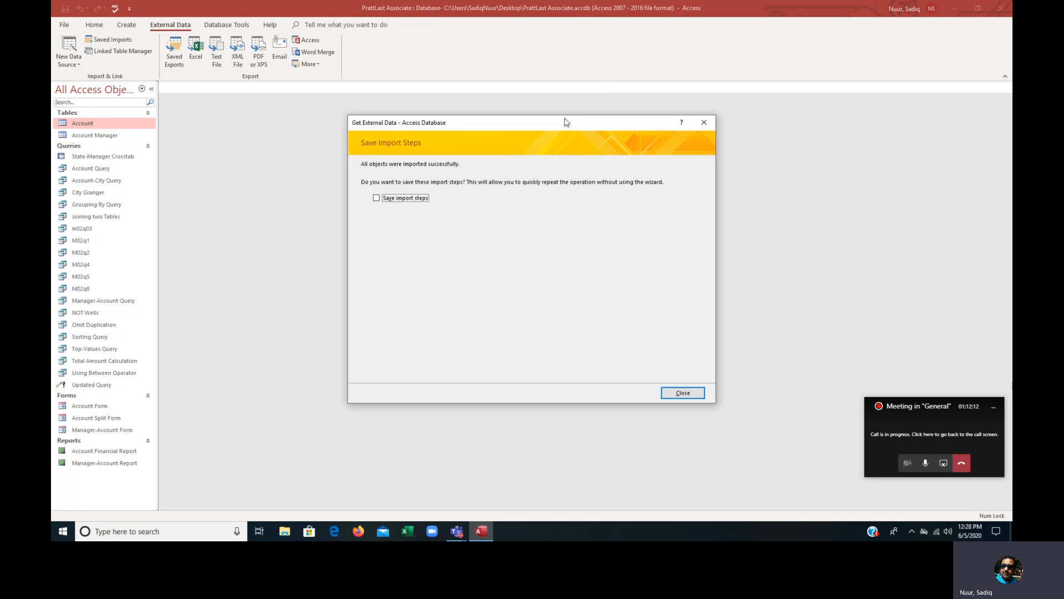
click(679, 393)
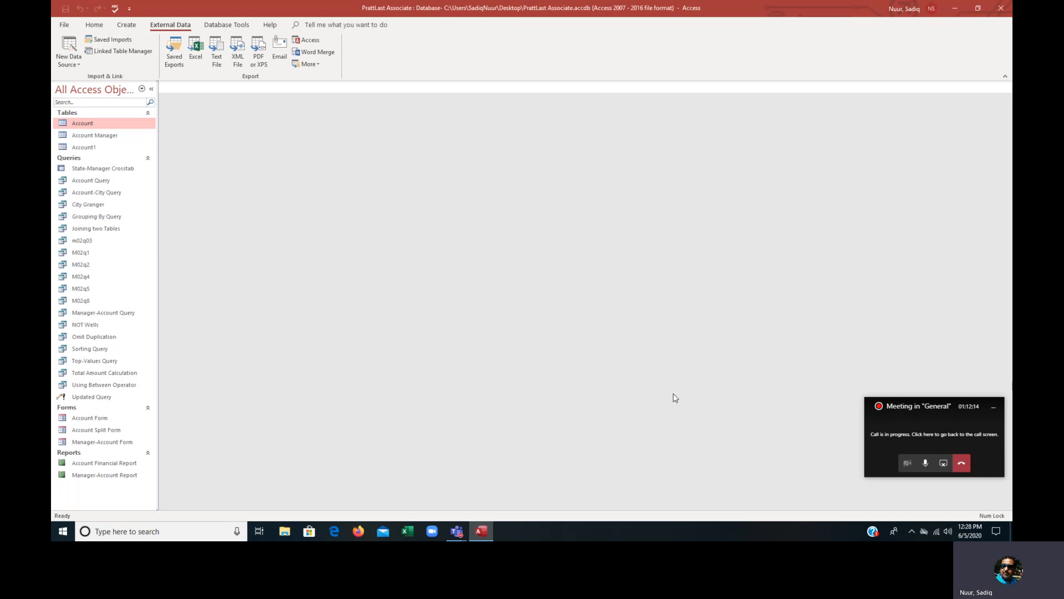
double_click(92, 148)
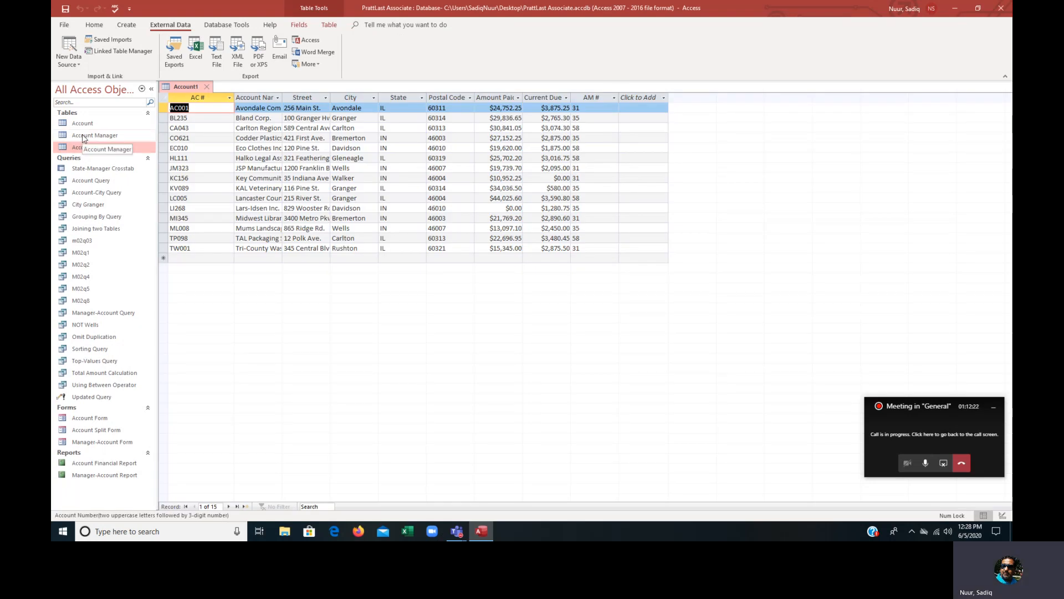
Compare the Account table with the imported copy Account1, and try to paste the clipboard contents into Account1's new record row.
double_click(82, 124)
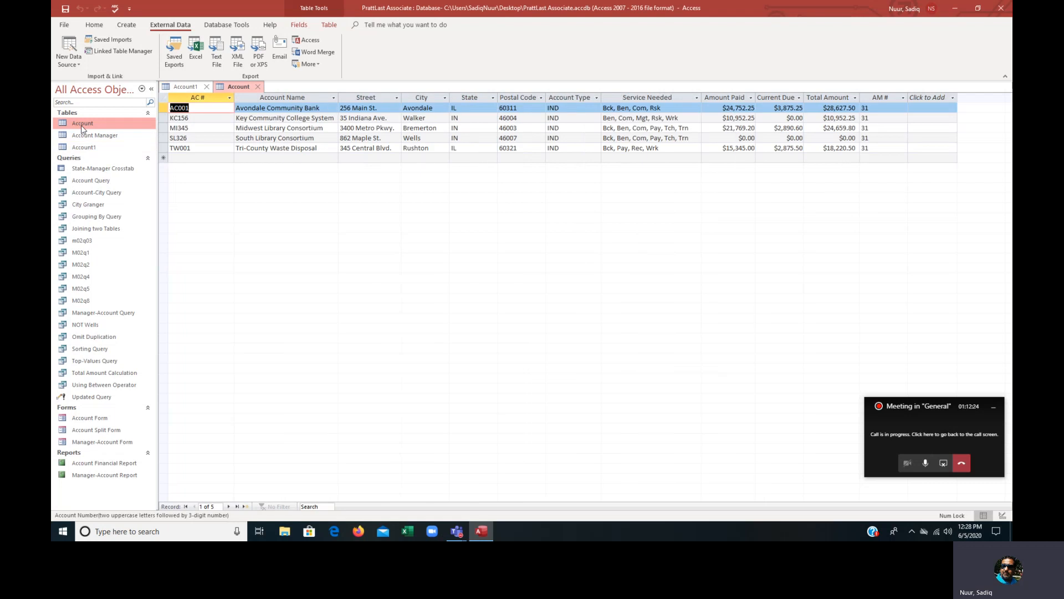
click(166, 138)
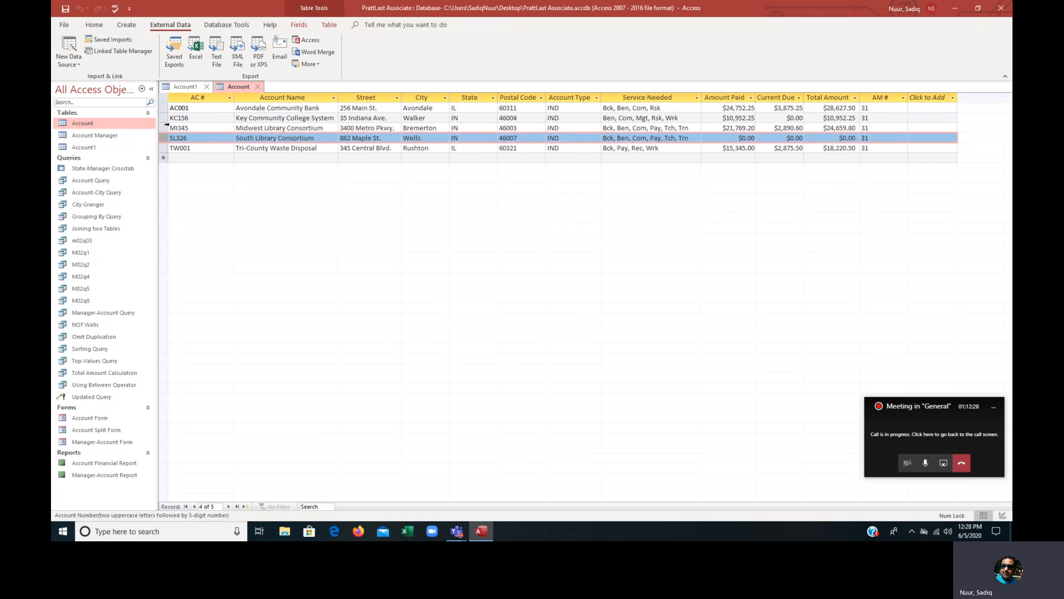
click(79, 147)
double_click(79, 148)
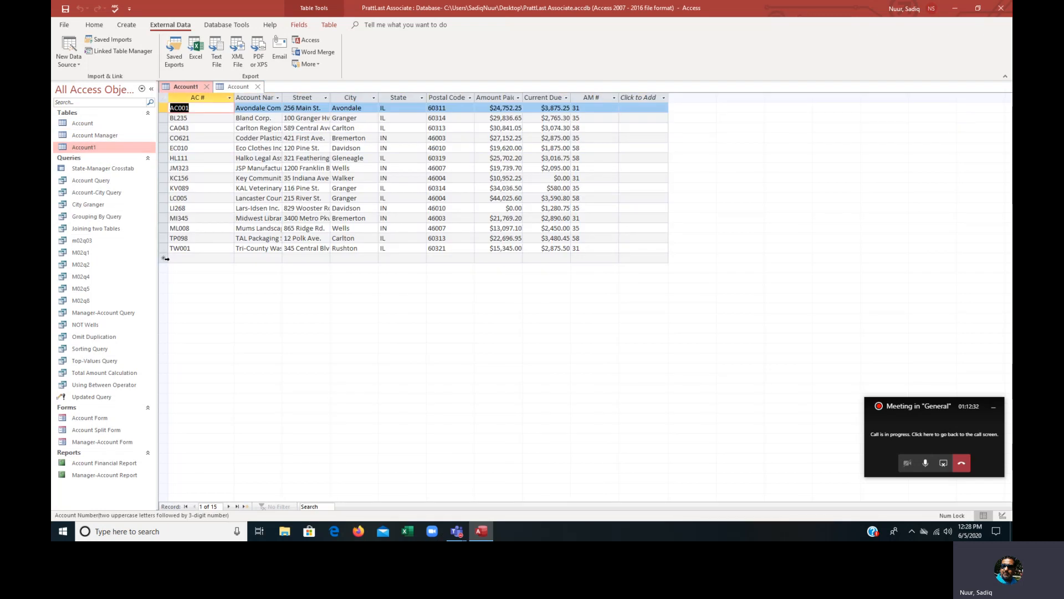
click(164, 257)
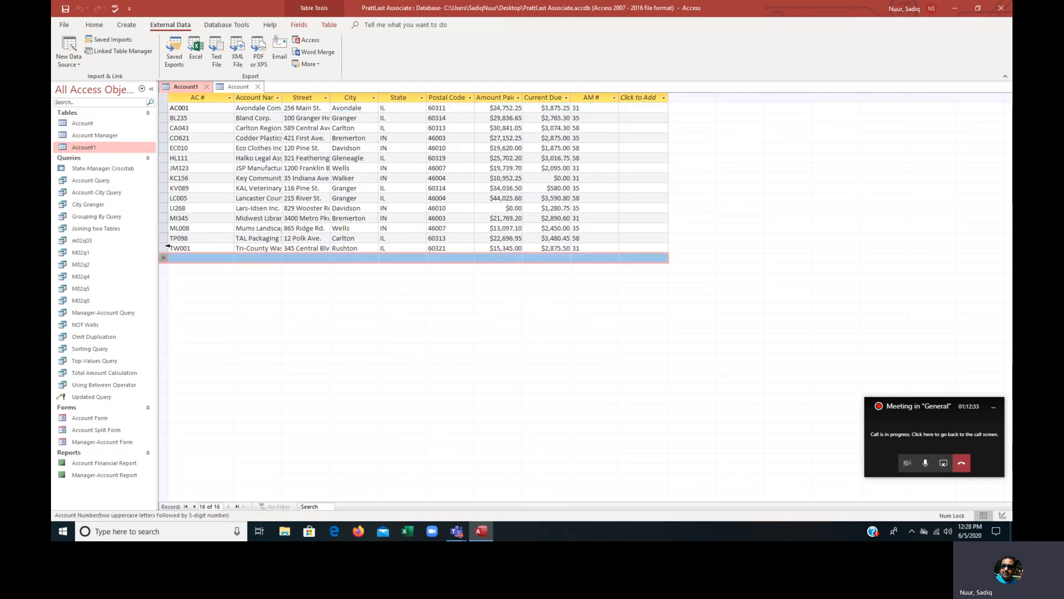
click(94, 25)
click(94, 65)
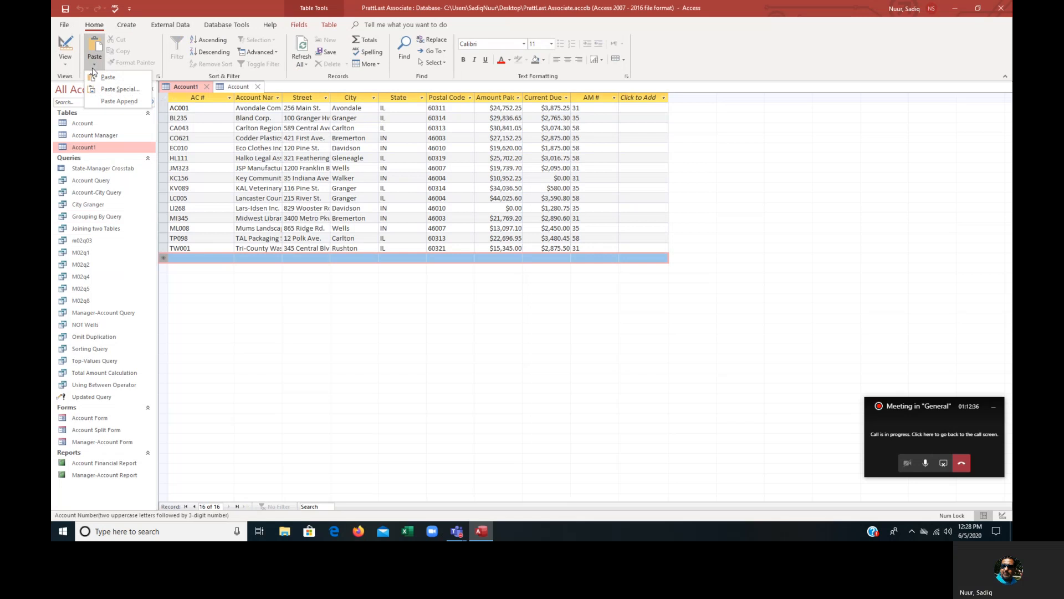
click(107, 77)
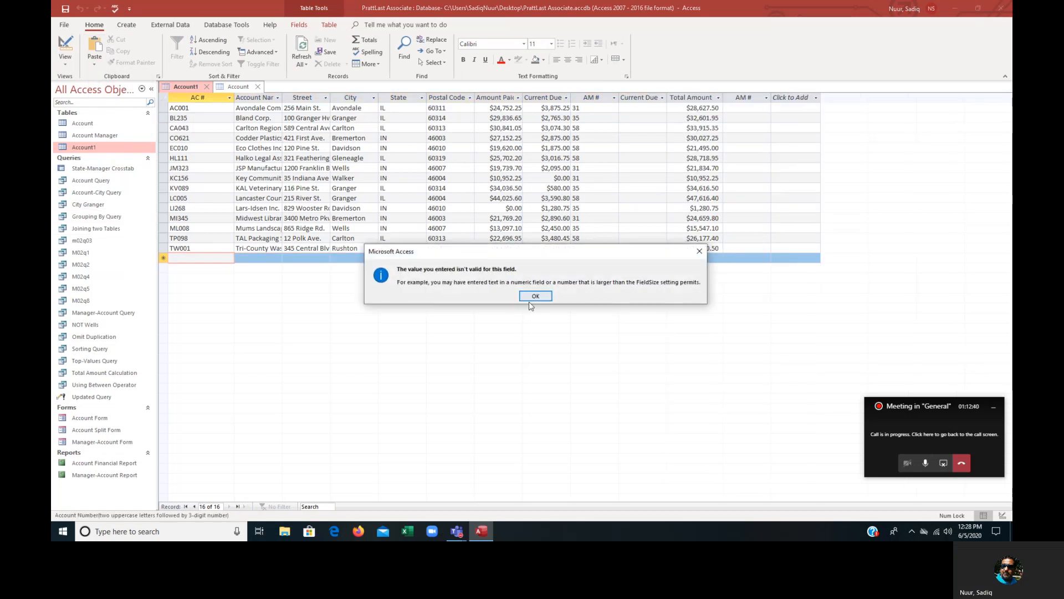
click(531, 298)
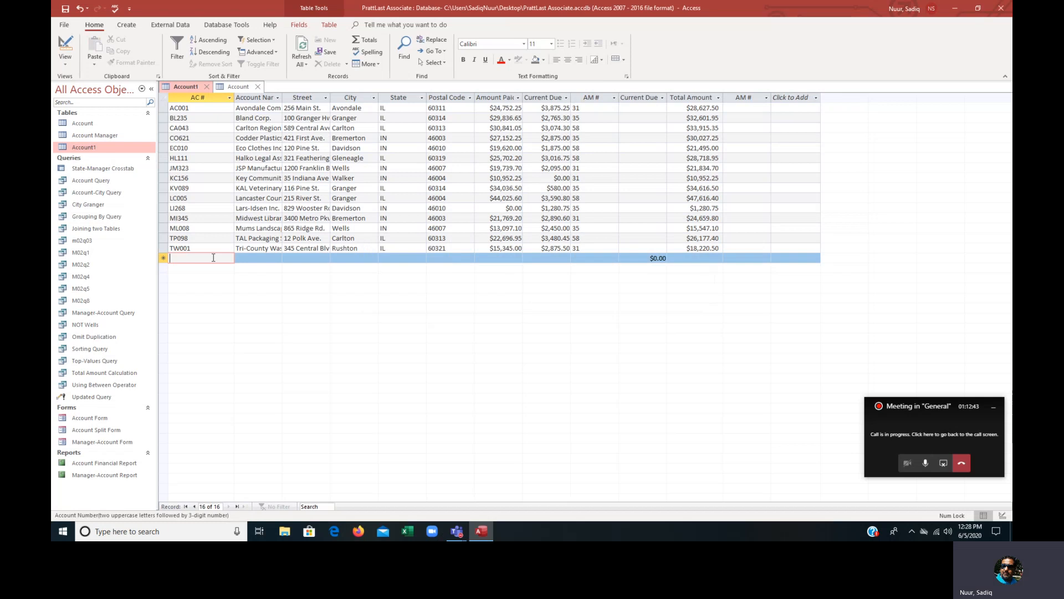
Compare Account with Account1 again, and fit the widths of Account1's Amount Paid, Current Due and first AM # columns to their contents.
click(79, 124)
double_click(79, 123)
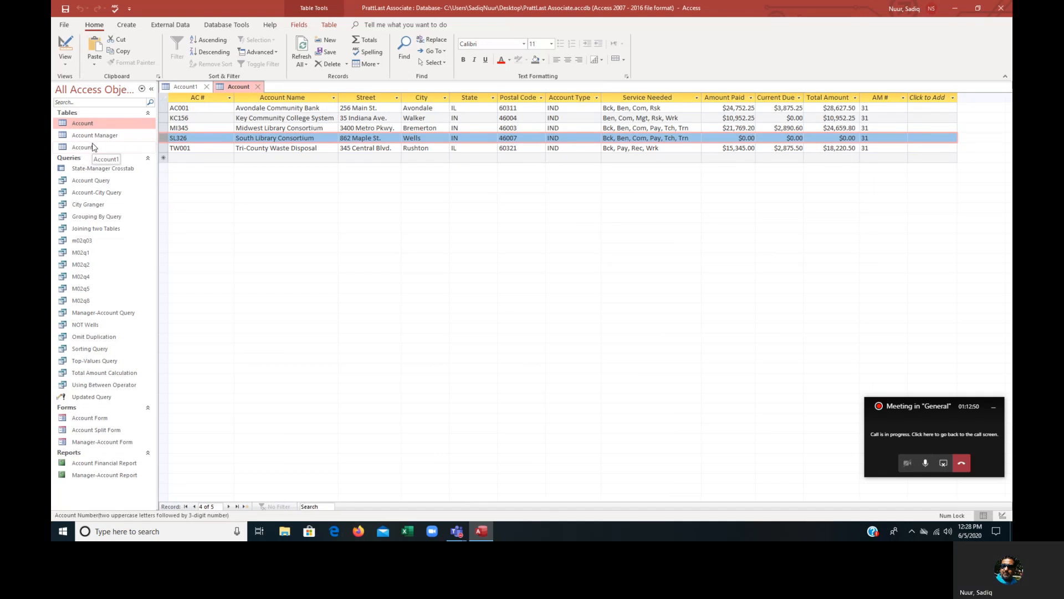
click(94, 148)
double_click(93, 148)
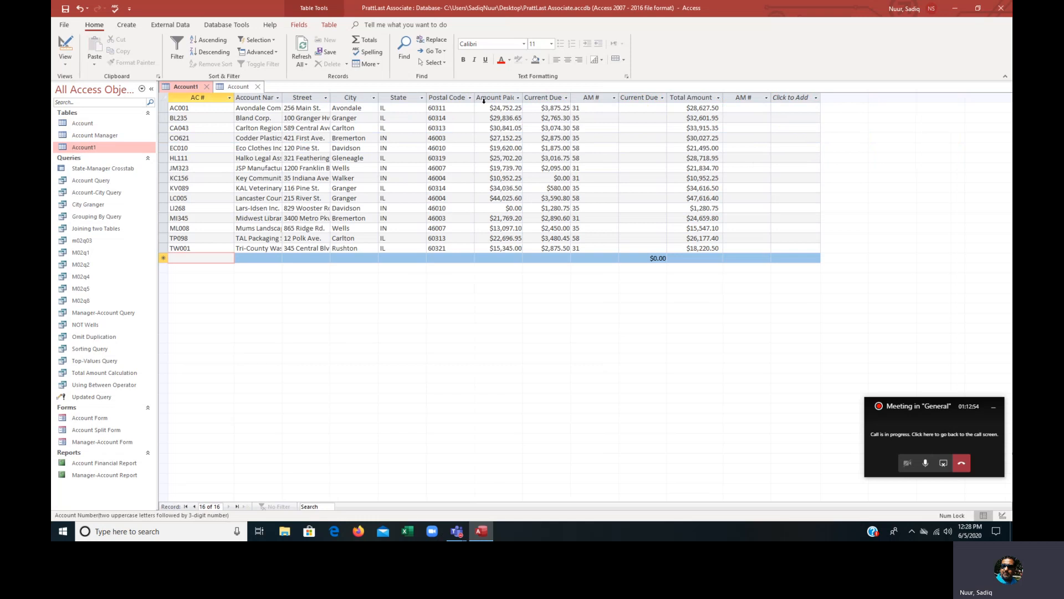
double_click(523, 96)
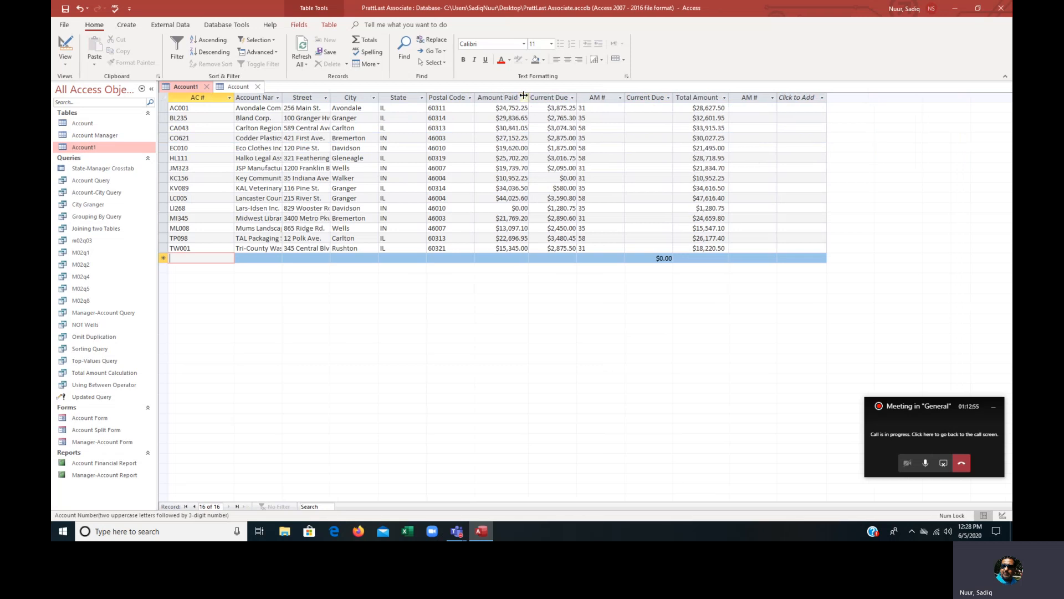
double_click(576, 95)
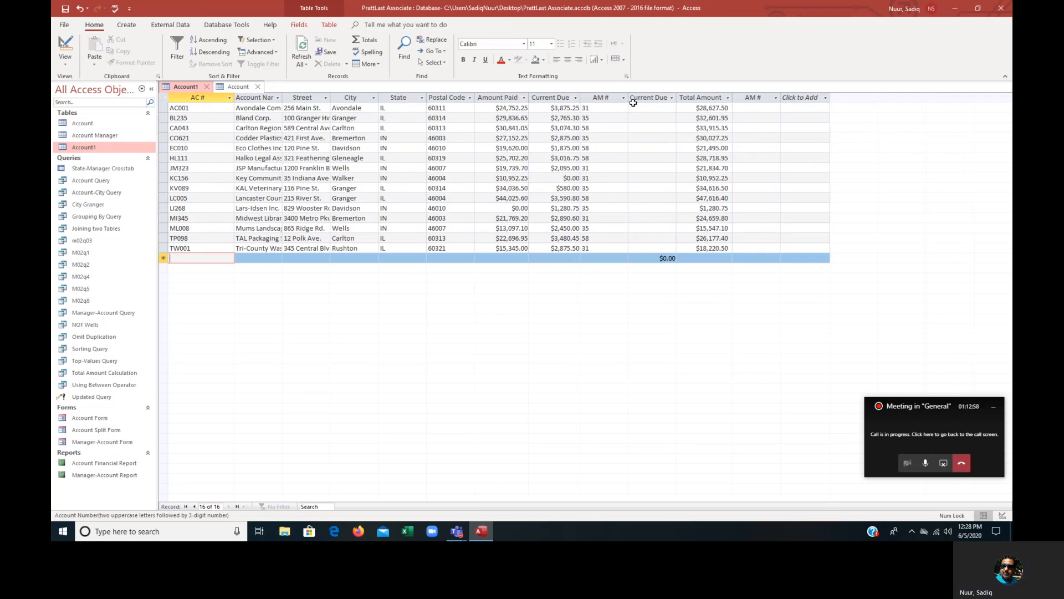
double_click(629, 97)
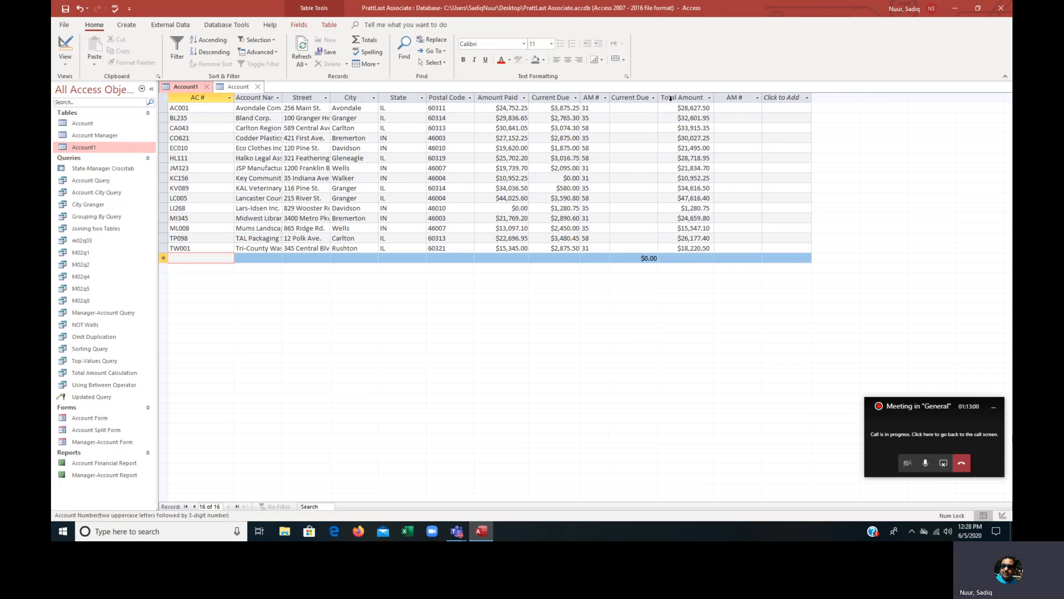
Review the Account table once more and close both open tables, saving the layout changes of Account1.
click(89, 127)
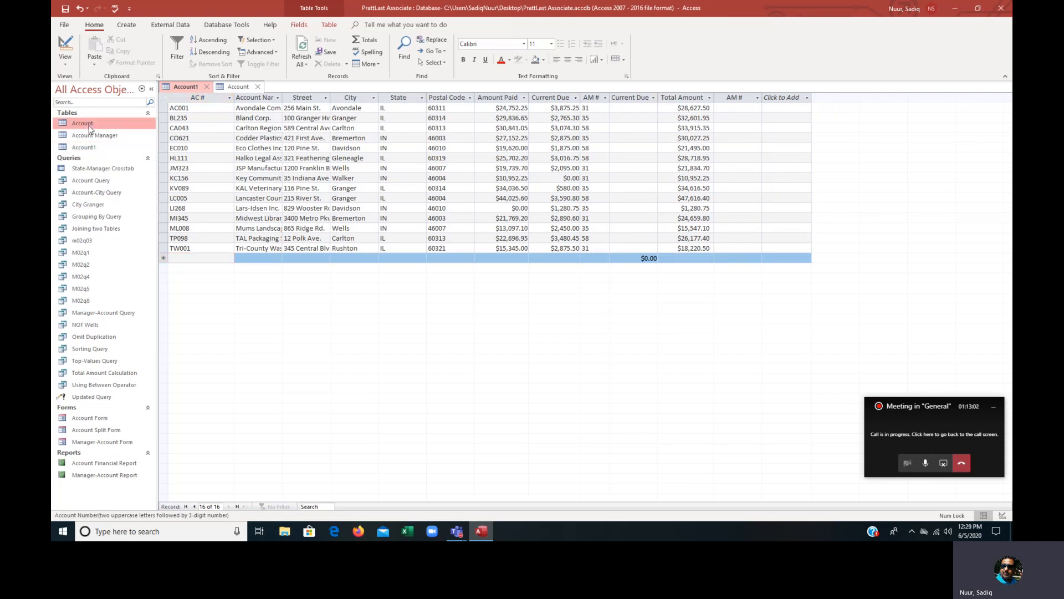
double_click(90, 127)
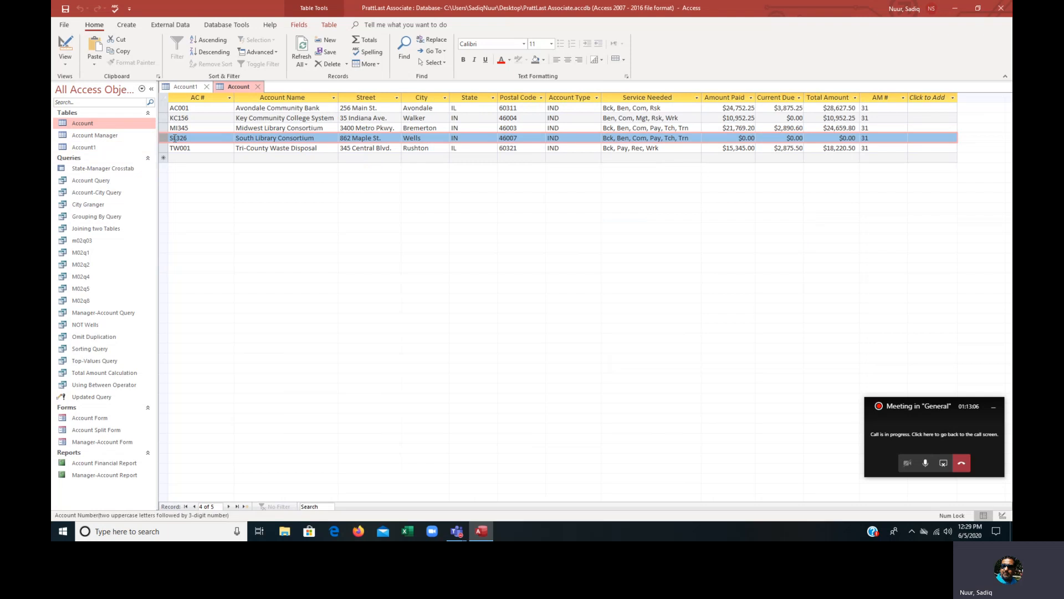
click(67, 66)
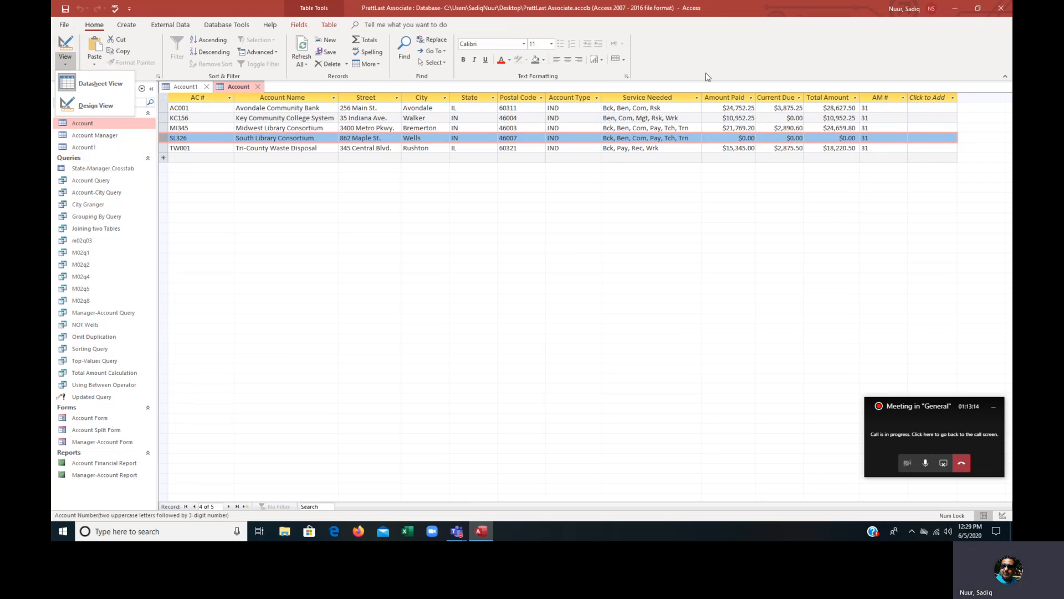
click(258, 87)
click(258, 86)
click(206, 87)
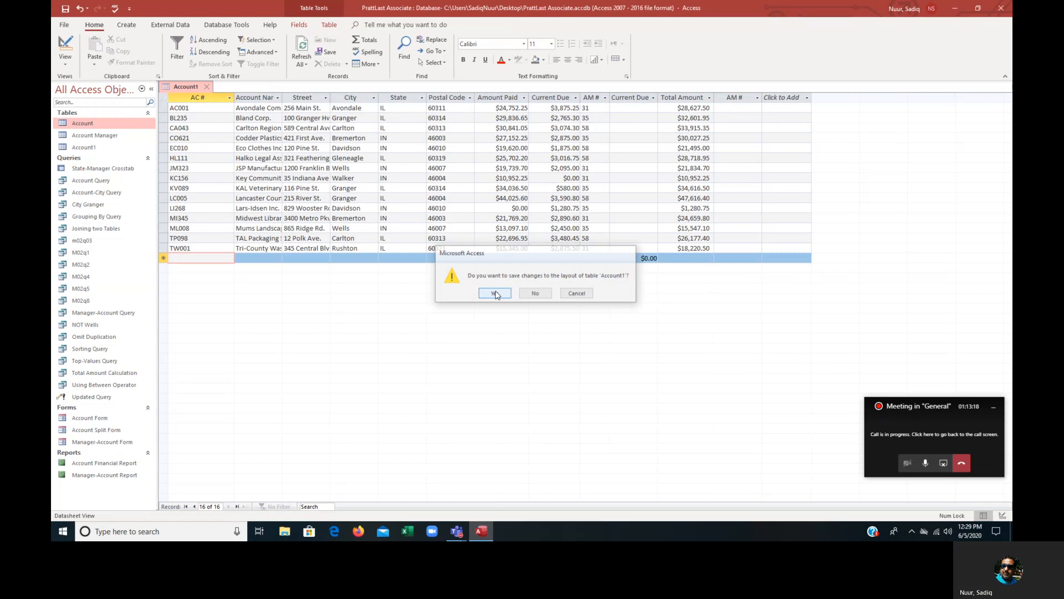
click(494, 294)
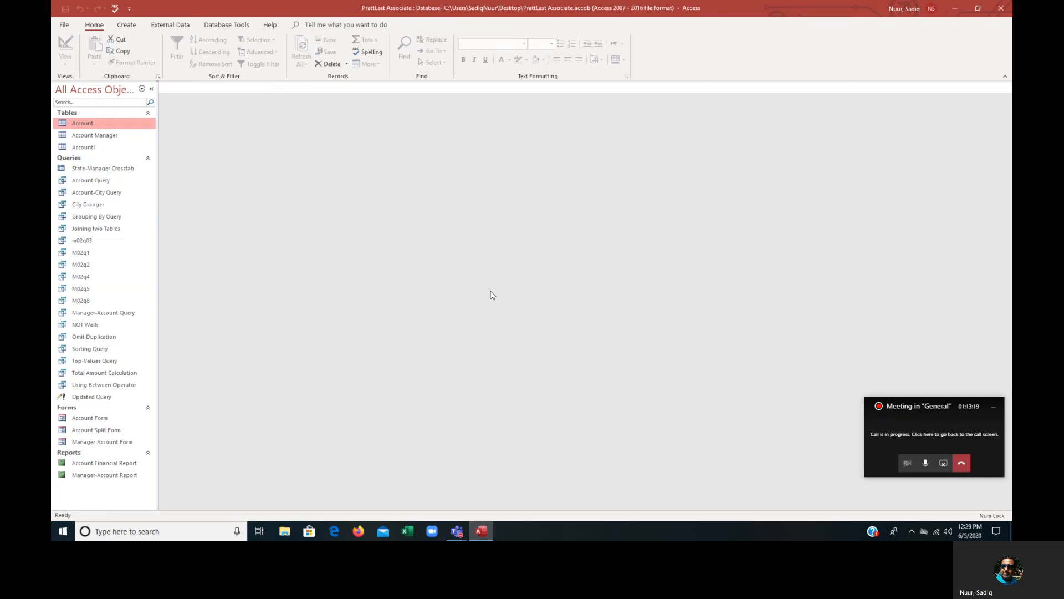
right_click(82, 125)
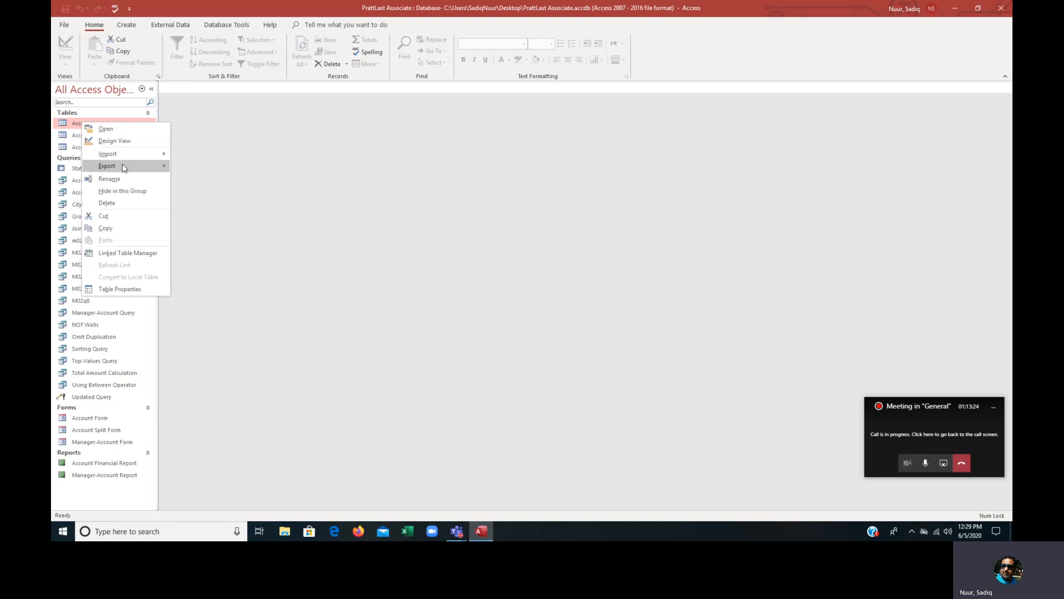
mouse_move(123, 168)
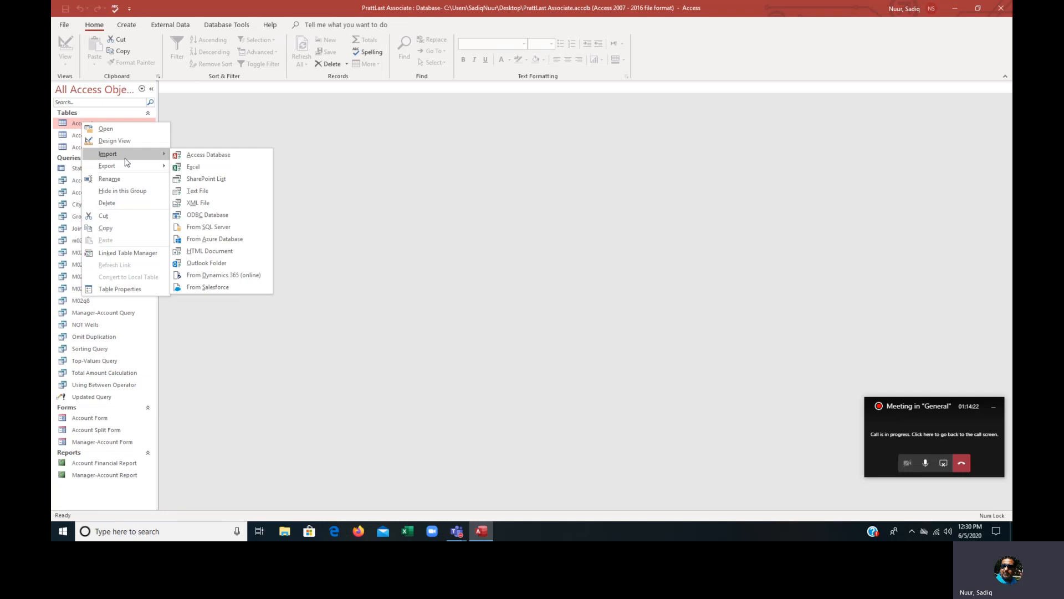
click(193, 121)
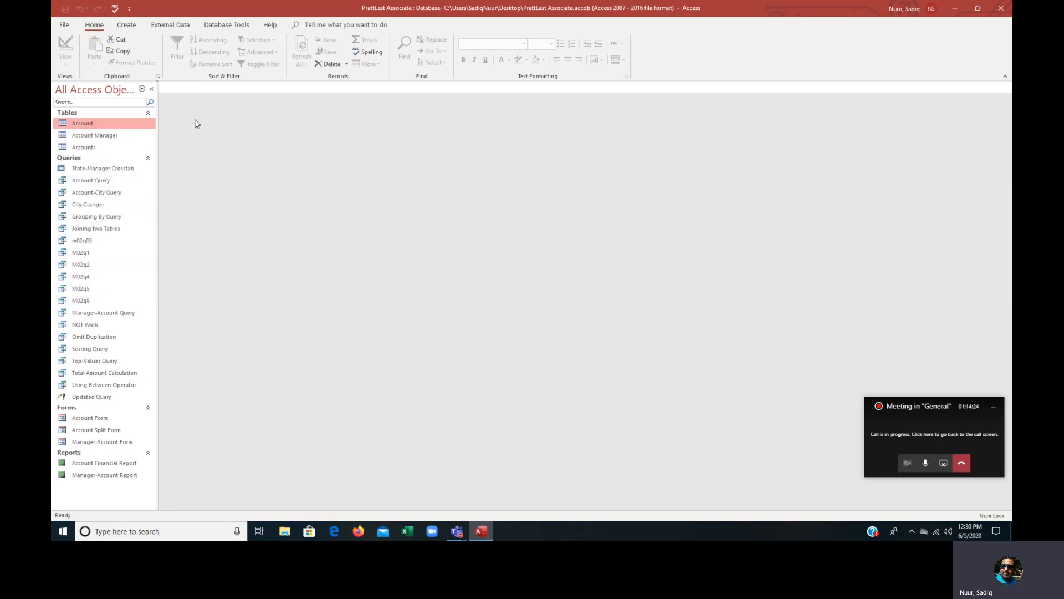
Open the Account table and start a new record with a new account number, leaving its Account Name empty.
double_click(83, 123)
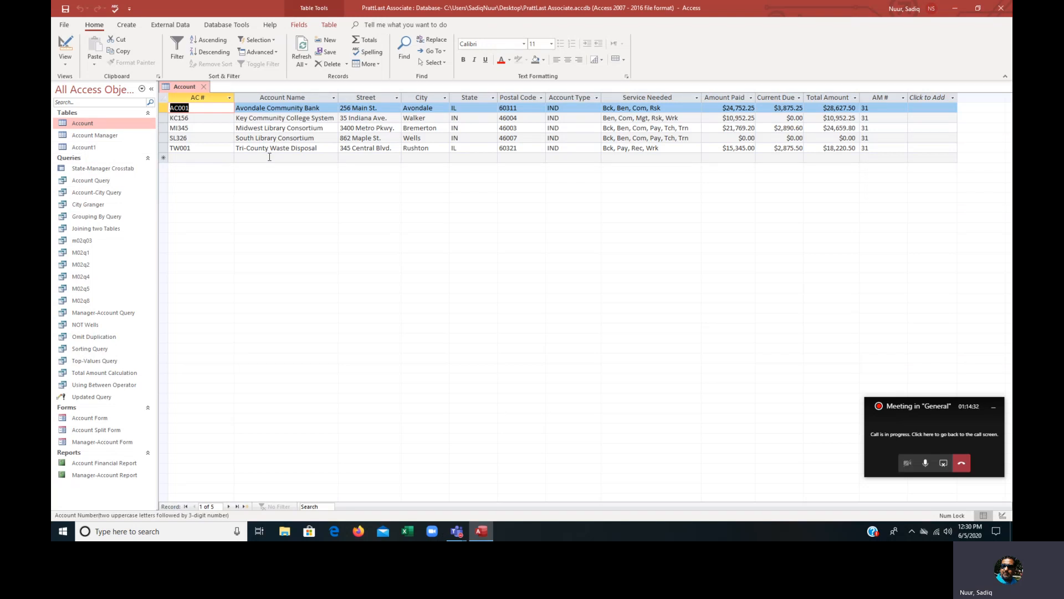
click(185, 158)
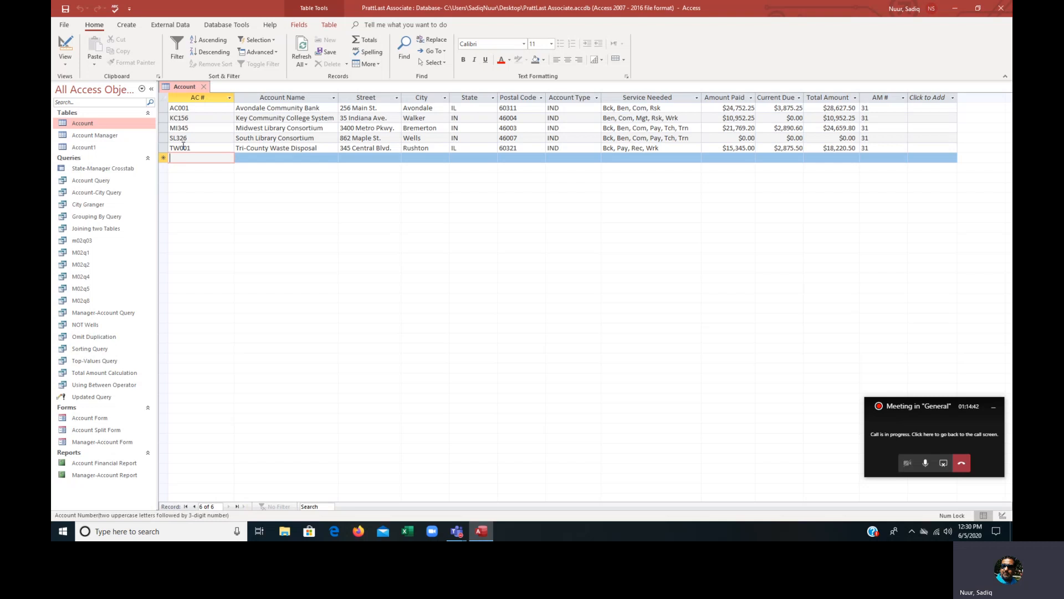
text(as)
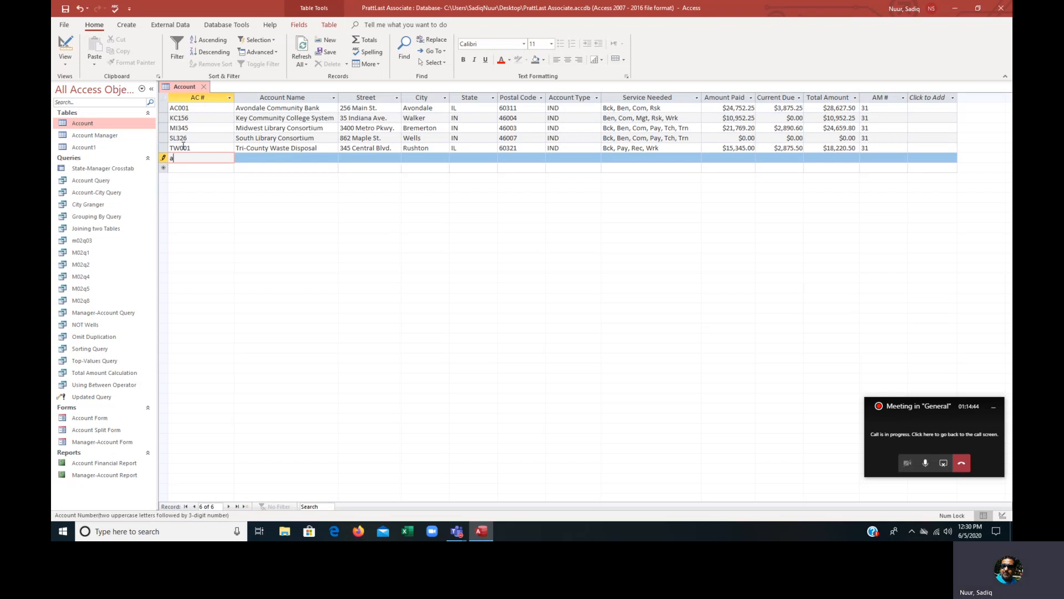
key(BackSpace)
key(BackSpace)
text(BC00)
key(Tab)
key(Tab)
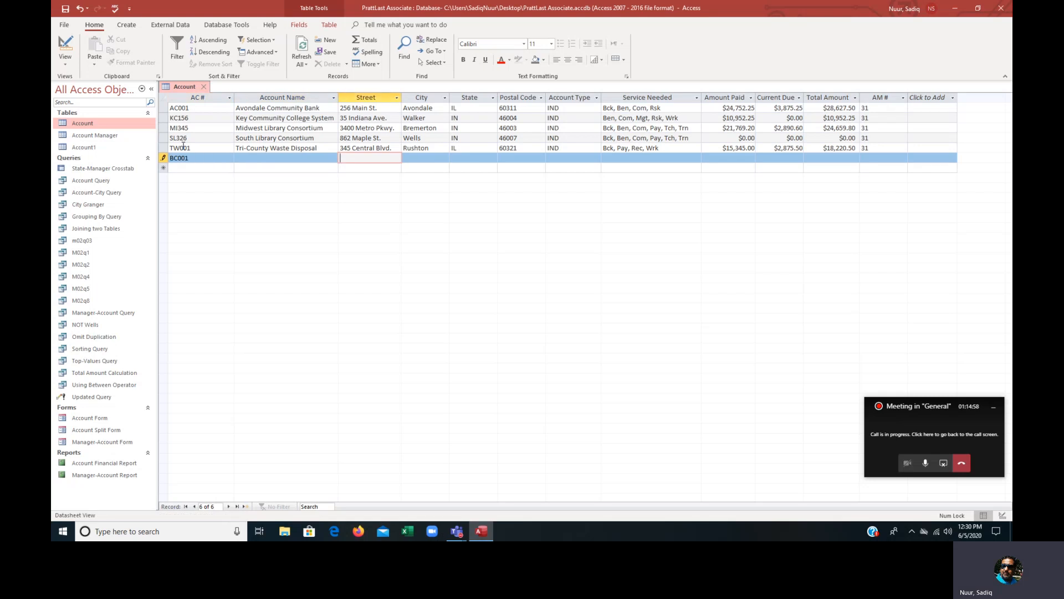
Fill the new record's Street, City, State, Postal Code, Account Type and Service Needed fields with the values from the record above.
key(ctrl+apostrophe)
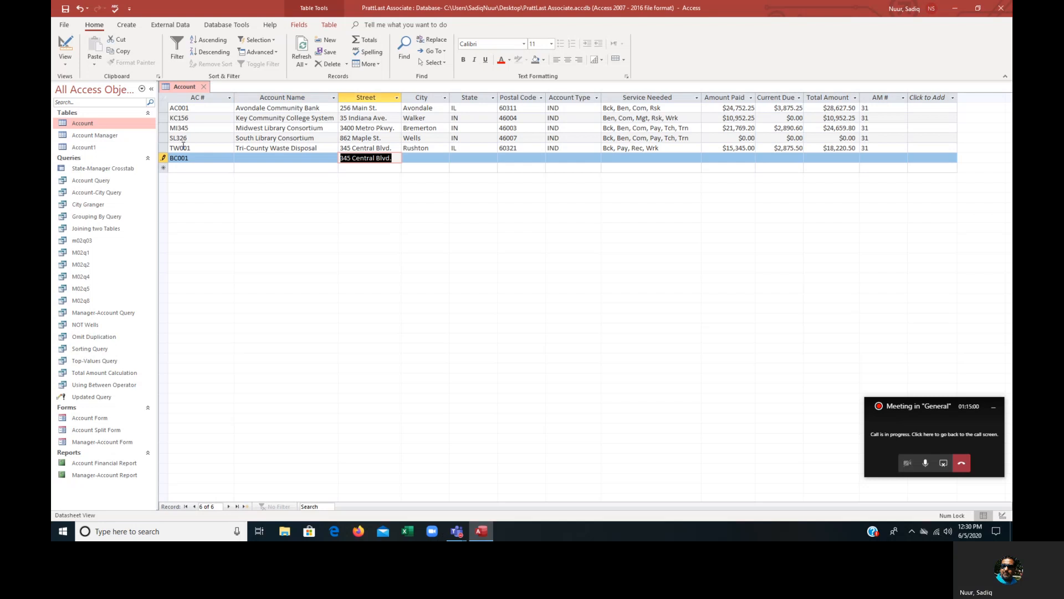
key(Tab)
key(ctrl+apostrophe)
key(Tab)
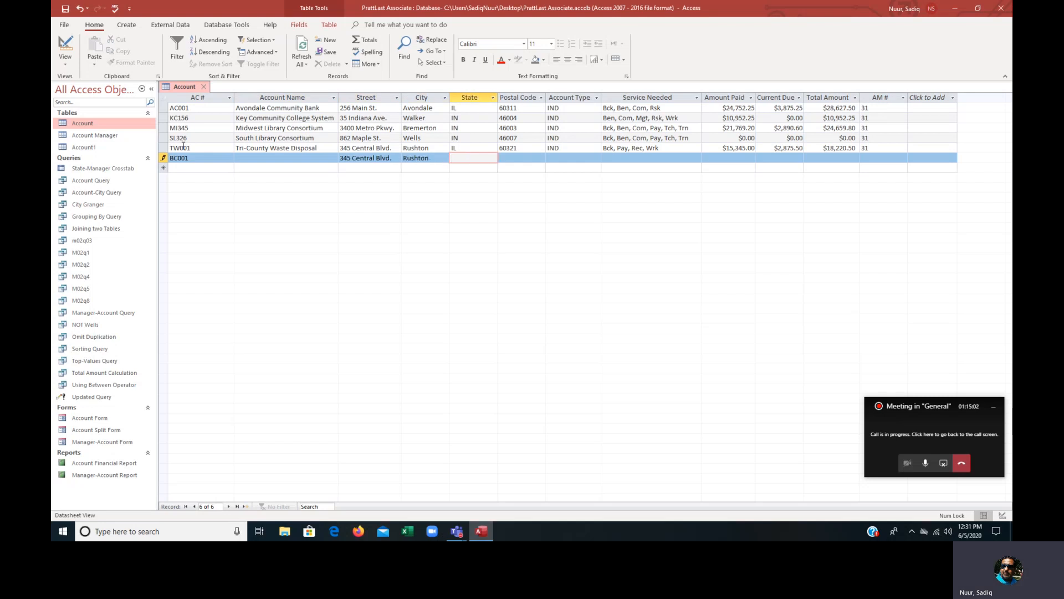
key(ctrl+apostrophe)
key(Tab)
key(ctrl+apostrophe)
key(Tab)
key(ctrl+apostrophe)
key(Tab)
key(ctrl+apostrophe)
key(Tab)
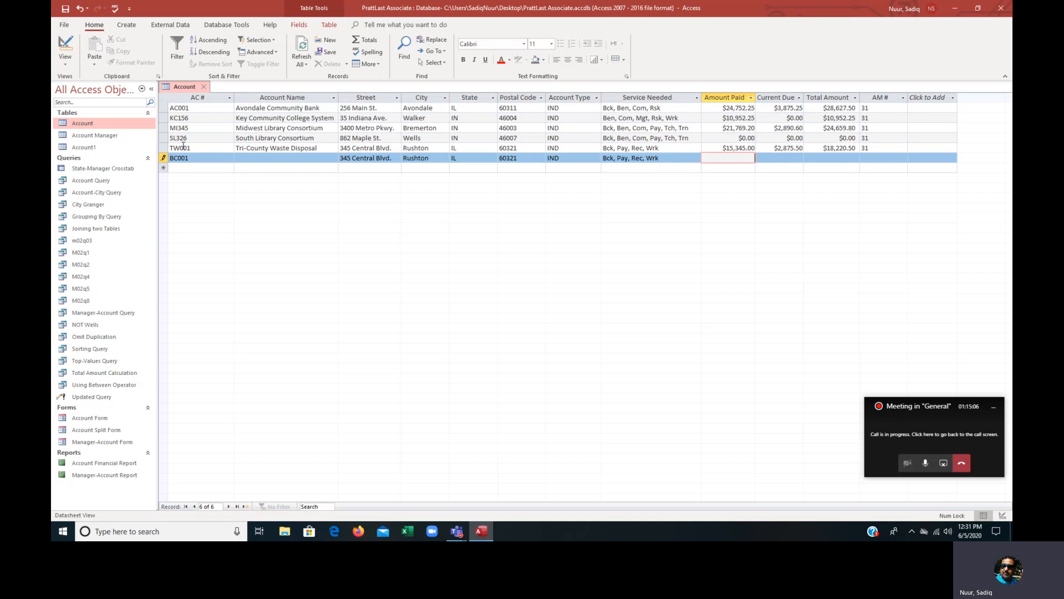
Repeat the previous record's Amount Paid and Current Due in the new record, and save it with 58 as AM #.
key(ctrl+apostrophe)
key(Tab)
key(ctrl+apostrophe)
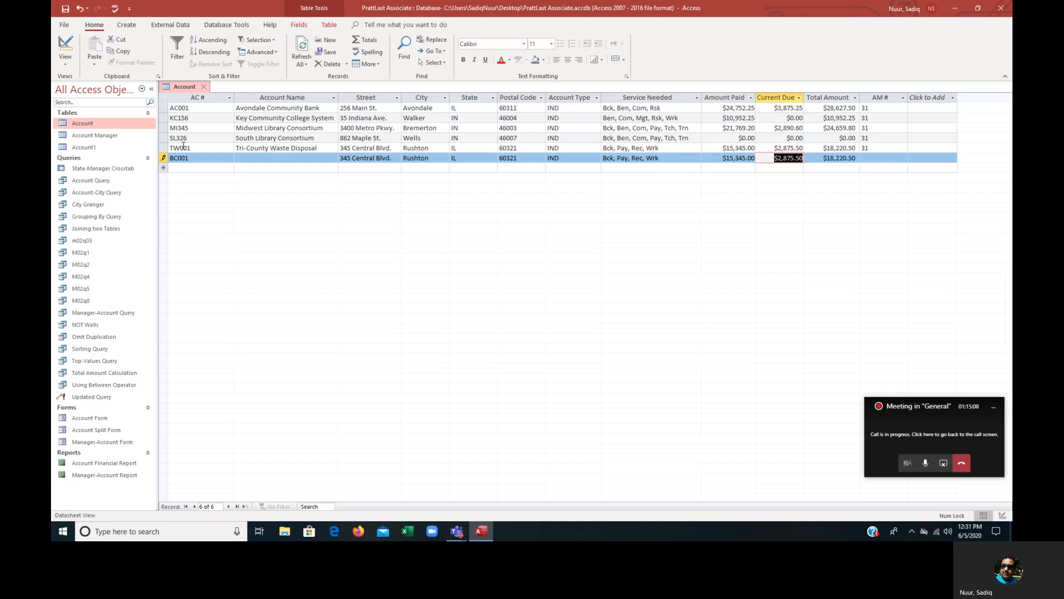
key(Tab)
key(Tab)
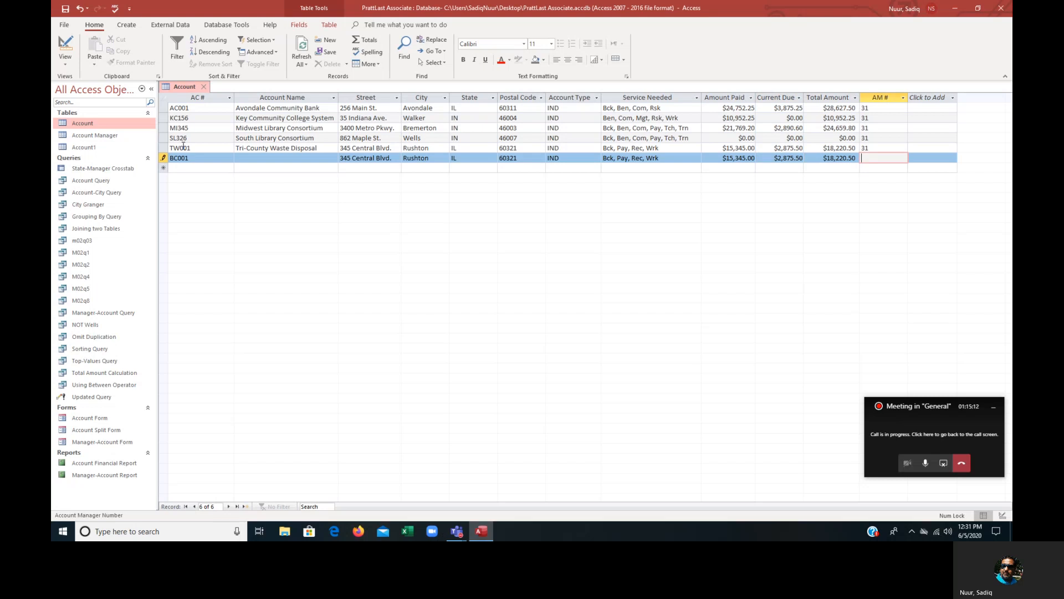
text(58)
key(Tab)
key(Up)
key(Down)
key(Up)
key(Up)
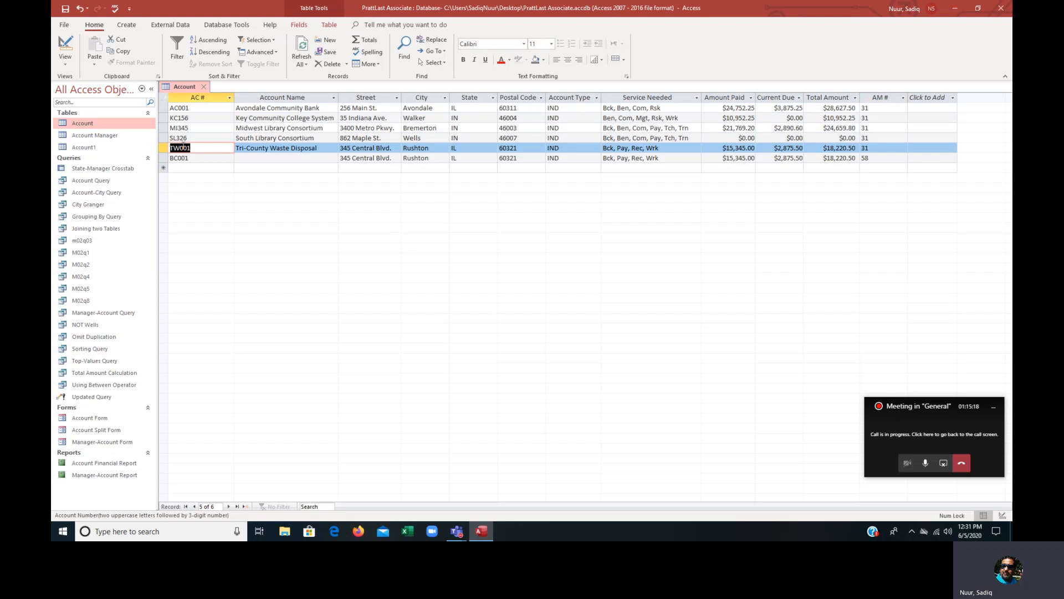
Check the empty Account Name of the newly added record and delete that record from the Account table.
key(Down)
key(Tab)
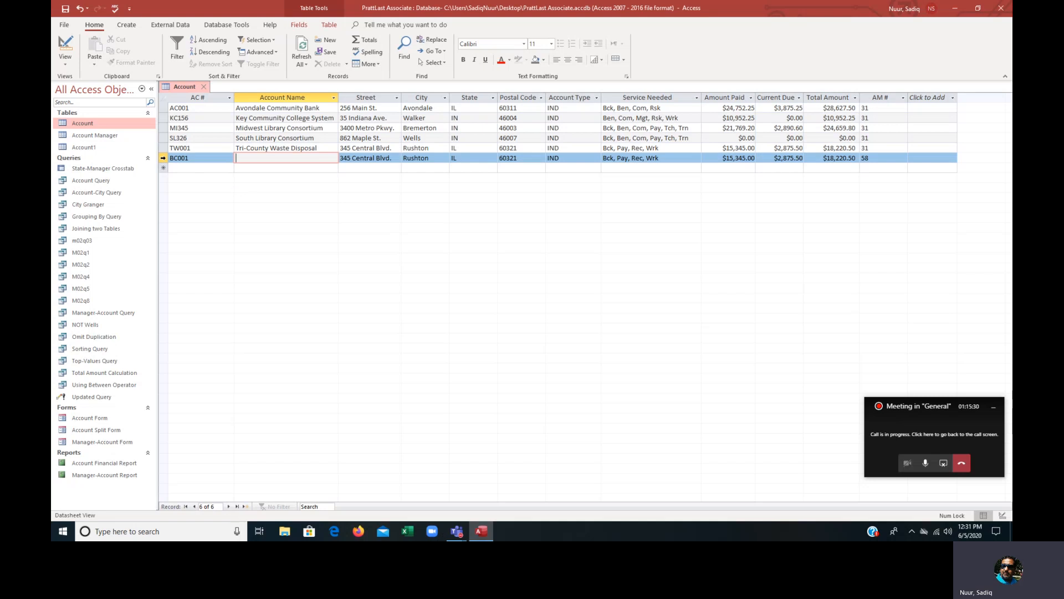
click(163, 159)
key(Delete)
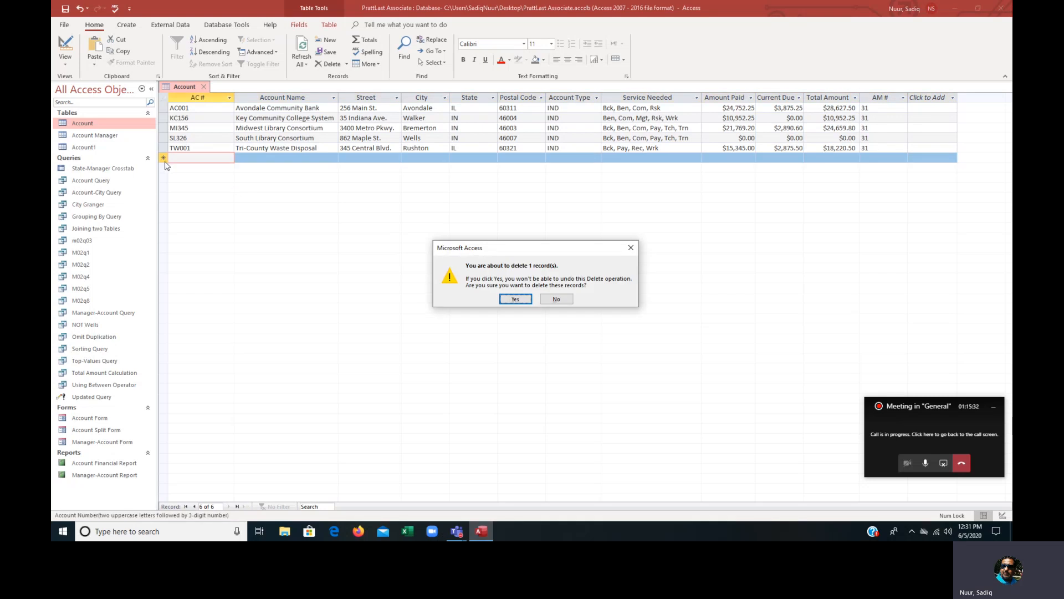
click(515, 299)
Open the Account table in Design view and set the Account Name field's Required property to Yes.
click(65, 61)
click(87, 106)
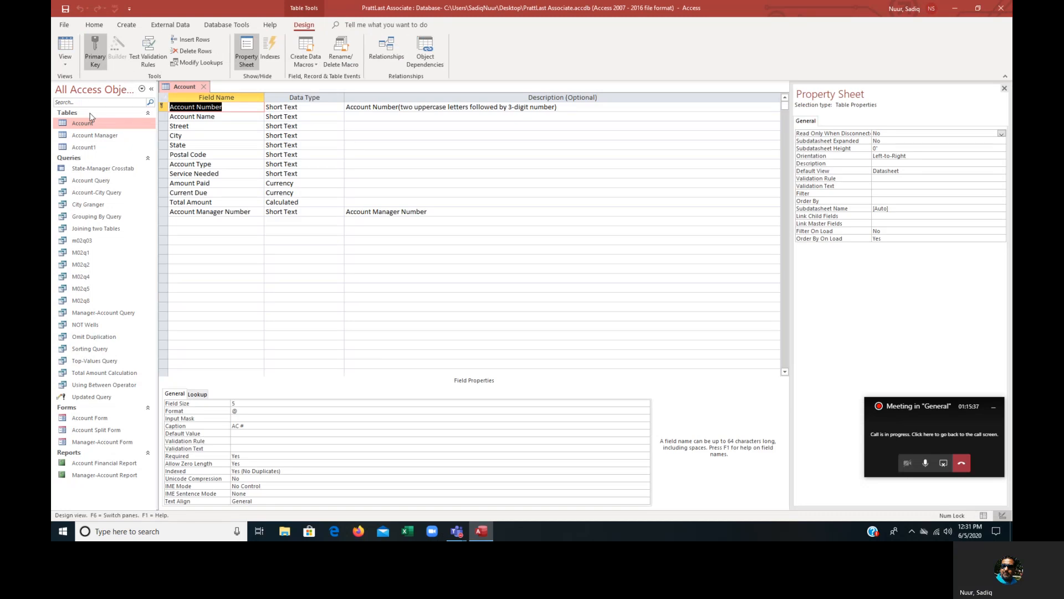
click(228, 119)
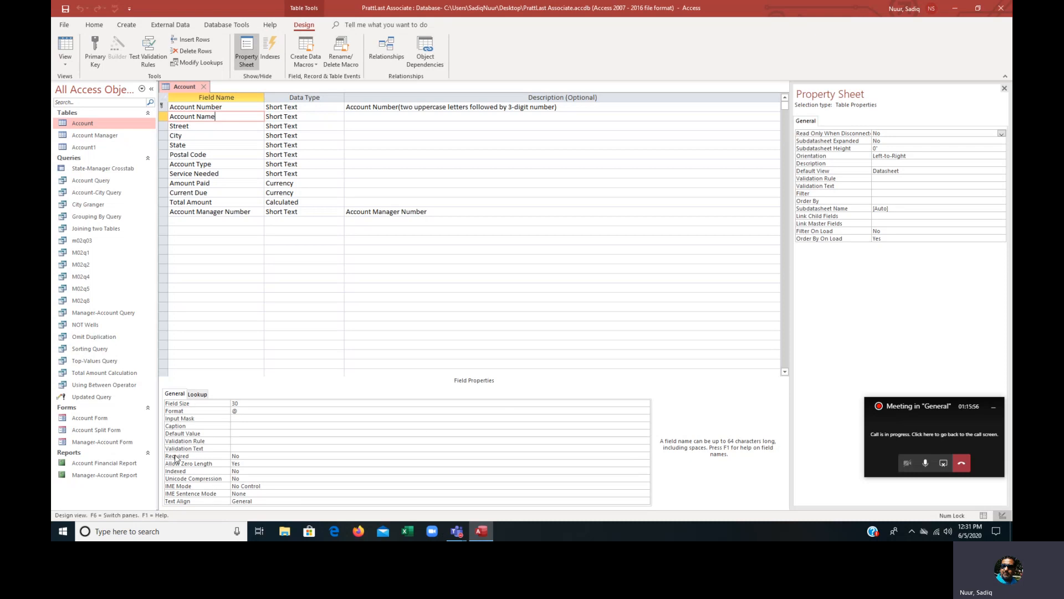
click(244, 455)
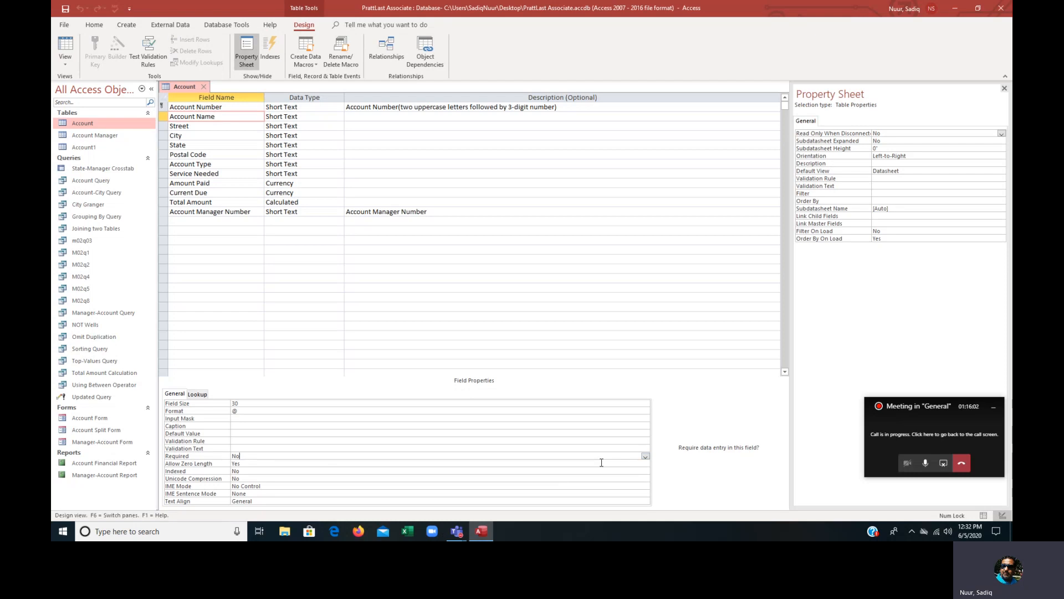
click(645, 455)
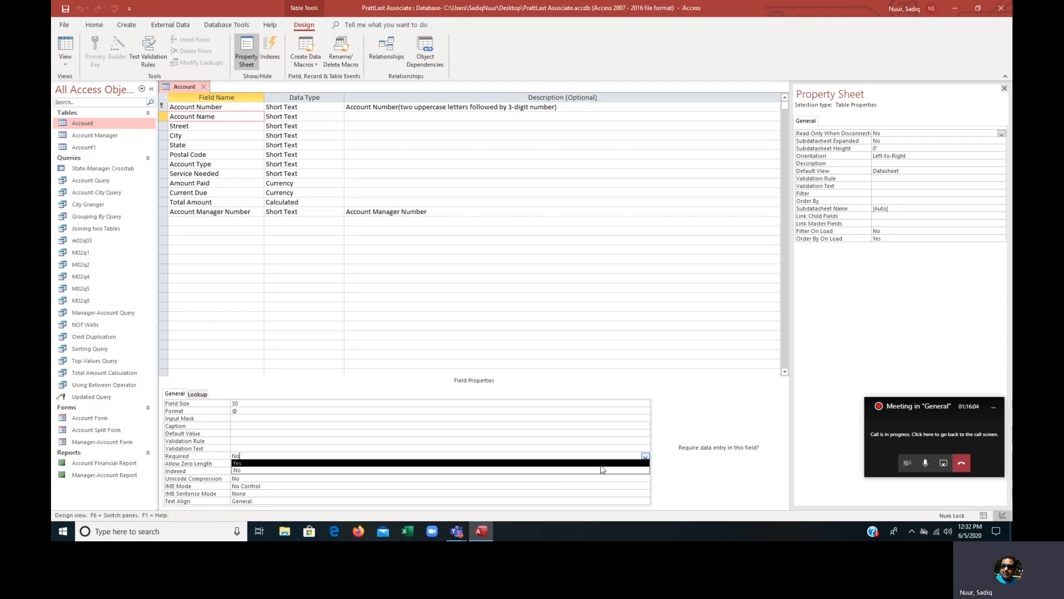
click(603, 463)
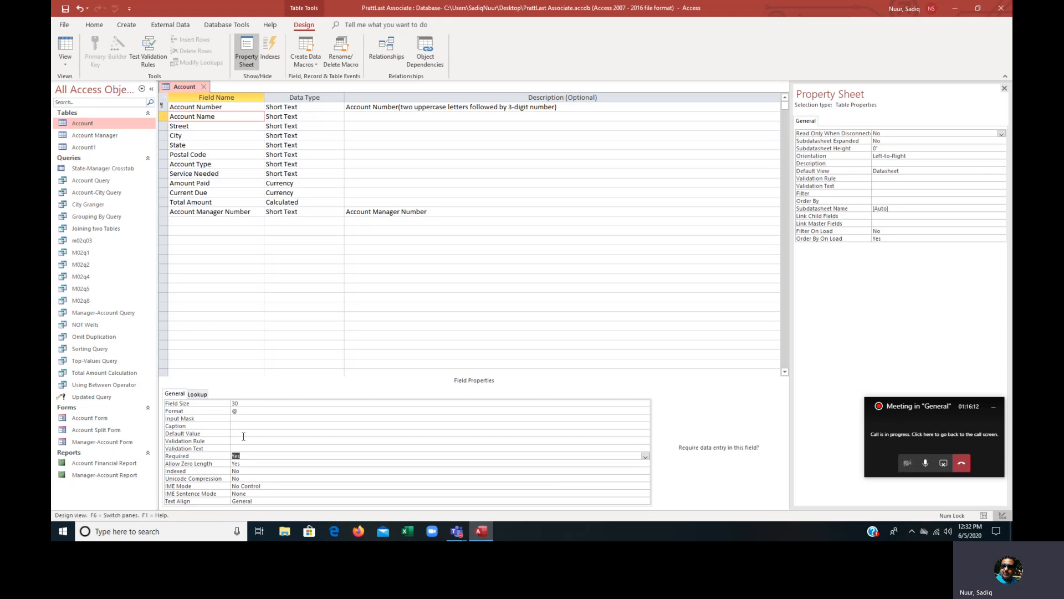
Set the Street field's Field Size to 25.
click(207, 127)
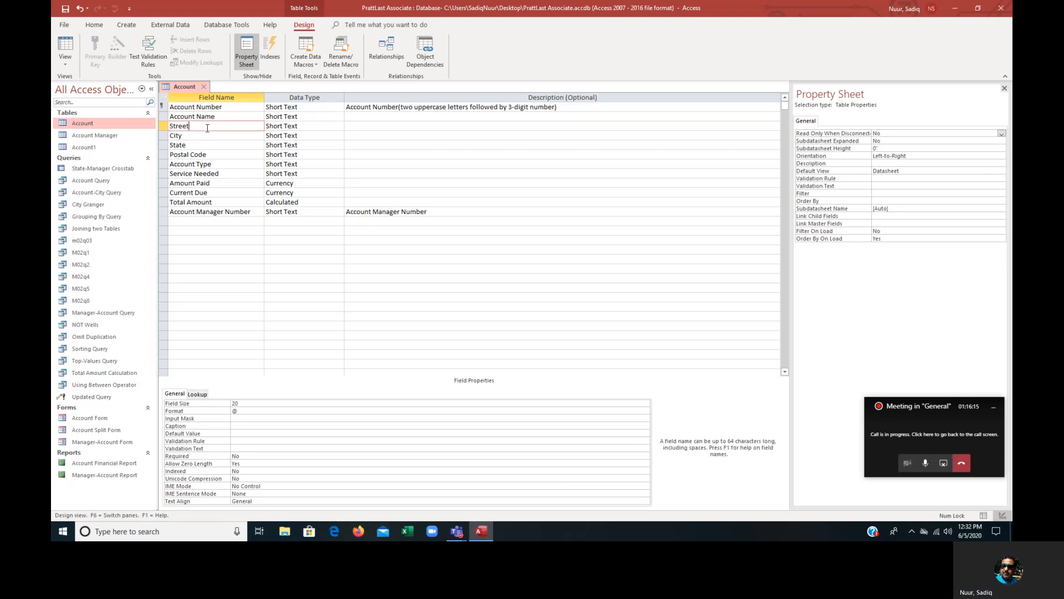
click(235, 404)
text(25)
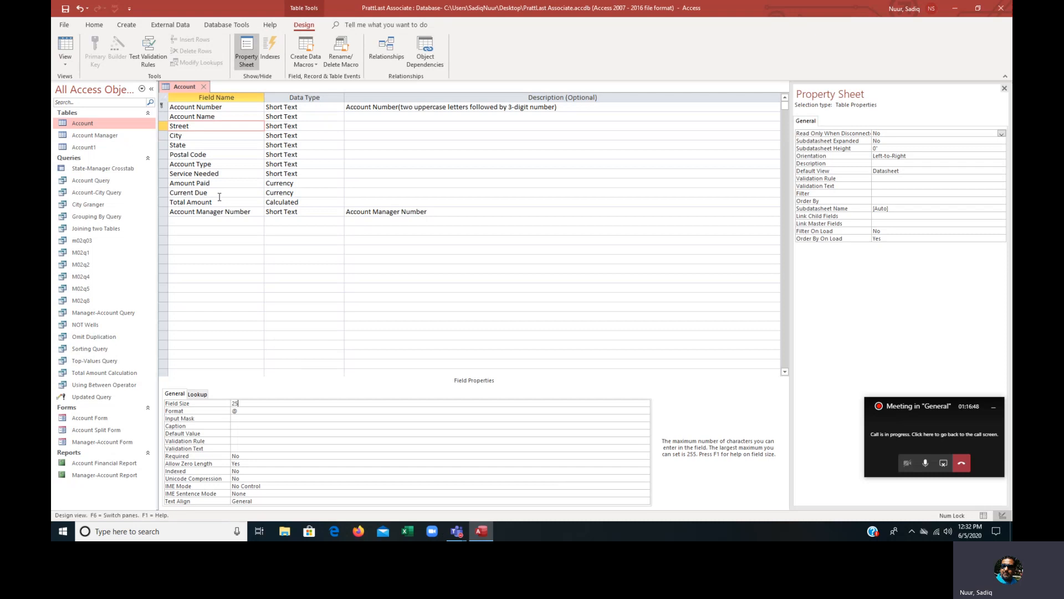
Give the Current Due field the validation rule >=0 And <=10000.
click(351, 192)
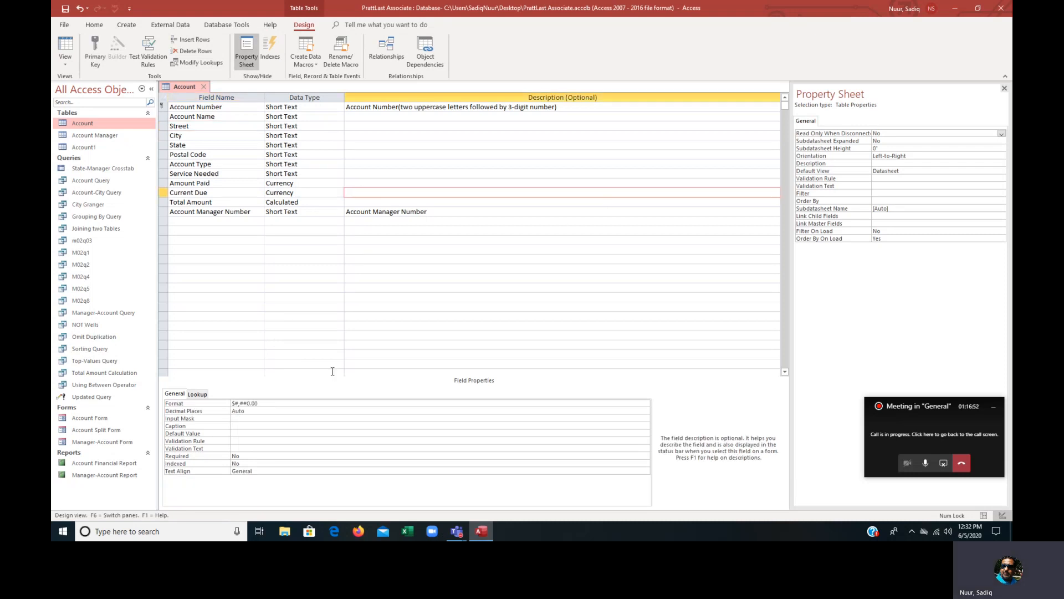
click(239, 441)
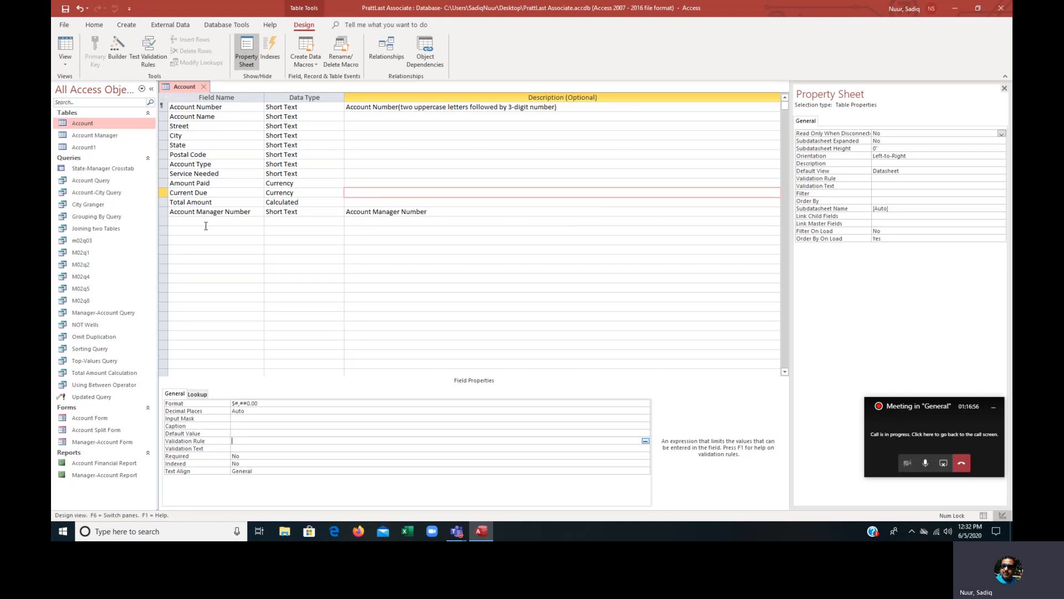
click(211, 195)
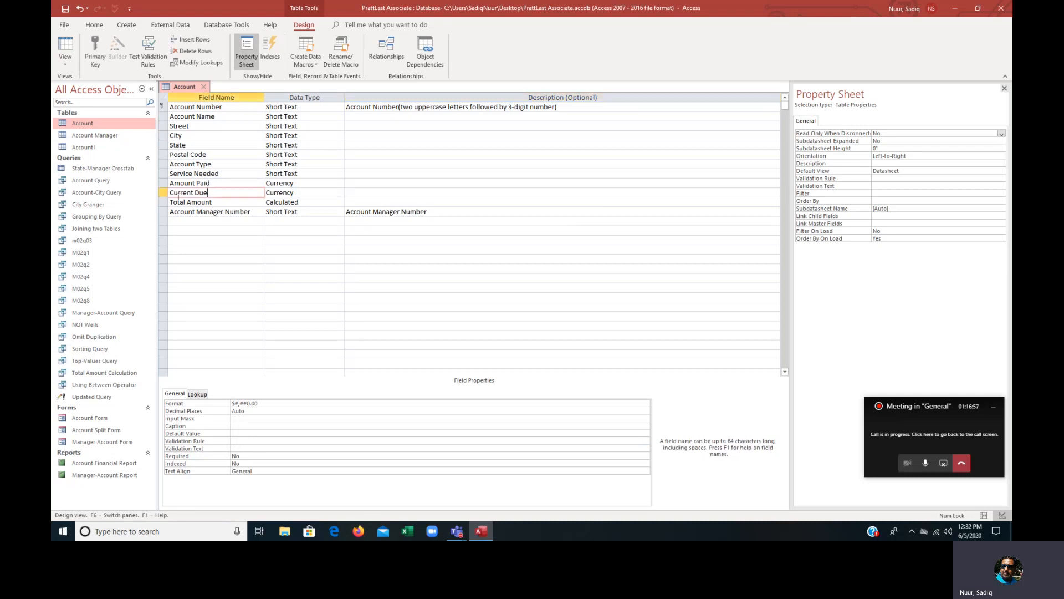
click(232, 441)
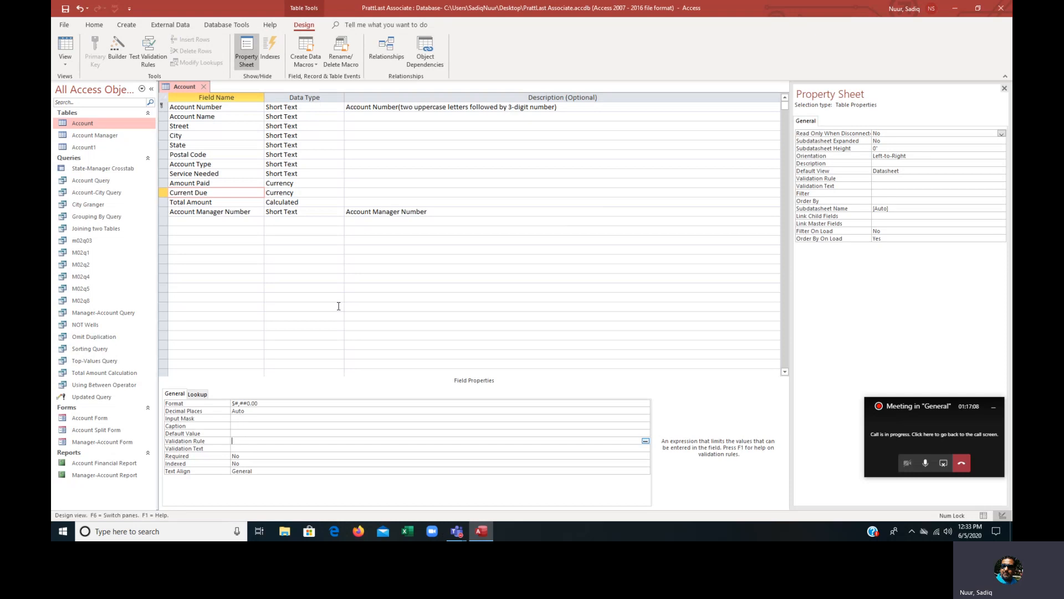
text(>)
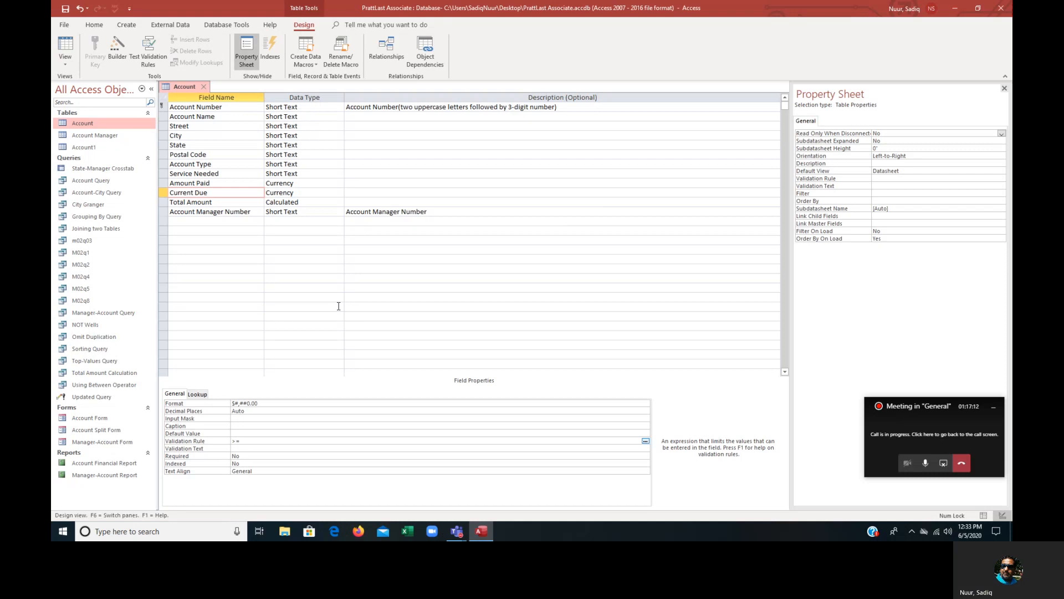
text(=0)
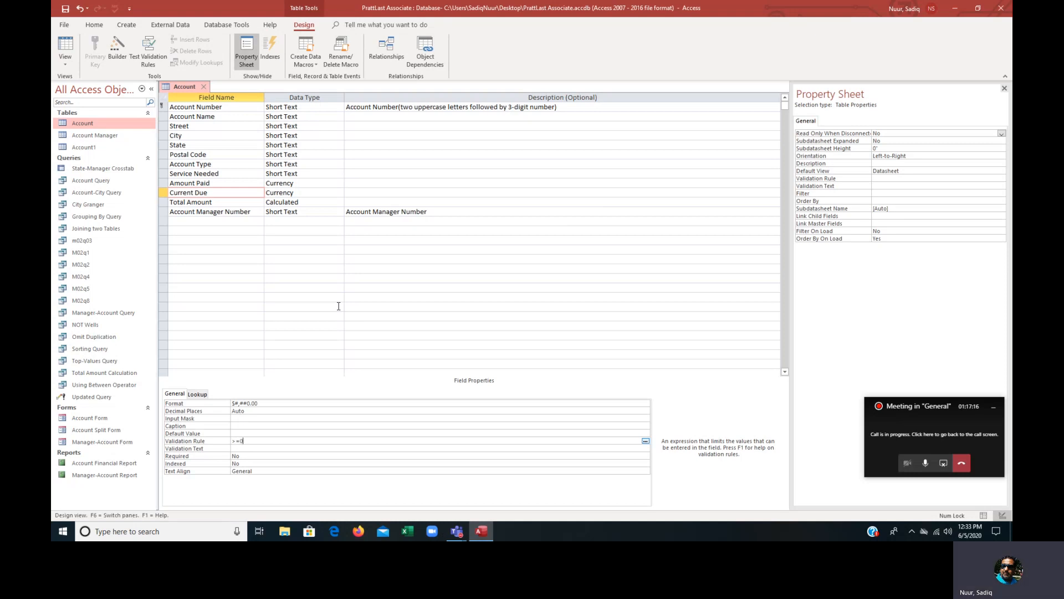
text( And)
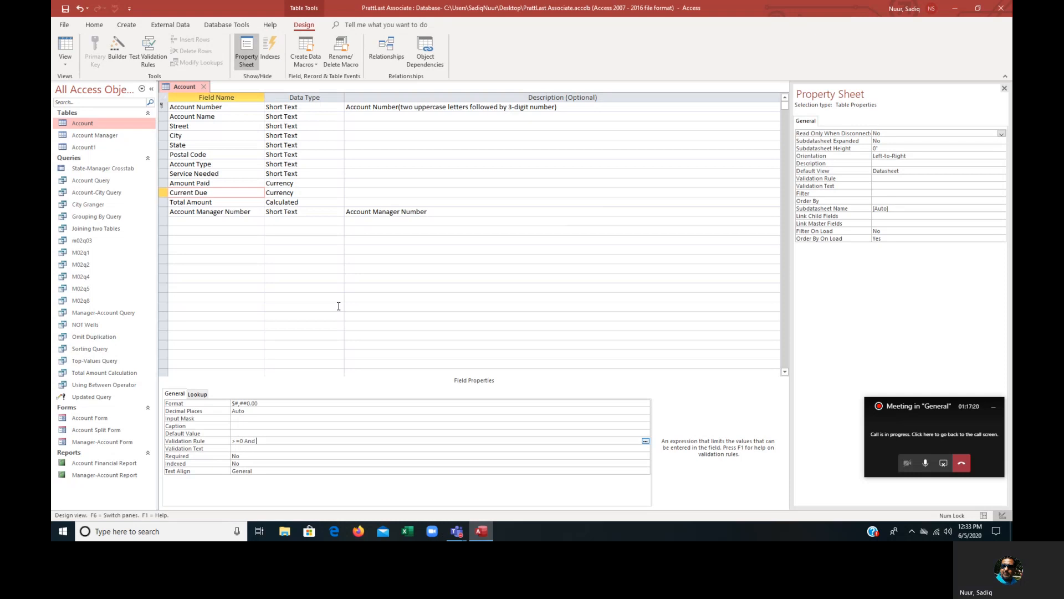
text( <=)
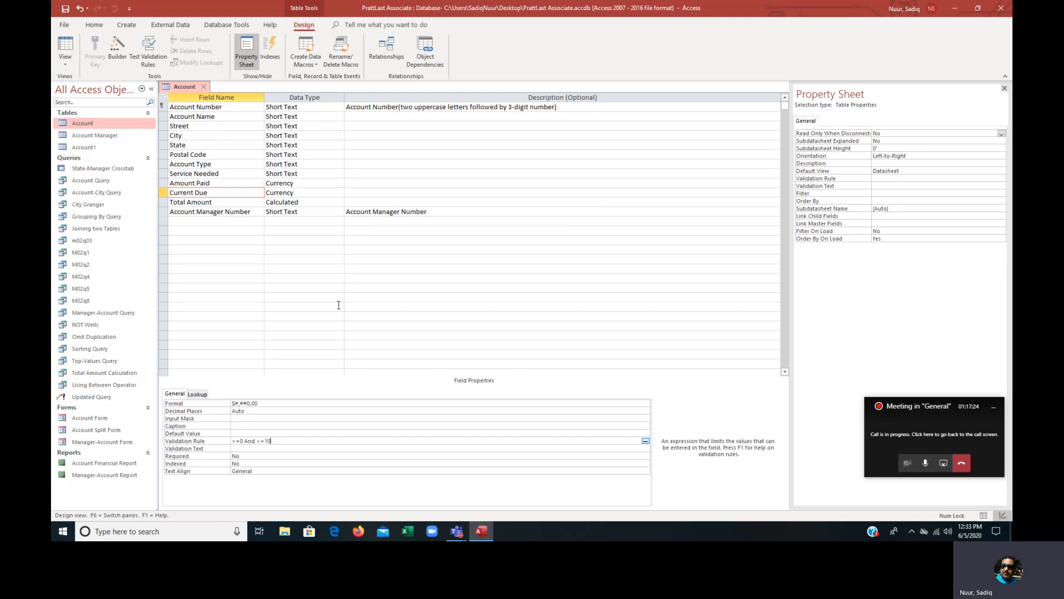
text(10)
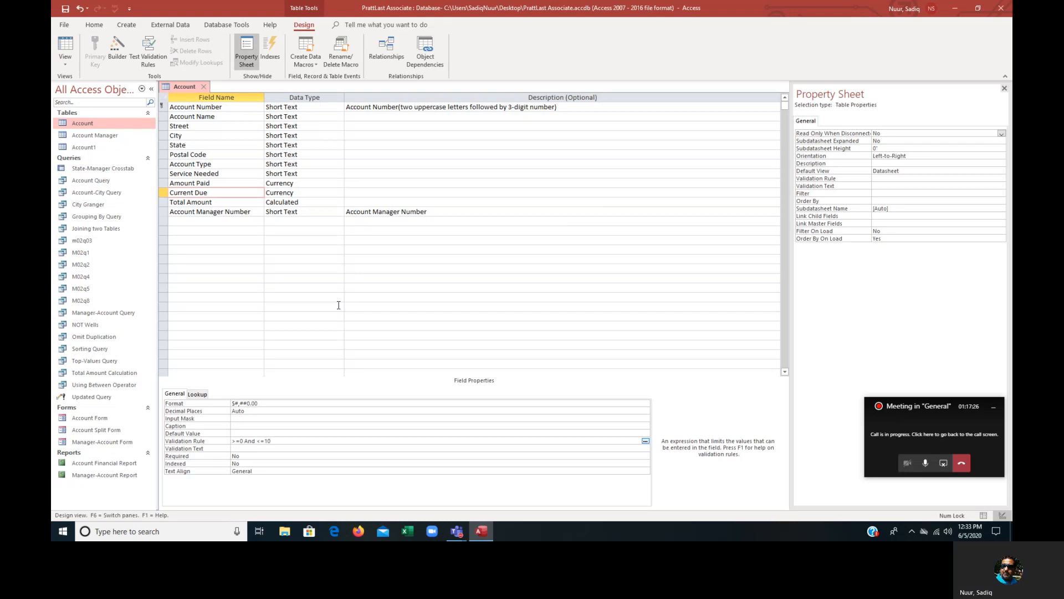
text(000)
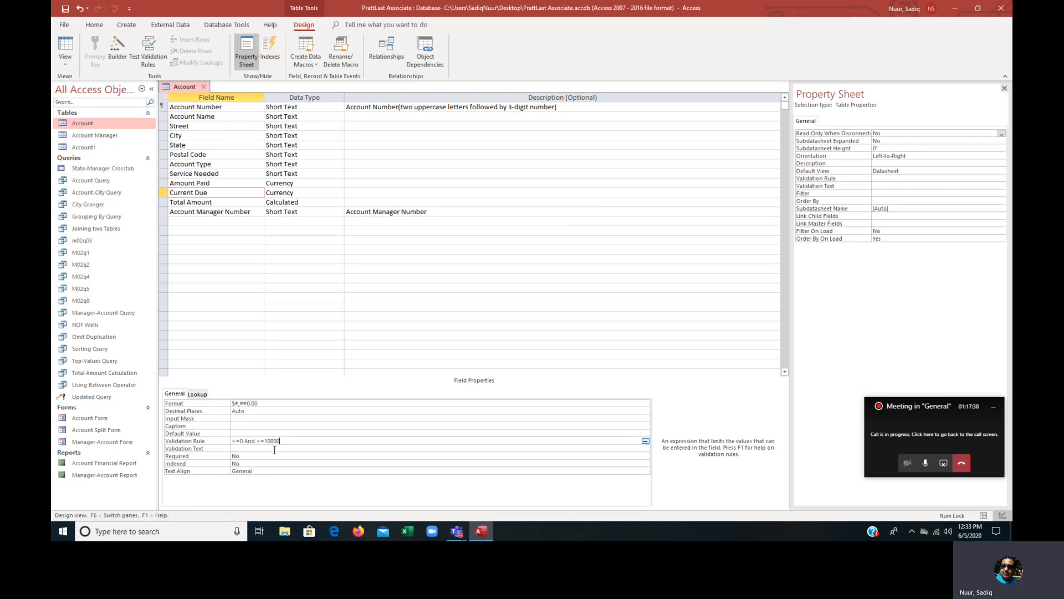
Set the Current Due field's validation text to "Must Be at Least $0.00 and at Most $10,000.00".
click(246, 447)
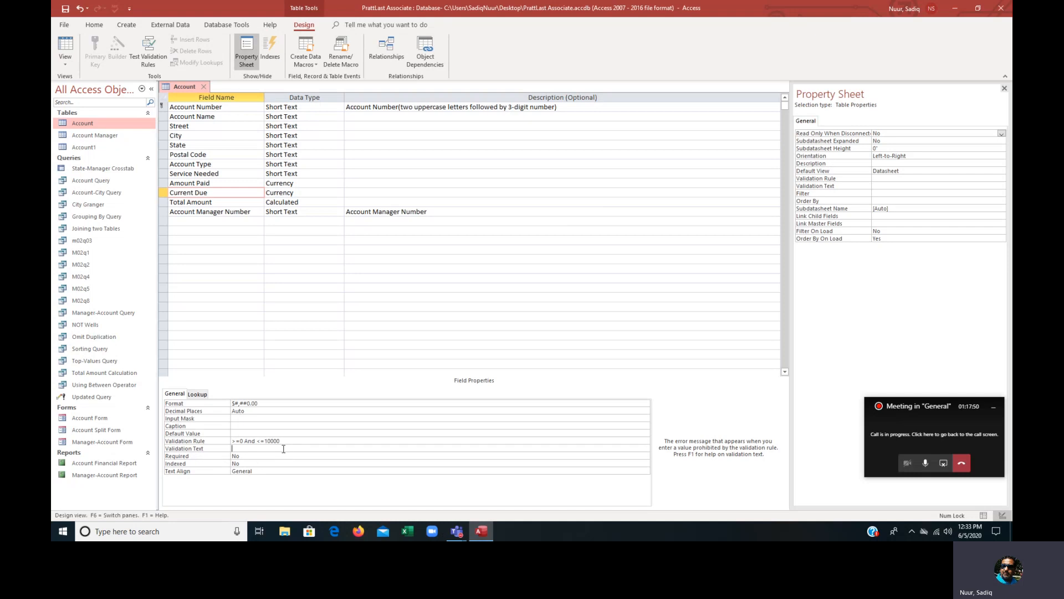
text(Must Be at Least)
text($)
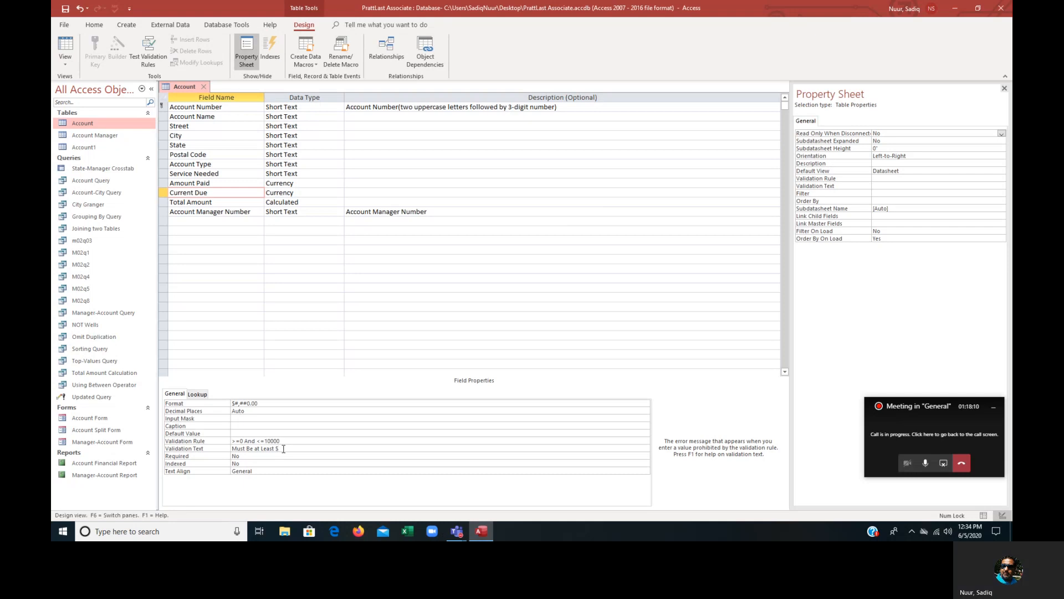
text(0)
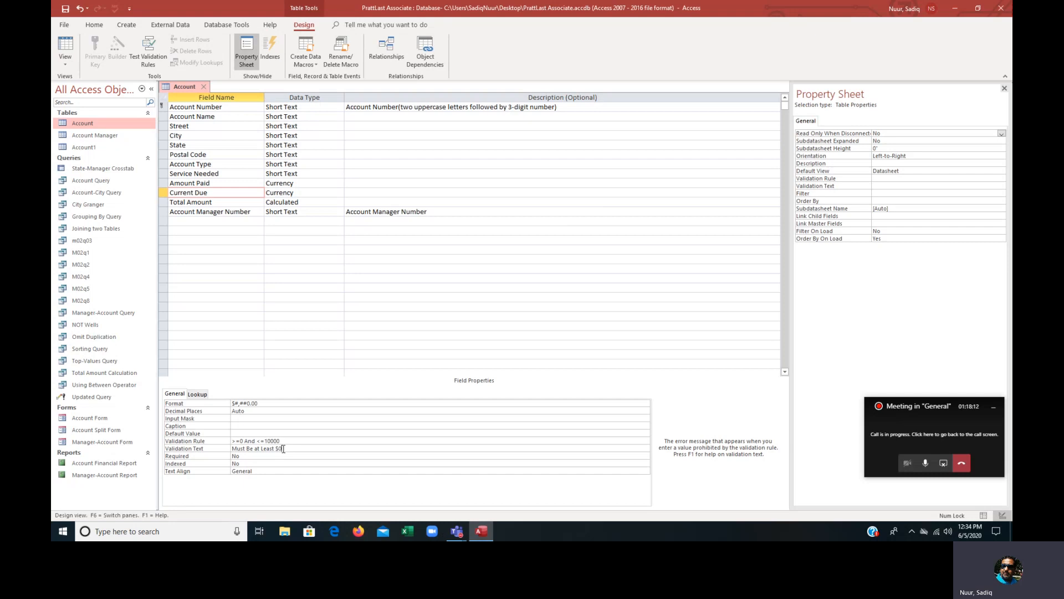
text(.00 and at )
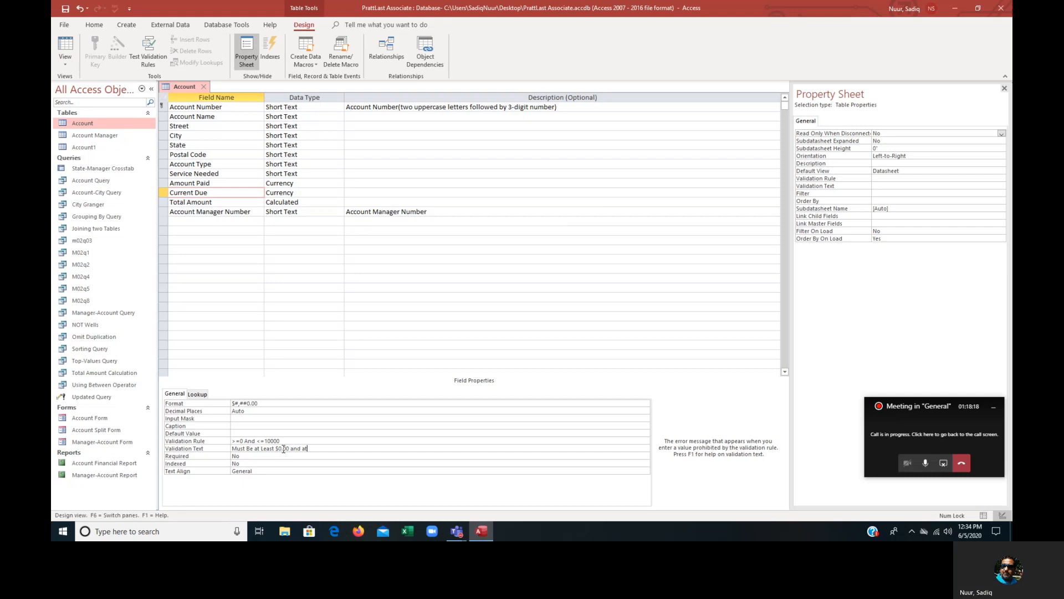
text(Most $)
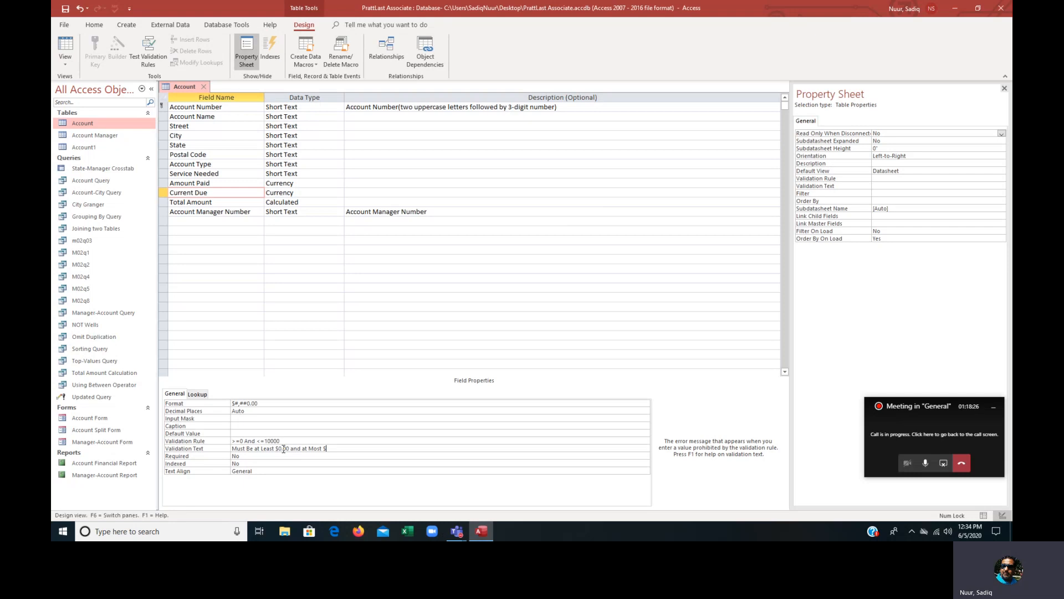
text(0)
key(BackSpace)
text(10,000.00)
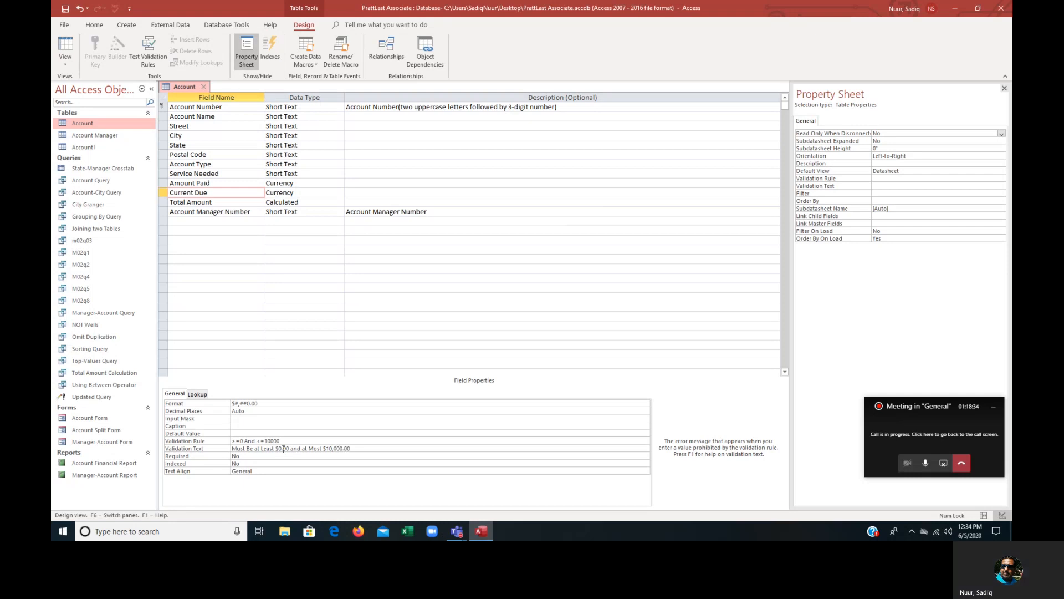
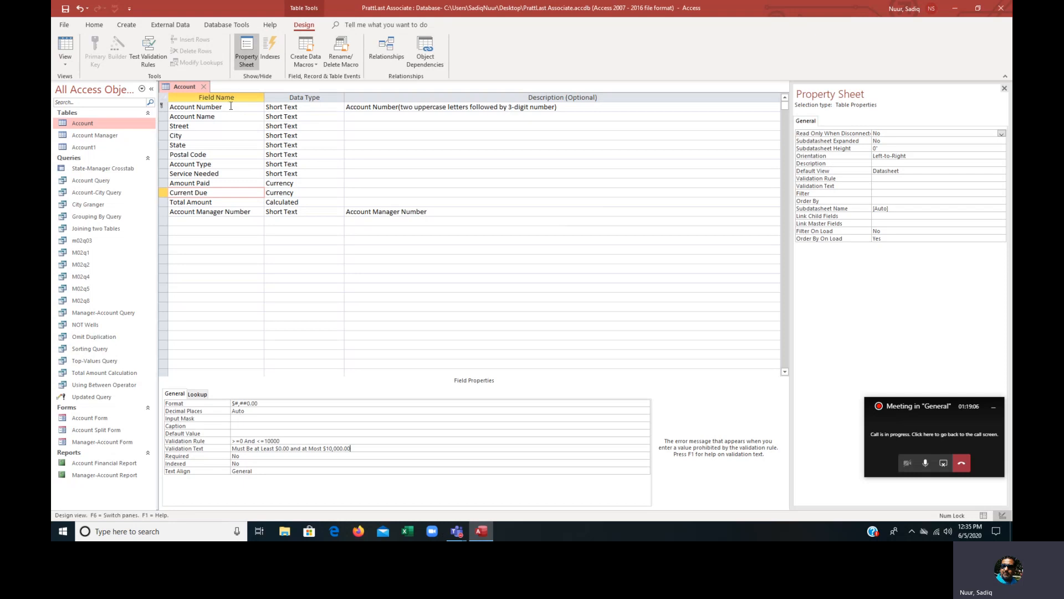
Change the Account Number field's Format to > for uppercase display.
click(231, 105)
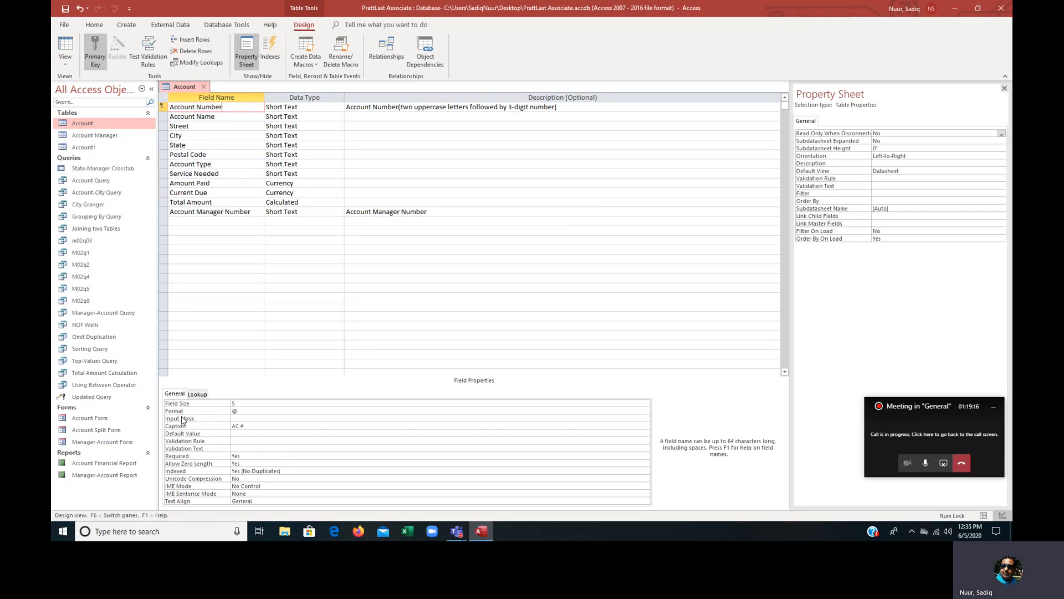
click(246, 410)
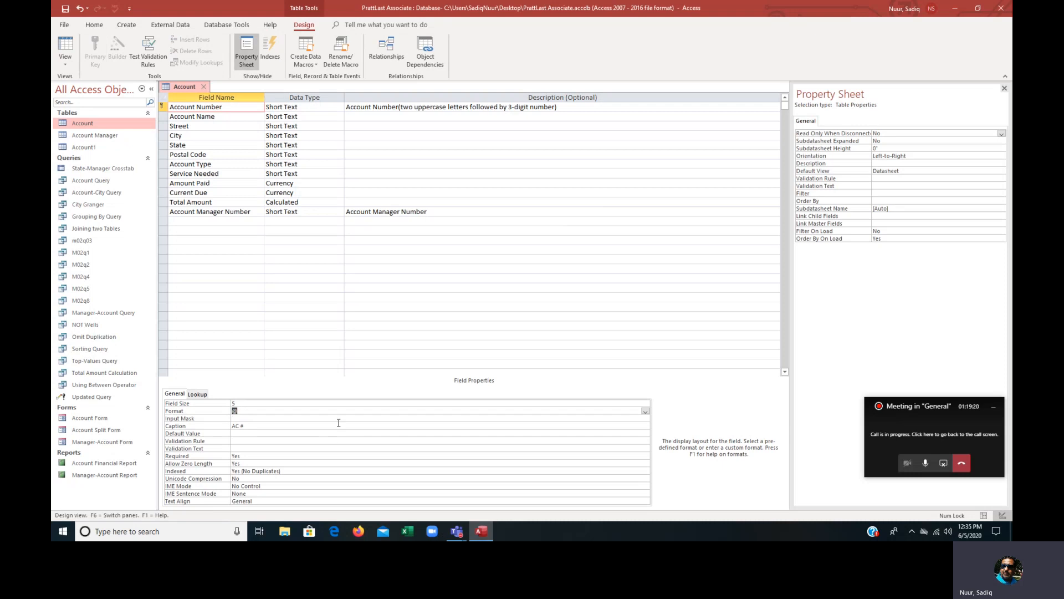
text(>)
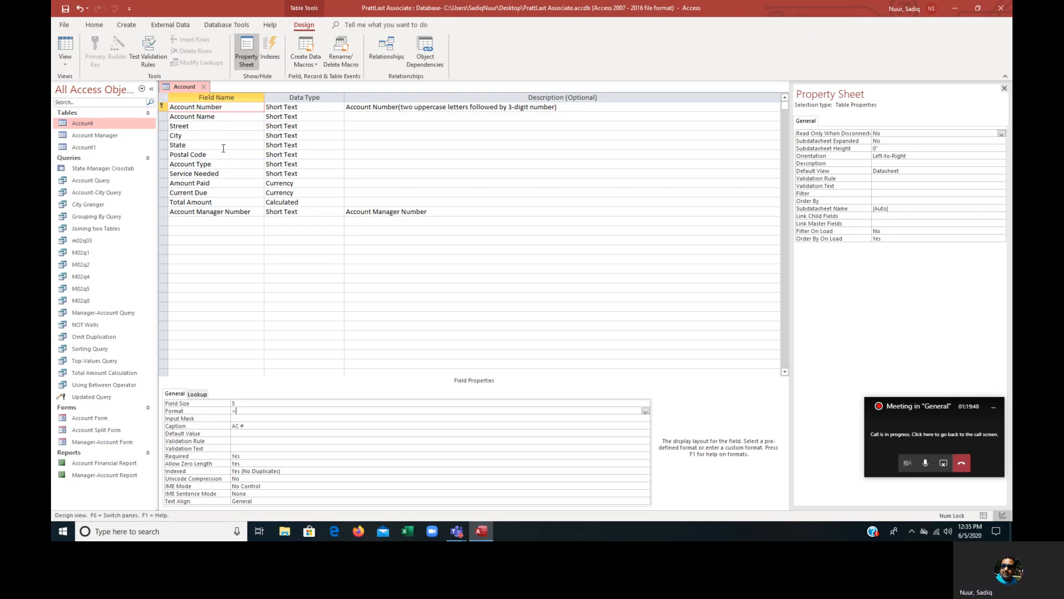
Set the Account Type field's Default Value to SER.
click(223, 163)
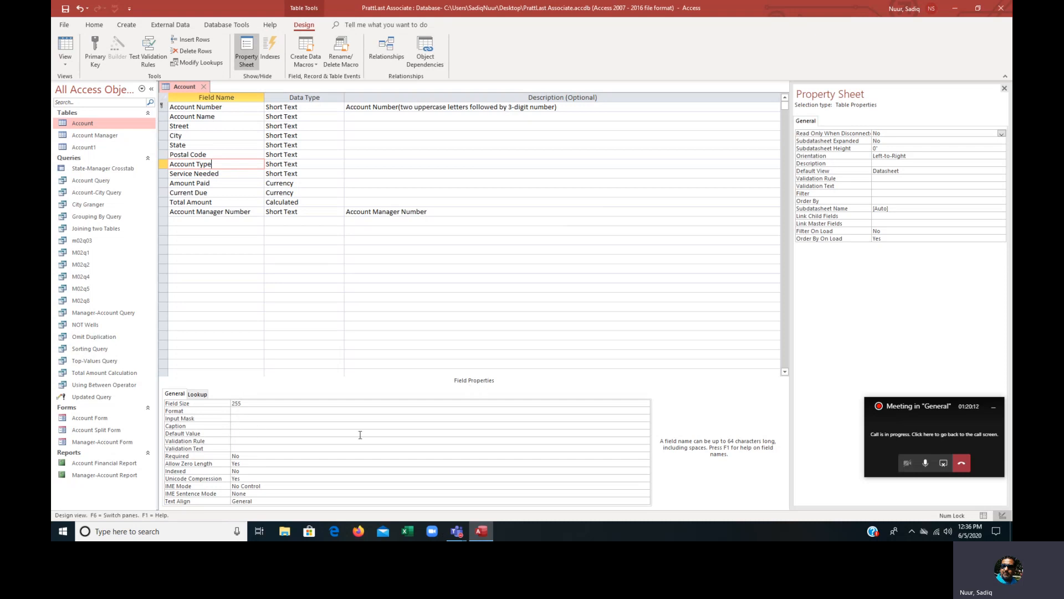
click(242, 433)
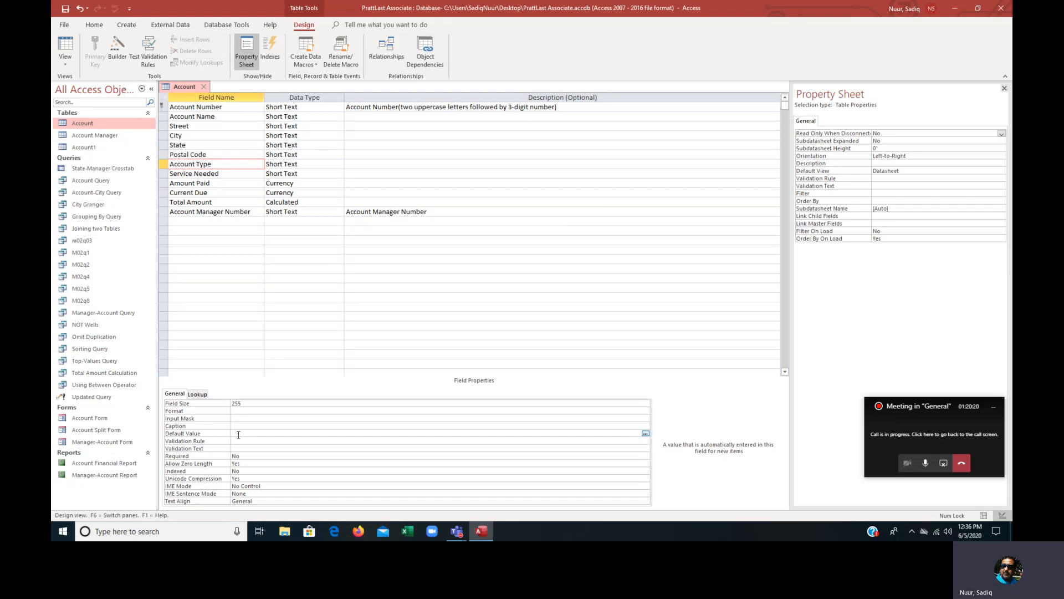
text(SER)
Give the Account Type field the validation rule =SER or =NON or =IND.
click(241, 439)
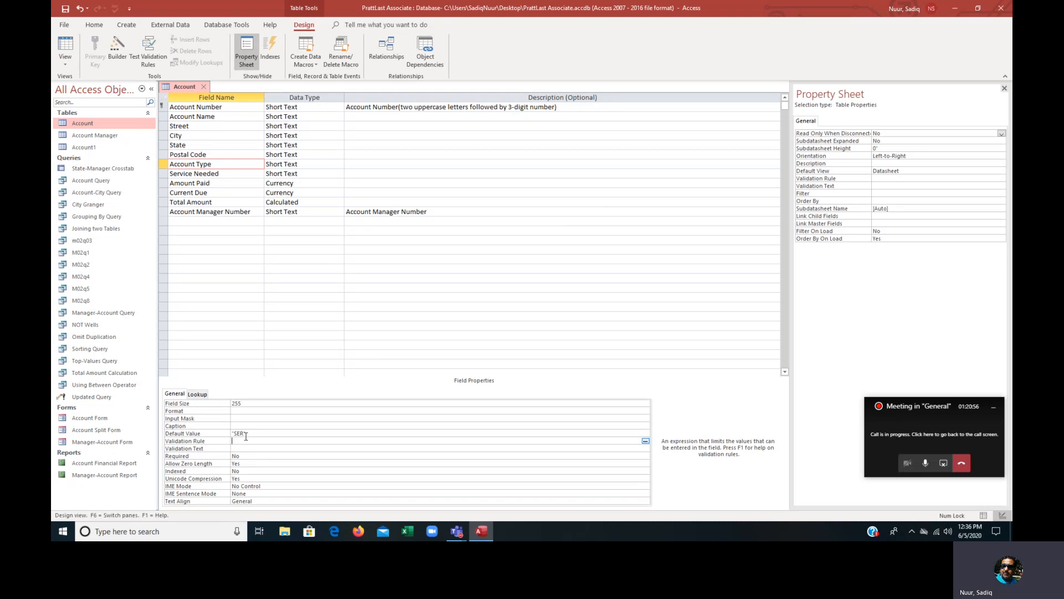
text(=)
text(SER)
text(" or )
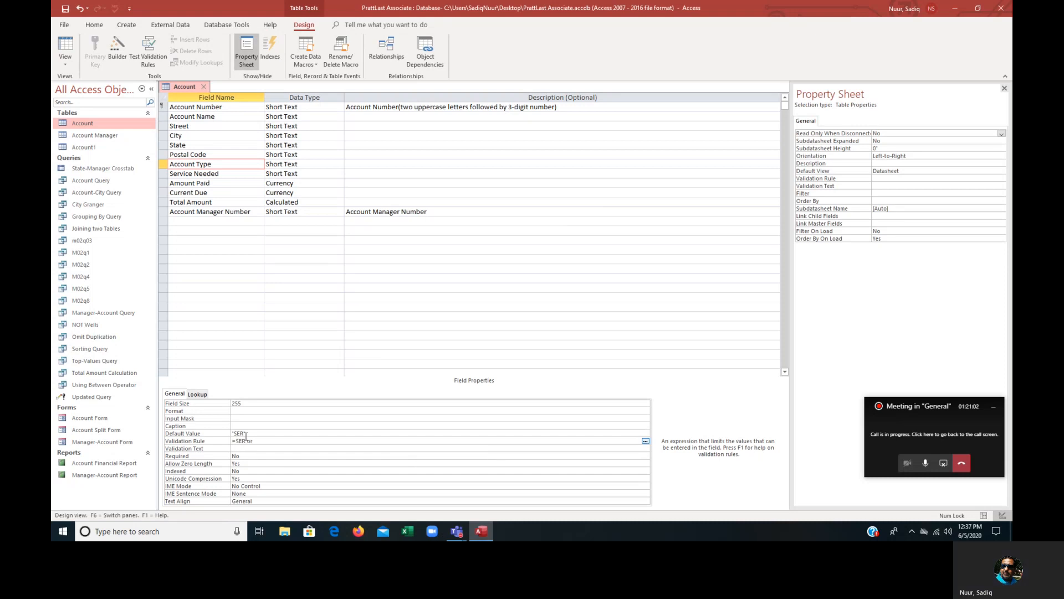
text(=NON or =)
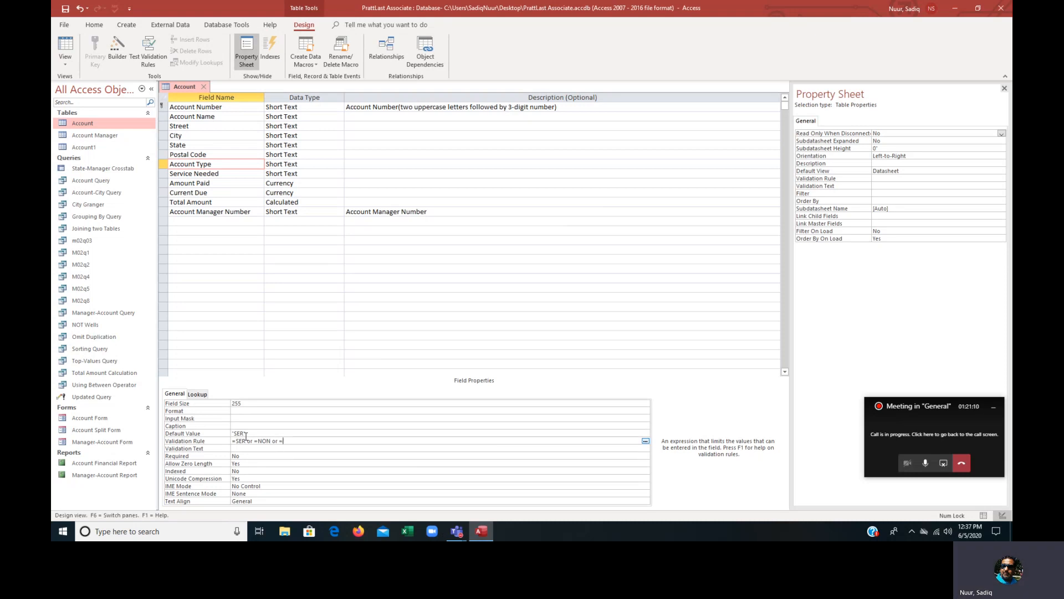
text(IND)
Set the Account Type field's validation text to "Must Be SER, NON, or IND" and close the table, saving the design and testing existing data.
click(251, 449)
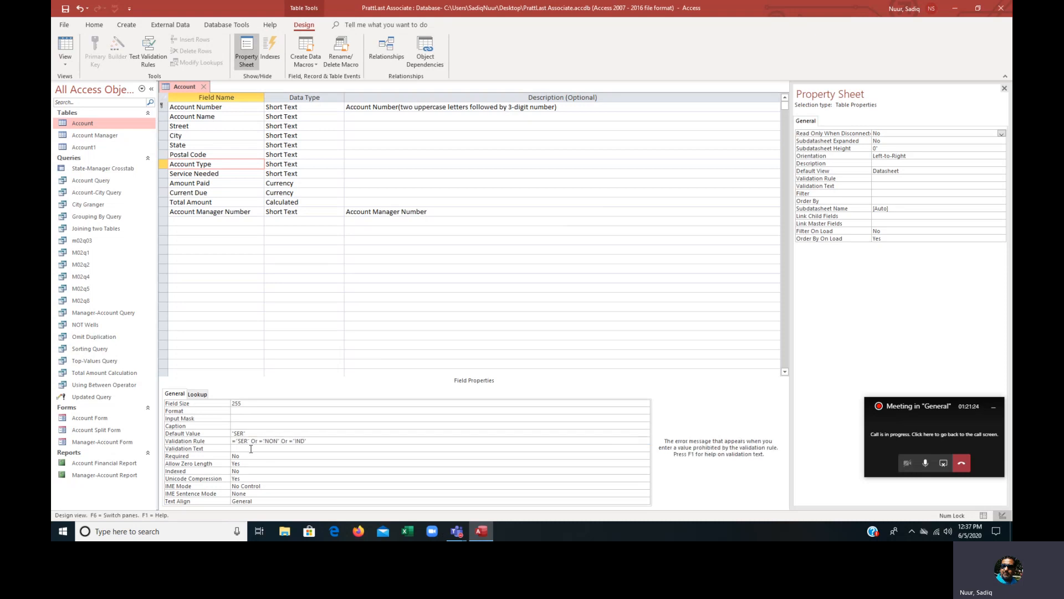
text(Must Be SER, NON, or IND)
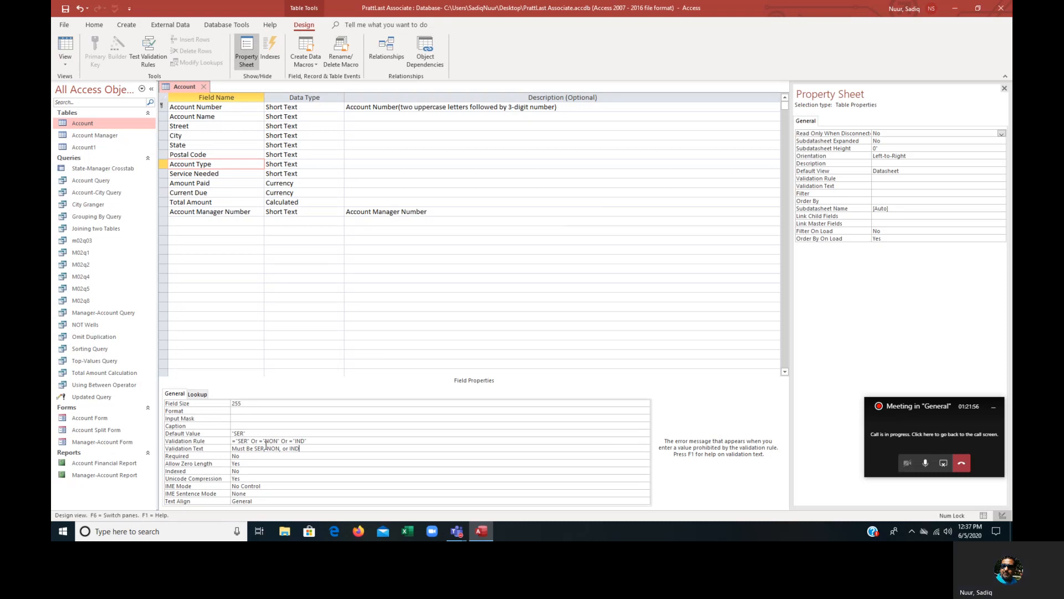
click(204, 87)
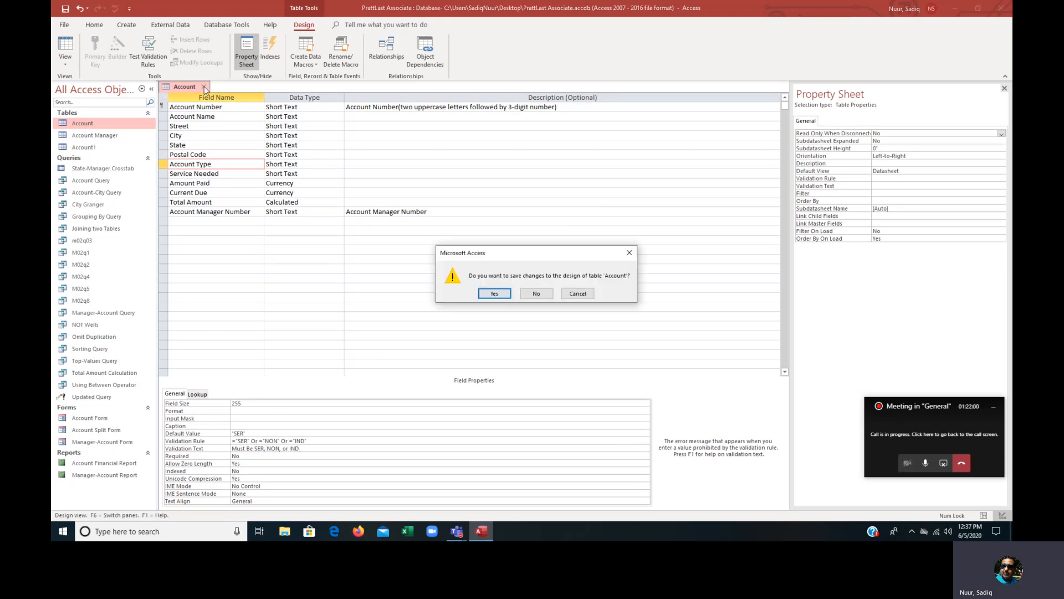
click(494, 294)
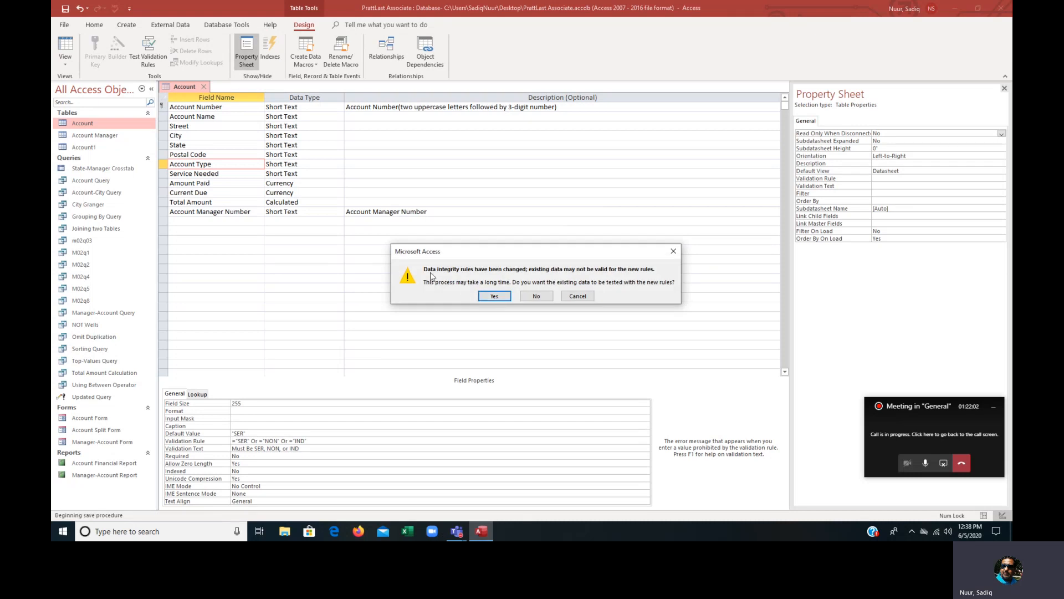
click(494, 295)
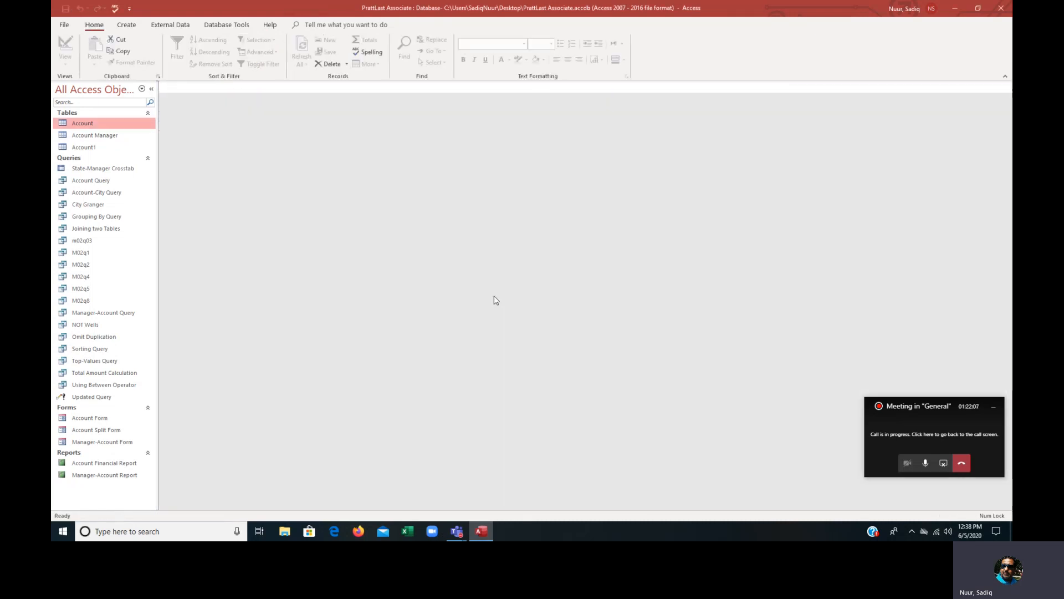
Open the Account table and start a new record by entering its account number with lowercase letters.
double_click(92, 122)
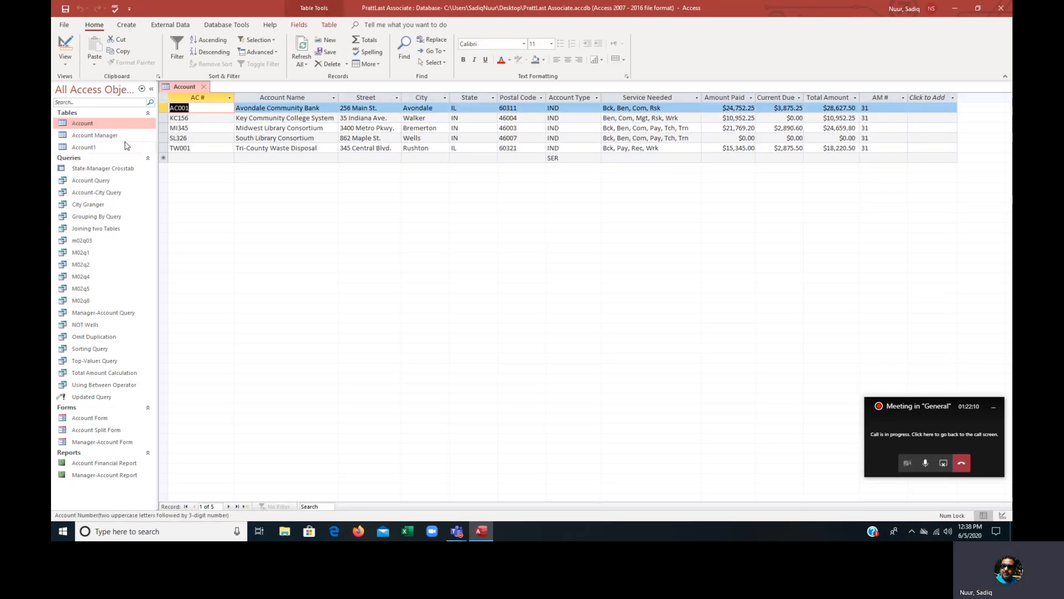
click(190, 158)
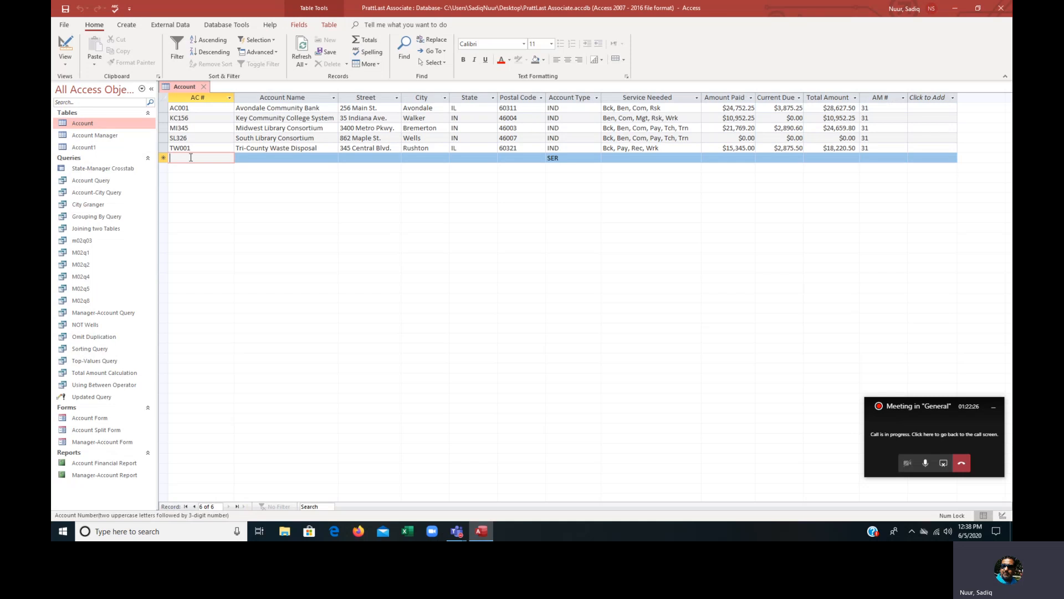
text(b)
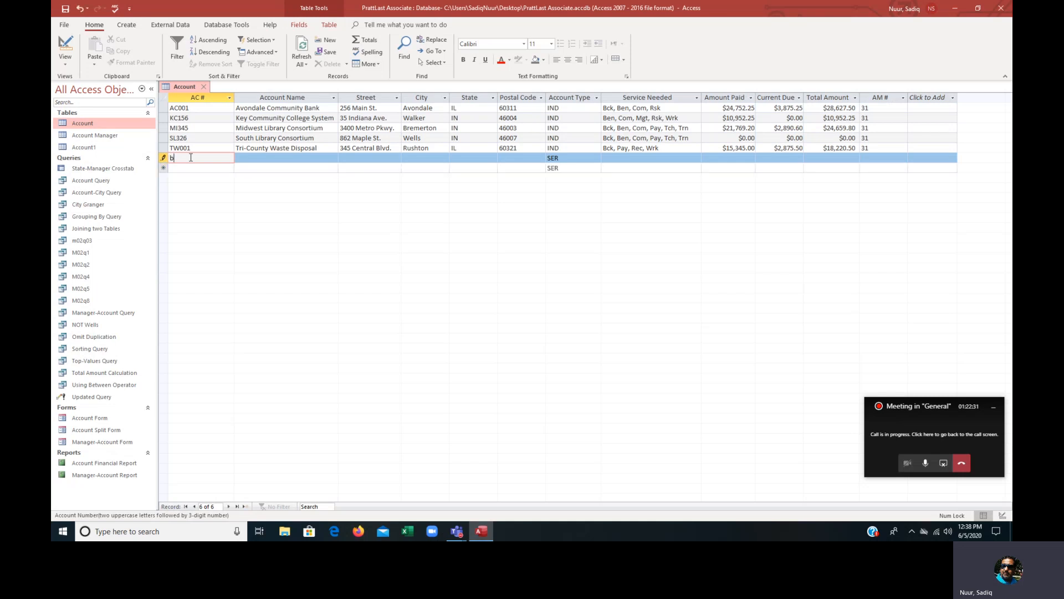
text(c001)
key(Tab)
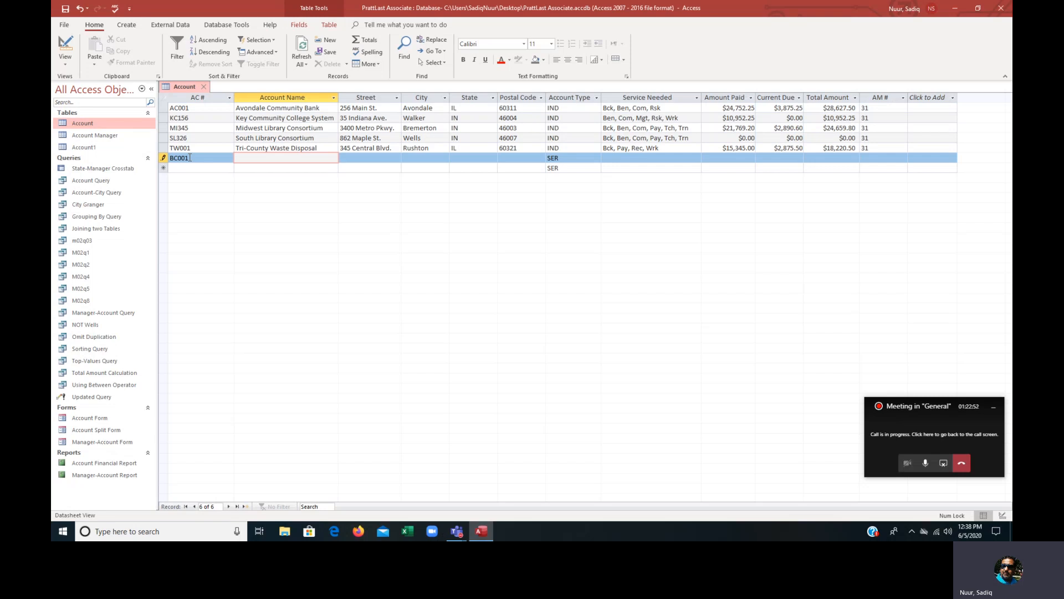
Leave Account Name empty and copy the street, city, state and postal code from the record above into the new record.
key(Tab)
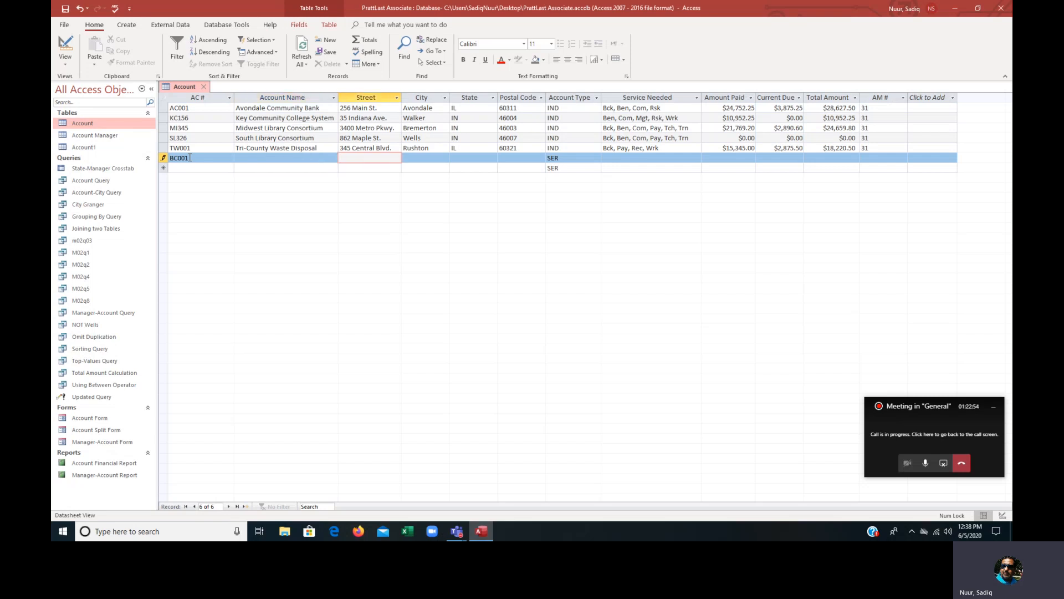
key(Down)
key(Return)
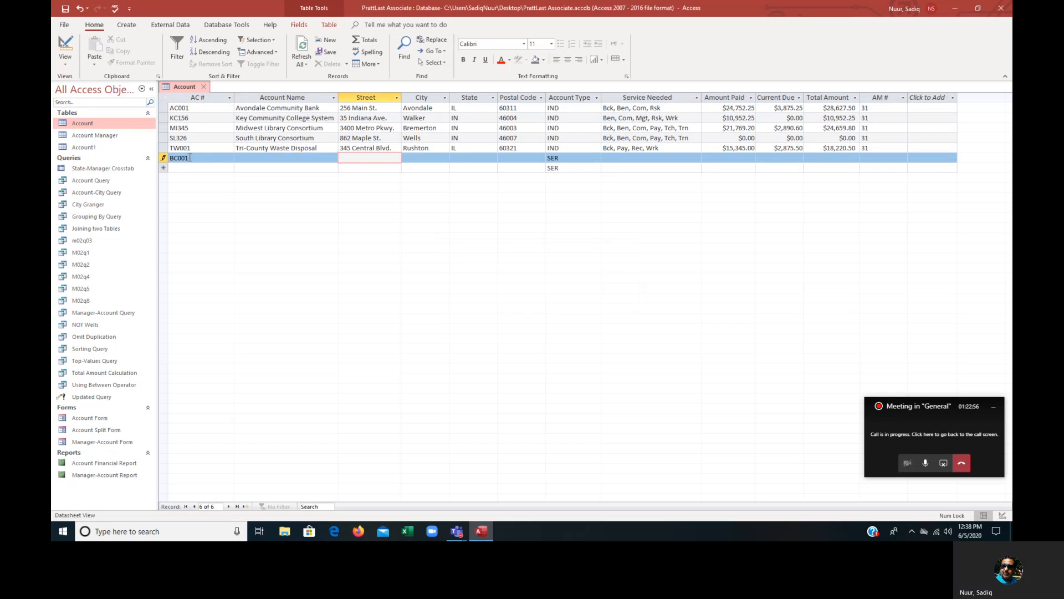
key(Tab)
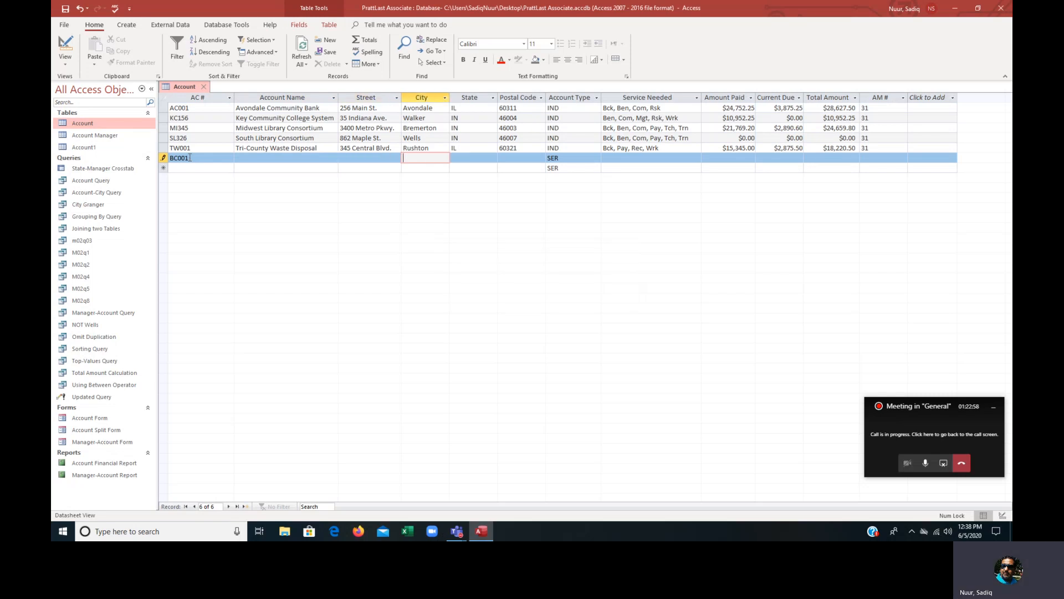
key(shift+Tab)
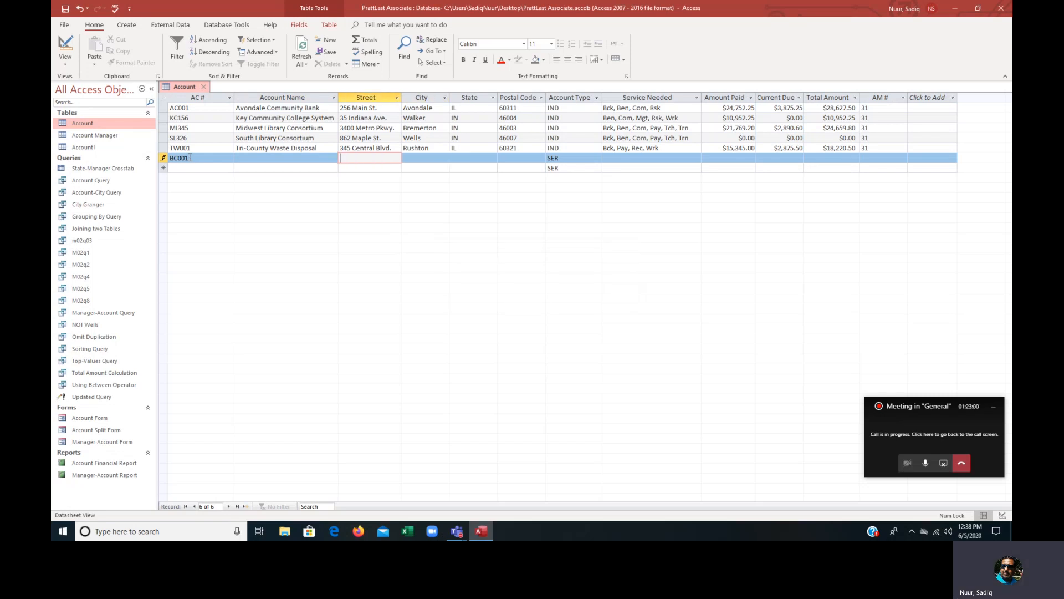
key(ctrl+apostrophe)
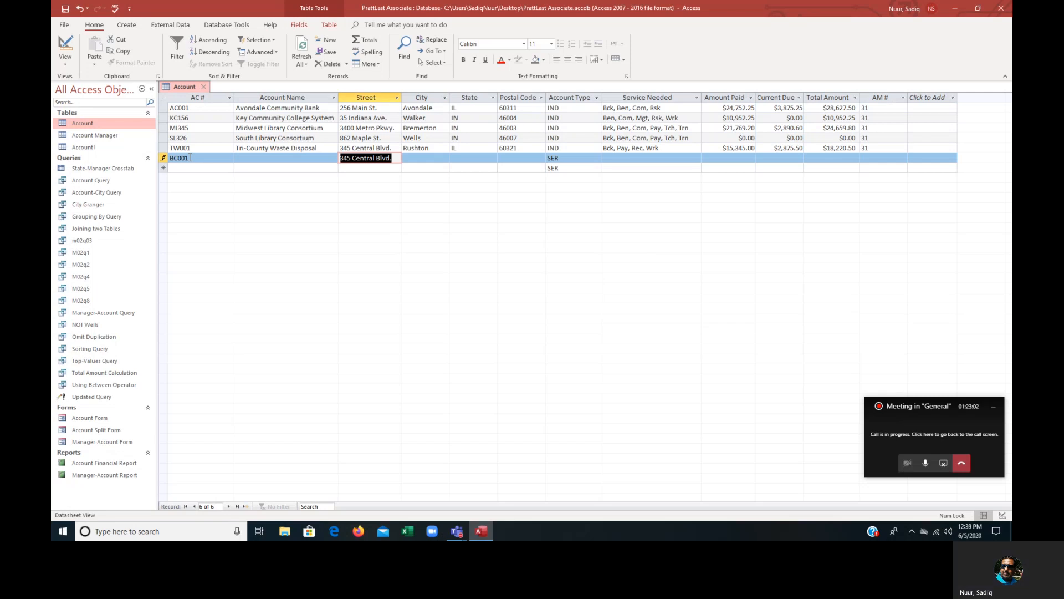
key(Tab)
key(ctrl+apostrophe)
key(Tab)
key(ctrl+apostrophe)
key(Tab)
key(ctrl+apostrophe)
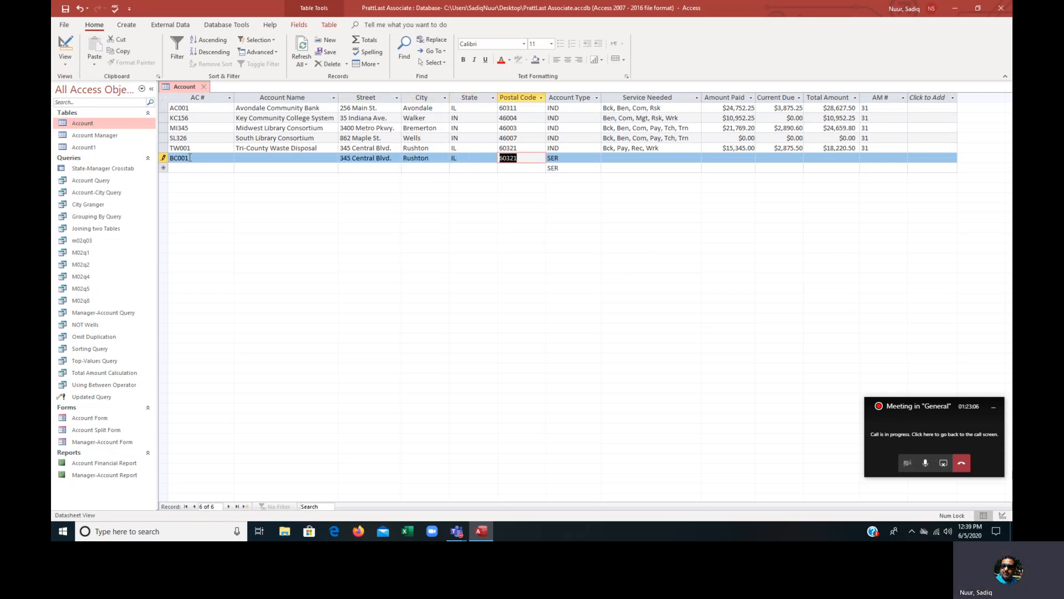
Keep the default account type and copy Service Needed, Amount Paid and Current Due from the record above.
key(Tab)
key(Tab)
key(ctrl+apostrophe)
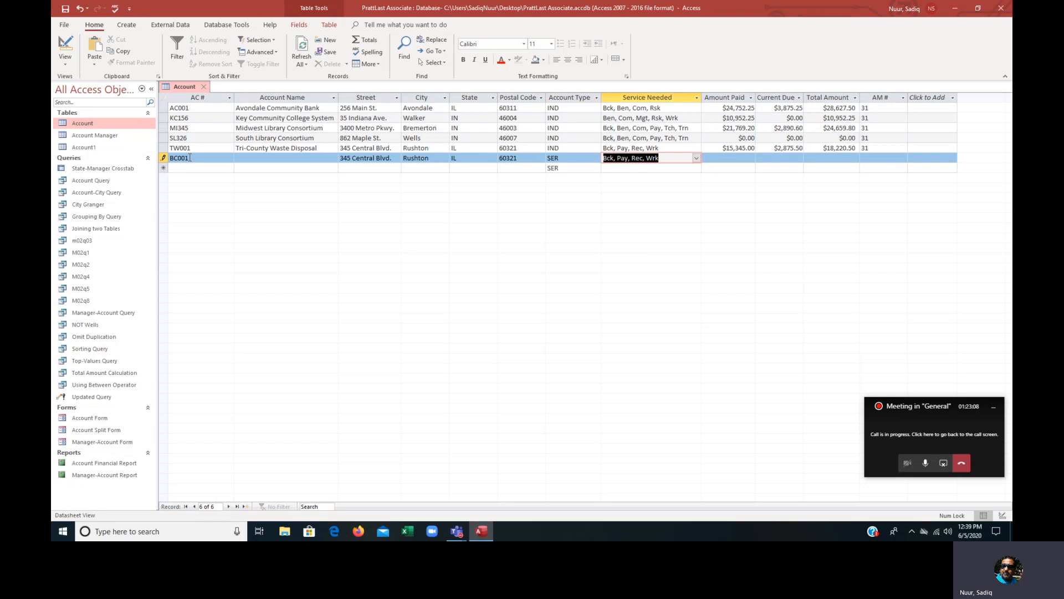
key(Tab)
key(ctrl+apostrophe)
key(Tab)
key(ctrl+apostrophe)
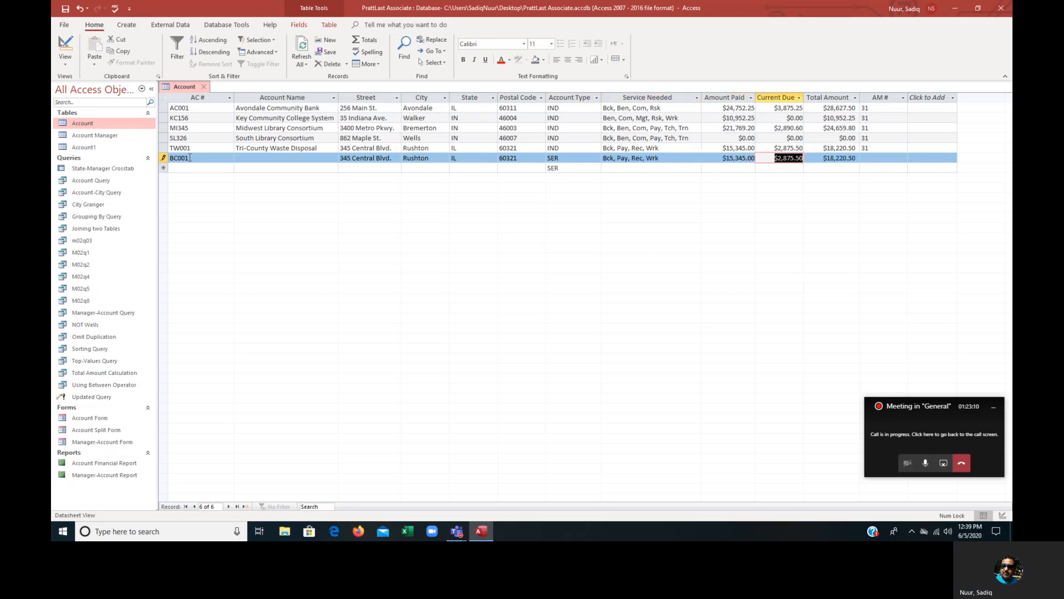
Enter 58 as the new record's account manager number and try to save the record without an account name.
key(Tab)
key(Tab)
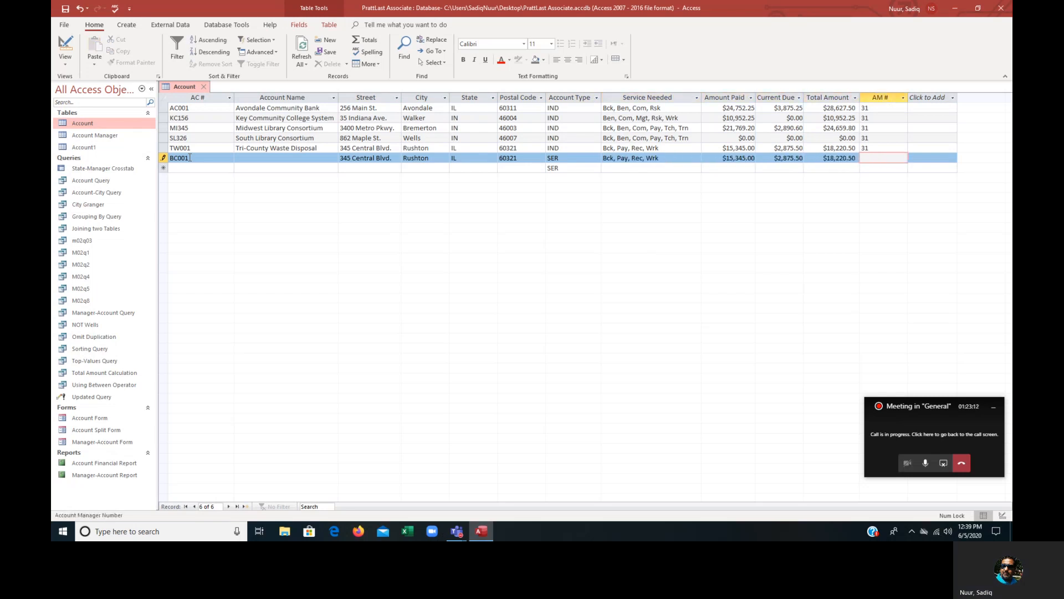
text(58)
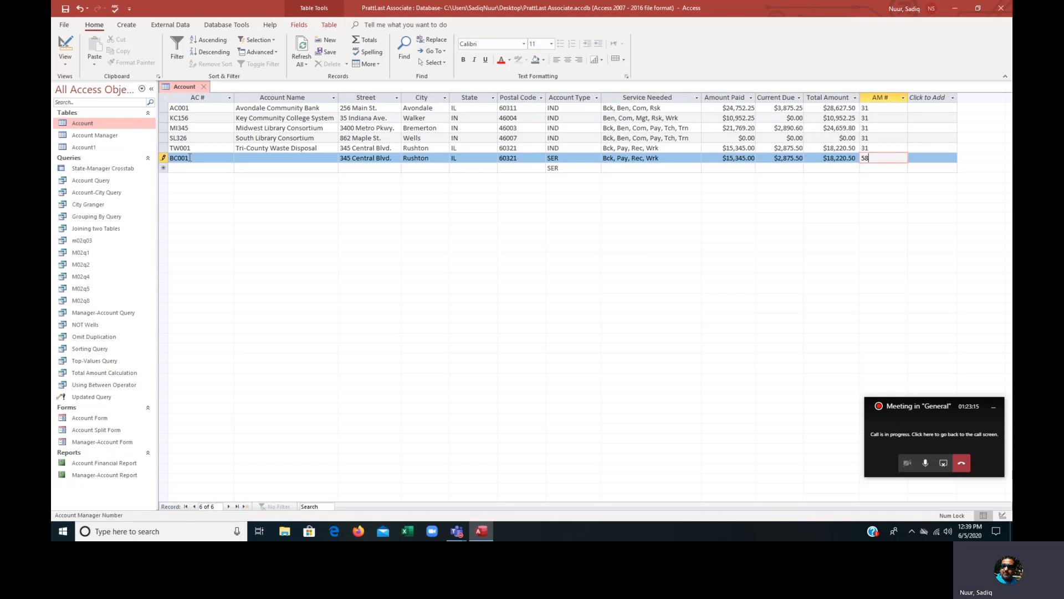
key(Tab)
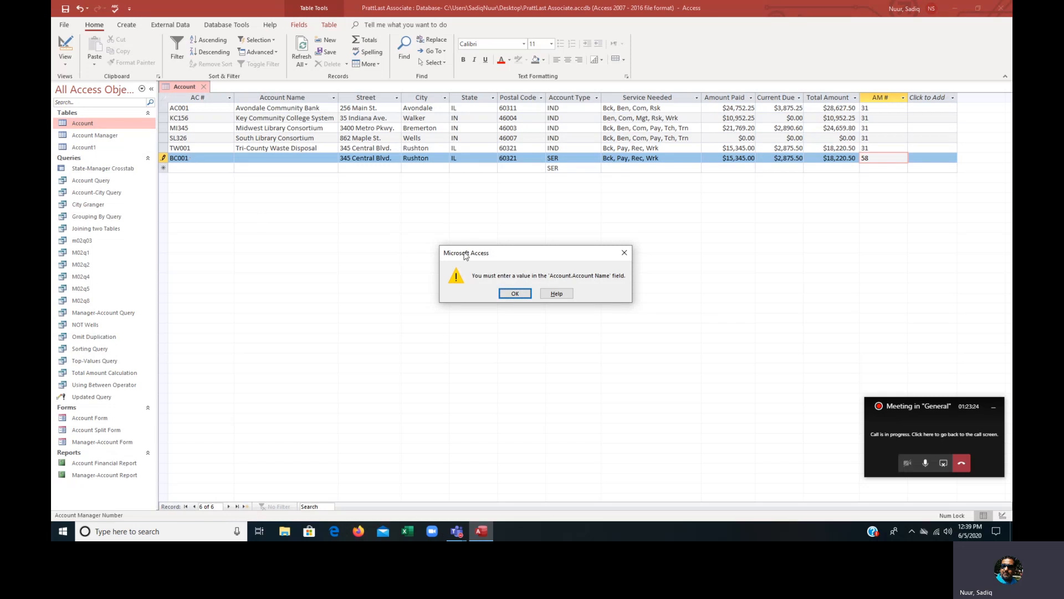
click(513, 295)
Enter "Baltimore City Community Colle" as the new record's account name and save the record.
click(281, 158)
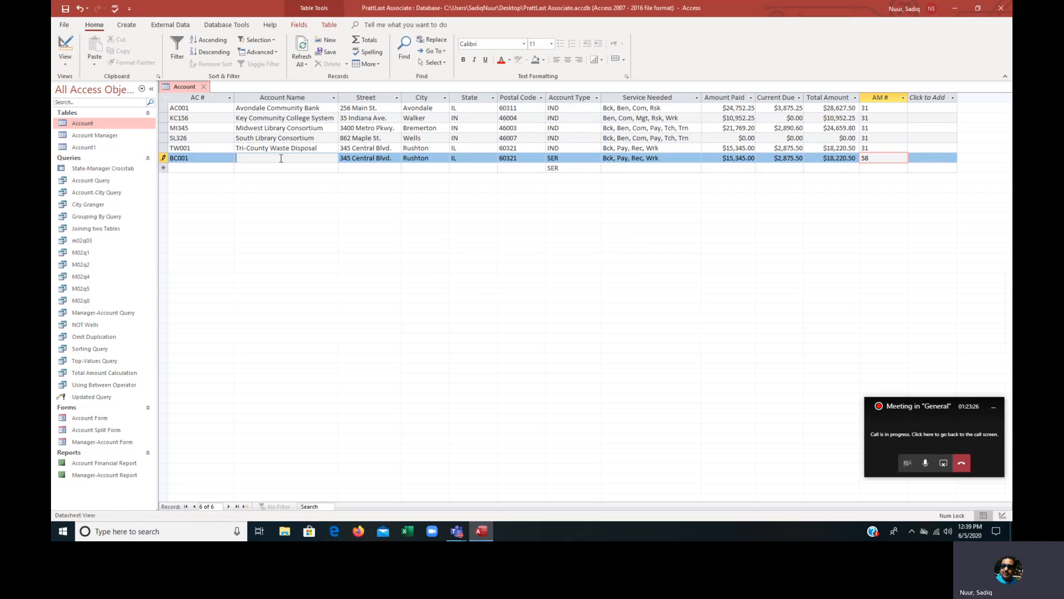
text(B)
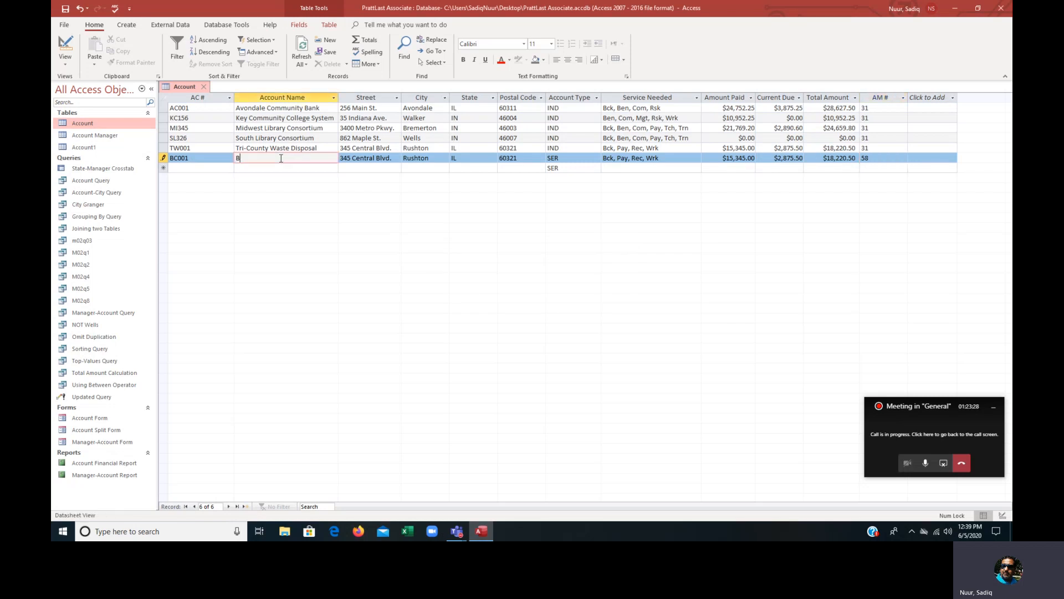
text(catl)
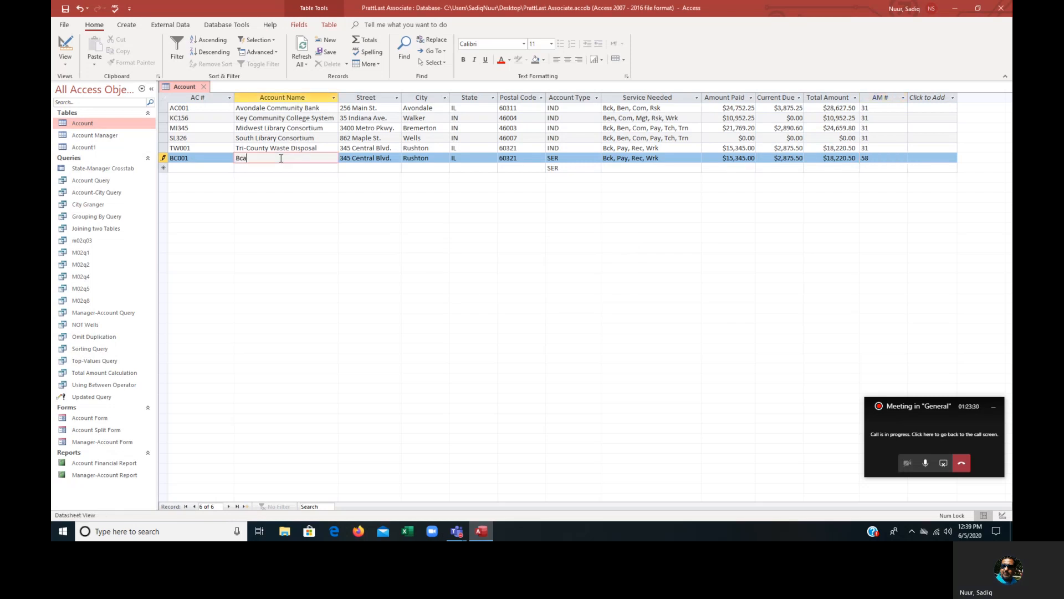
key(BackSpace)
key(BackSpace)
key(BackSpace)
key(BackSpace)
text(altio)
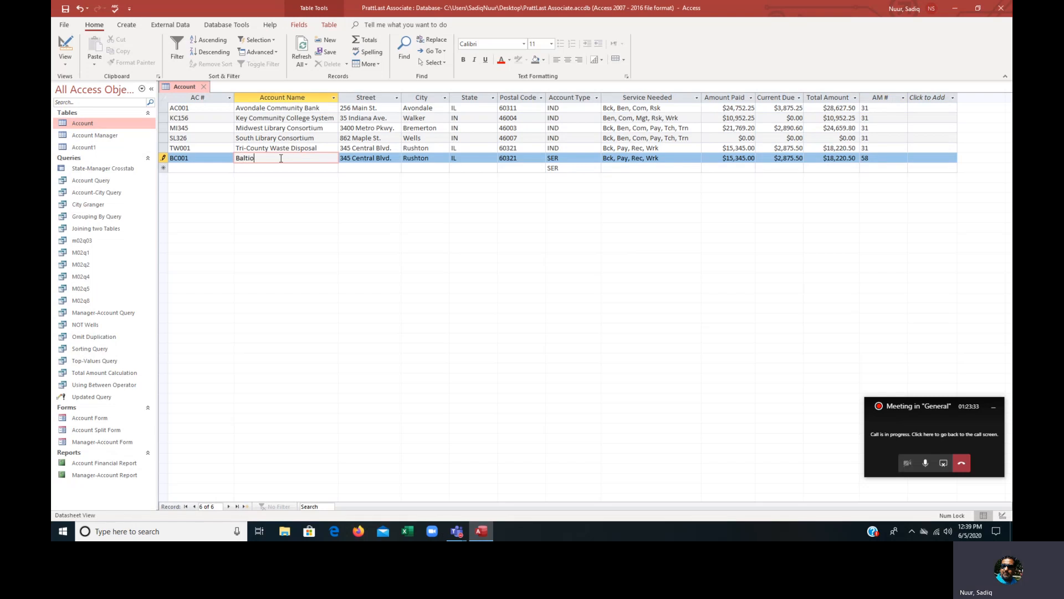
key(BackSpace)
text(more City Community Colle)
click(882, 157)
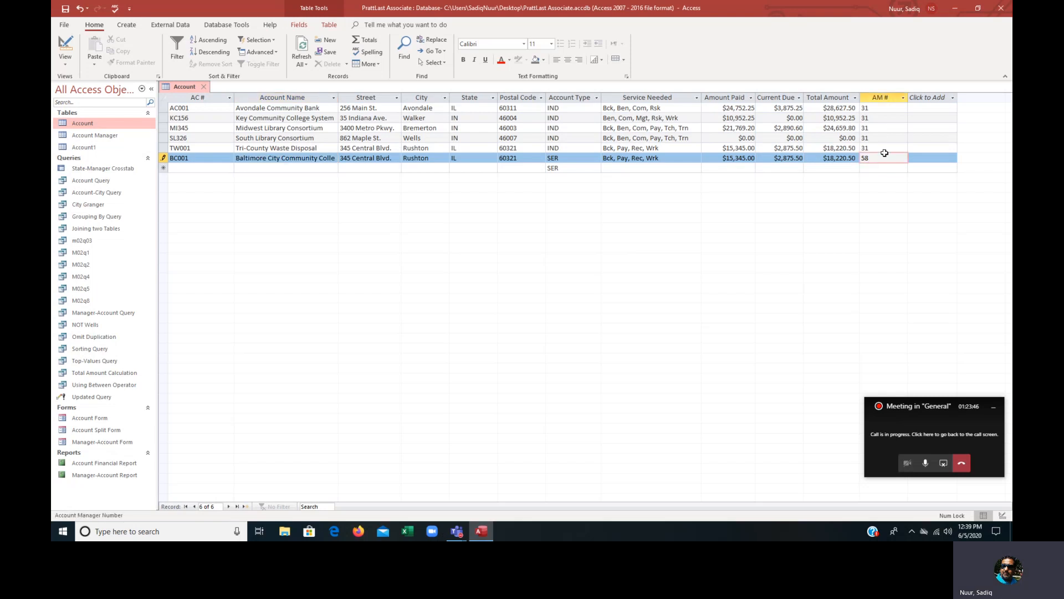
key(Tab)
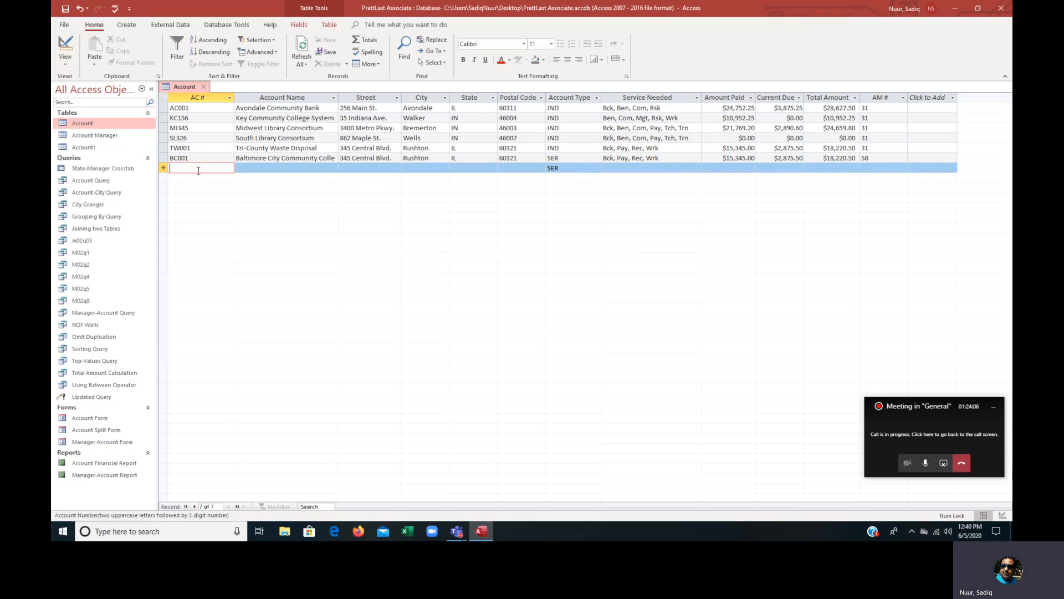
Test the validation rule by trying account type JJJ in the Baltimore record, and set the type back to SER.
click(567, 159)
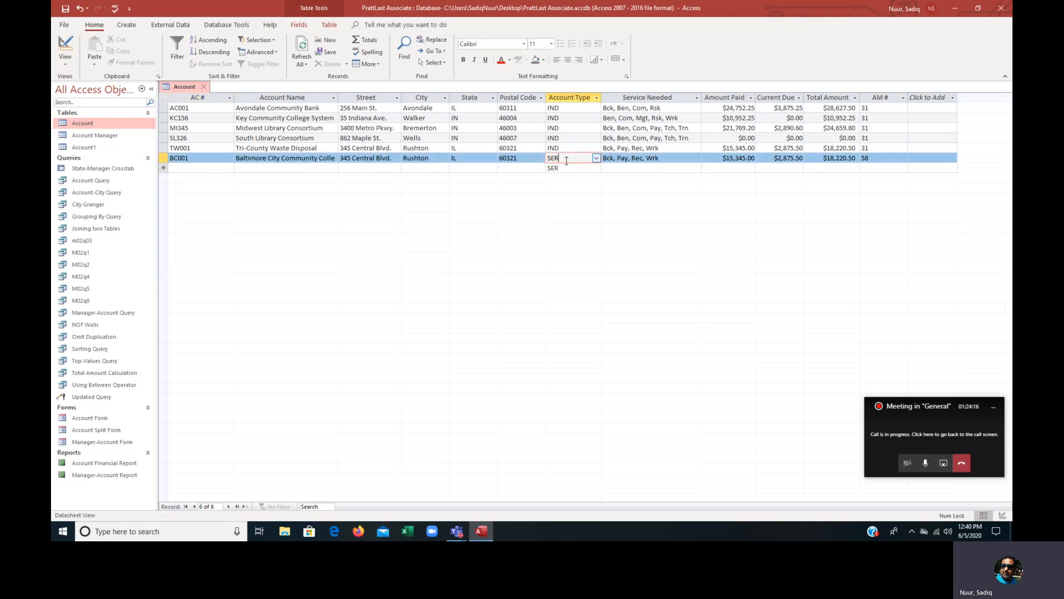
drag(565, 157, 541, 158)
text(JJJ)
key(Return)
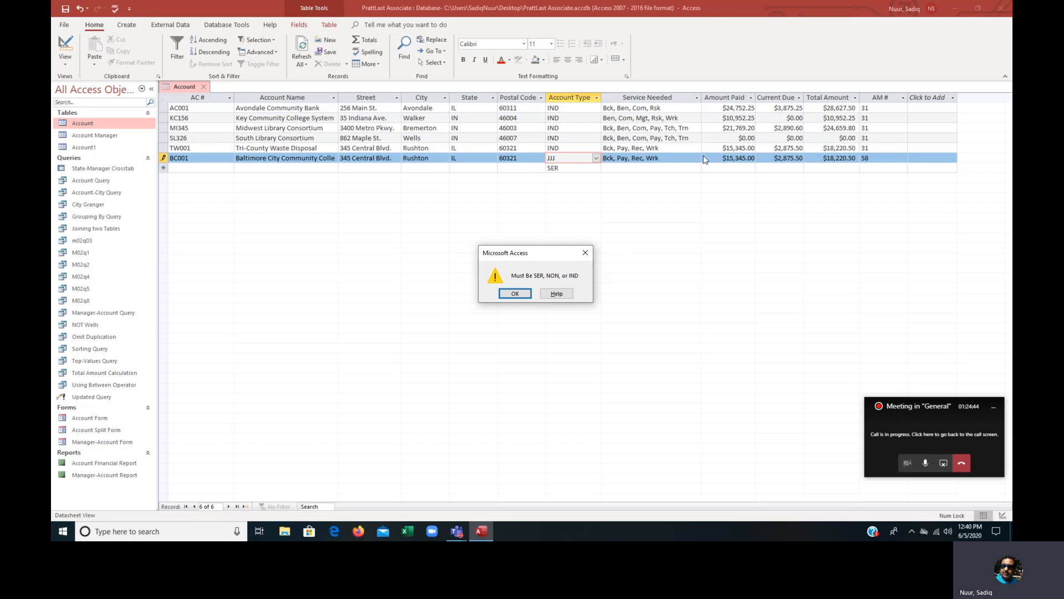
click(520, 293)
click(596, 158)
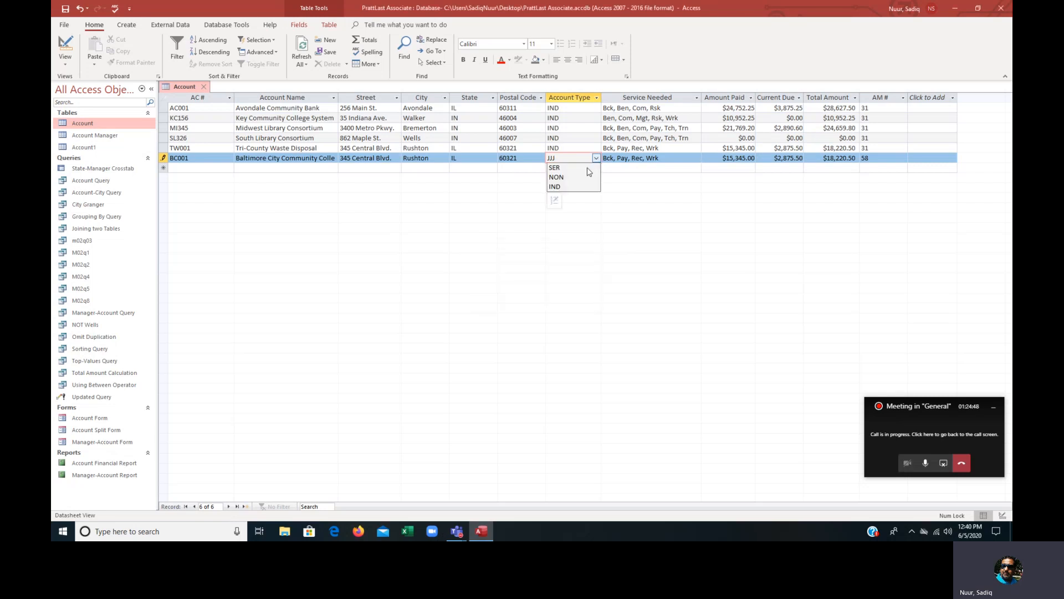
click(549, 169)
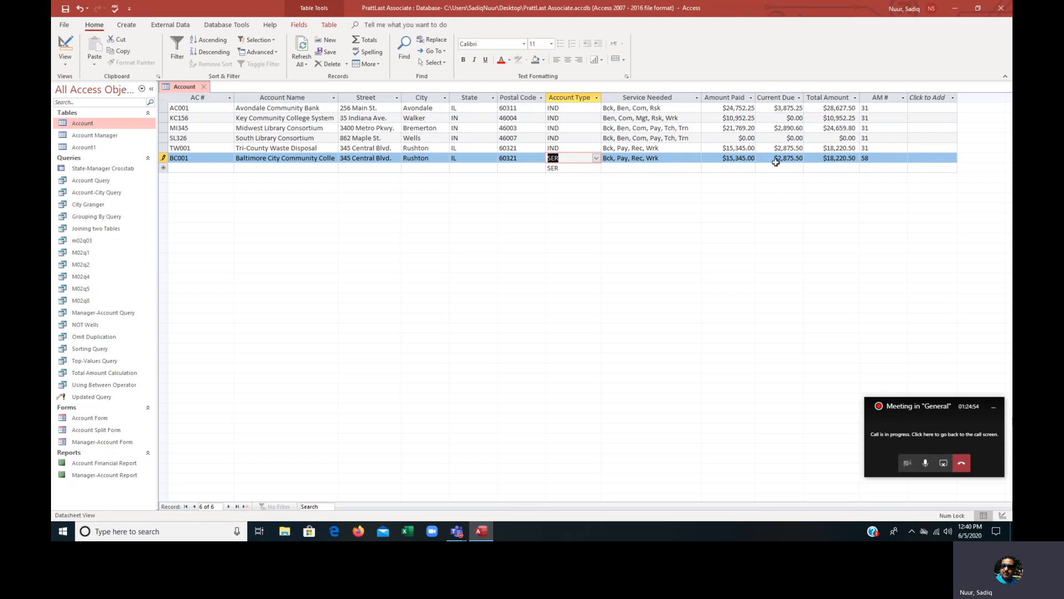
Check the Amount Paid and Current Due values of South Library Consortium and return the Account table to Design View.
click(723, 158)
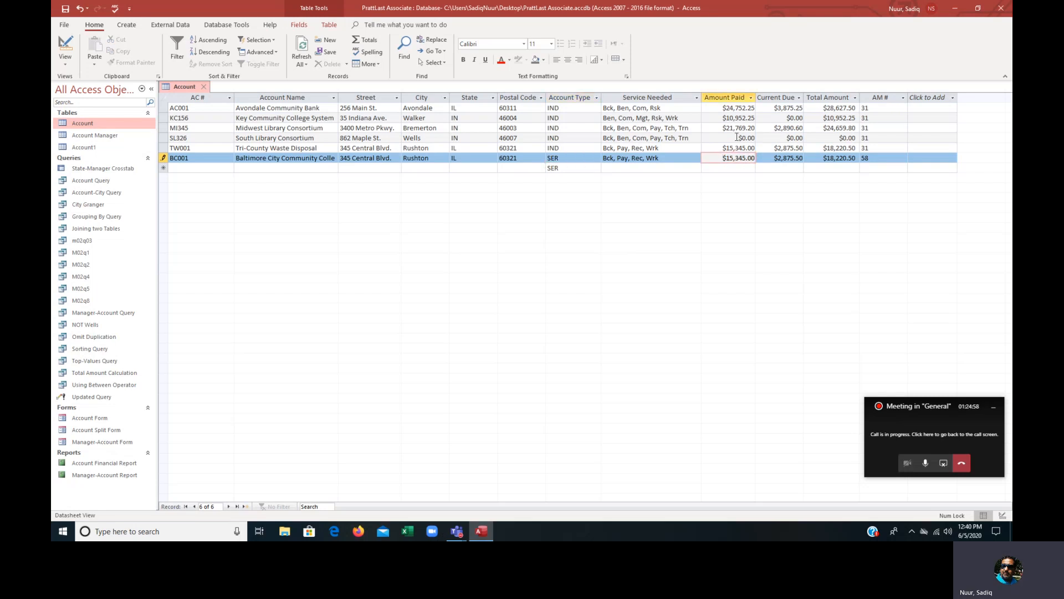
drag(737, 138, 753, 138)
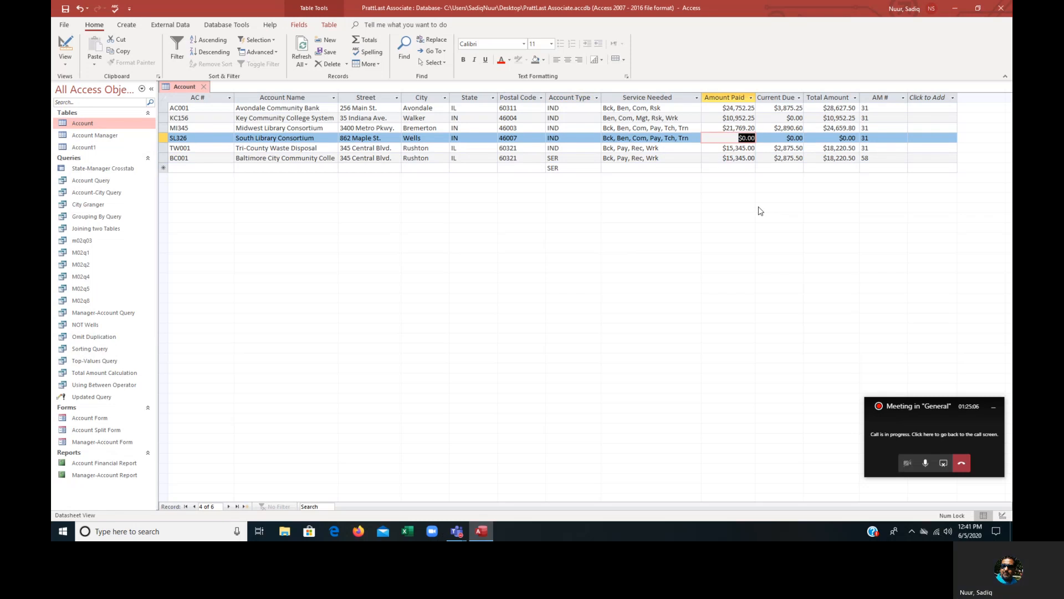
key(Tab)
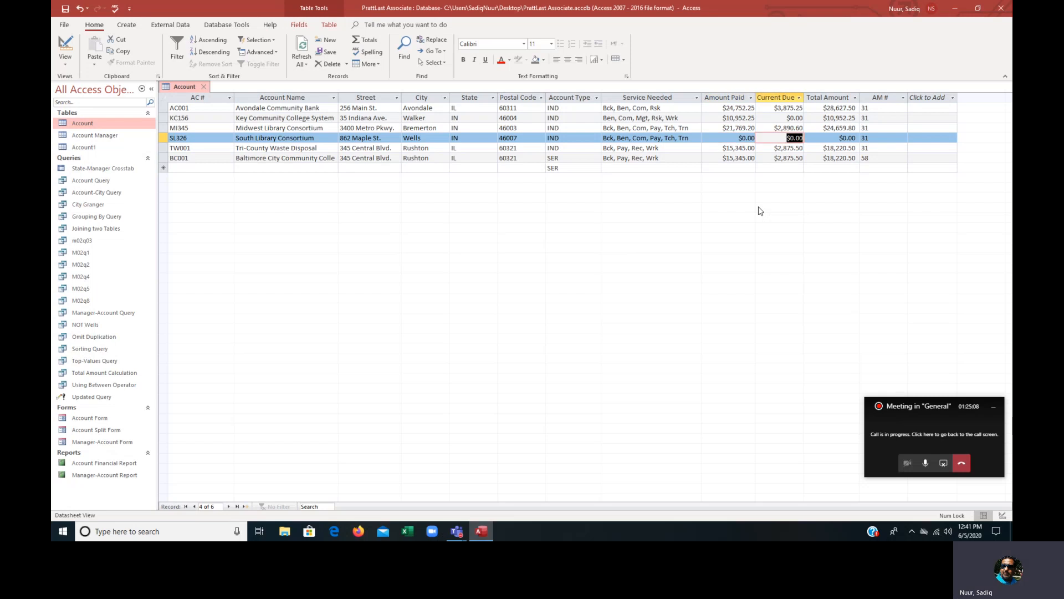
click(69, 65)
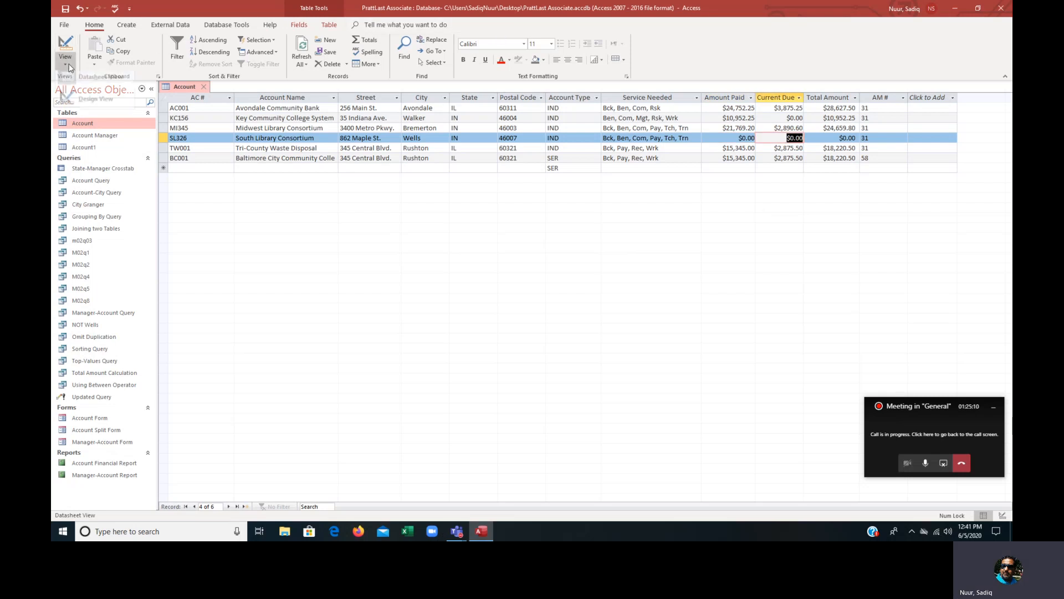
click(91, 102)
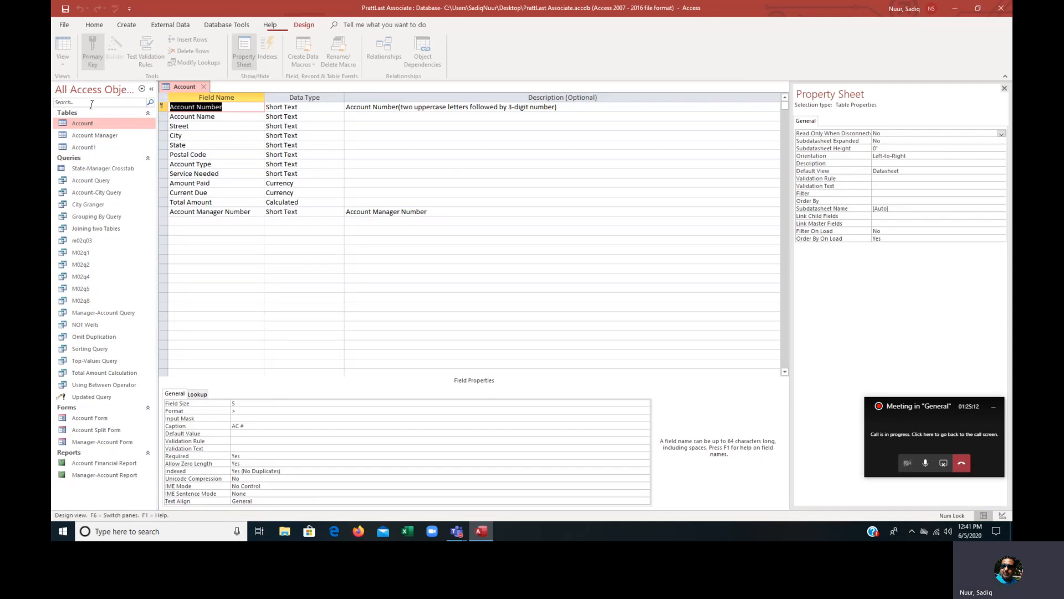
Review the Current Due field's validation rule and test it in Datasheet View by trying 20000 for Key Community College System.
click(217, 191)
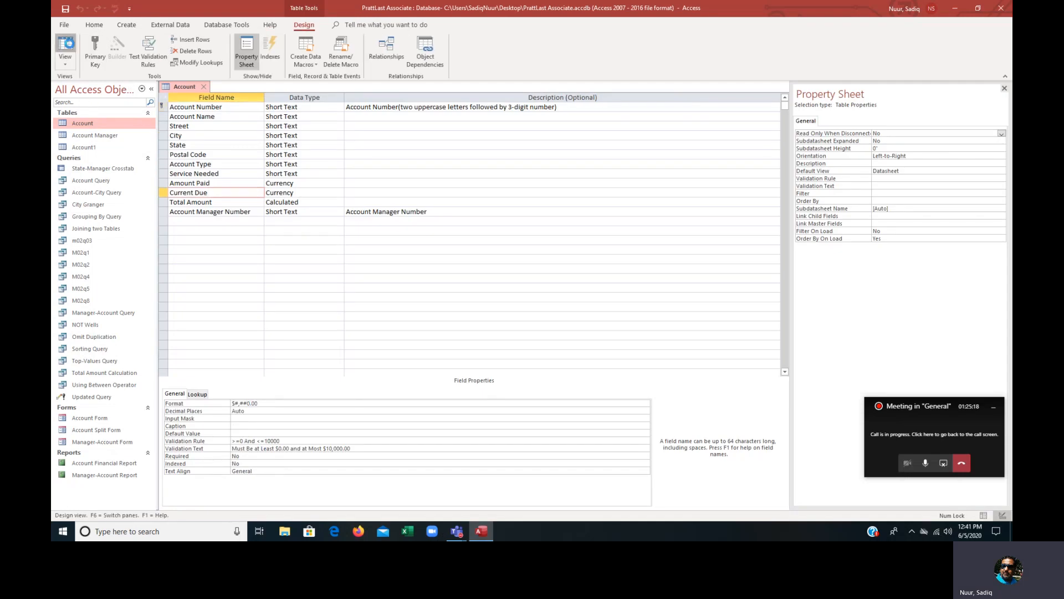
click(65, 45)
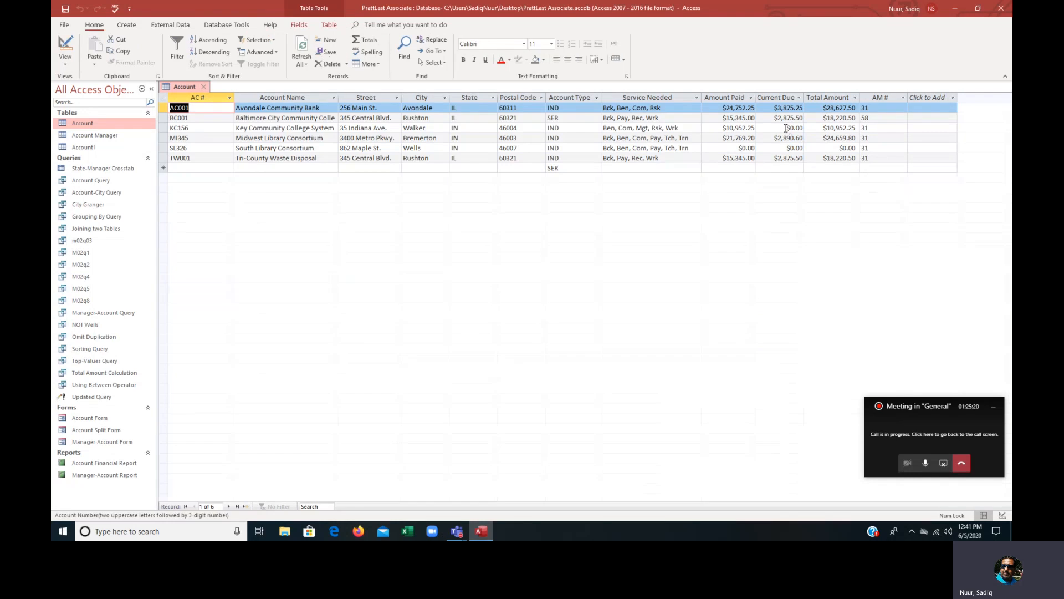
drag(783, 128, 809, 128)
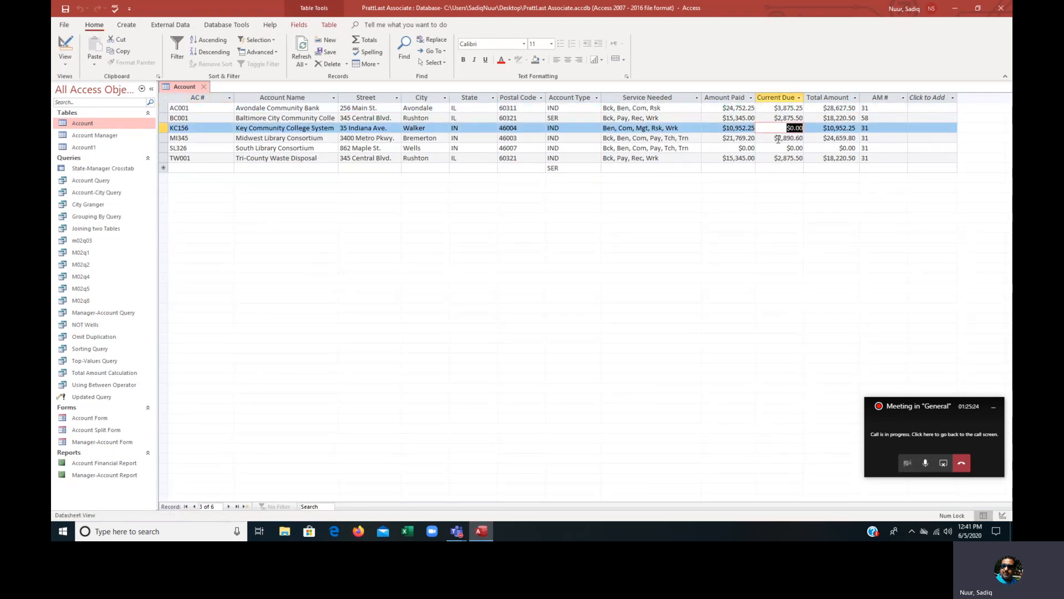
text(20)
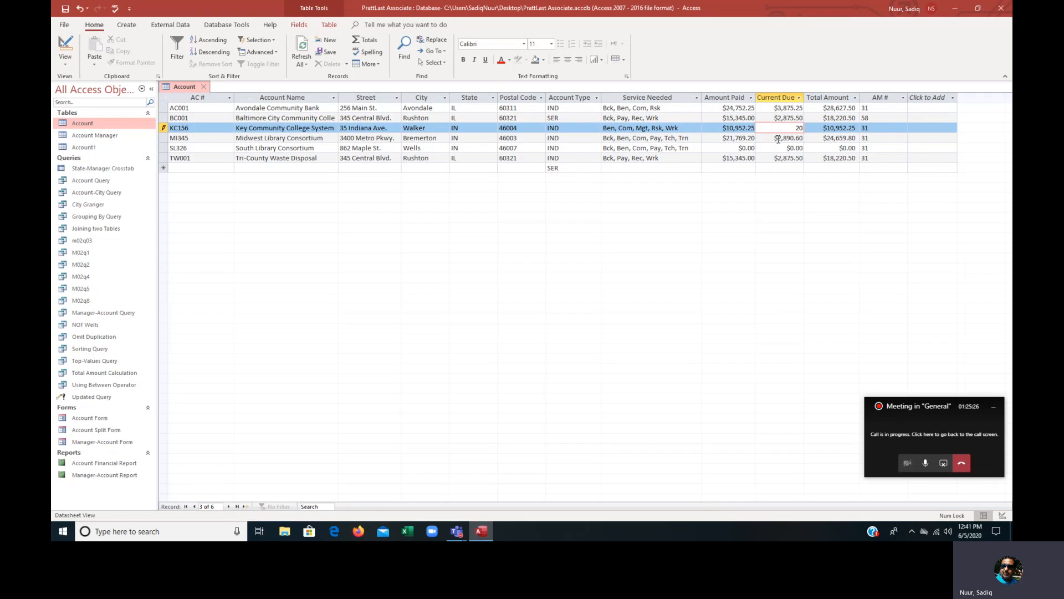
text(000)
key(Return)
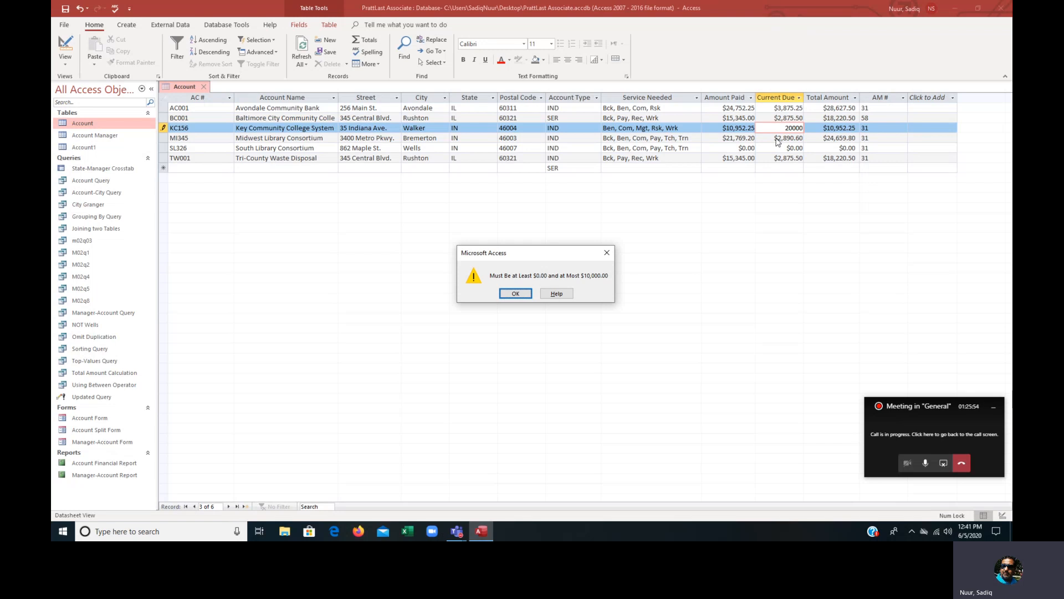
key(Return)
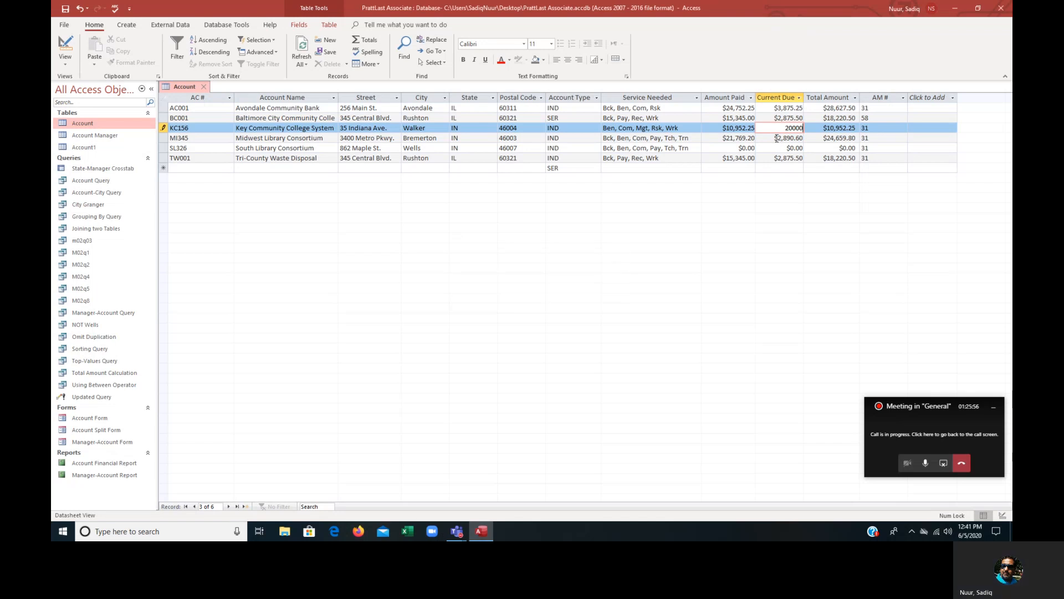
Set the Current Due of Key Community College System back to 0.
key(BackSpace)
key(BackSpace)
key(BackSpace)
key(BackSpace)
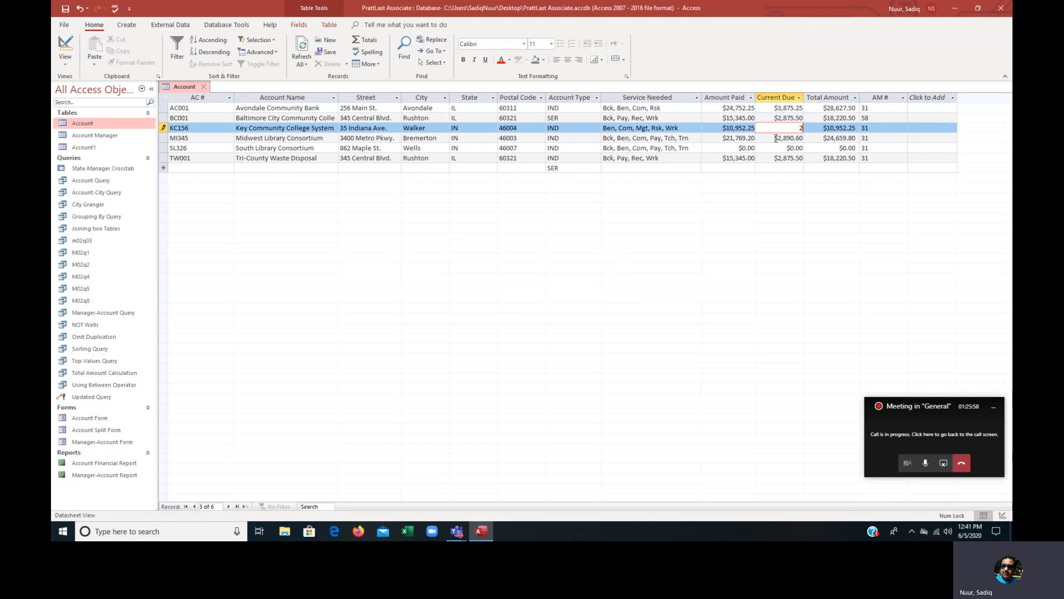
text(0)
key(Tab)
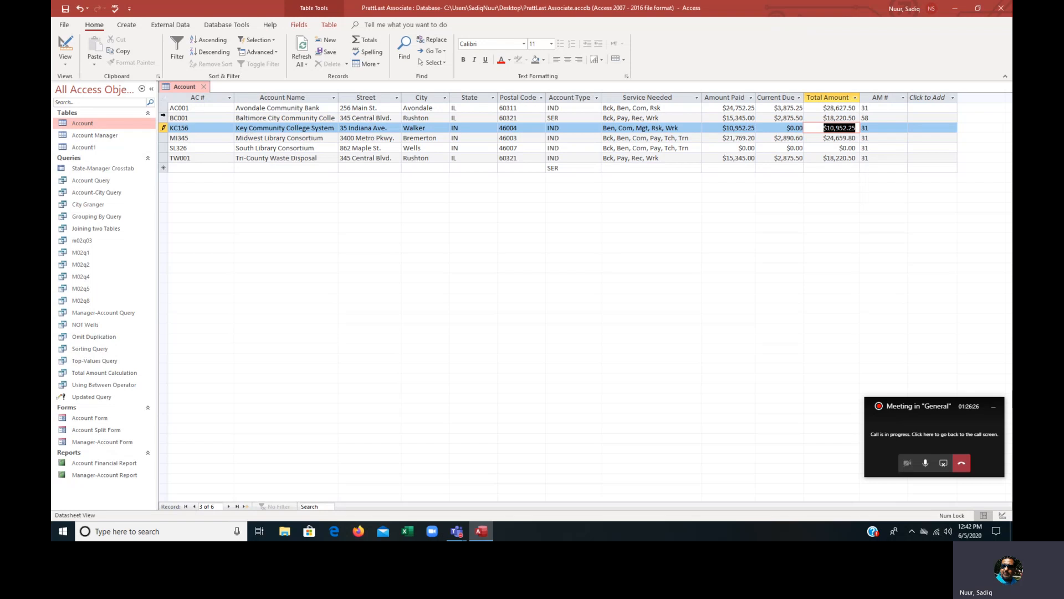
Delete the Baltimore City Community Colle record from the Account table.
click(163, 117)
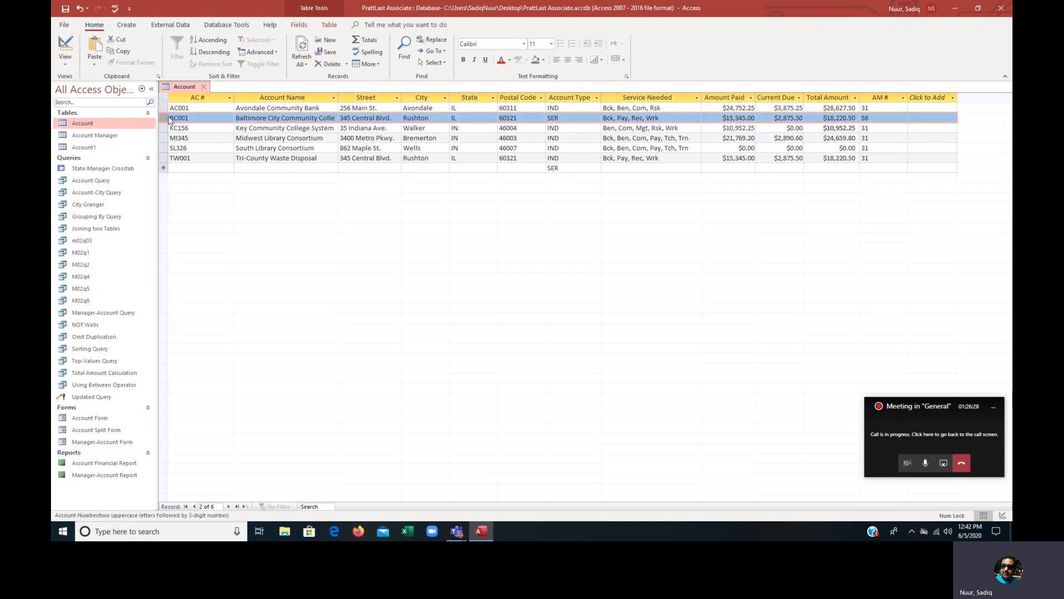
click(327, 64)
click(514, 297)
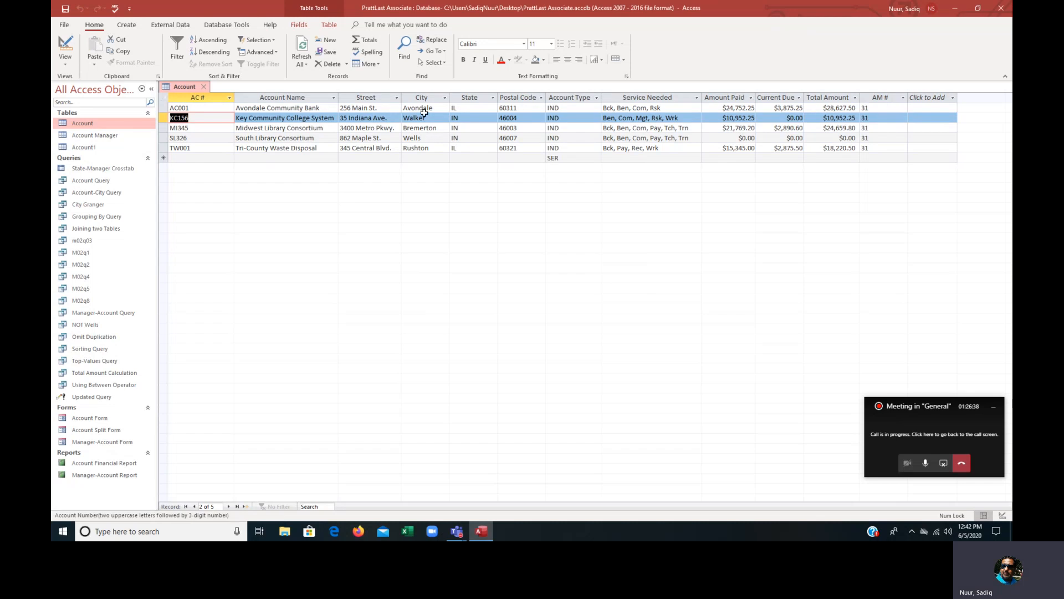
View the records in the Account1 table, compare them with the Account table, and close both tables.
double_click(365, 118)
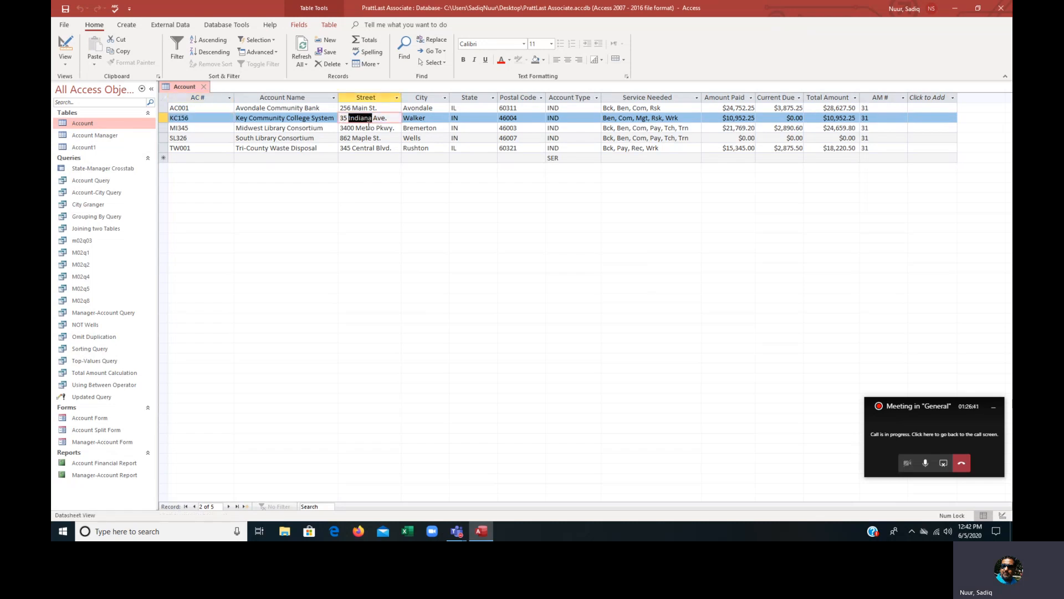
click(370, 118)
click(84, 149)
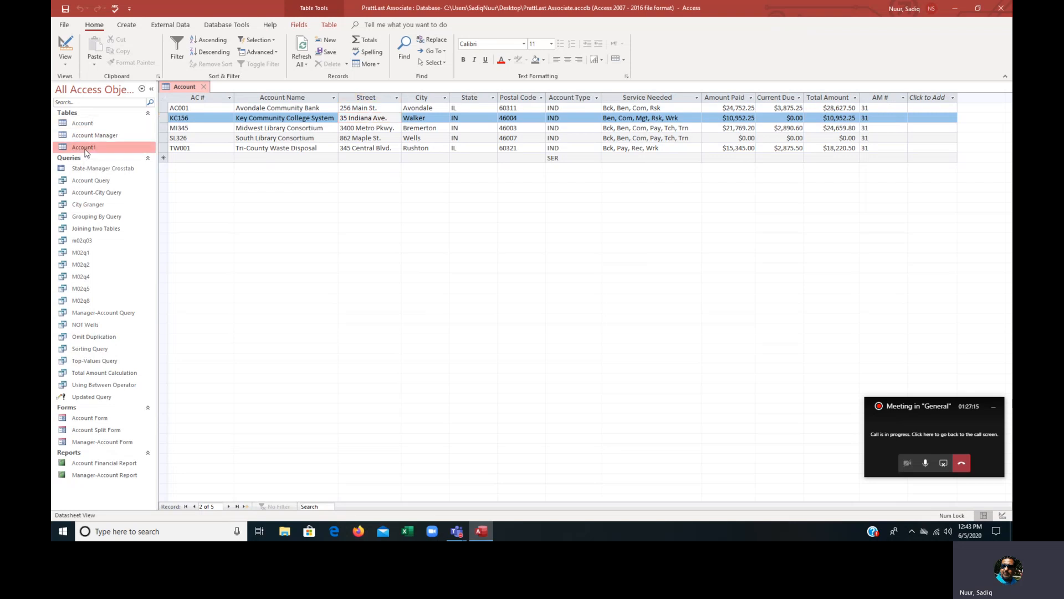
double_click(85, 148)
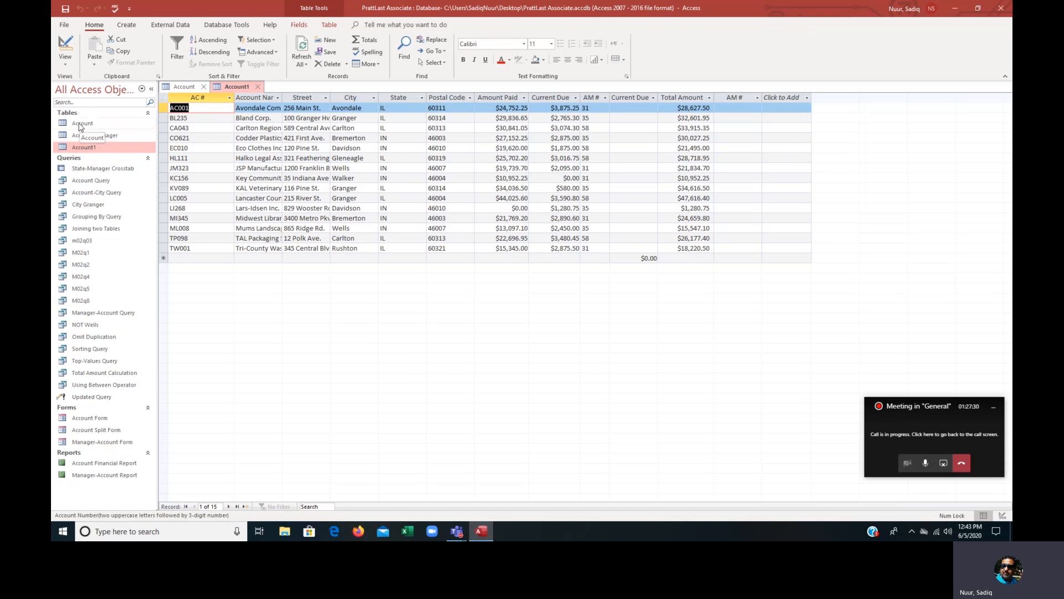
click(82, 122)
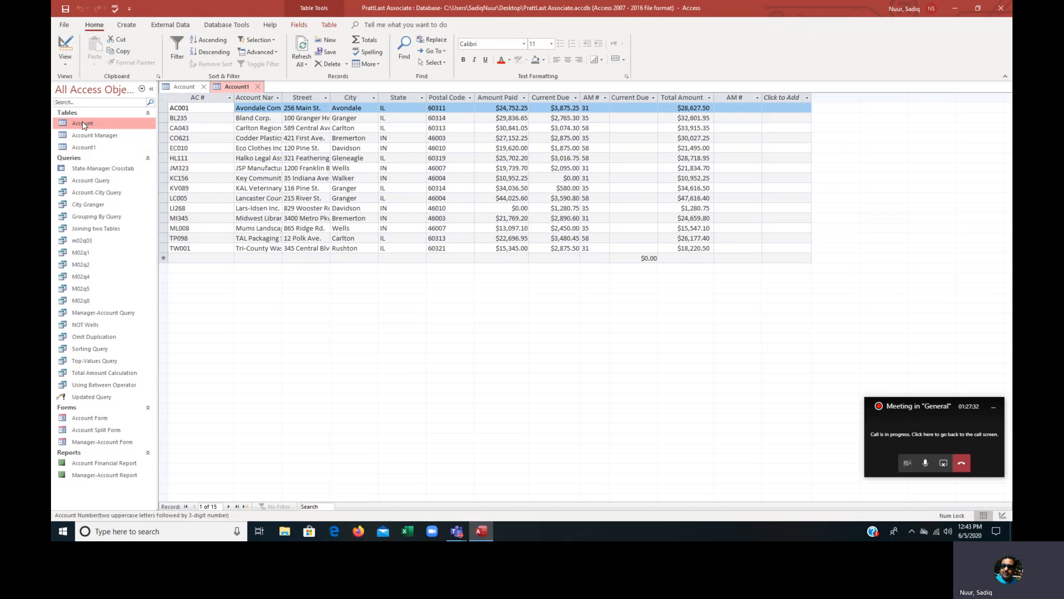
double_click(82, 123)
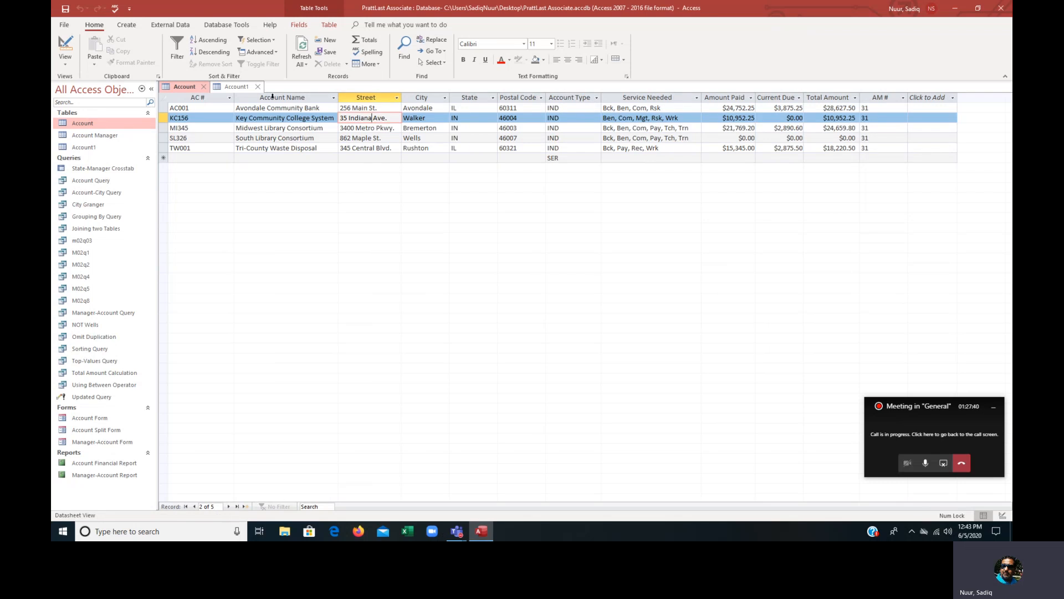
click(257, 86)
click(206, 86)
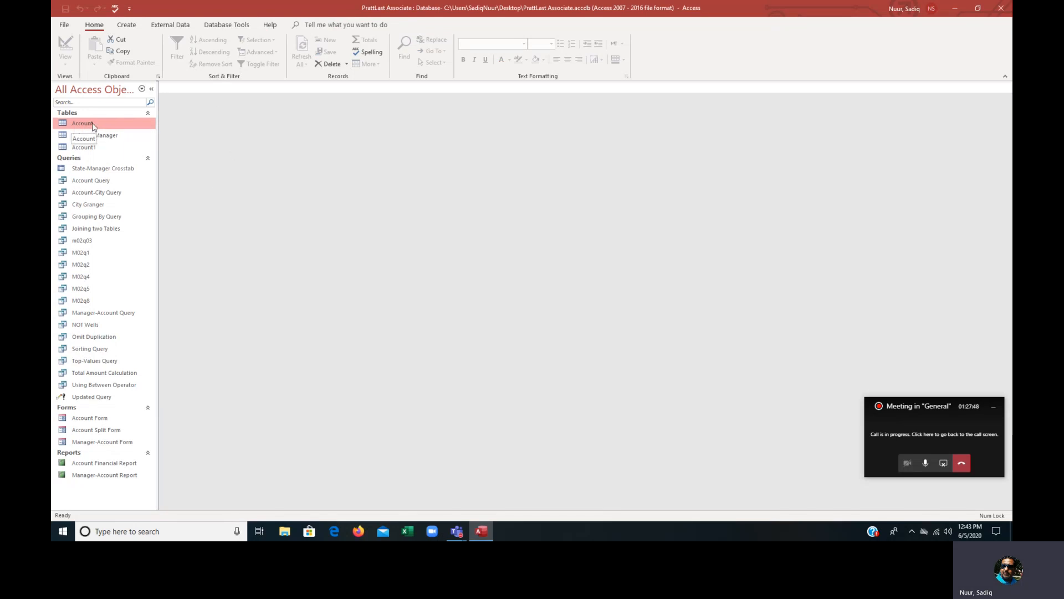
Create a simple form based on the Account table and show it in Form View.
click(125, 25)
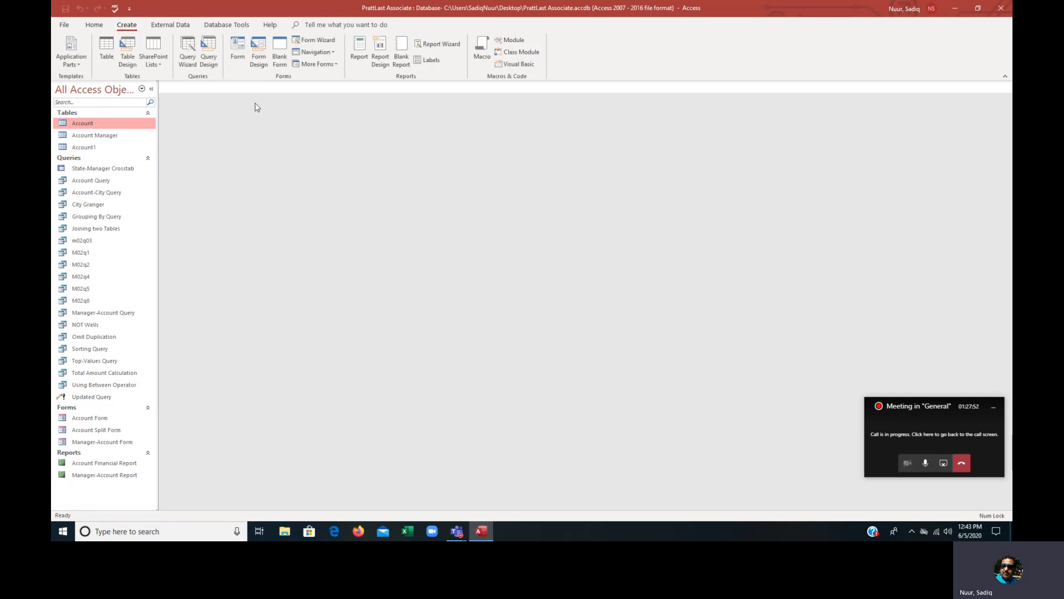
click(236, 48)
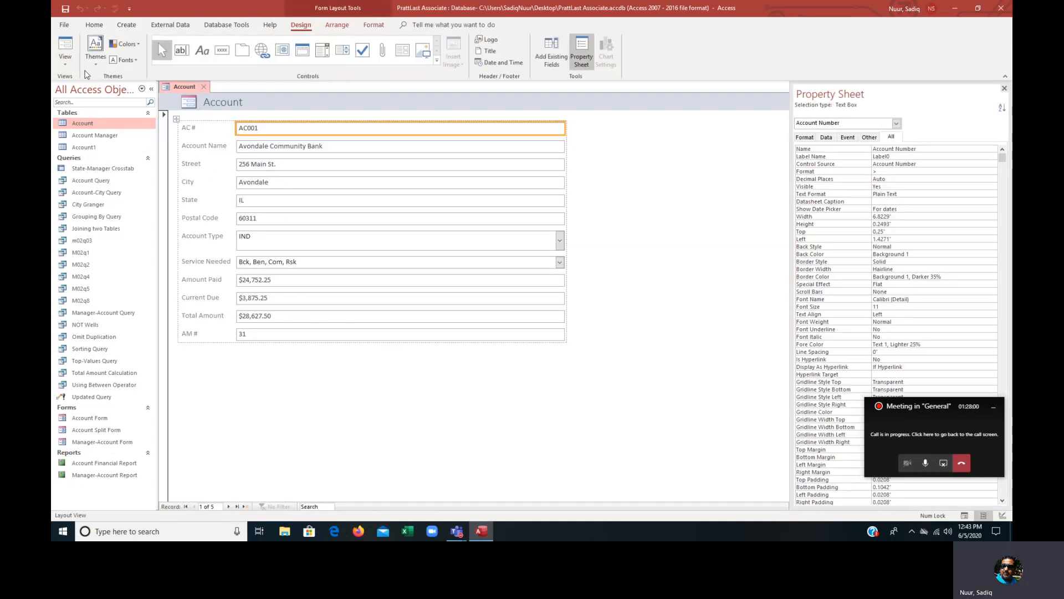
click(65, 47)
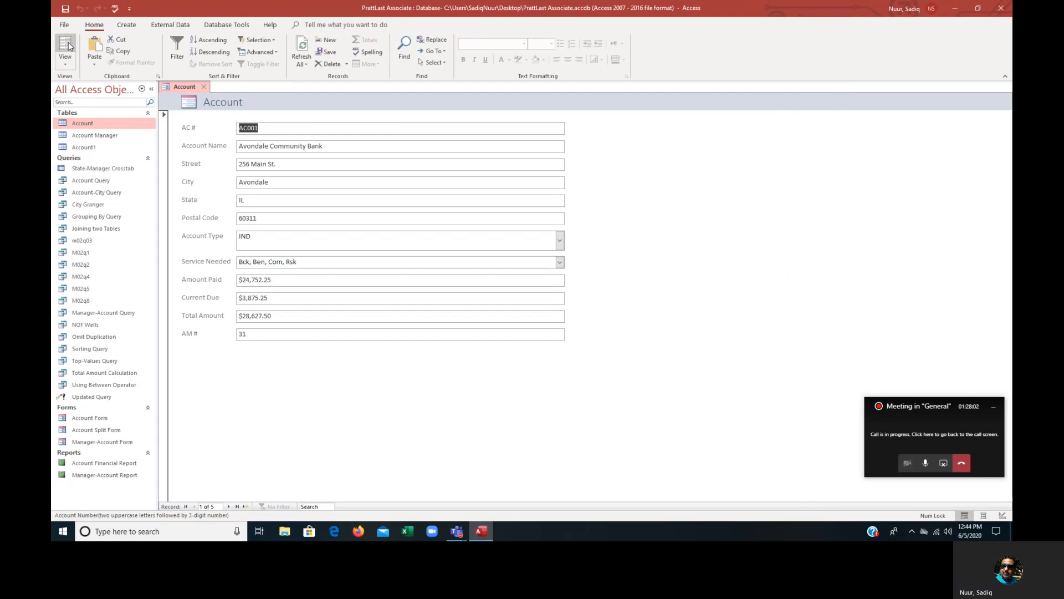
Examine the Account Type and Service Needed choices and the other fields of record AC001 in the new form.
click(559, 240)
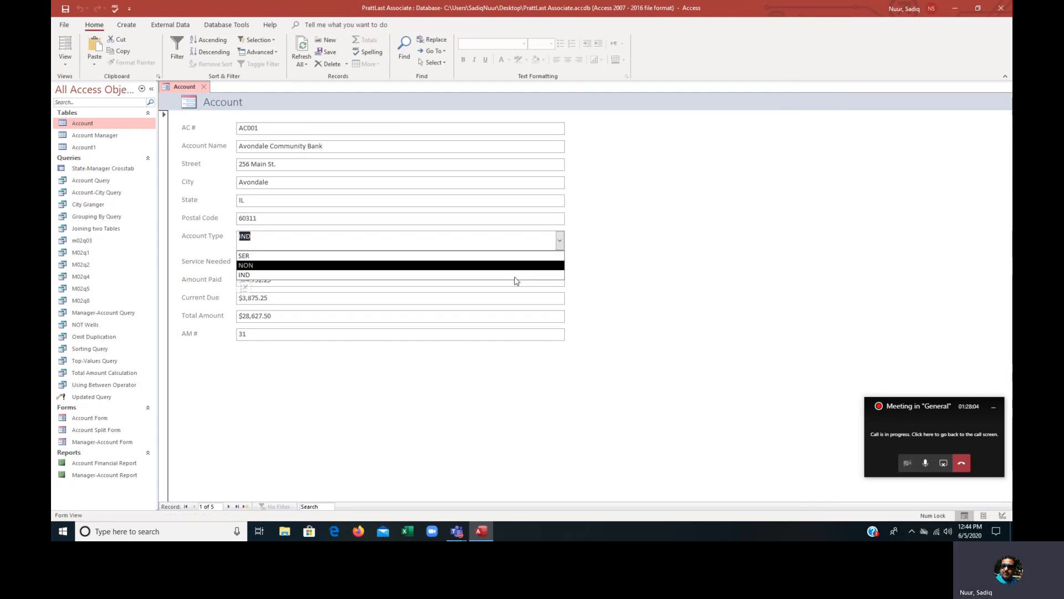
click(587, 220)
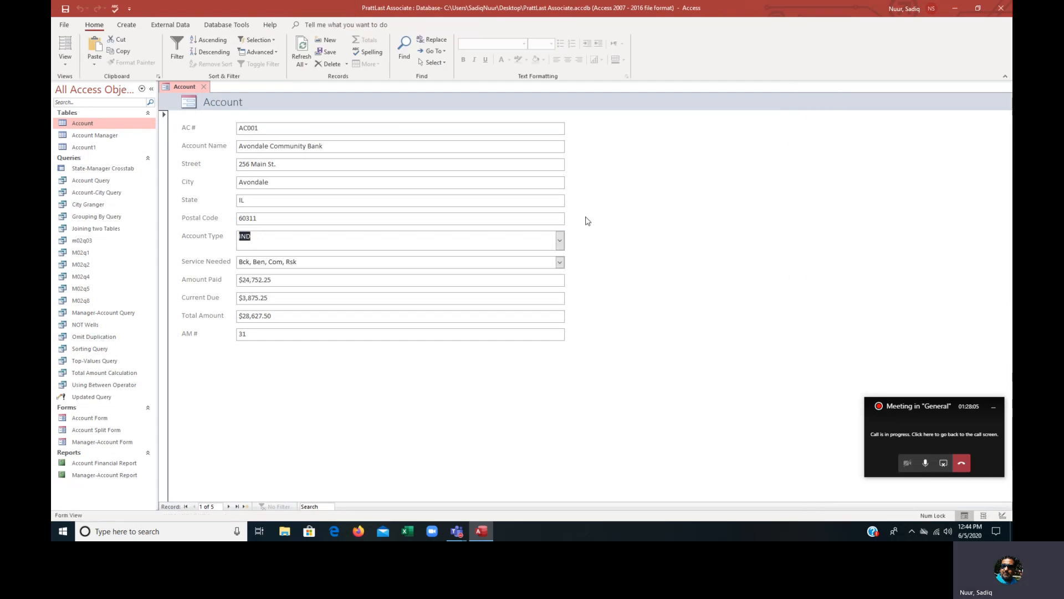
click(560, 263)
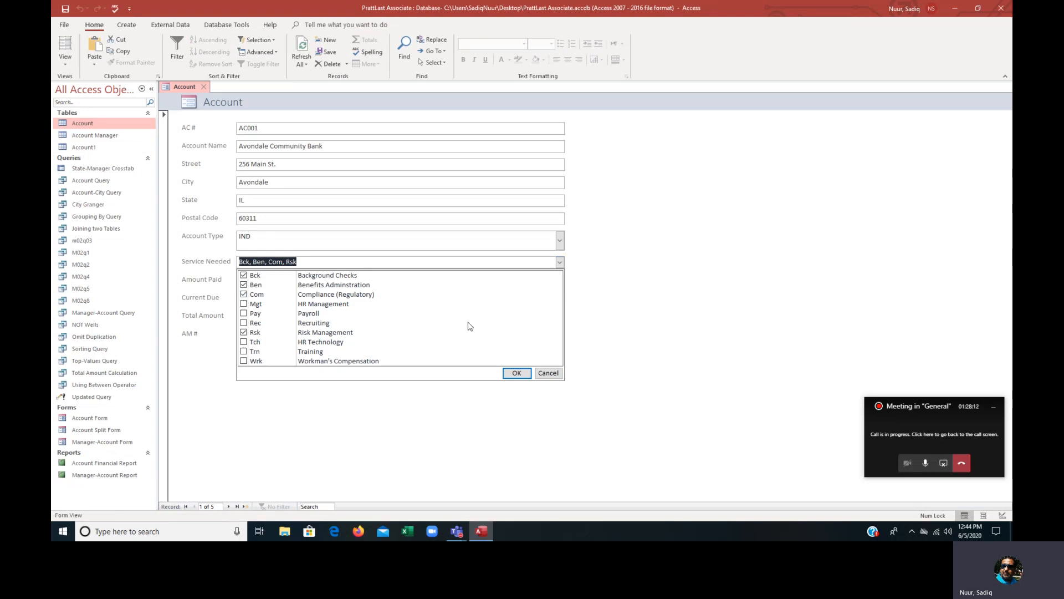
click(547, 373)
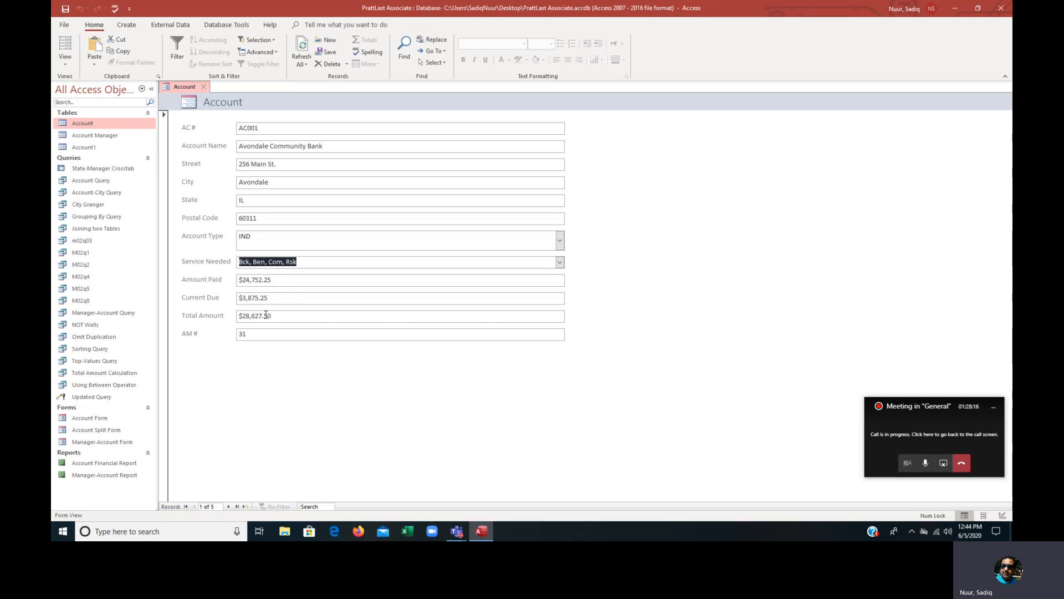
click(263, 235)
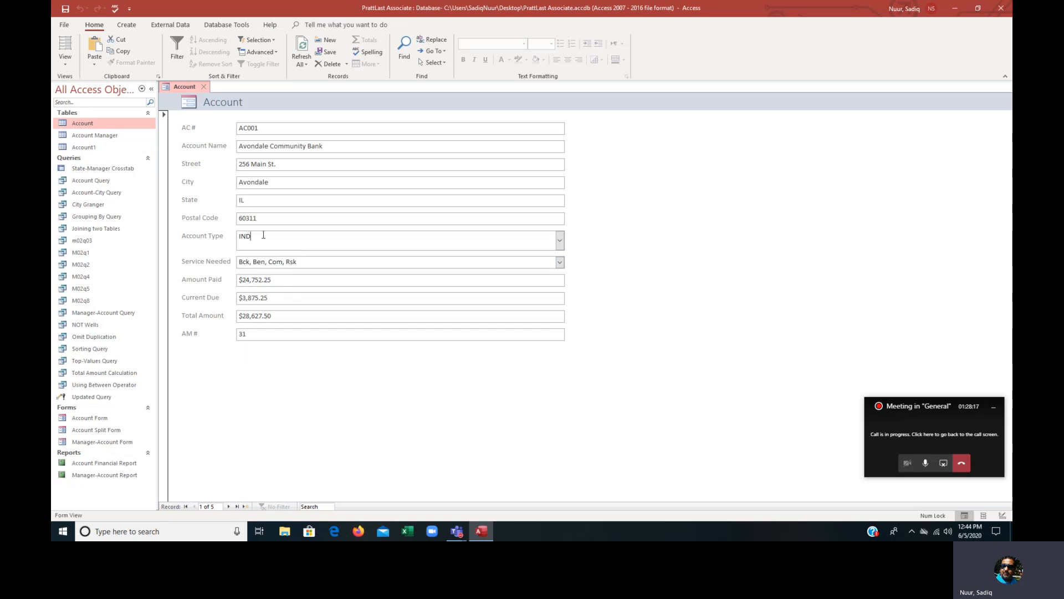
click(559, 240)
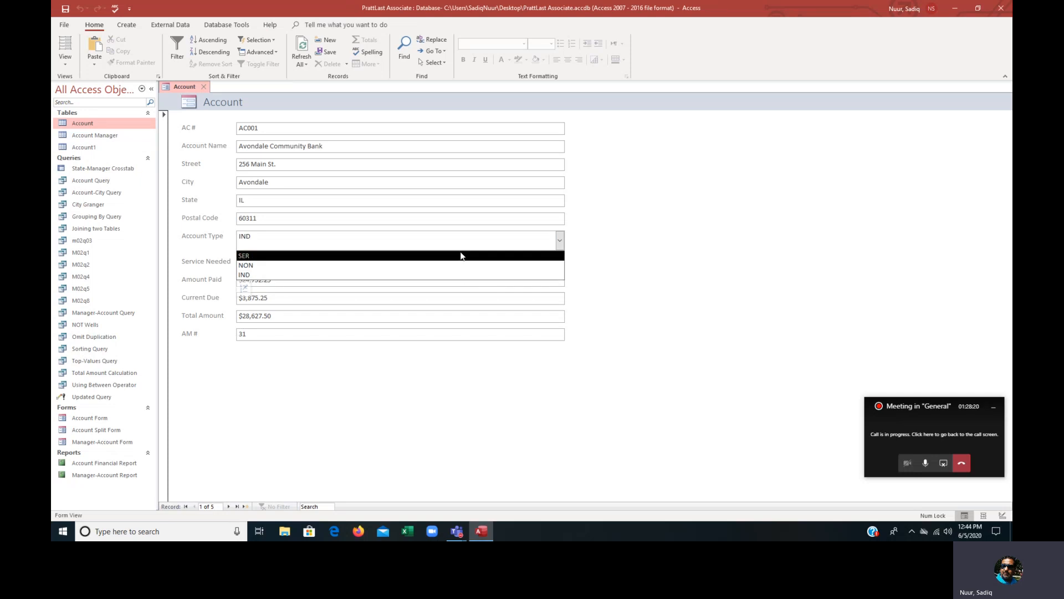
click(472, 229)
click(306, 261)
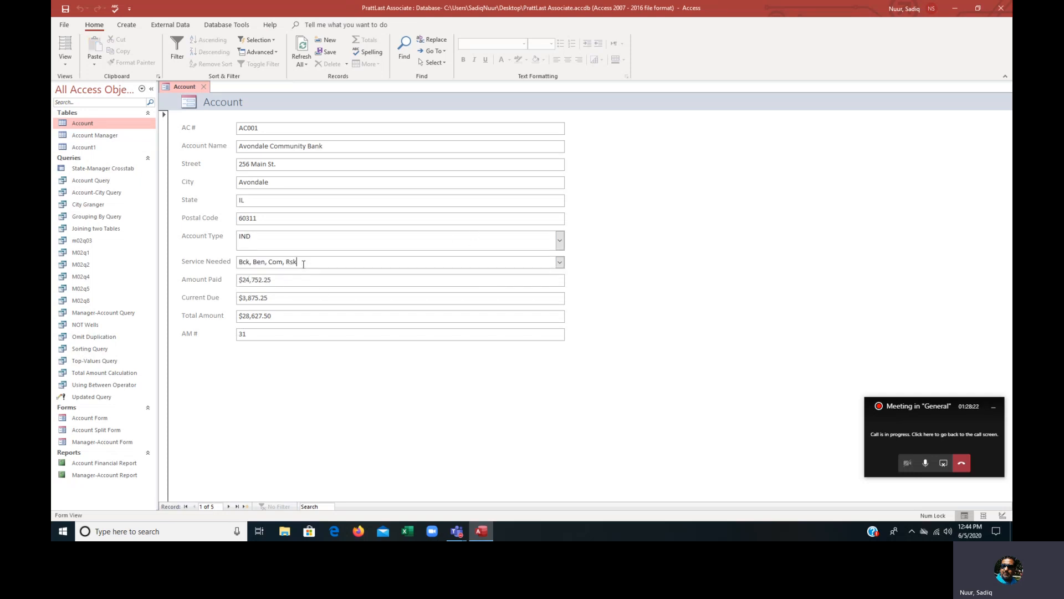
click(327, 147)
click(277, 164)
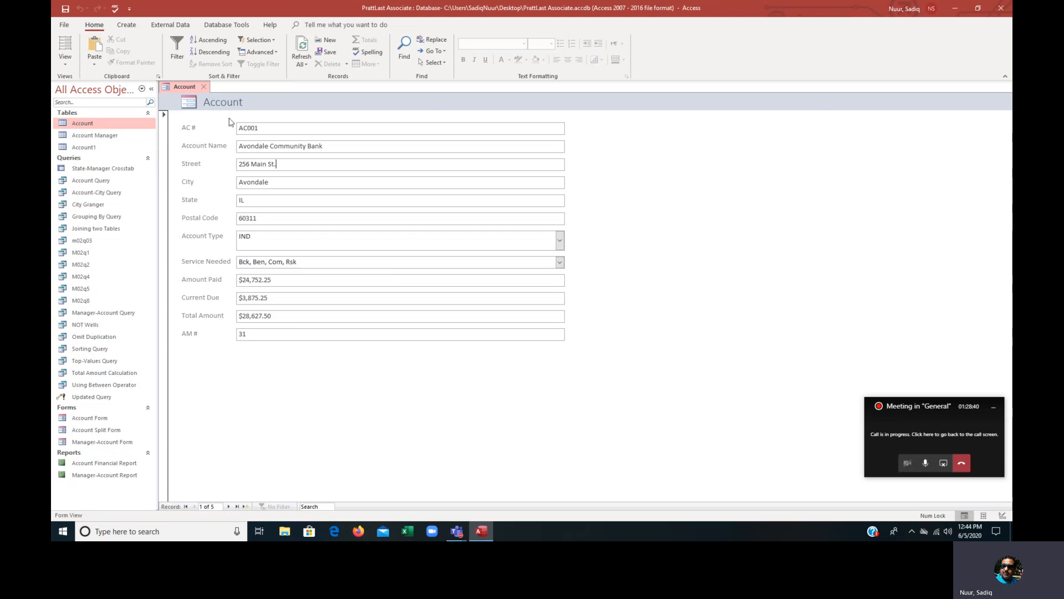
Close the new form and save it under the name Account Form 1.
click(204, 87)
click(494, 294)
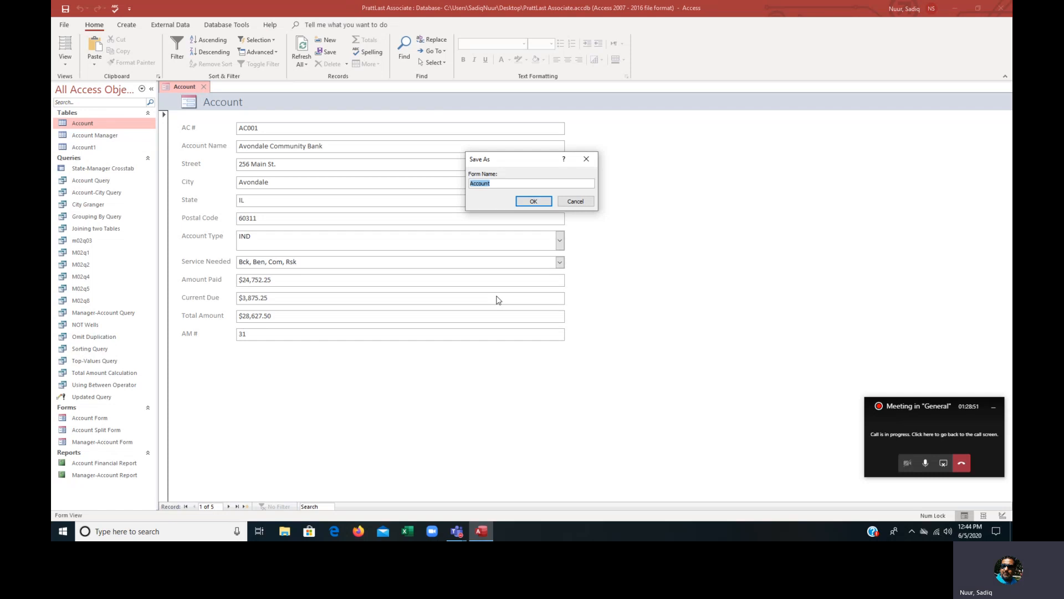
key(Right)
text(Fro)
key(BackSpace)
key(BackSpace)
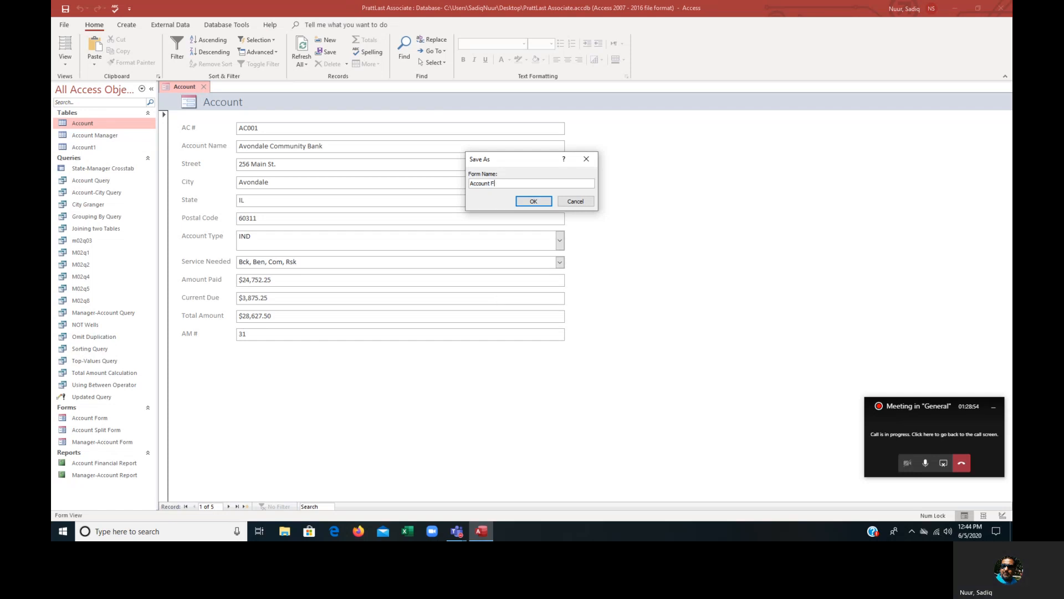
text(orm)
click(533, 201)
click(562, 298)
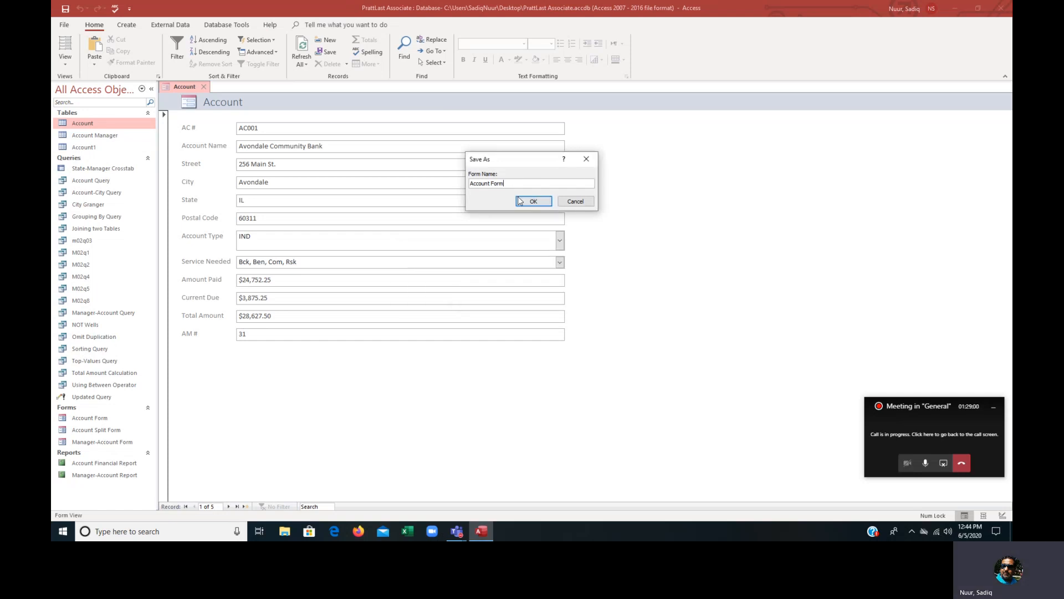
text(1)
click(525, 203)
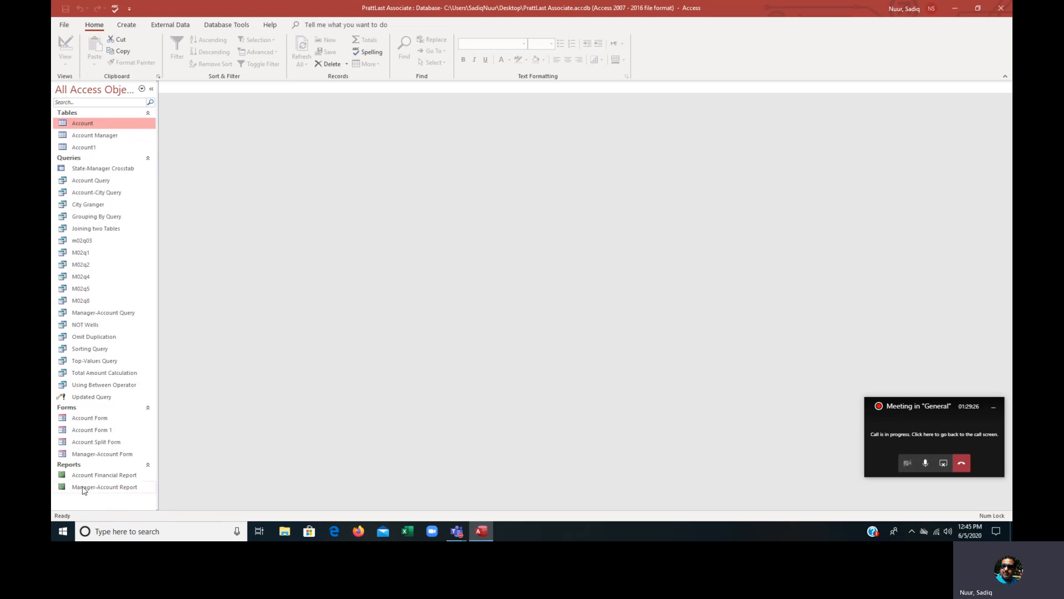
Open the Account Financial Report and switch it to Layout View.
click(100, 478)
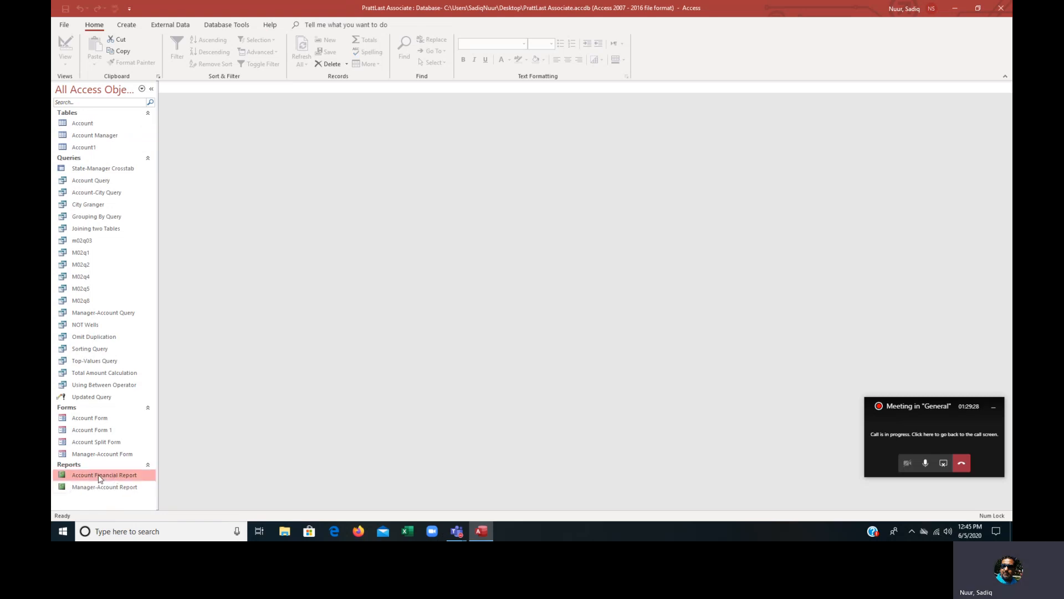
double_click(100, 478)
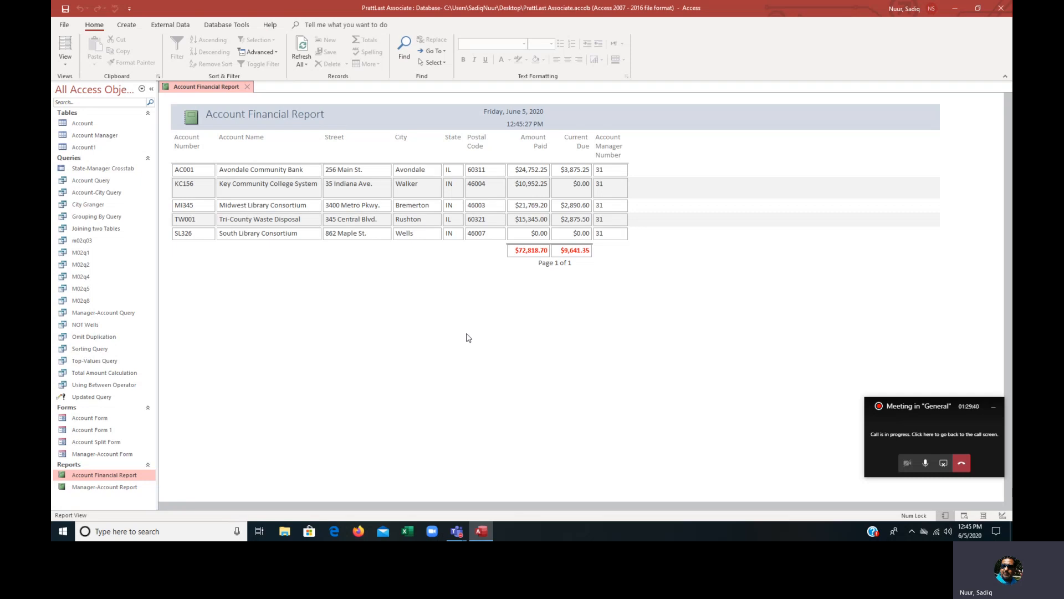
click(65, 60)
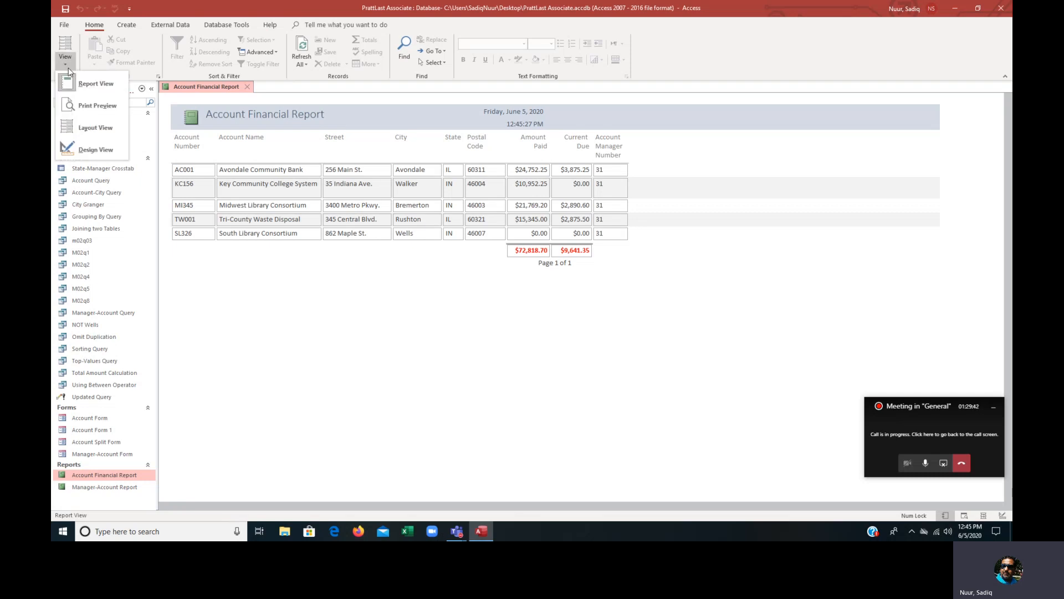
click(87, 129)
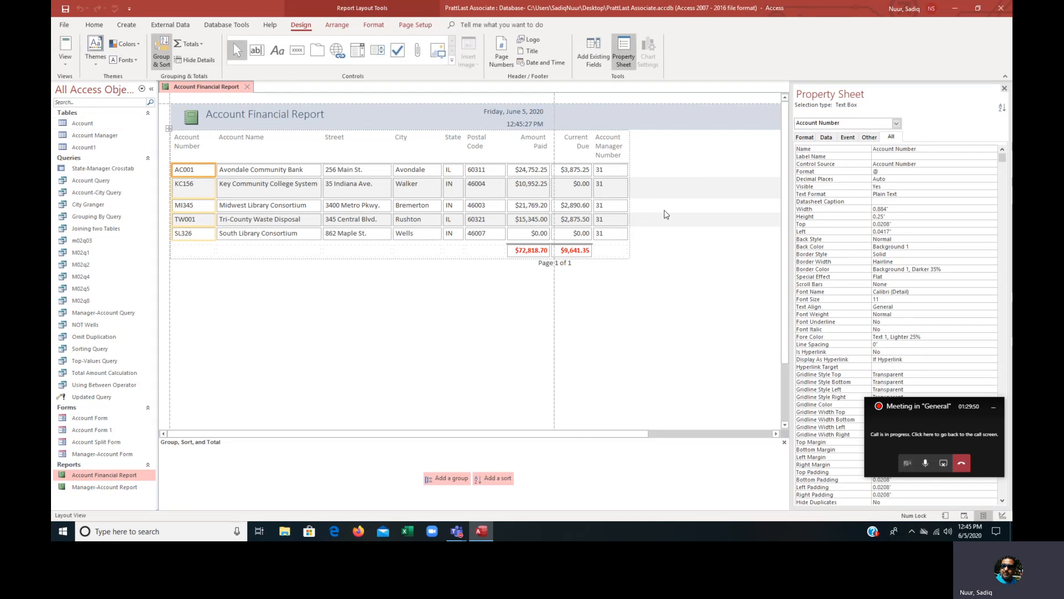
Add the Account Type field to the report as a column between Account Name and Street.
click(587, 52)
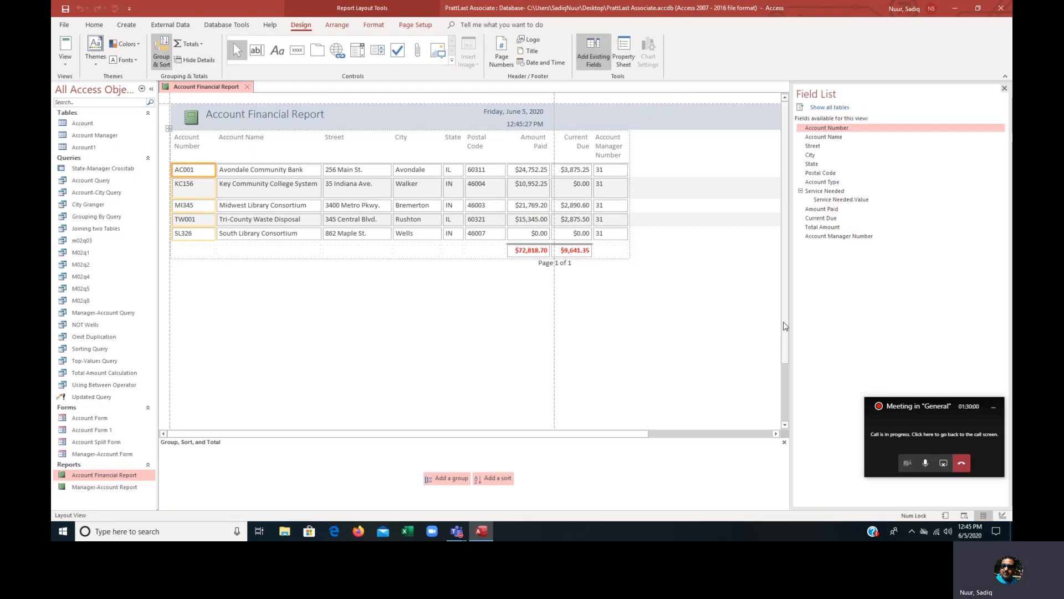
click(813, 183)
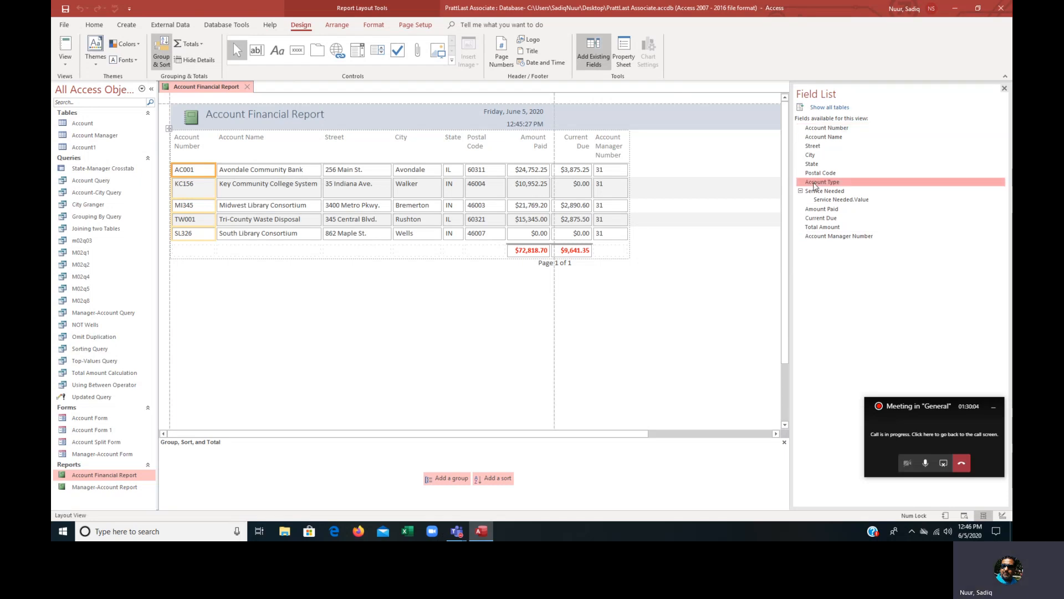
drag(812, 185, 498, 139)
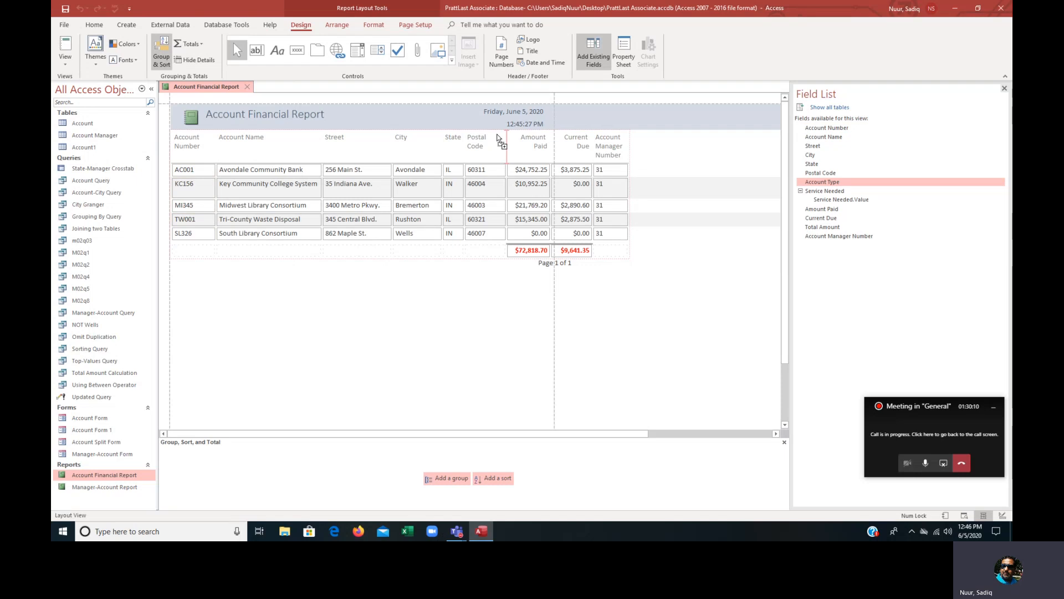
drag(498, 138, 340, 150)
drag(341, 153, 341, 153)
mouse_move(338, 146)
mouse_down()
mouse_move(331, 162)
mouse_move(328, 143)
mouse_up()
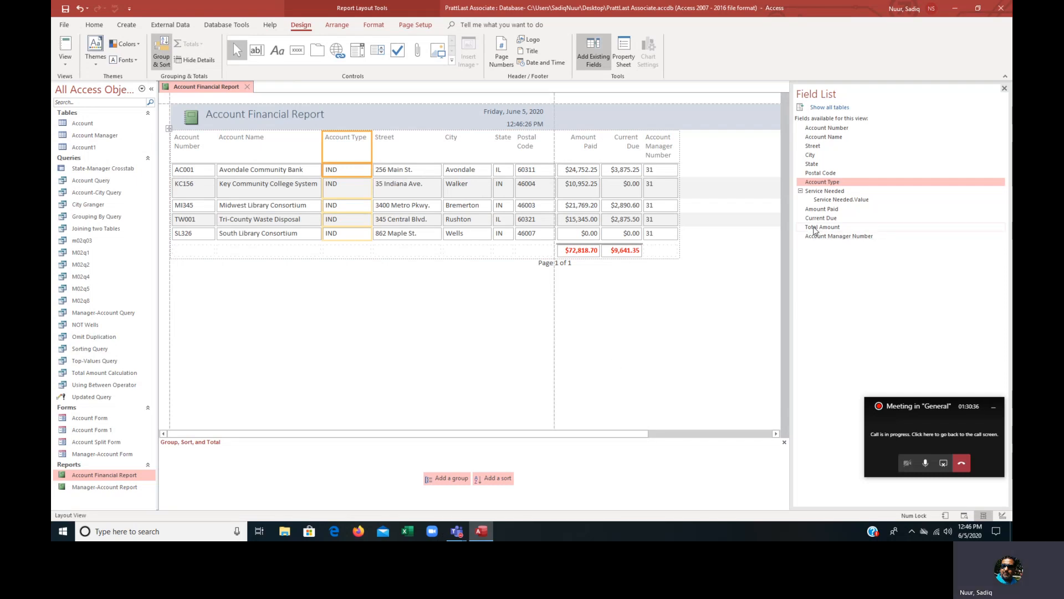
Add the Total Amount field between Current Due and Account Manager Number and show the report in Report View.
drag(813, 226, 655, 160)
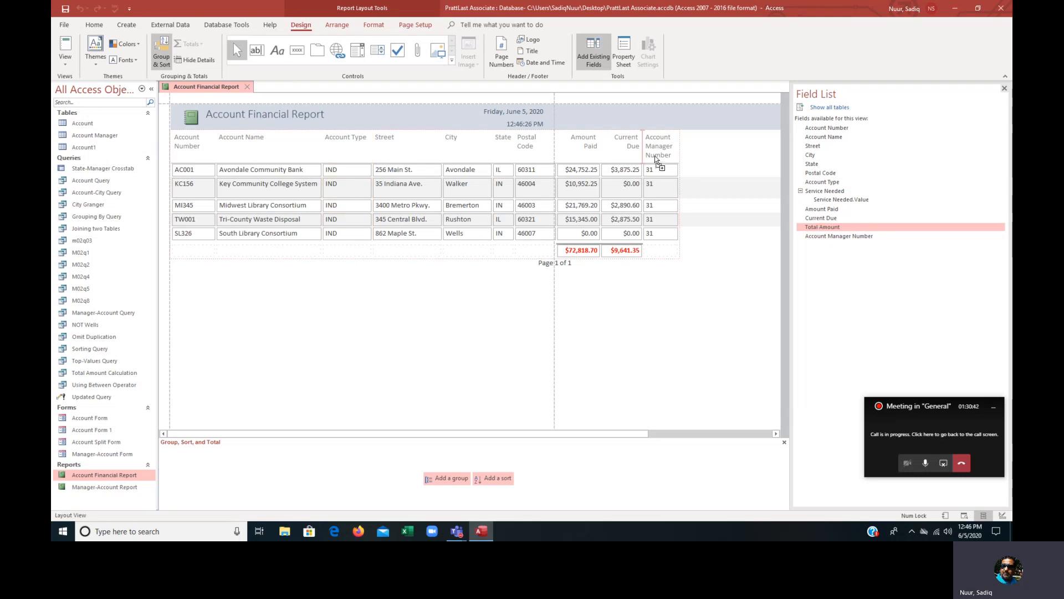
drag(655, 157, 655, 157)
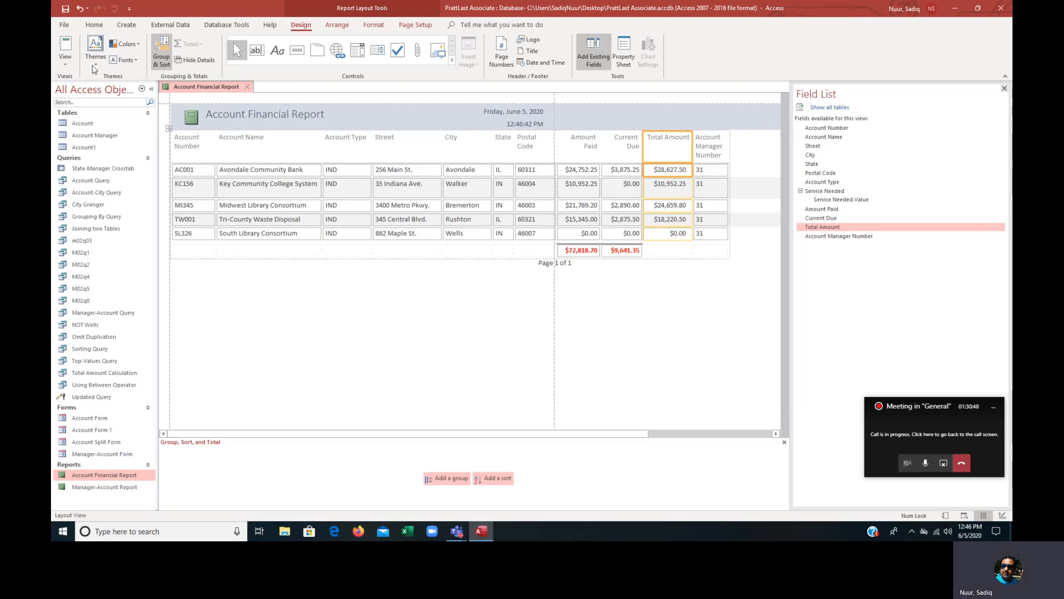
click(67, 45)
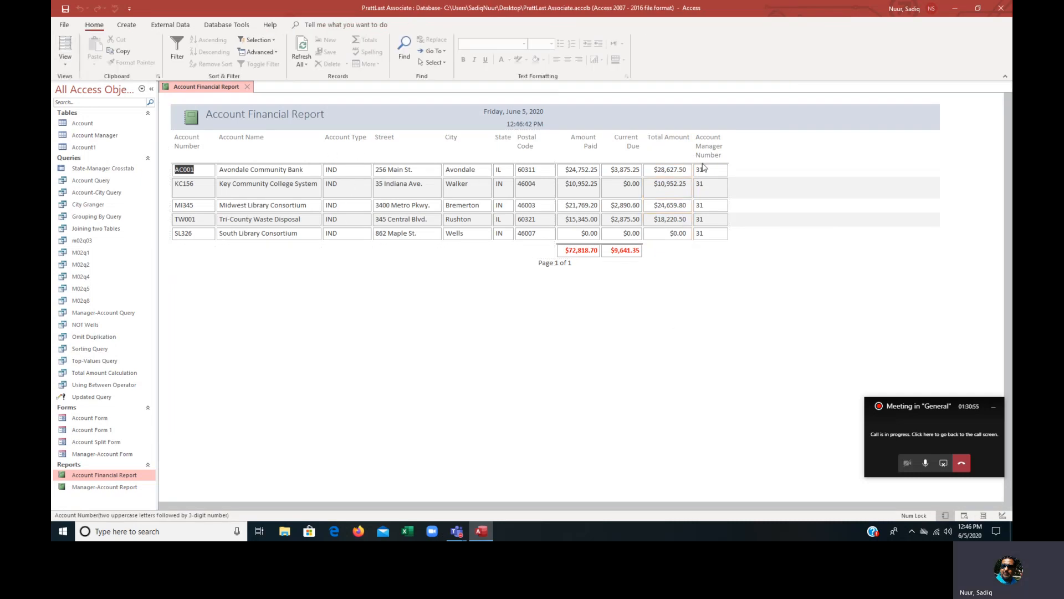
Return the report to Layout View and add the multivalued Service Needed field between Account Type and Street.
click(66, 64)
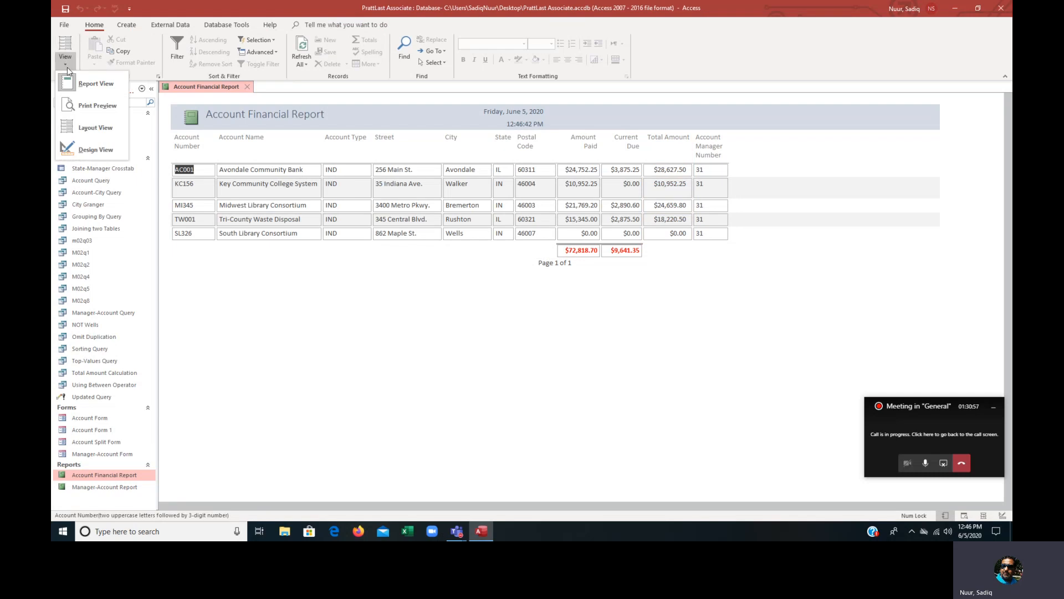
click(97, 127)
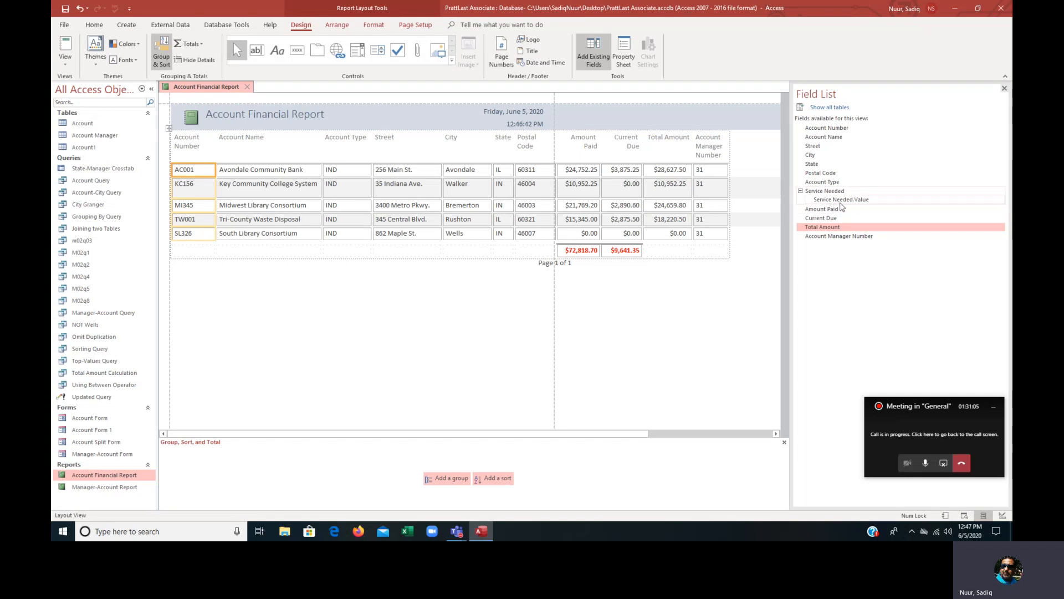
click(800, 191)
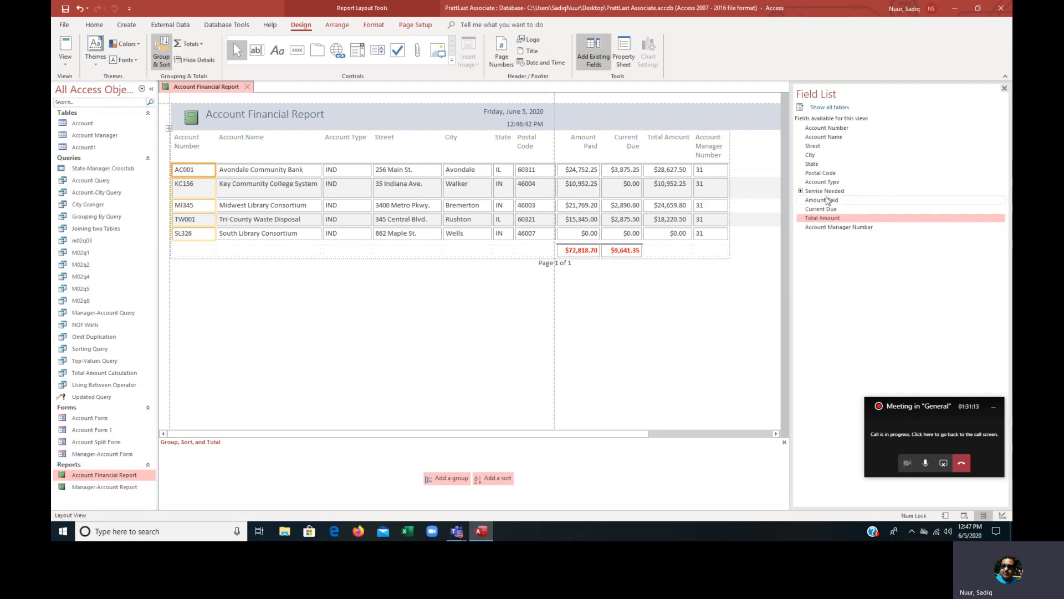
drag(829, 192, 373, 153)
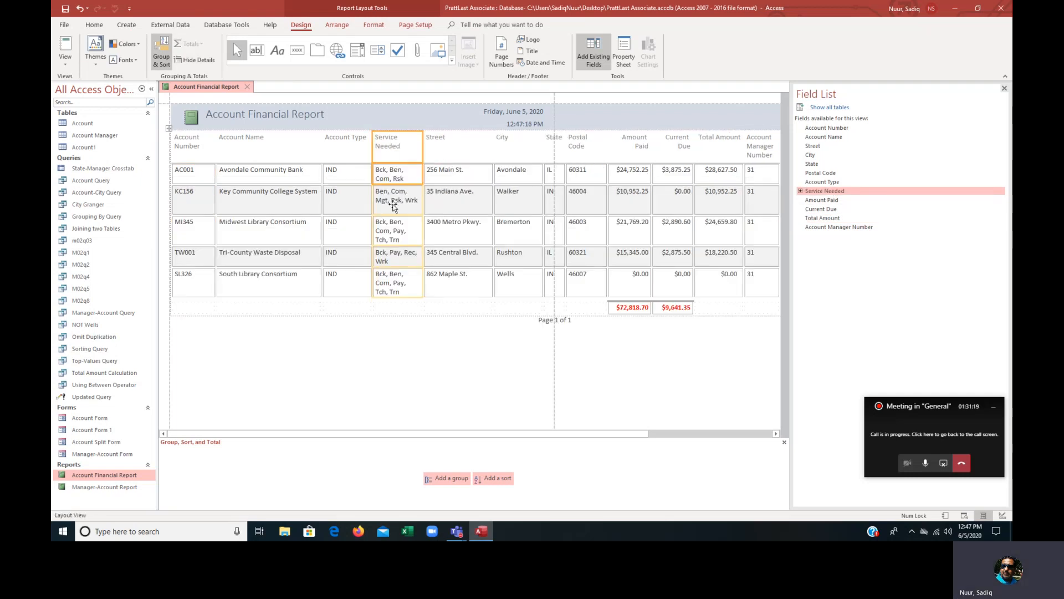
Review the report in Report View and close it, saving the design changes.
click(66, 49)
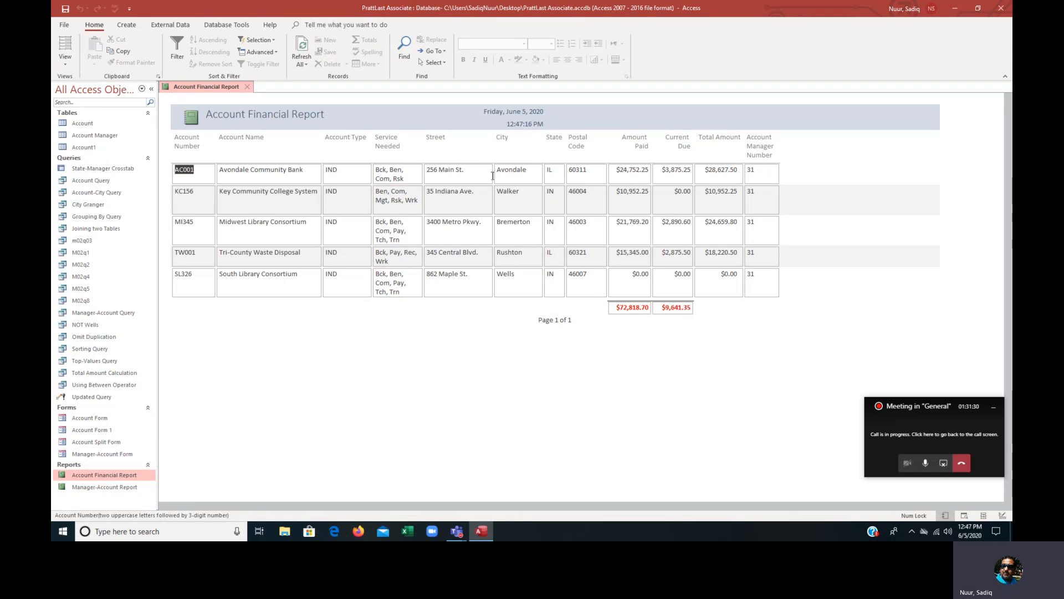
click(251, 87)
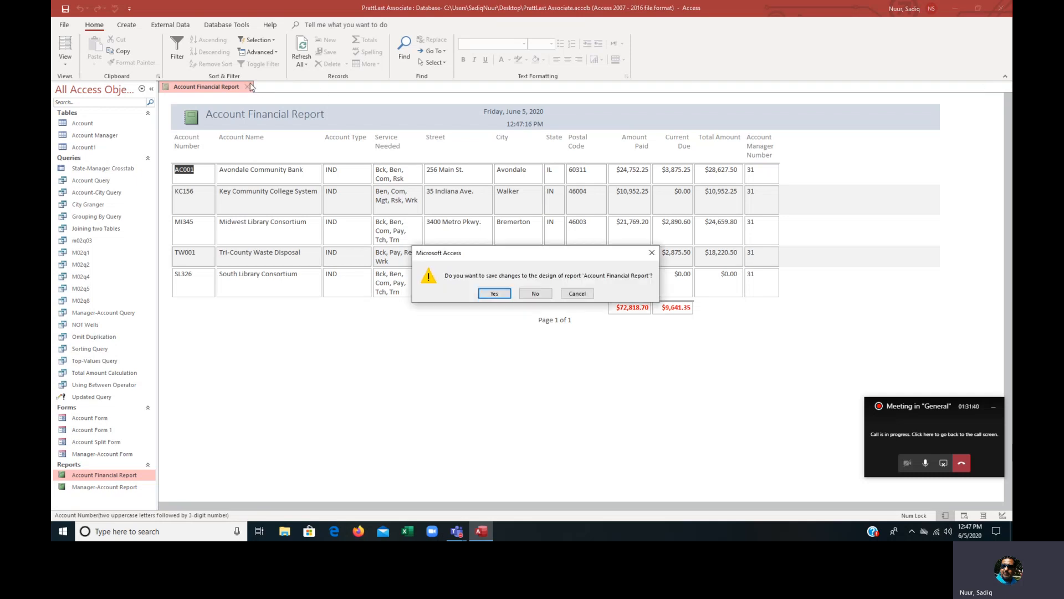
click(494, 296)
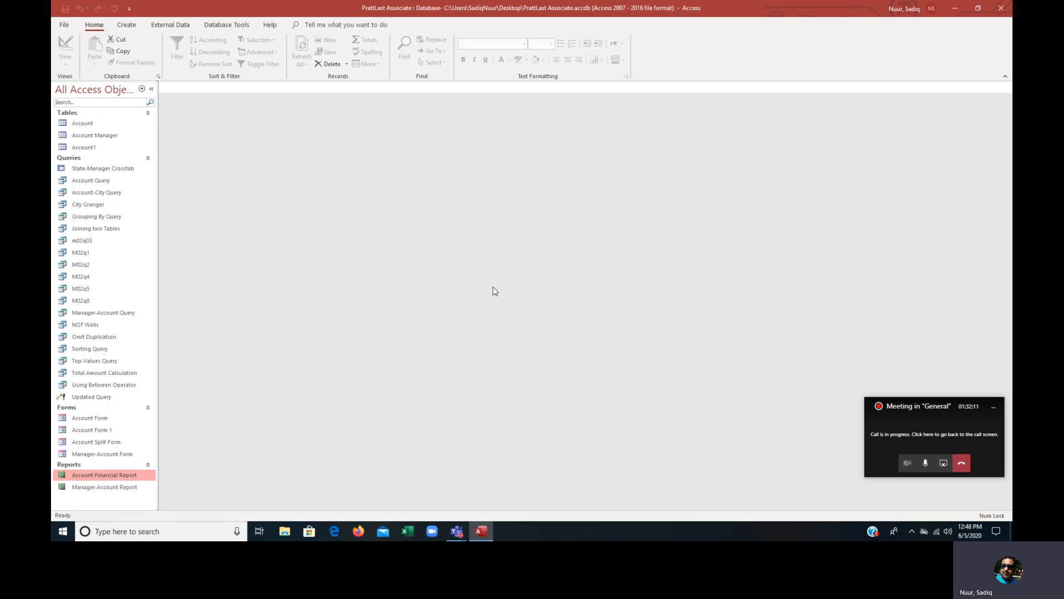
Open the Account Manager table with the Field List closed and add a Total row to its datasheet.
double_click(100, 136)
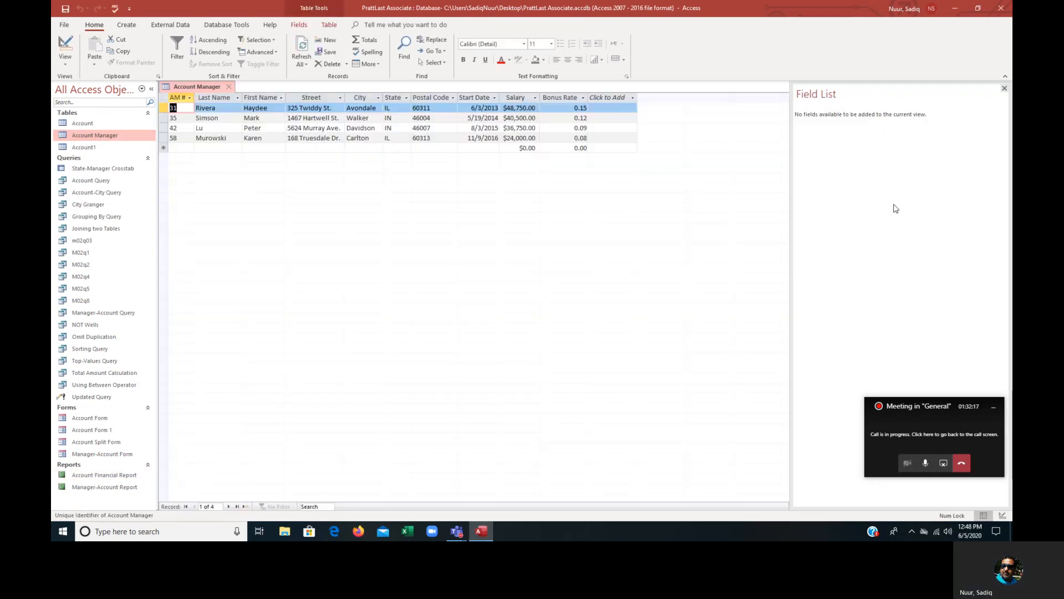
click(1005, 90)
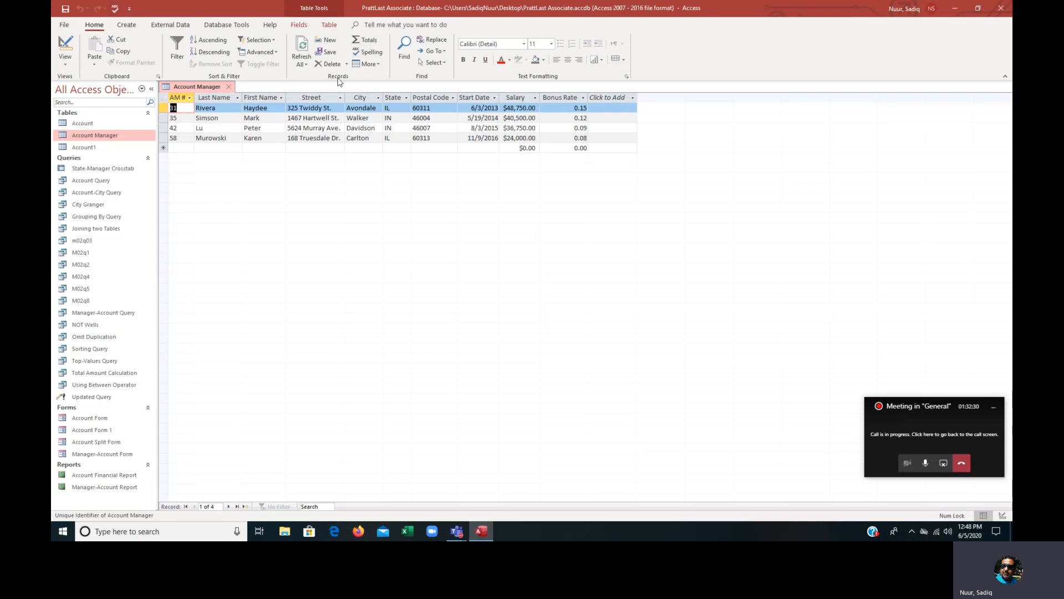
click(370, 41)
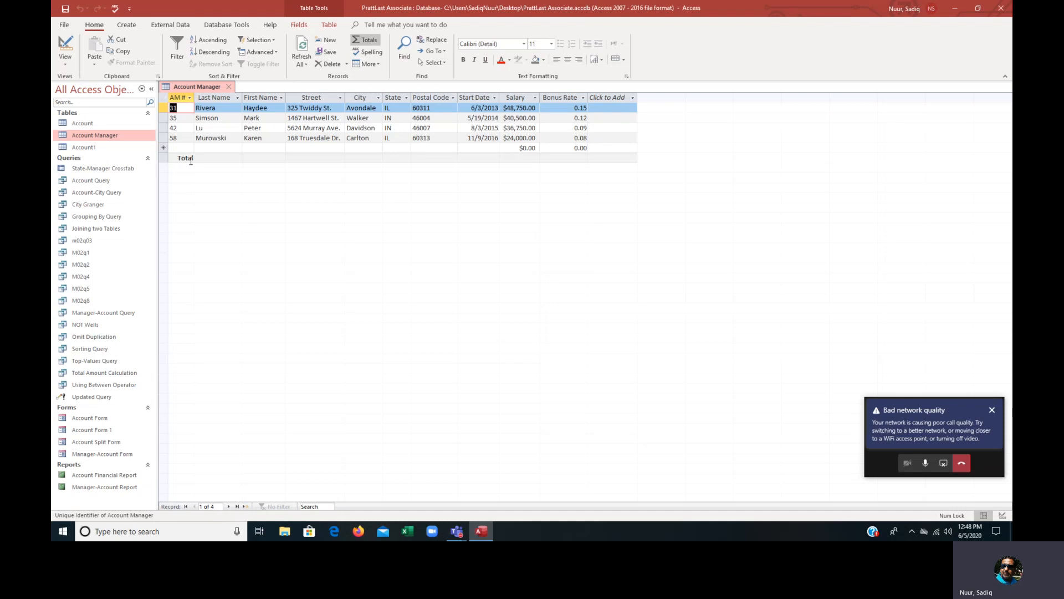
Sum the Salary column in the Total row and widen the column so the whole amount fits.
click(526, 156)
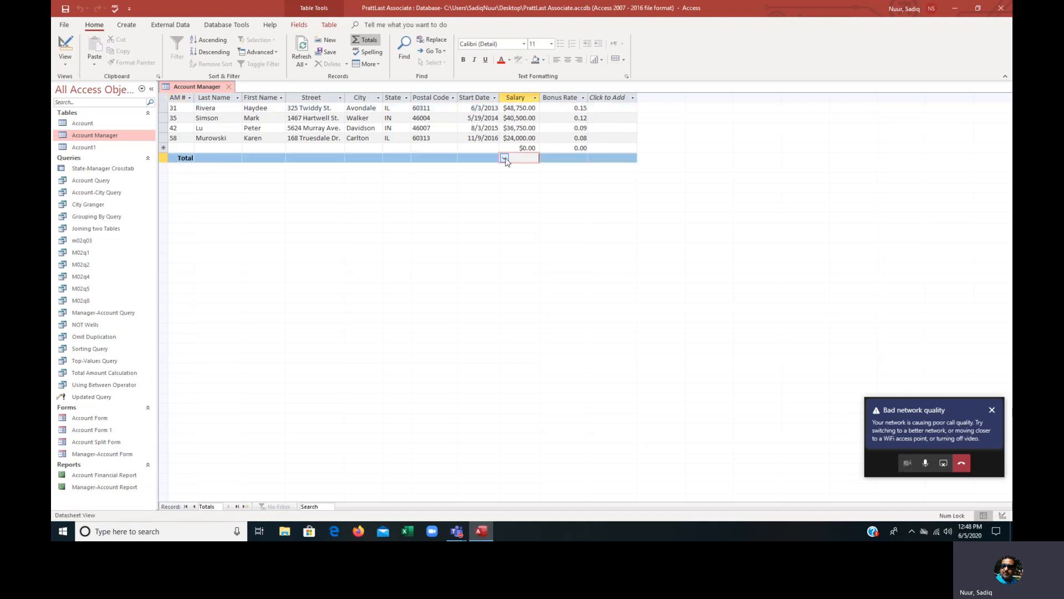
click(504, 158)
click(498, 177)
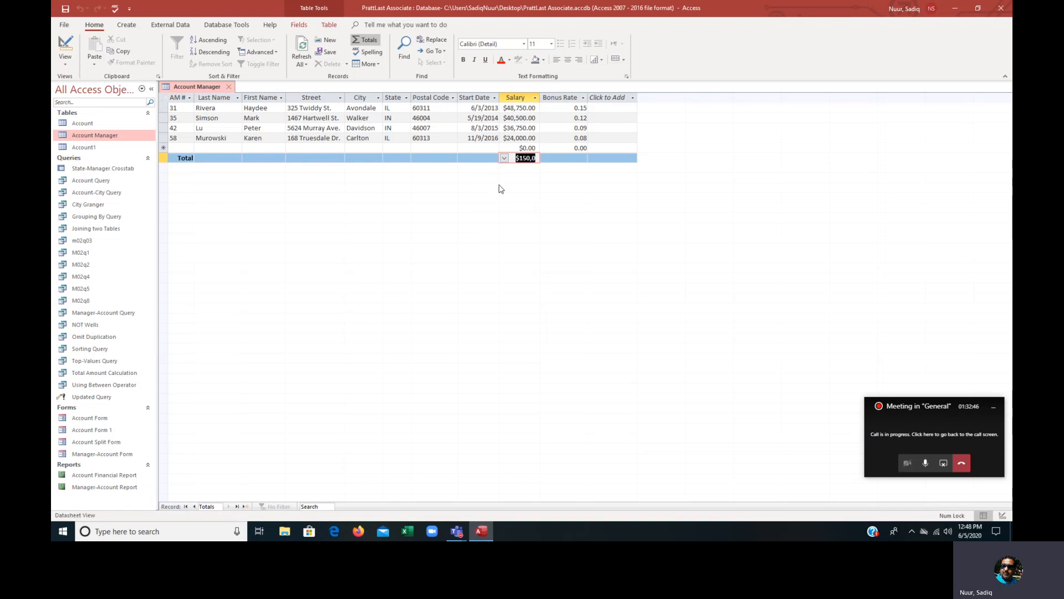
key(Tab)
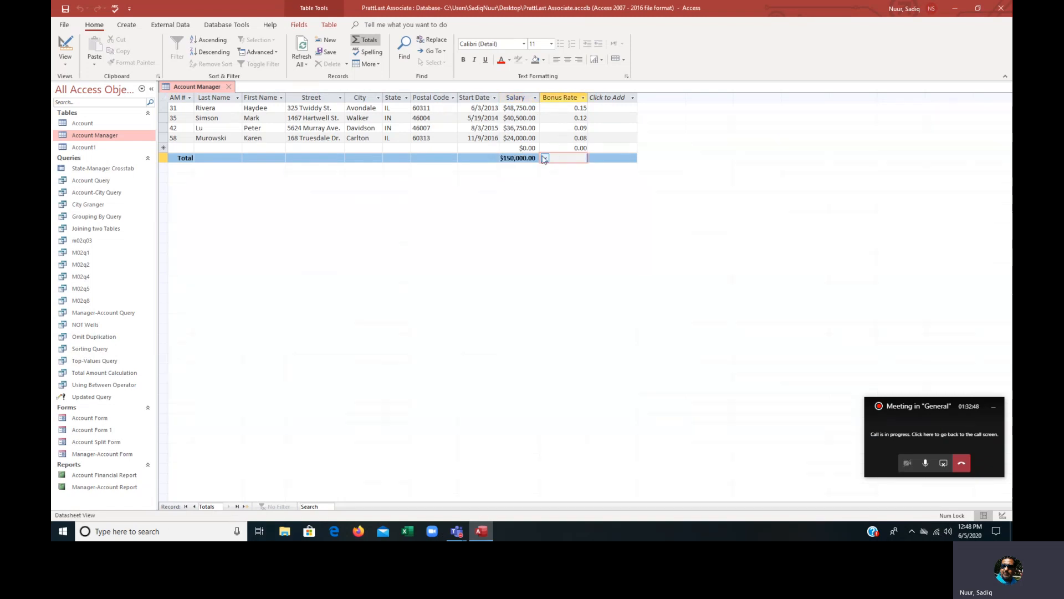
drag(538, 98, 564, 98)
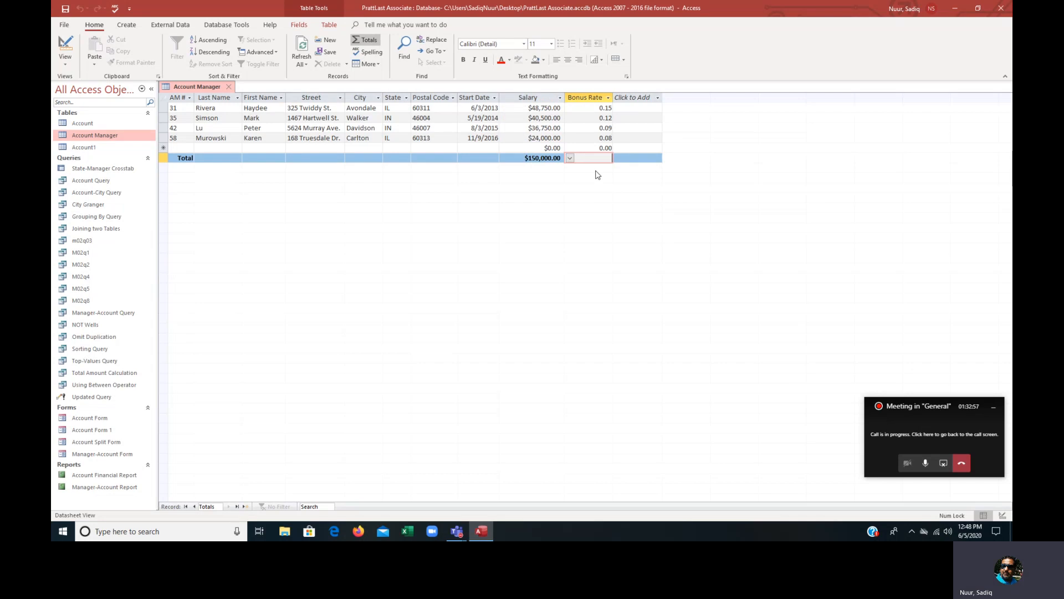
Calculate the average Bonus Rate in the Total row and remove the Total row from the datasheet.
click(569, 159)
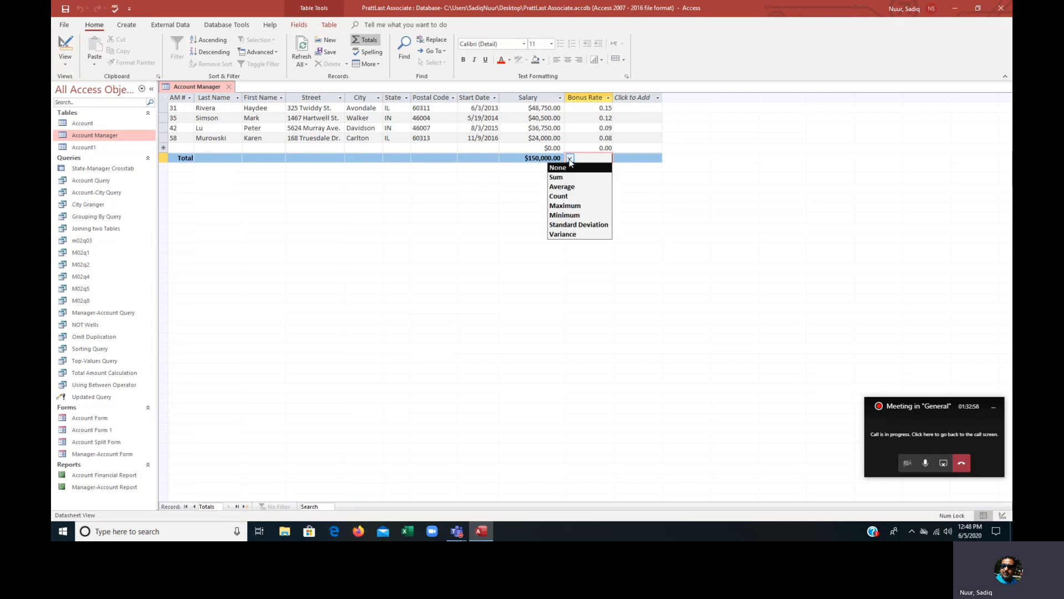
click(562, 186)
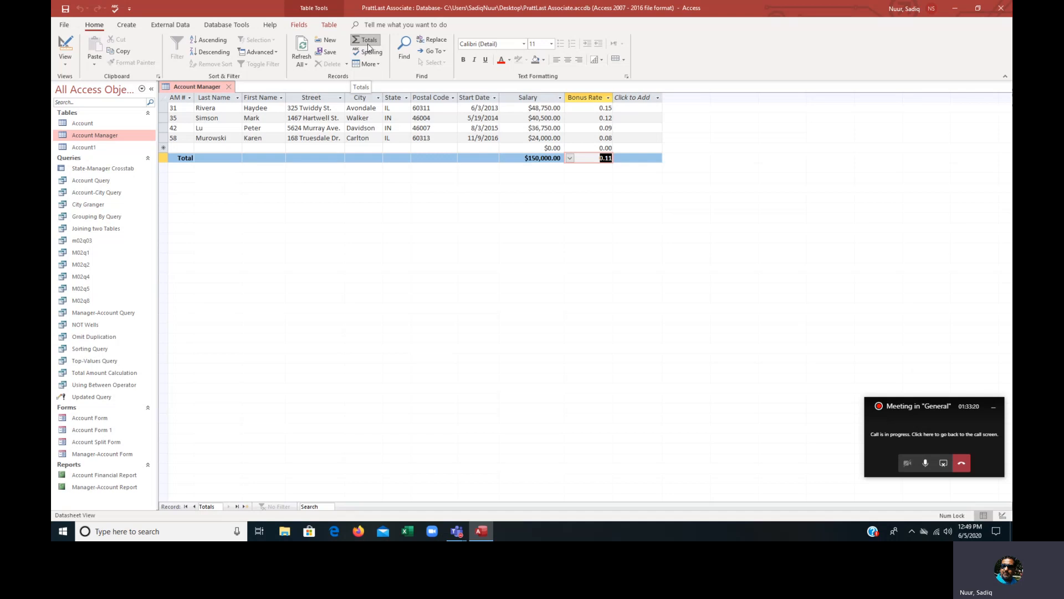
click(366, 44)
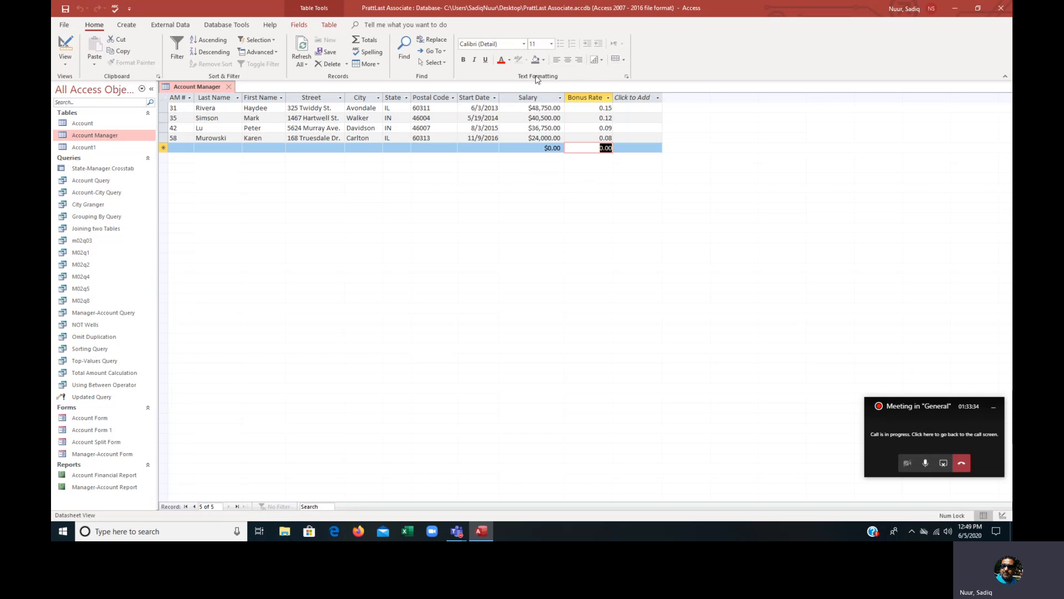
Try horizontal, vertical and no gridlines on the Account Manager datasheet, and restore gridlines in both directions.
click(602, 62)
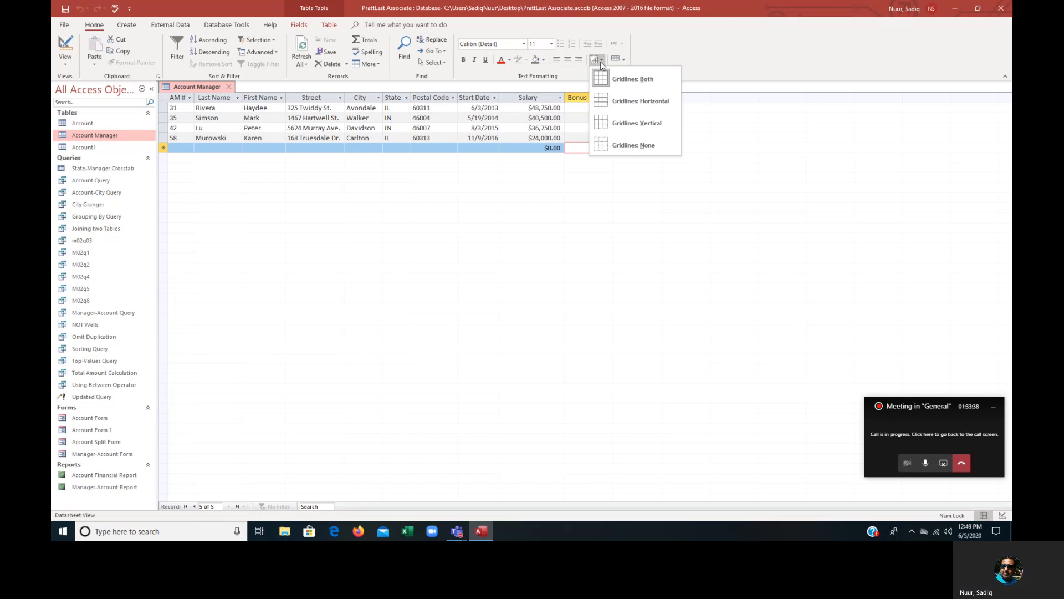
click(622, 104)
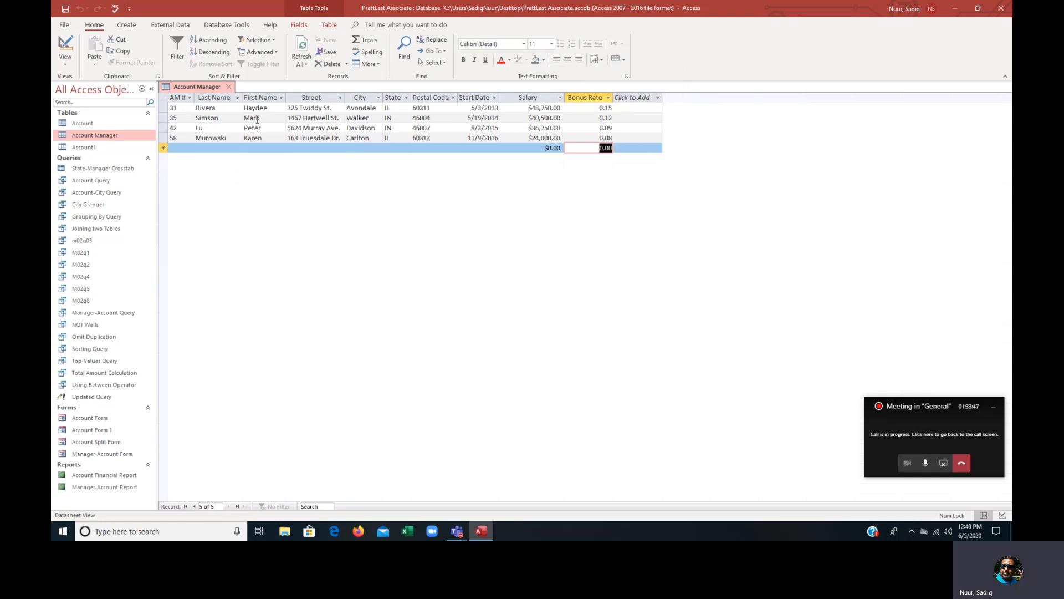
click(598, 59)
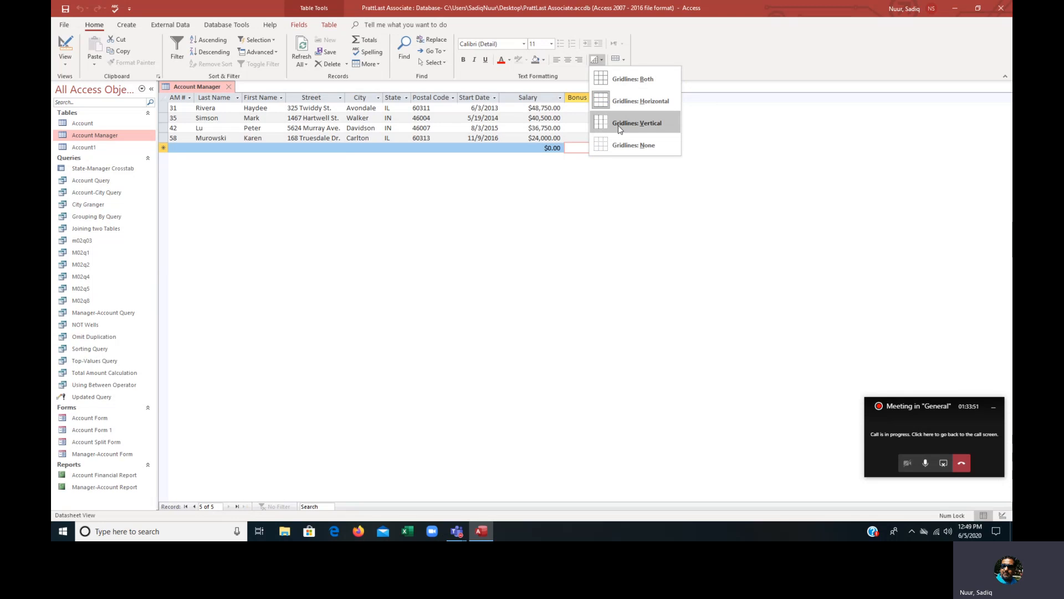
click(619, 129)
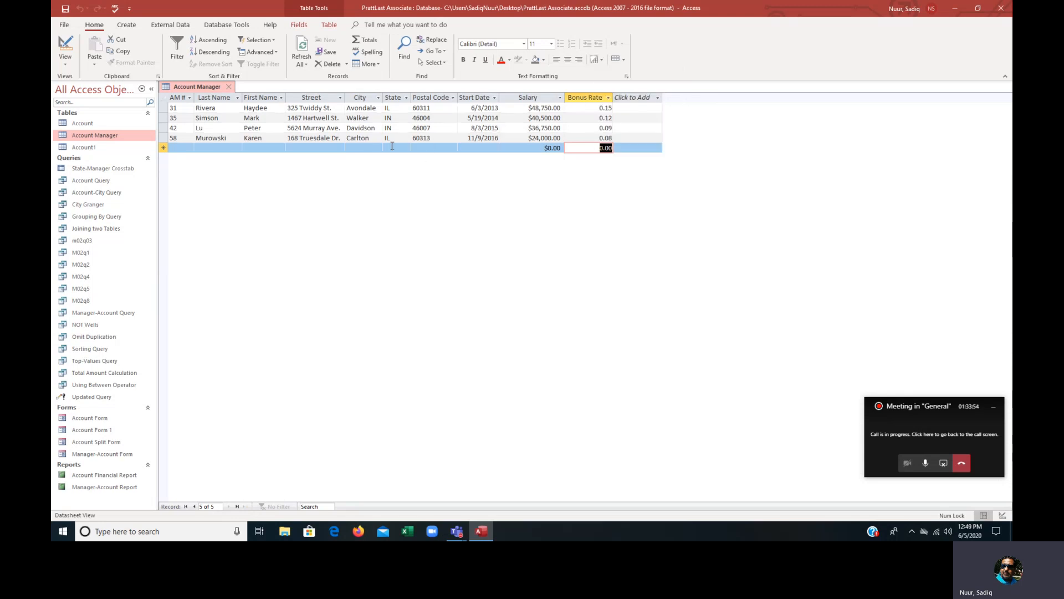
click(598, 59)
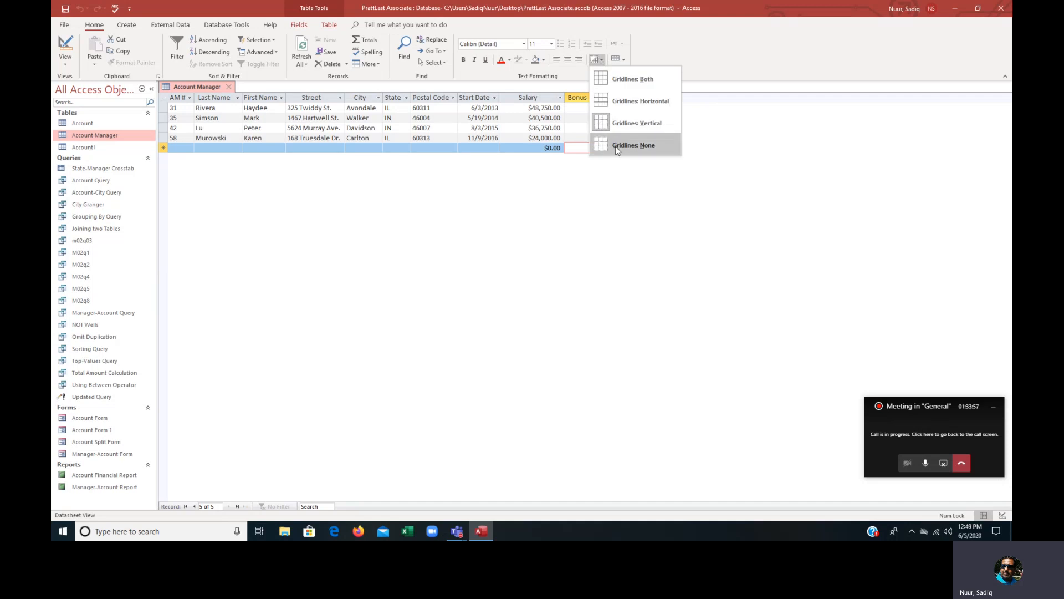
click(631, 145)
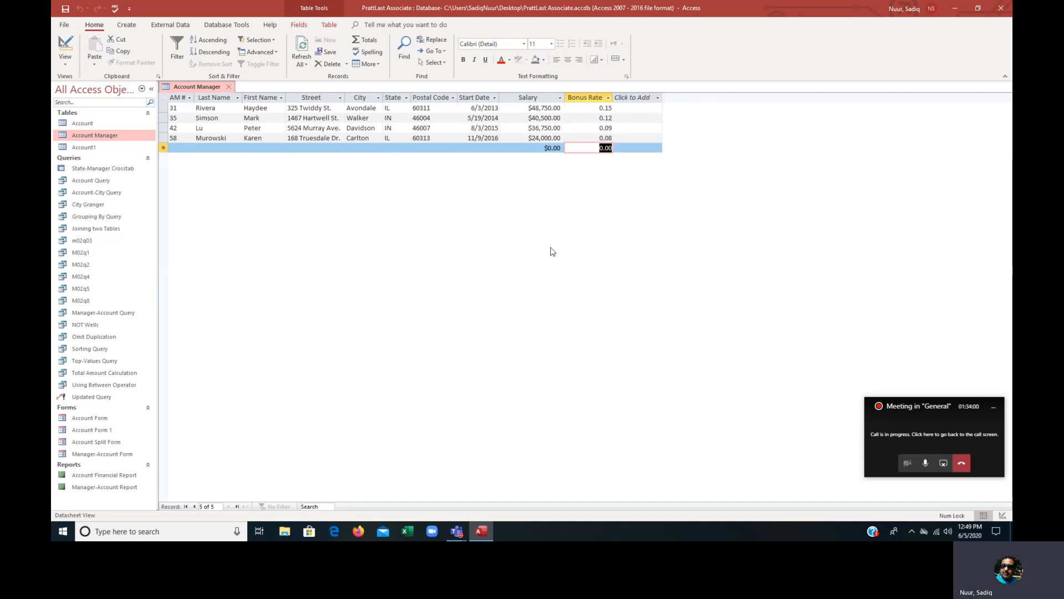
click(600, 60)
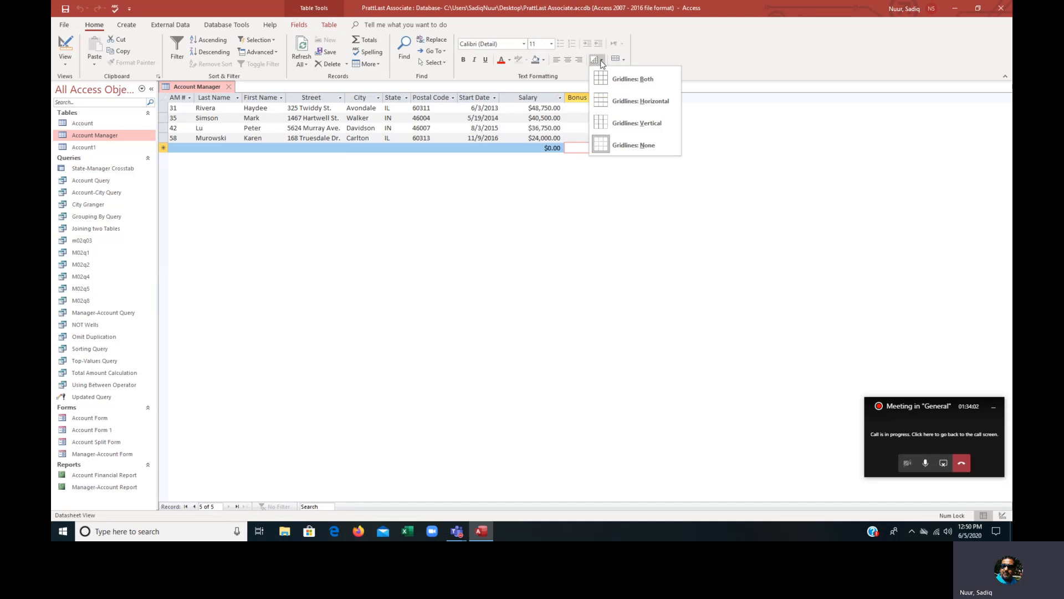
click(632, 79)
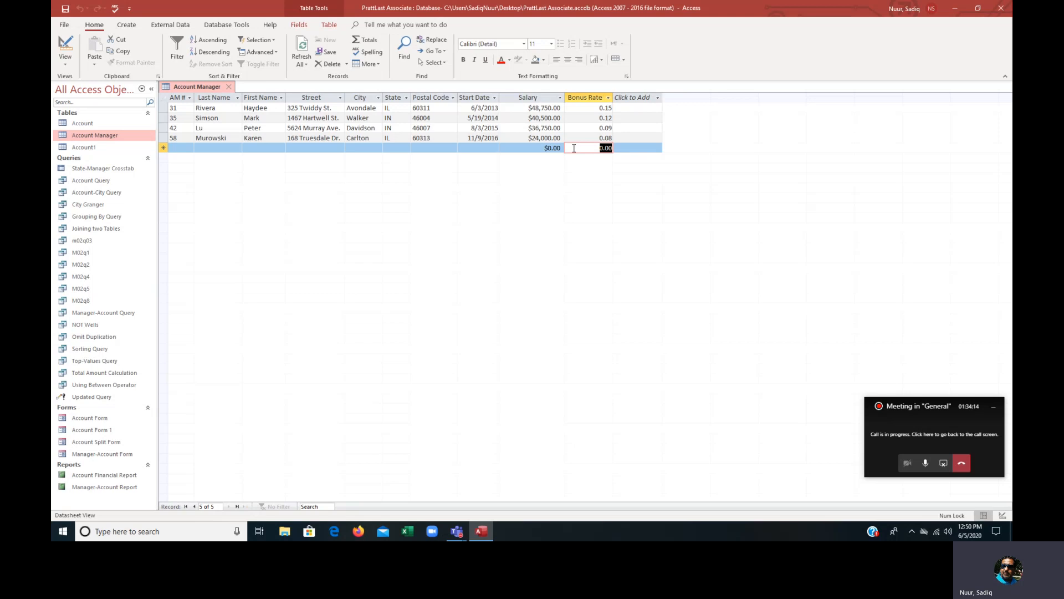
Set the alternate row color of the Account Manager datasheet to light orange.
click(623, 61)
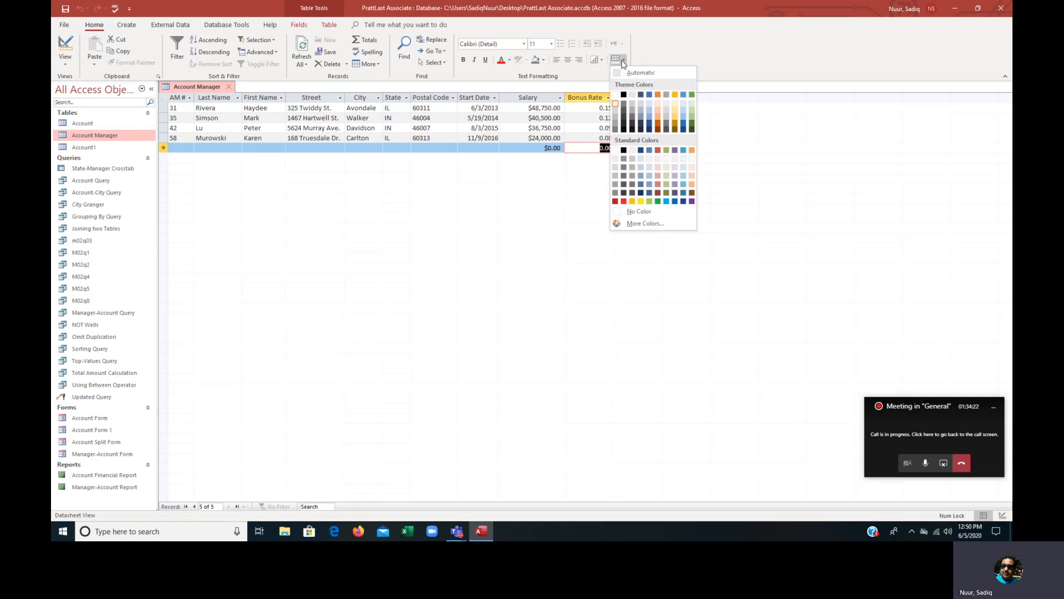
click(691, 175)
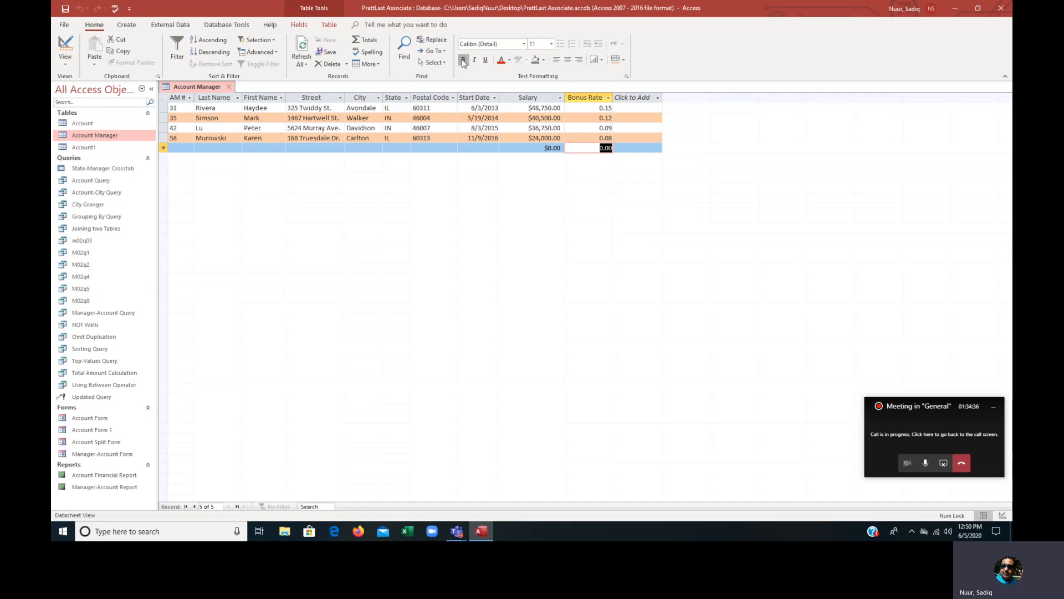
Set the Account Manager datasheet's font size to 12 and widen the Street column to fit its contents.
click(552, 44)
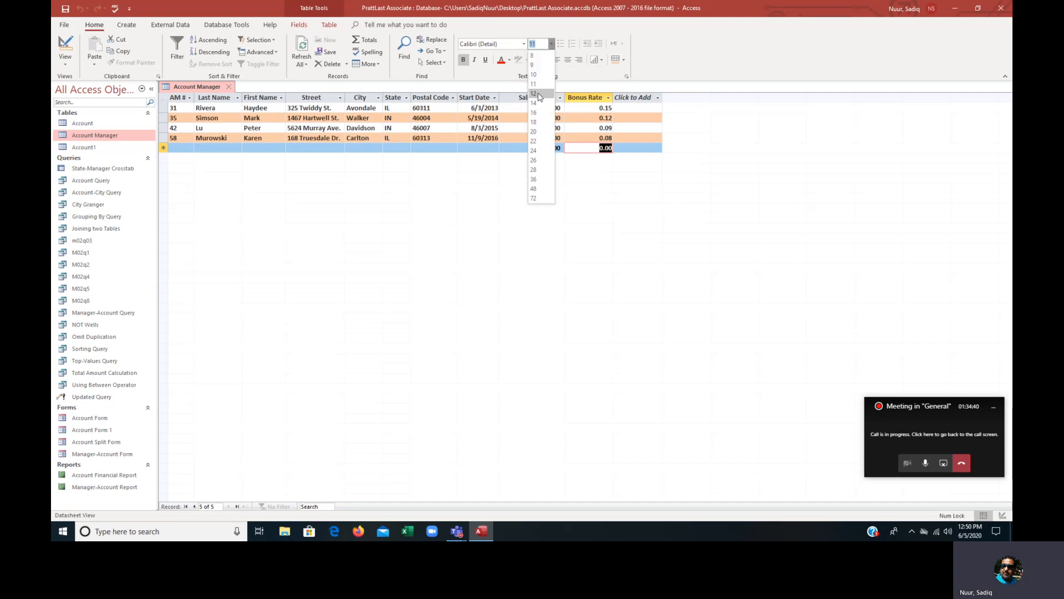
click(536, 94)
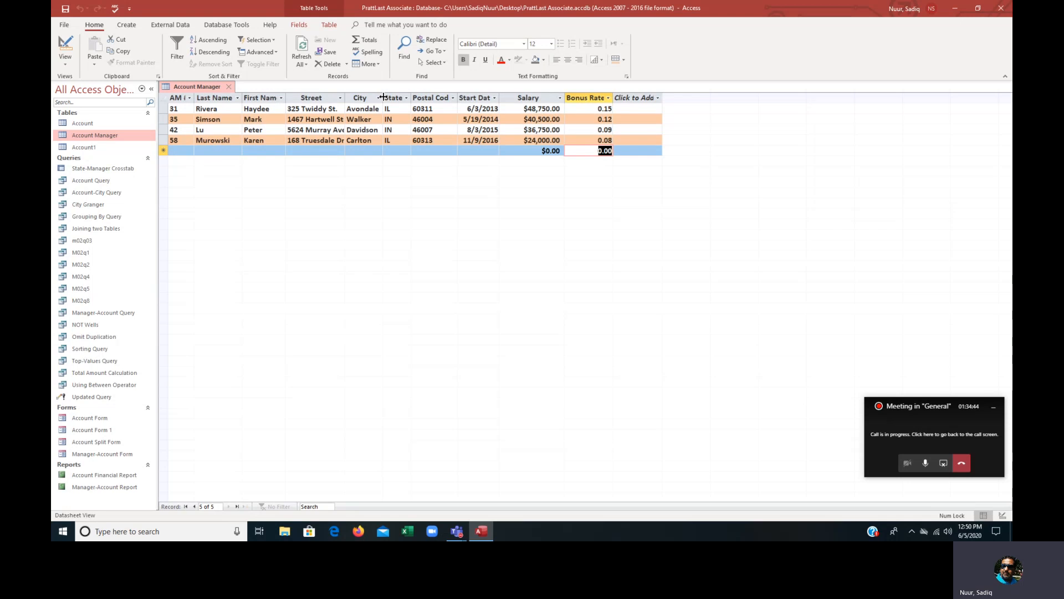
double_click(345, 97)
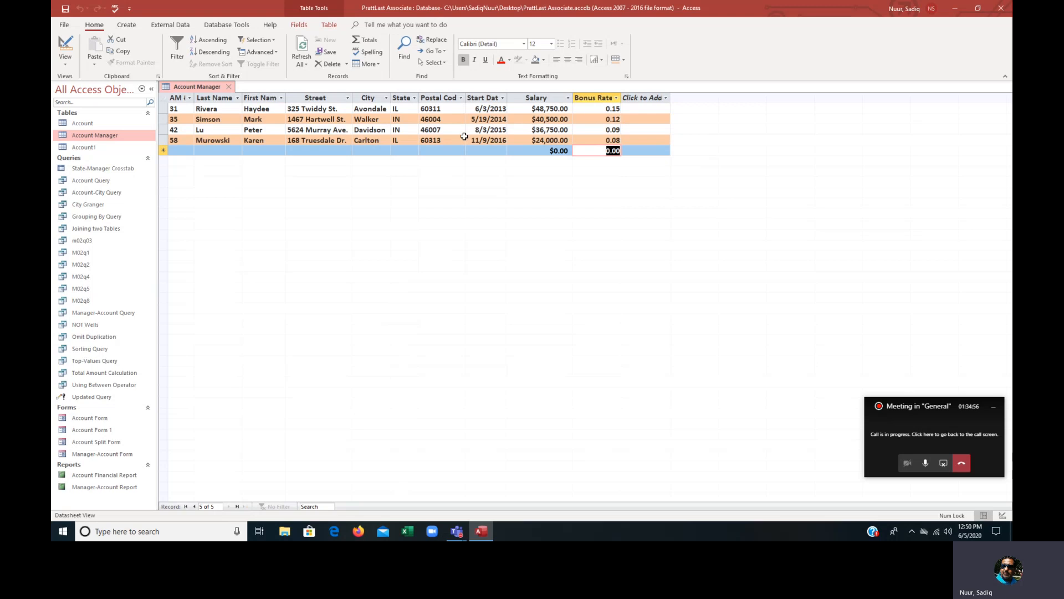
Try the Raised and Sunken cell effects on the datasheet, and apply Raised with a red gridline color.
click(627, 78)
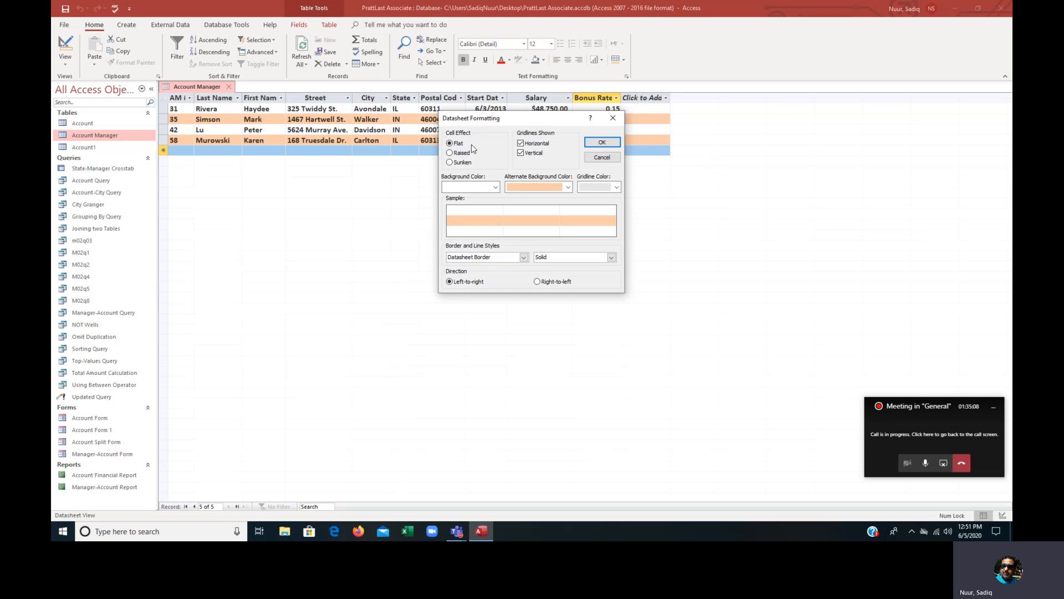
click(449, 153)
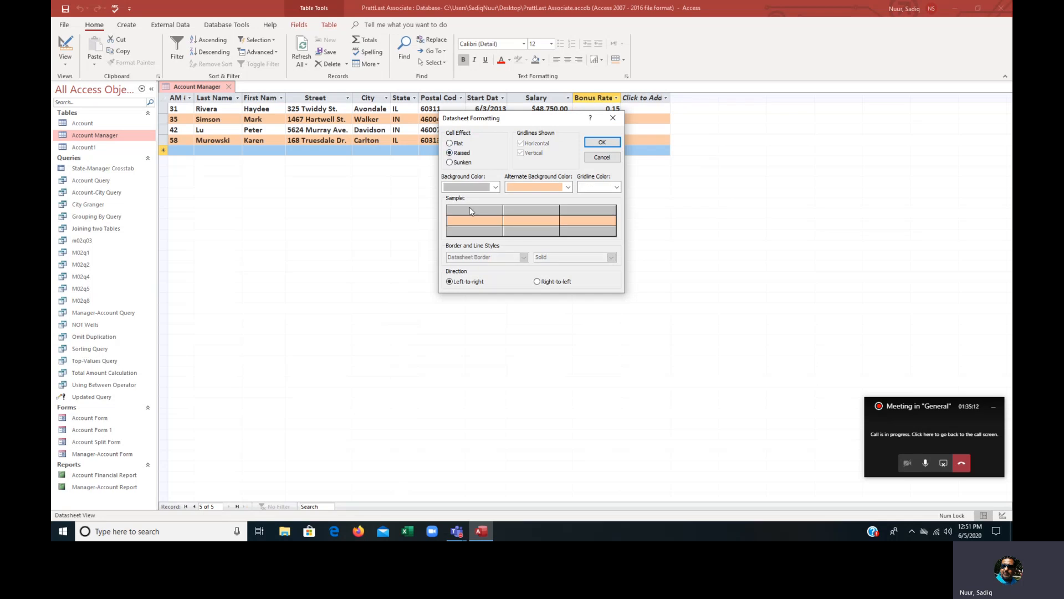
click(449, 163)
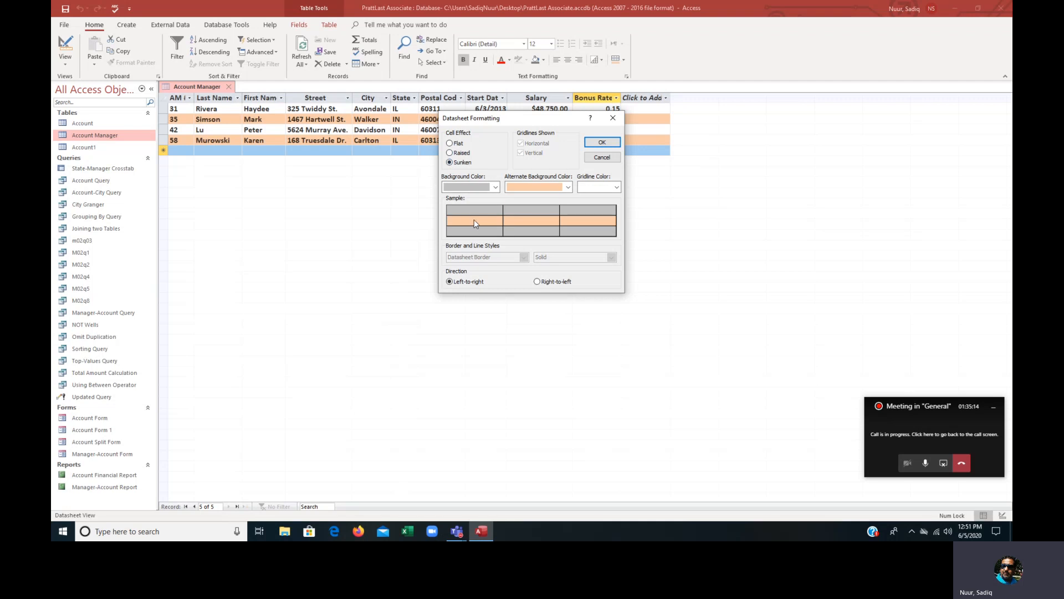
click(450, 153)
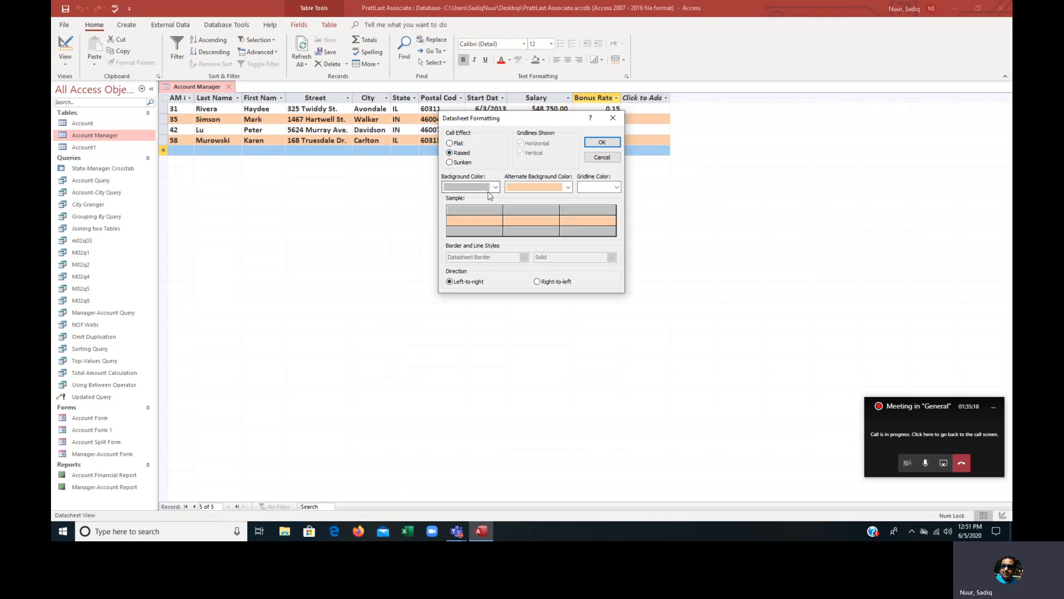
click(616, 188)
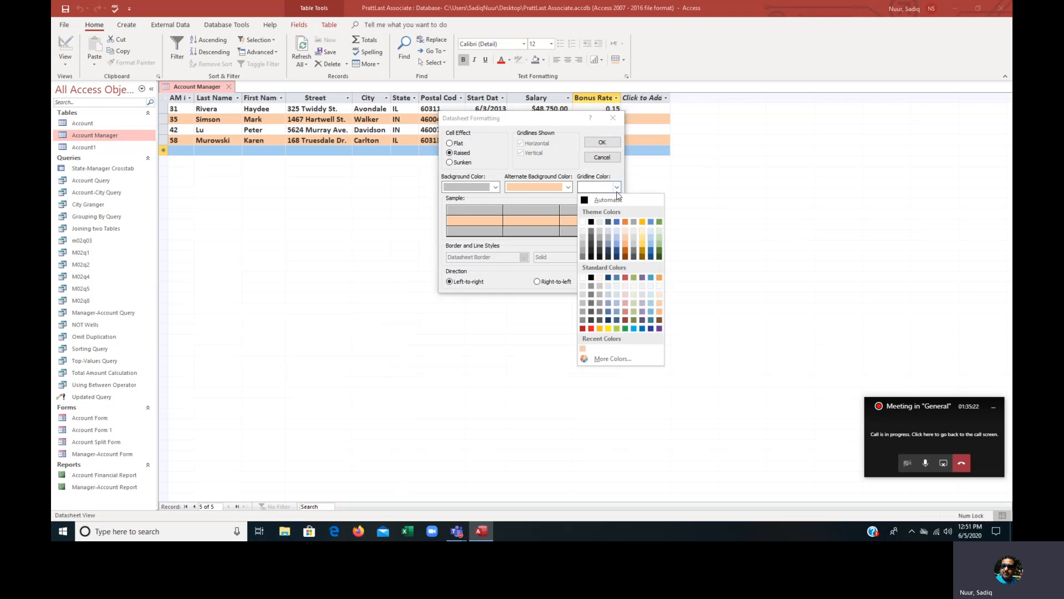
click(590, 329)
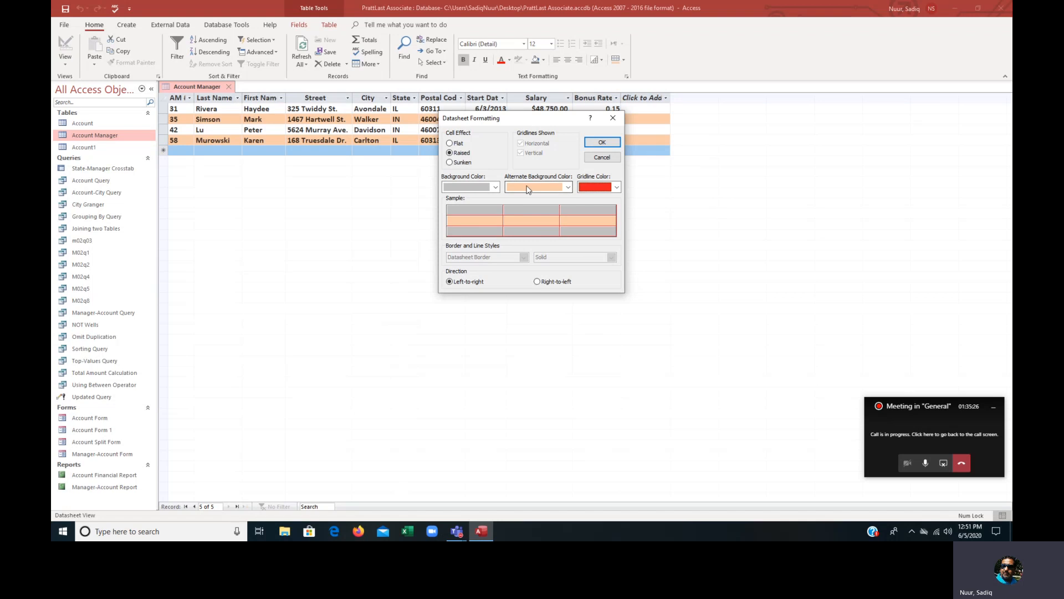
click(567, 187)
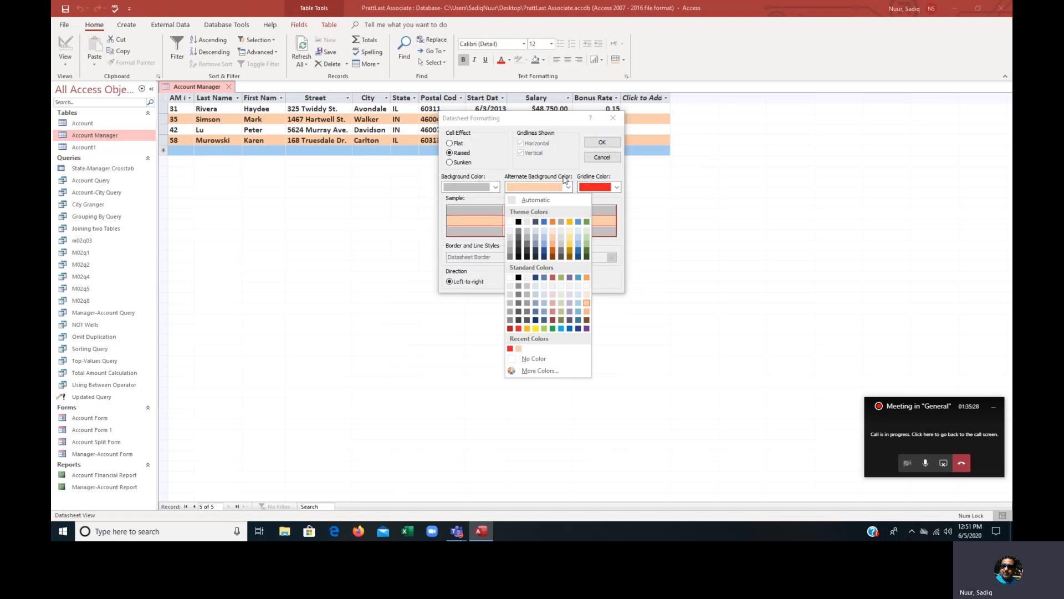
click(564, 179)
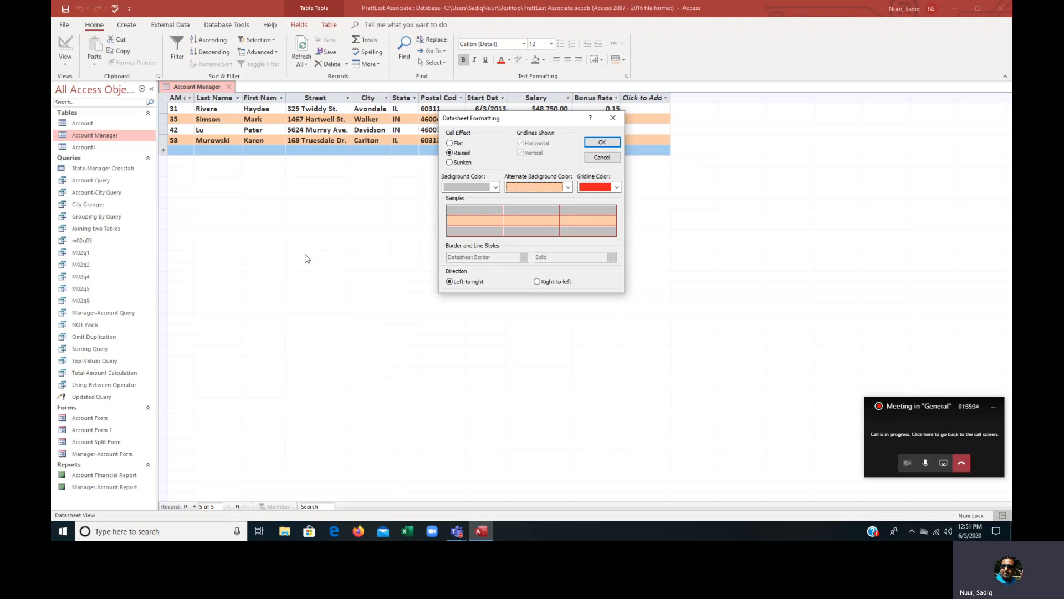
click(614, 144)
Restore the Flat cell effect on the datasheet and close the Account Manager table, saving its layout changes.
click(626, 76)
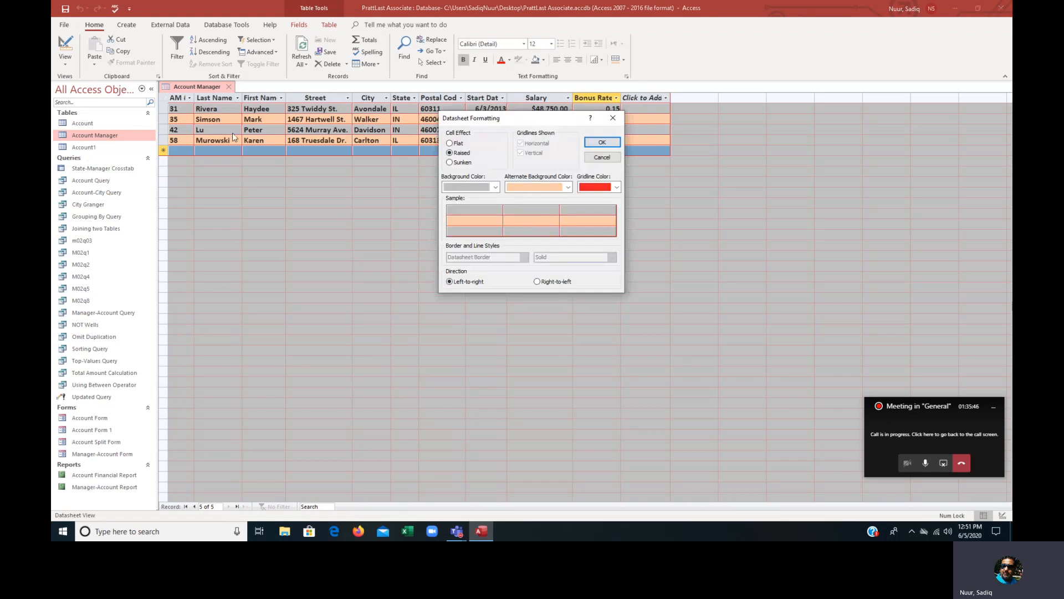
click(449, 143)
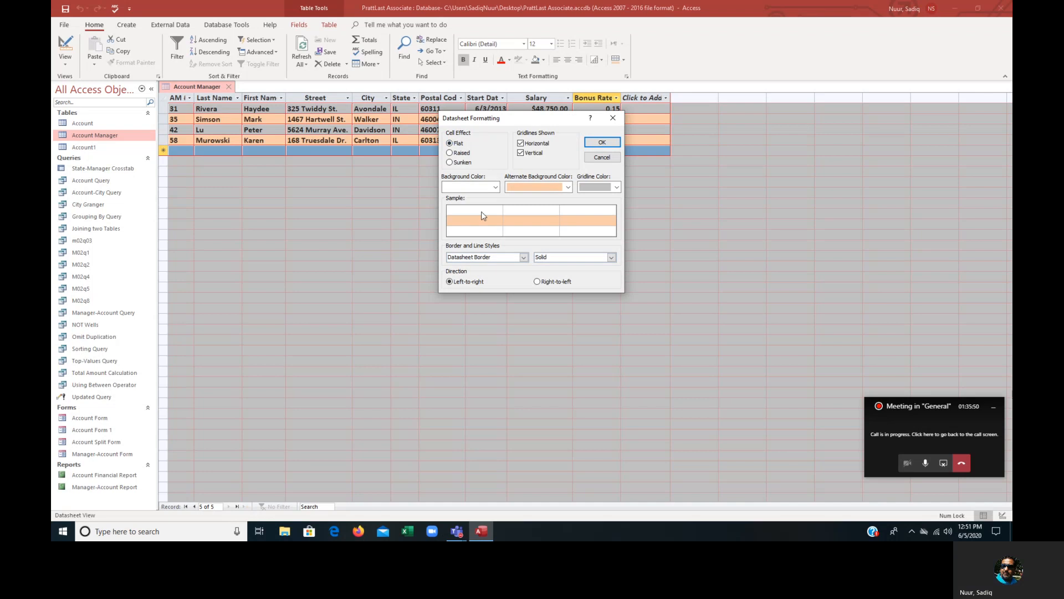
click(602, 143)
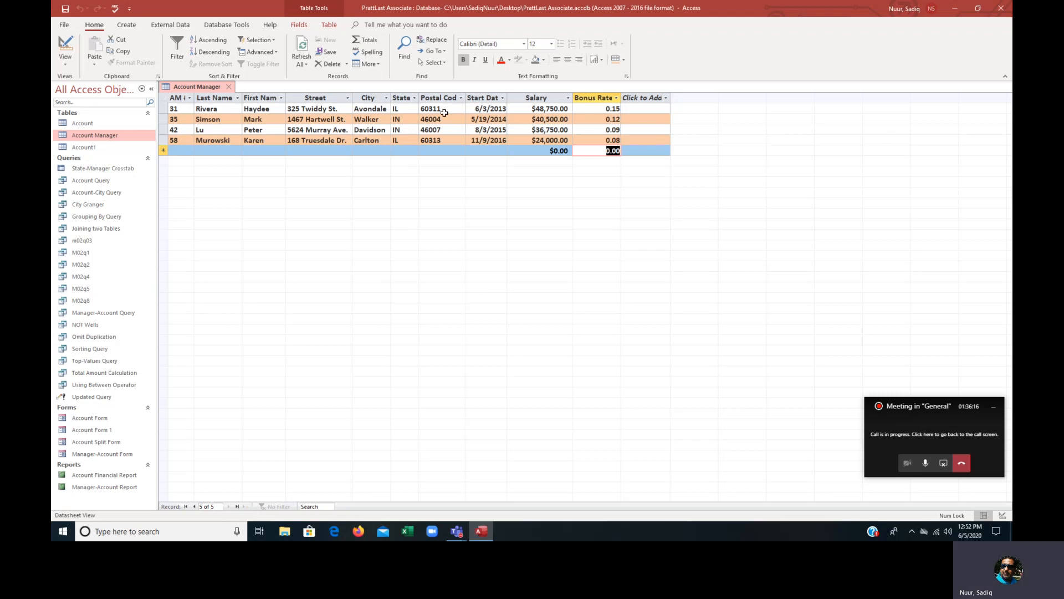
click(228, 86)
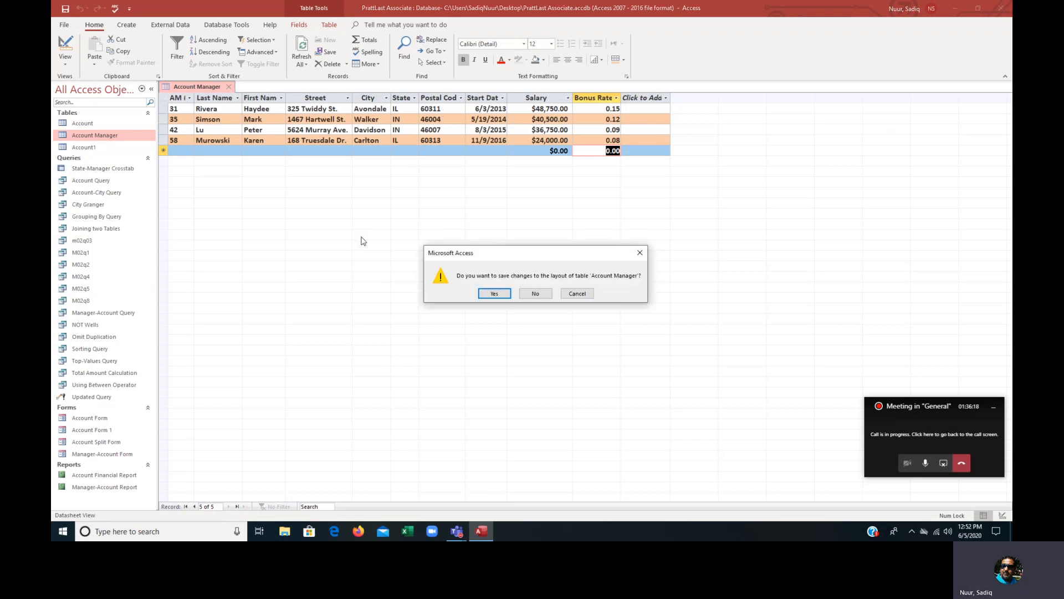
click(498, 300)
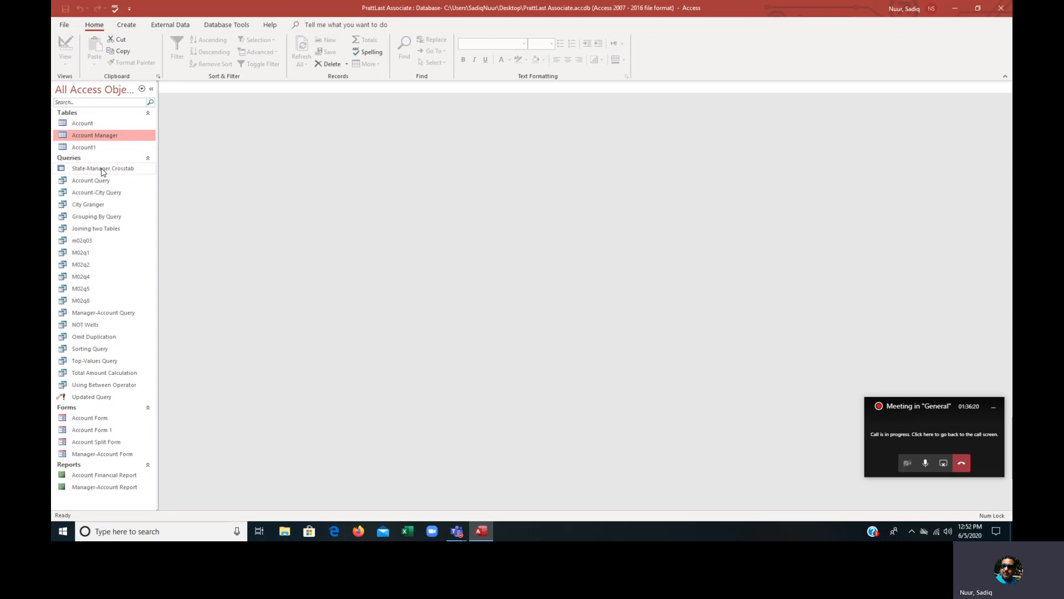
Open the Account table to review its Service Needed values, and close it.
click(85, 126)
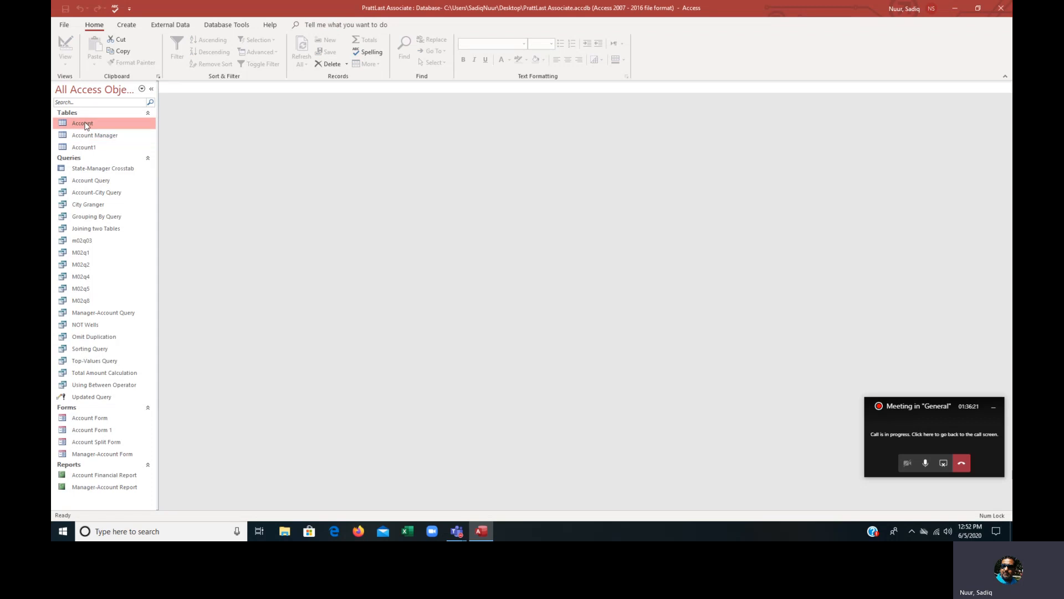
double_click(86, 126)
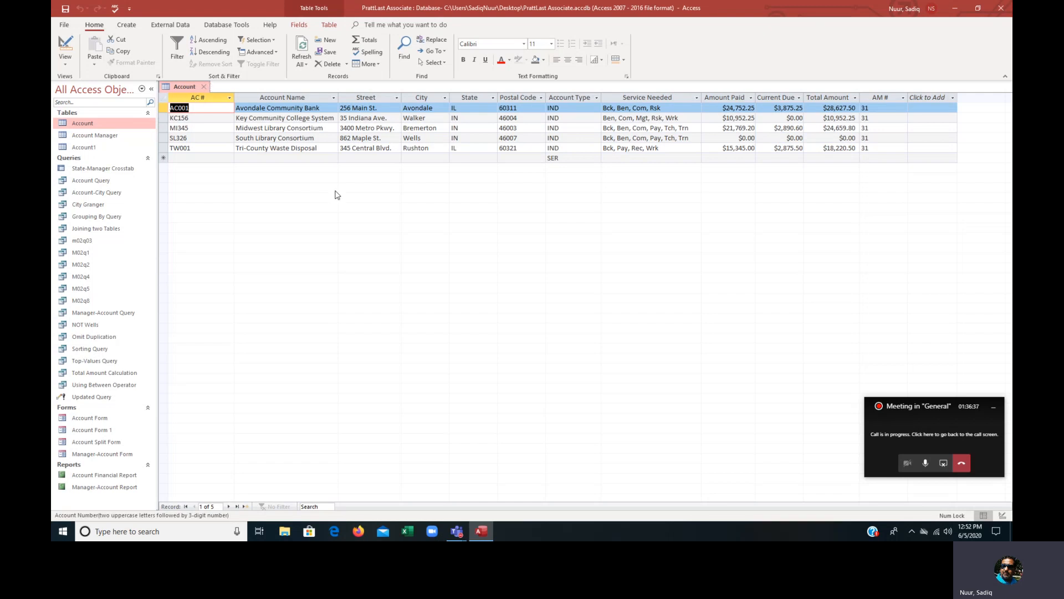
click(204, 87)
Create a new query in Design View based on the Account table.
click(129, 27)
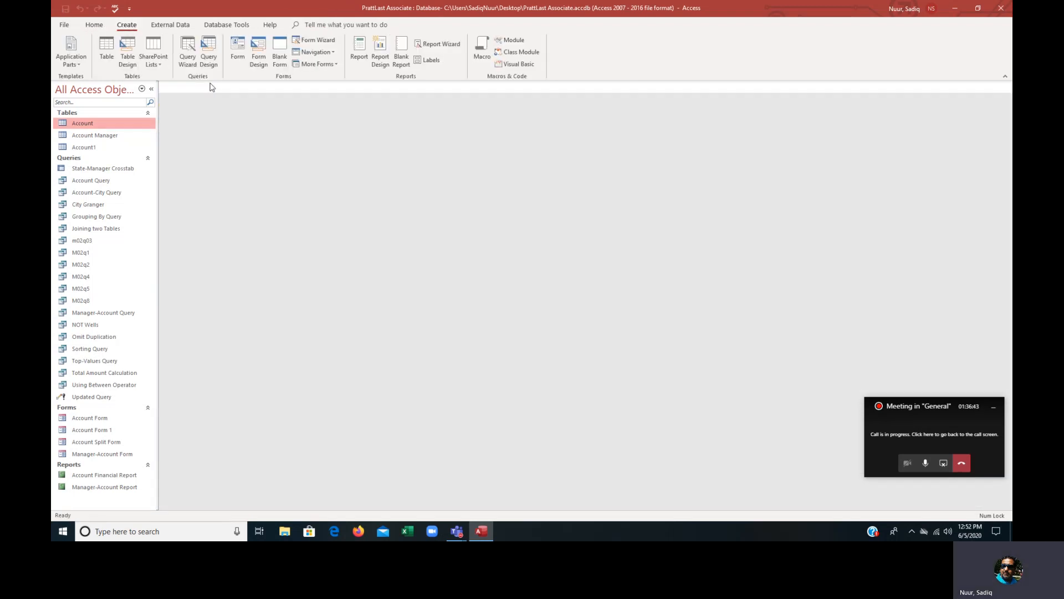
click(208, 52)
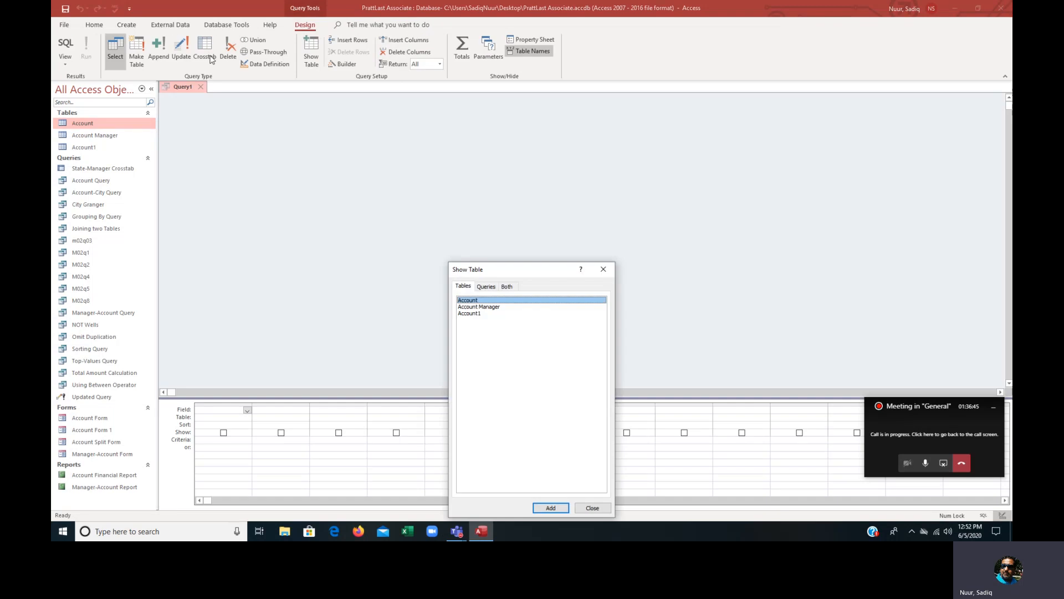
double_click(462, 300)
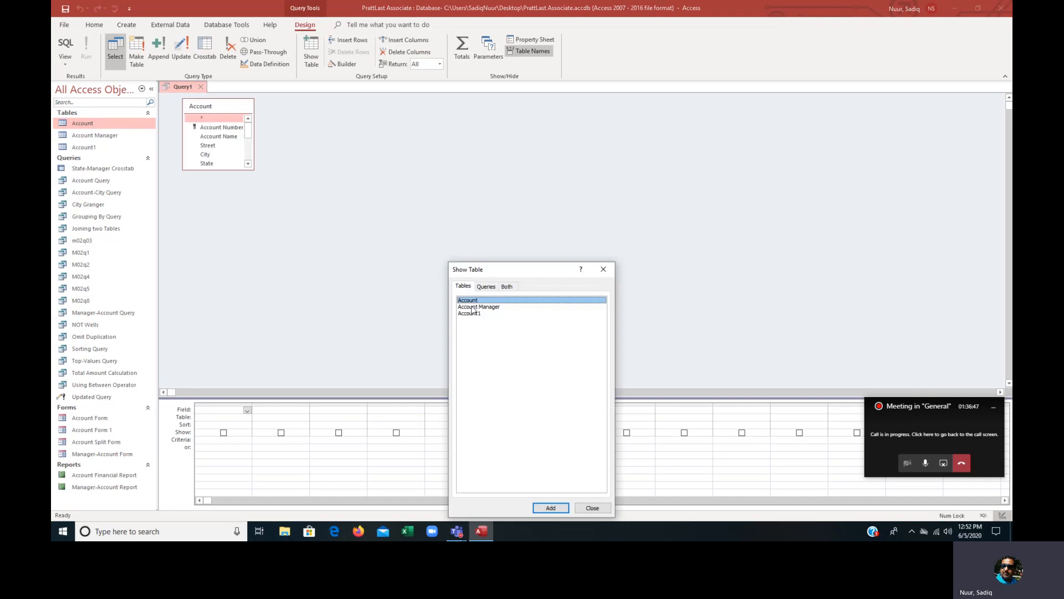
click(592, 508)
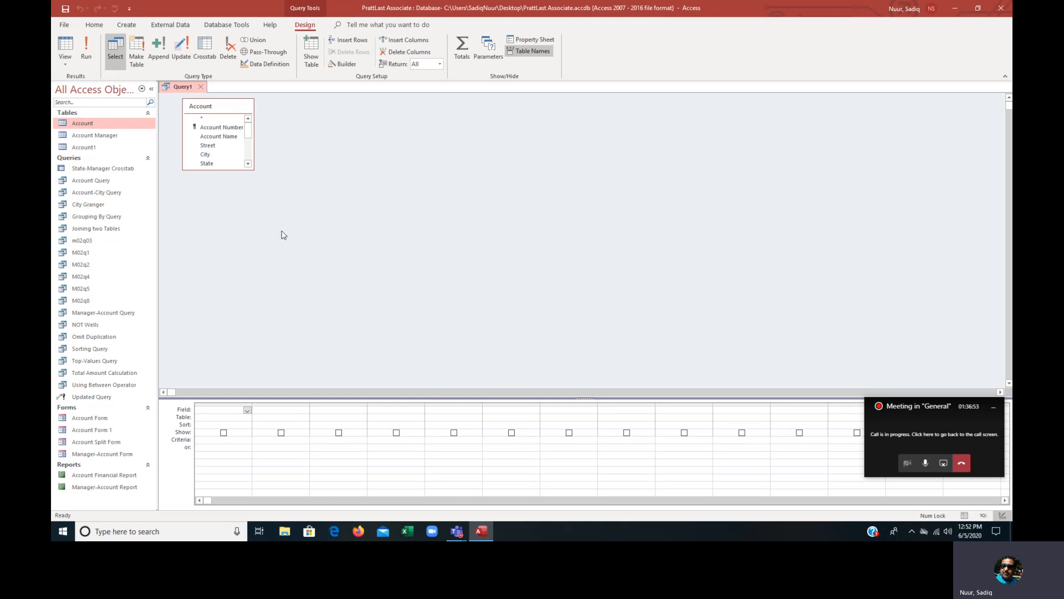
Add the Account Number, Account Name, Account Type and Service Needed fields to the query's design grid.
double_click(228, 131)
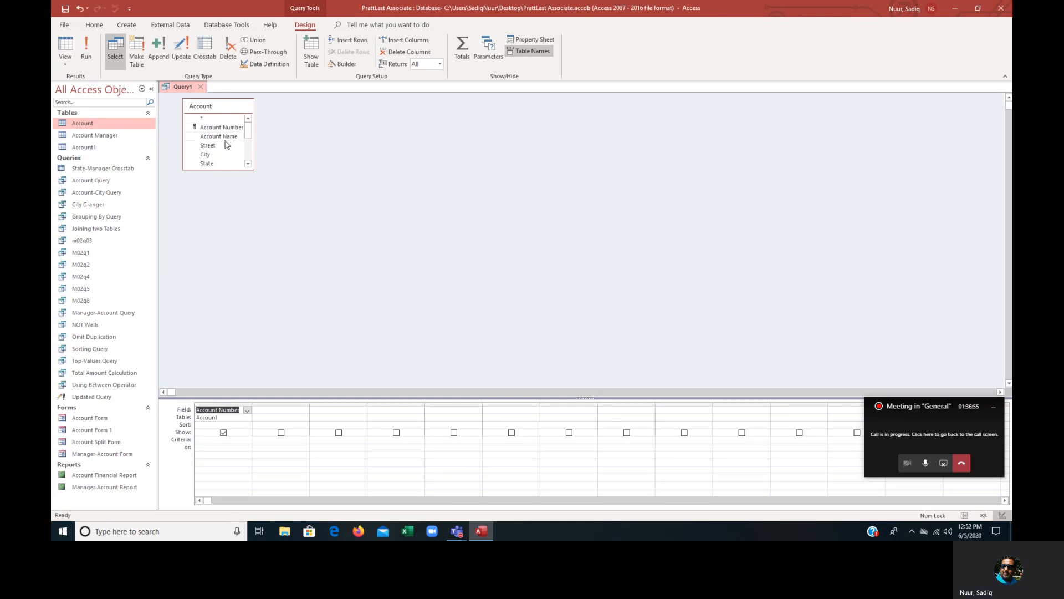
double_click(222, 136)
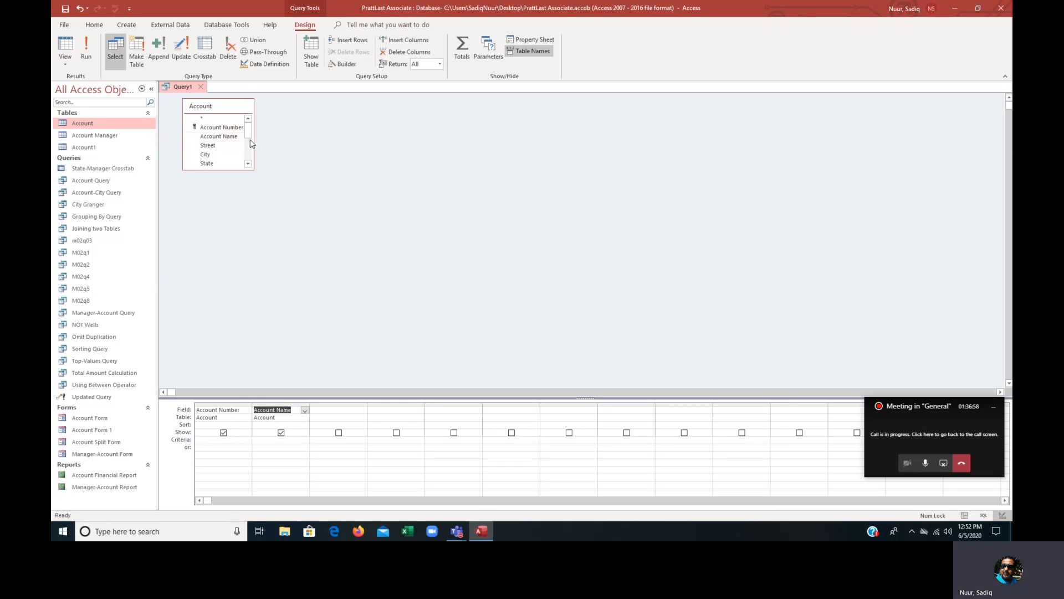
drag(249, 138, 251, 145)
double_click(233, 153)
drag(248, 143, 249, 153)
click(188, 133)
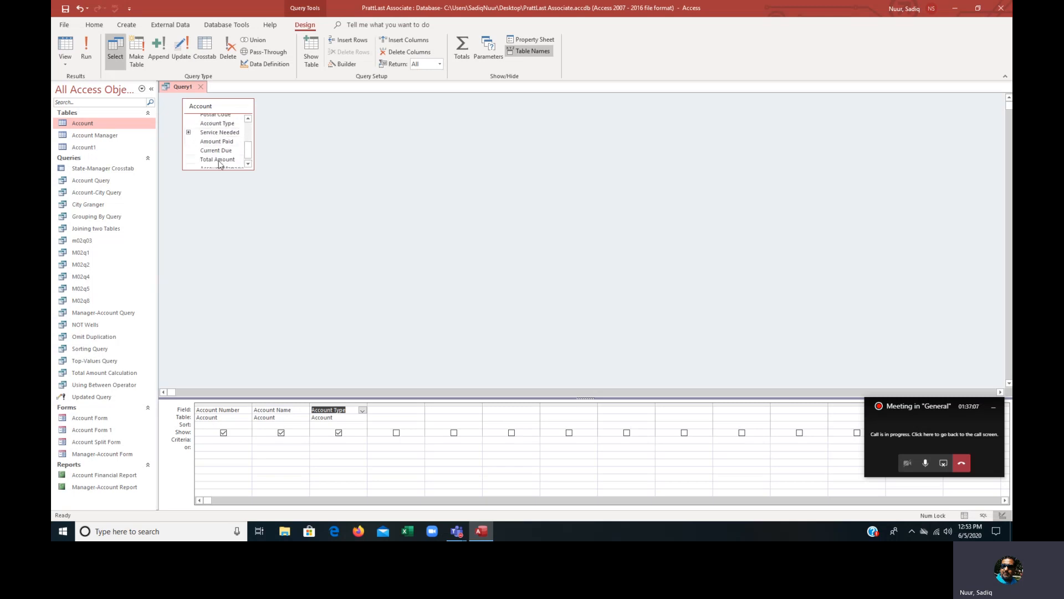
double_click(221, 133)
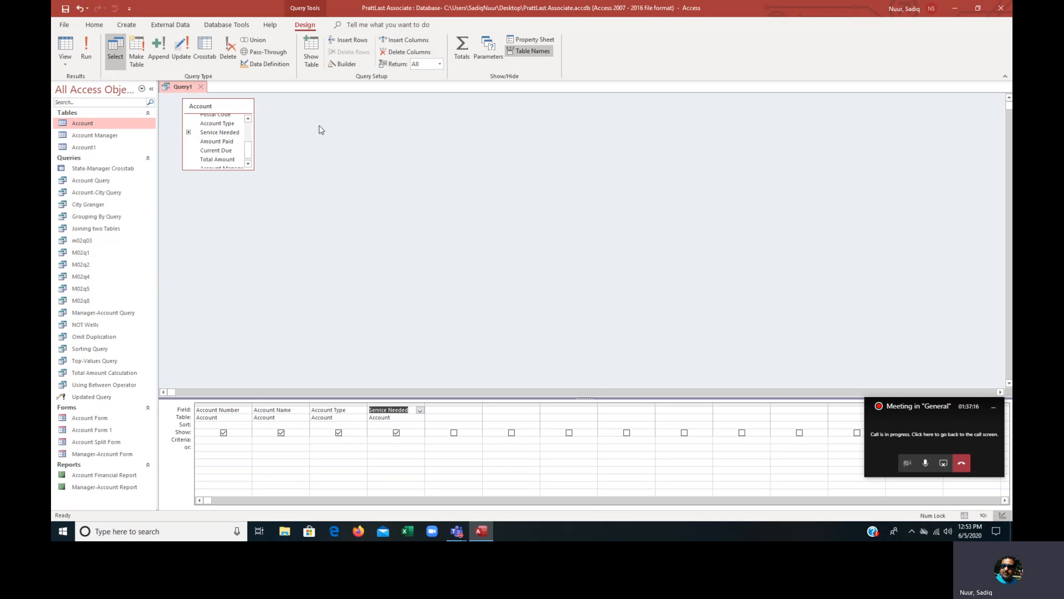
Run the query twice to examine how the multivalued Service Needed field is listed, returning to Design View each time.
click(86, 48)
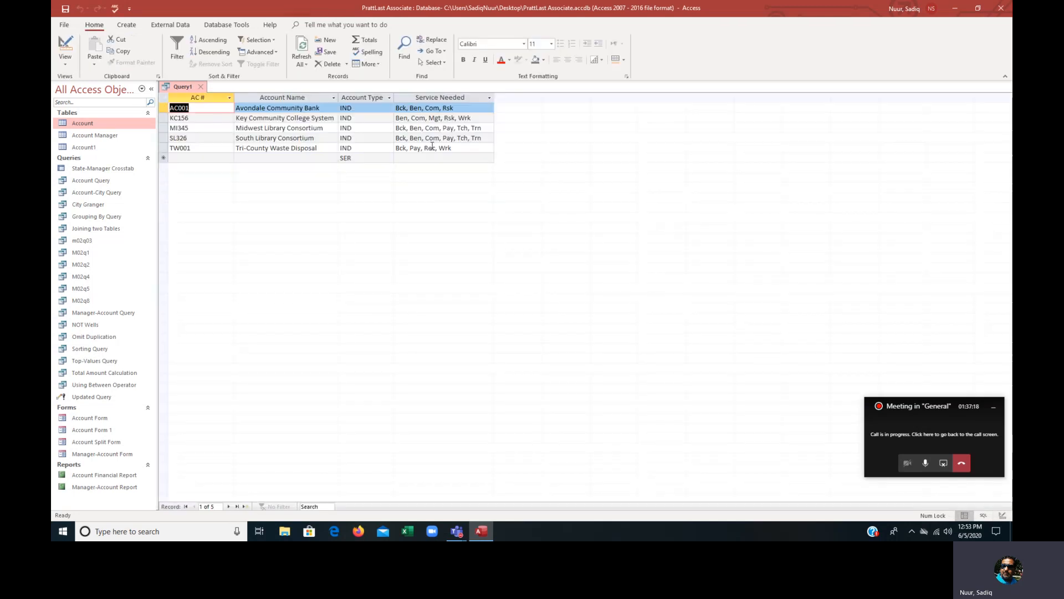
click(62, 65)
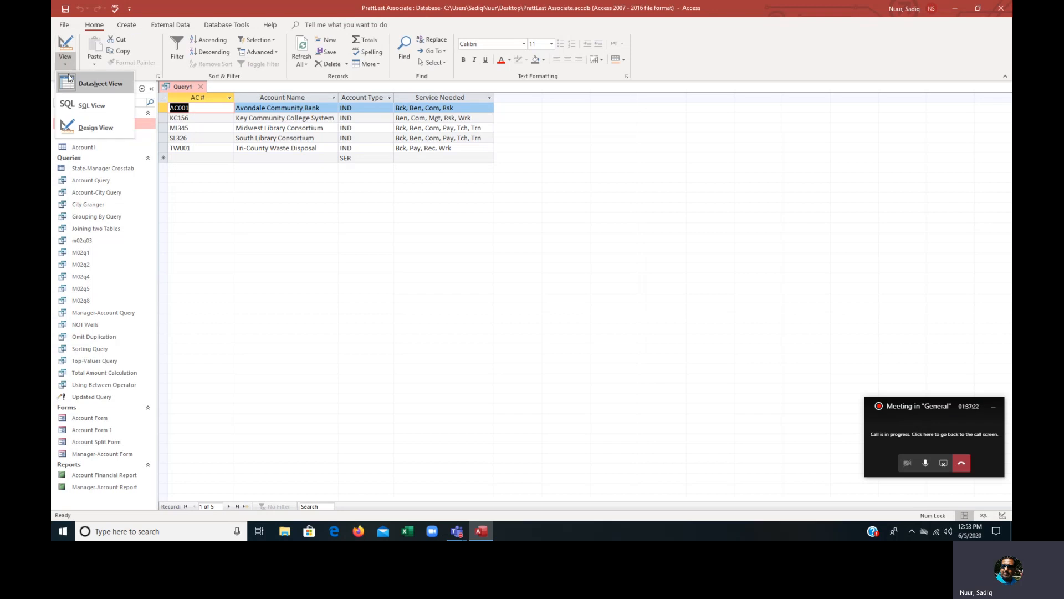
click(97, 128)
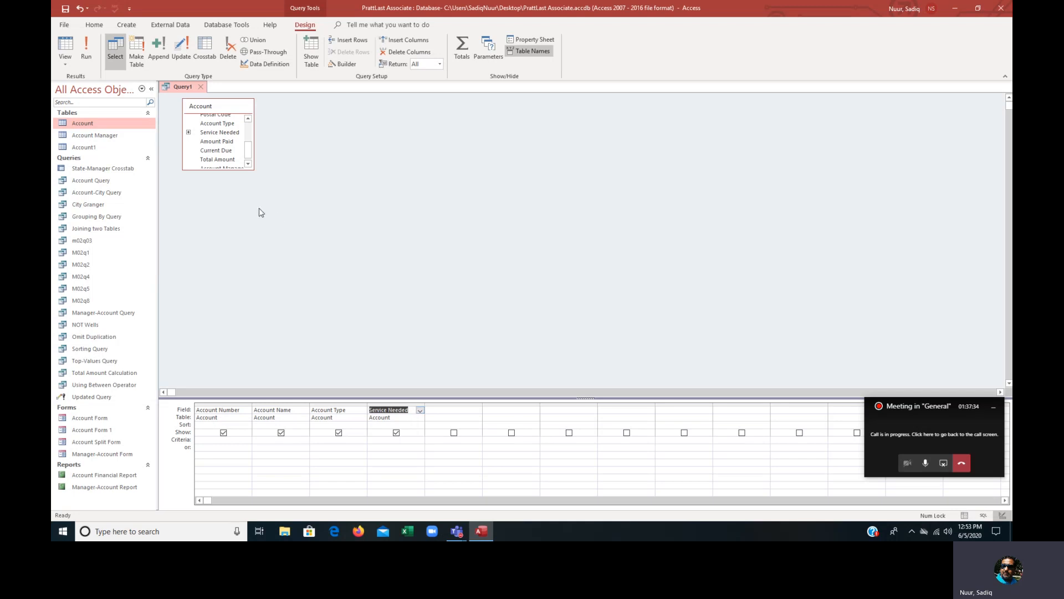
click(85, 46)
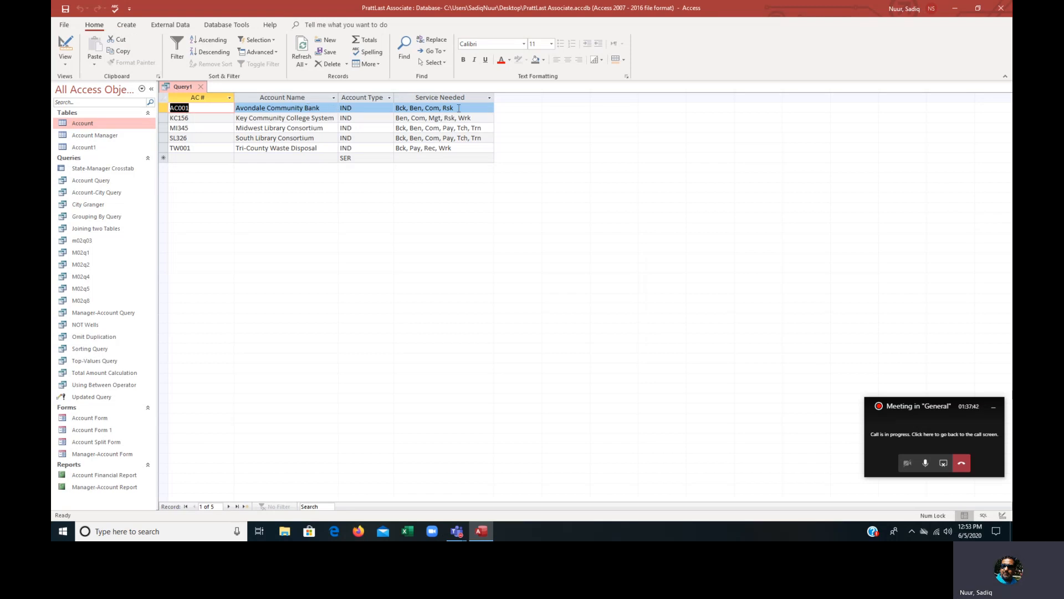
click(65, 67)
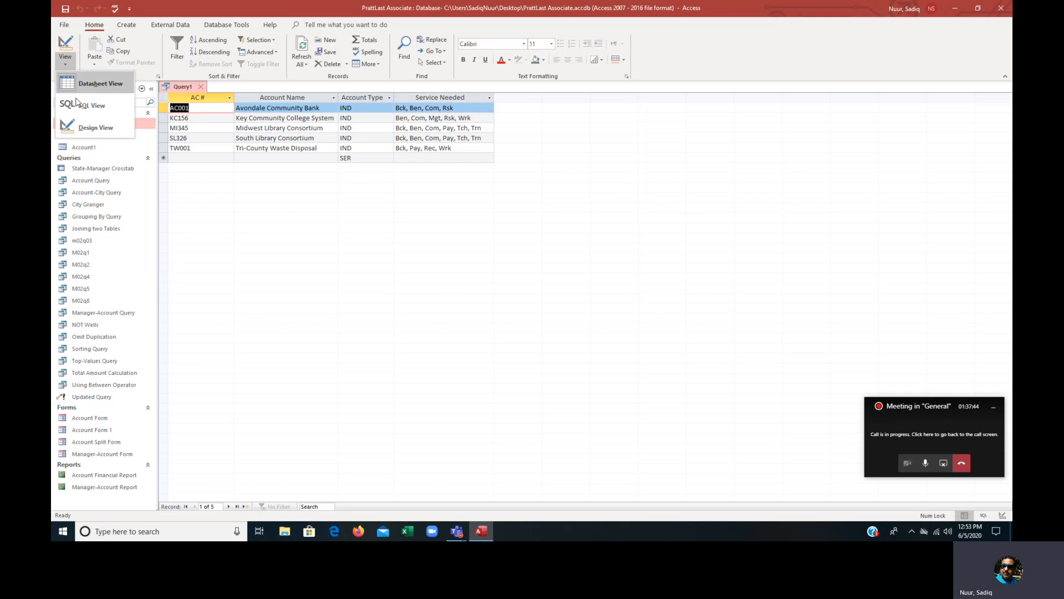
click(83, 128)
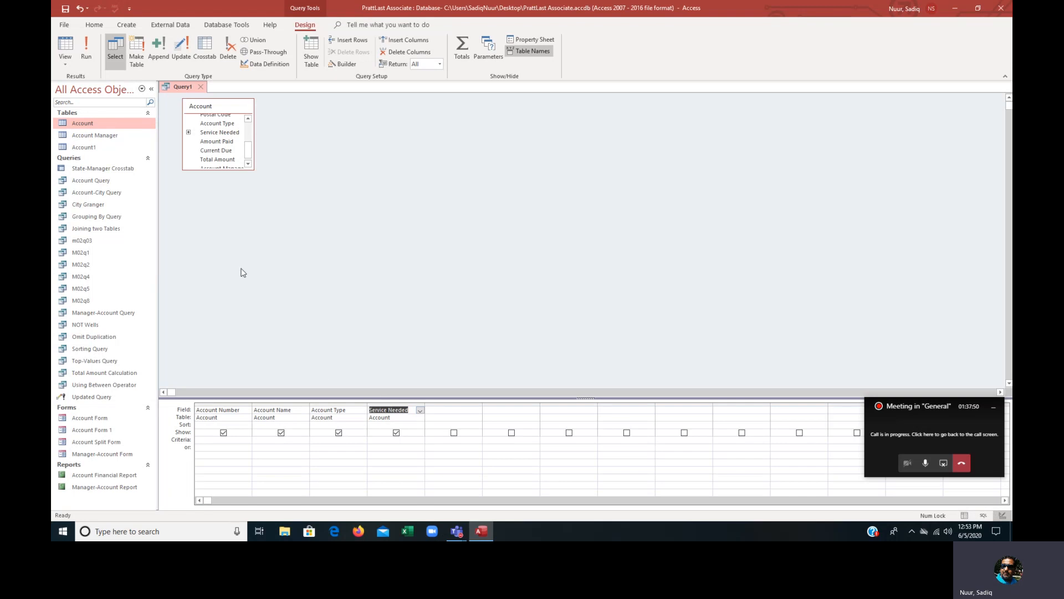
Replace the Service Needed column in the query grid with the Service Needed.Value field from the Account field list.
click(392, 404)
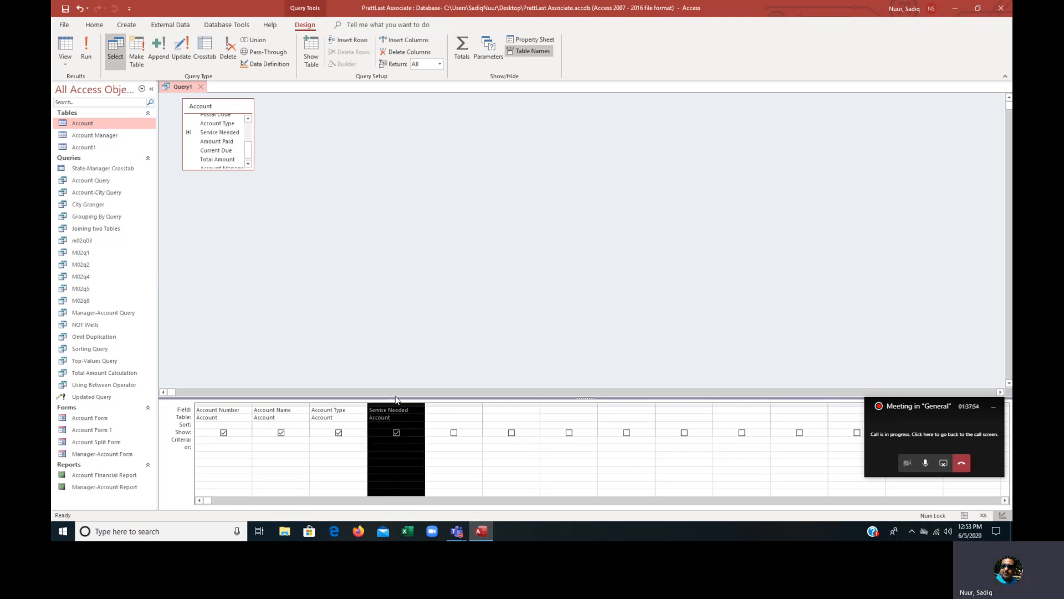
key(Delete)
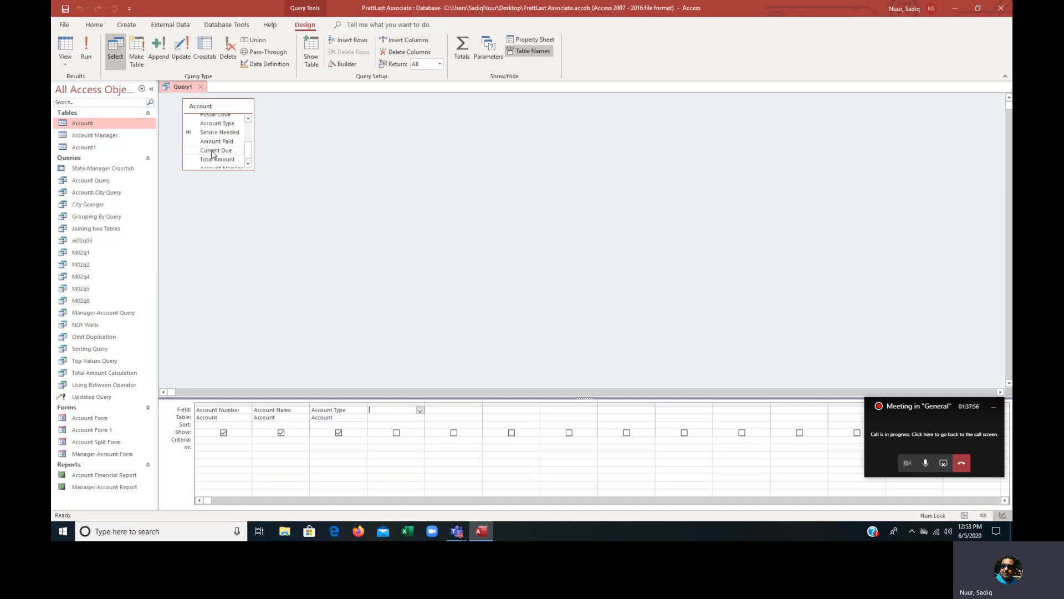
click(189, 131)
drag(254, 135, 318, 135)
click(236, 141)
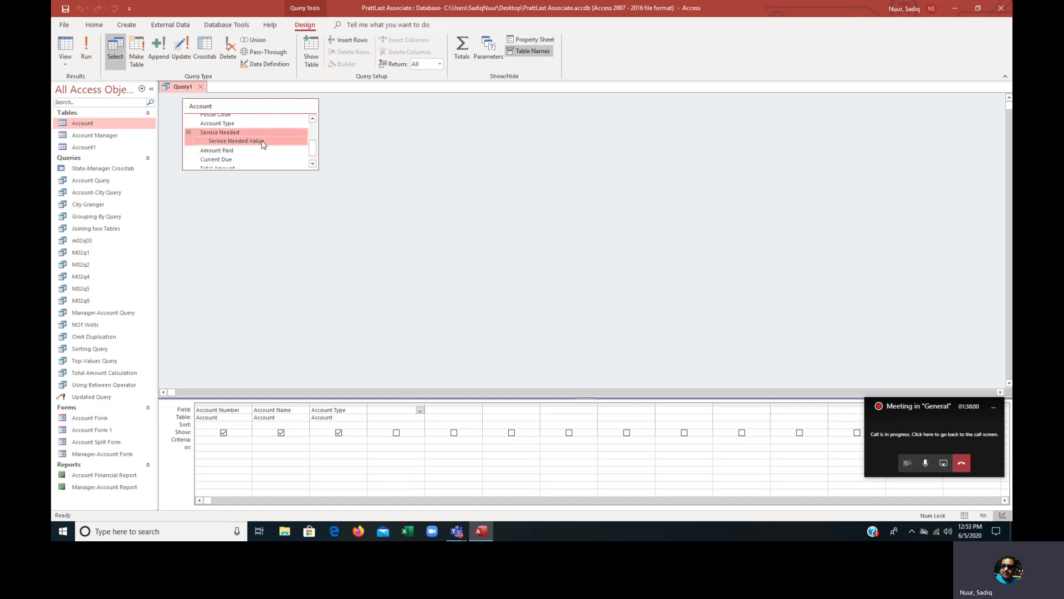
double_click(236, 140)
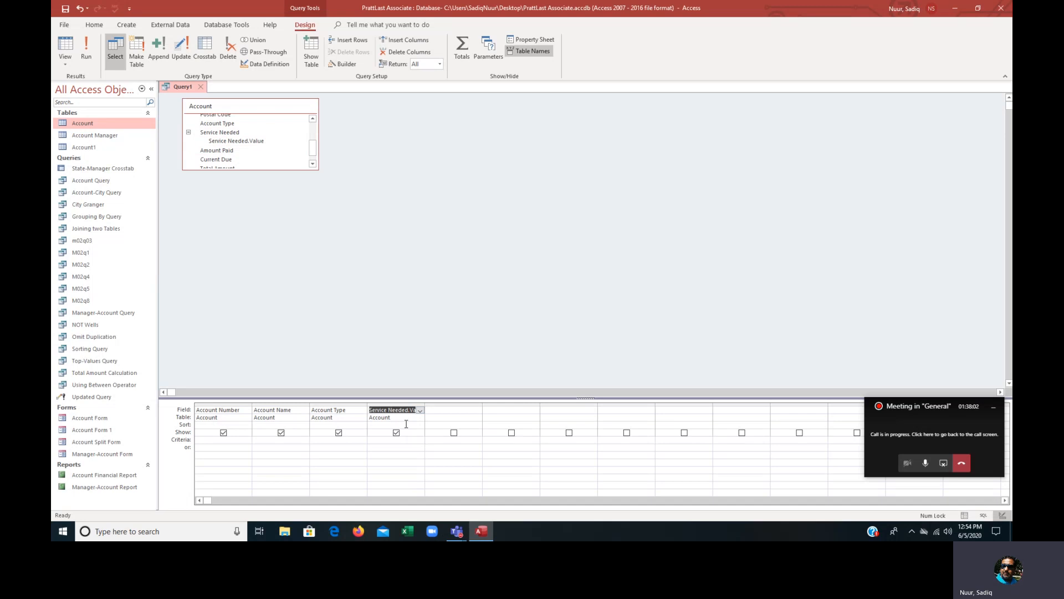
Run the query, examine the individual service values per account, and widen the Account.Service Needed.Value column to show its full heading.
click(85, 52)
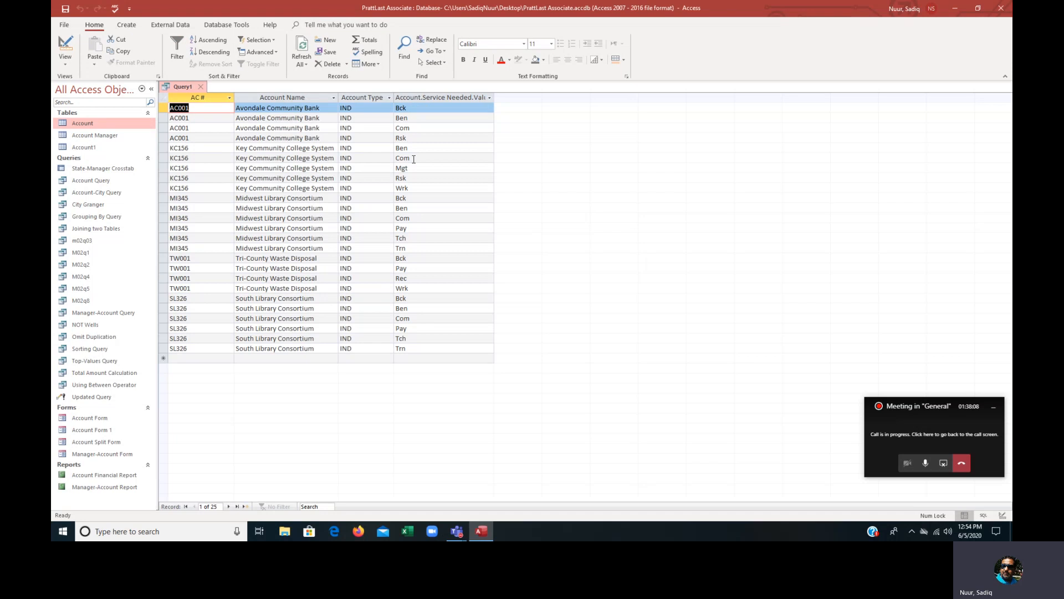
click(411, 118)
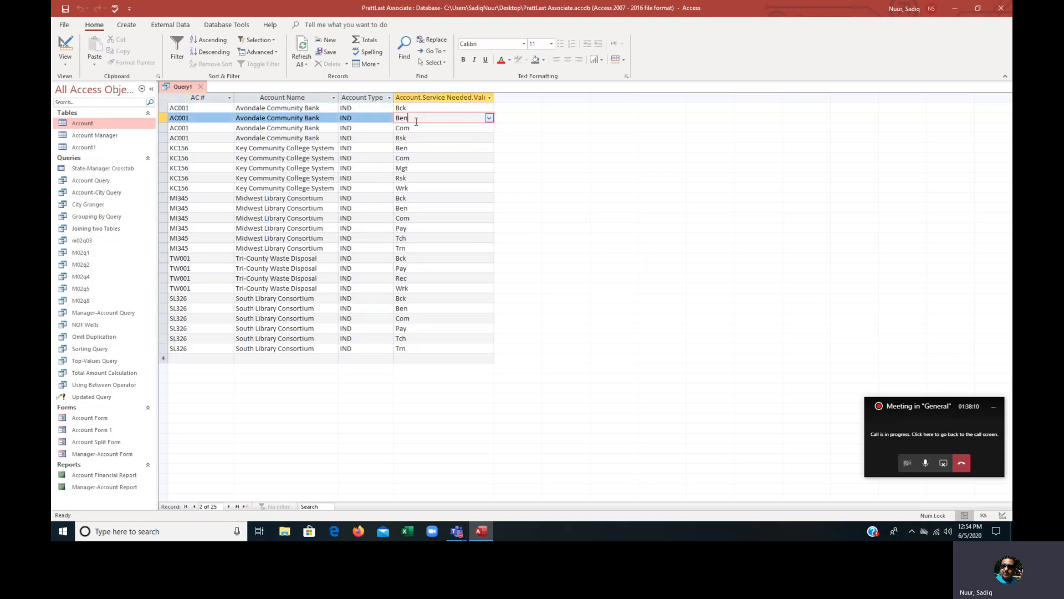
click(417, 130)
click(419, 138)
click(421, 160)
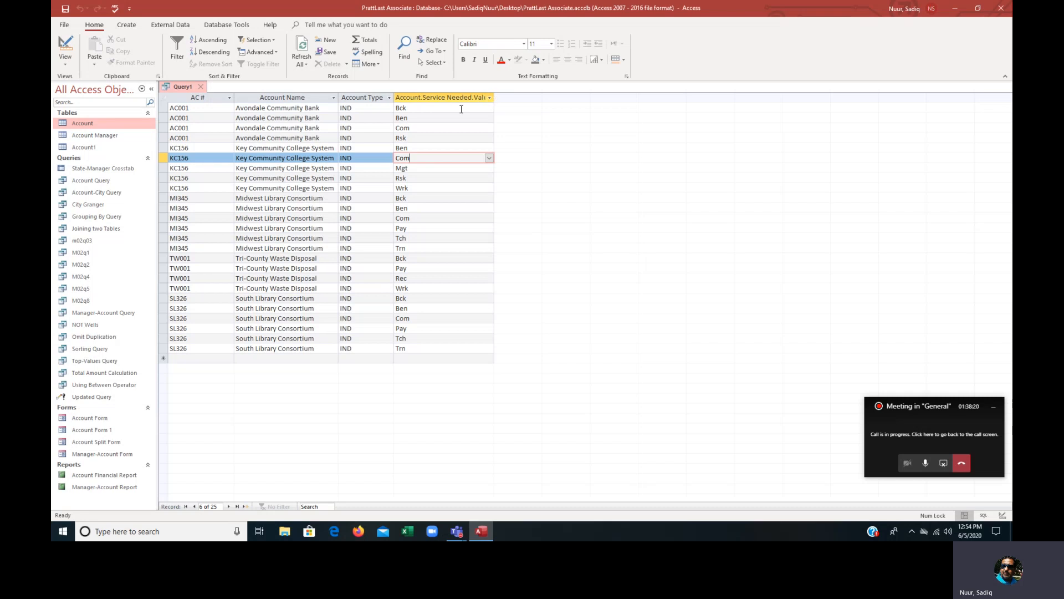
drag(496, 100, 533, 101)
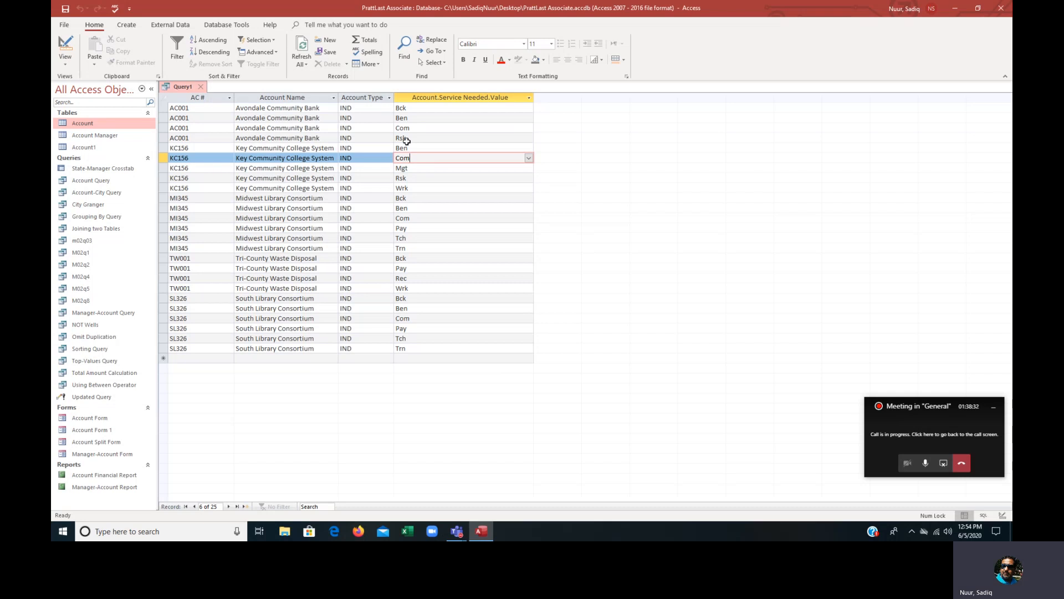
Close the query and save it under the name Query1.
click(201, 87)
click(495, 293)
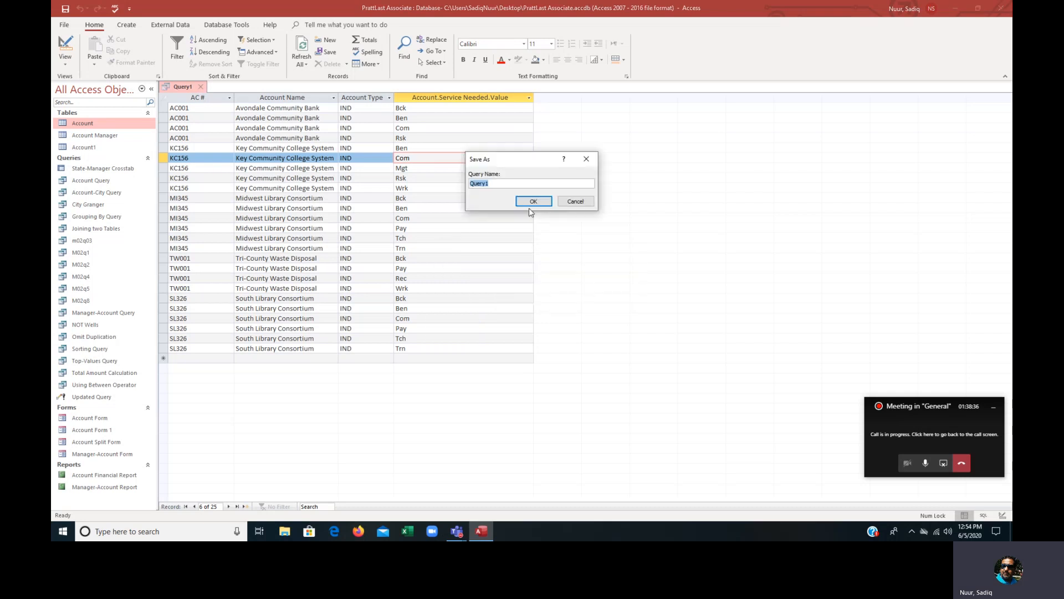
click(531, 202)
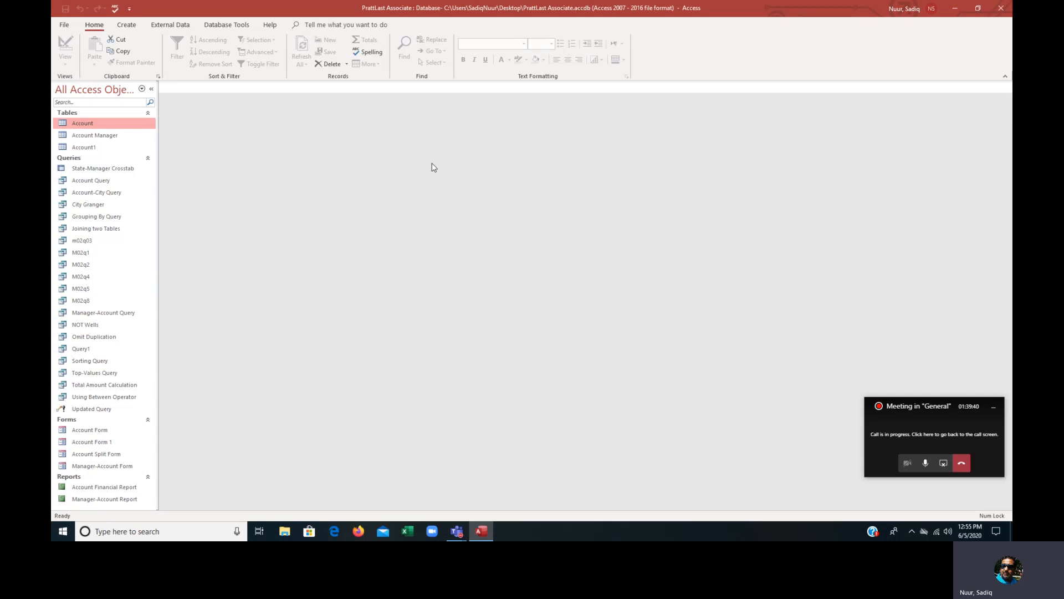
Open the Account Manager table and widen the First Name, AM #, Postal Code, Start Date and Bonus Rate columns to fit their headings.
click(98, 137)
double_click(97, 135)
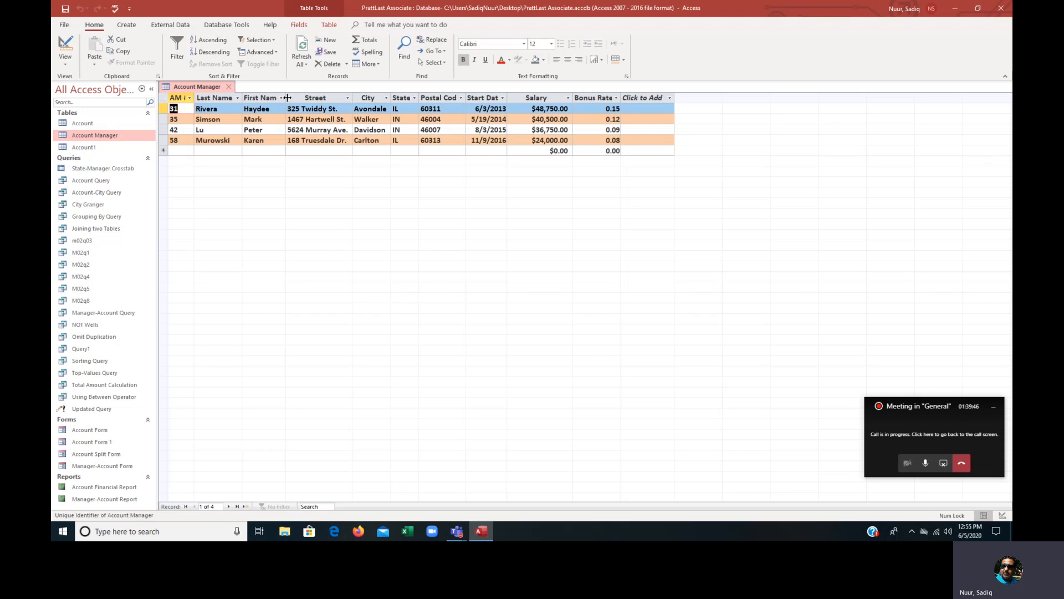
drag(285, 98, 293, 98)
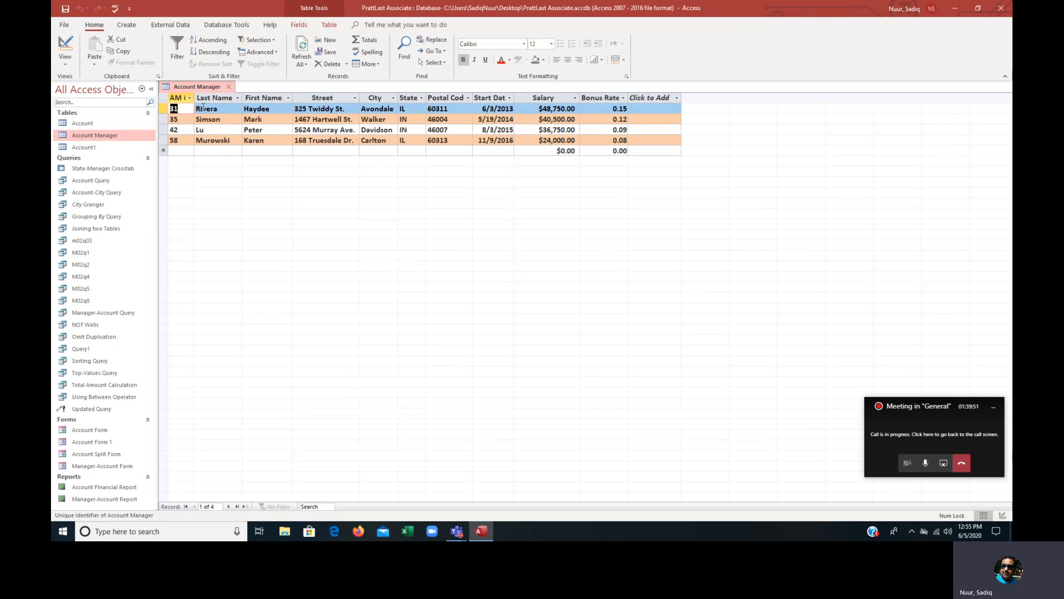
double_click(194, 99)
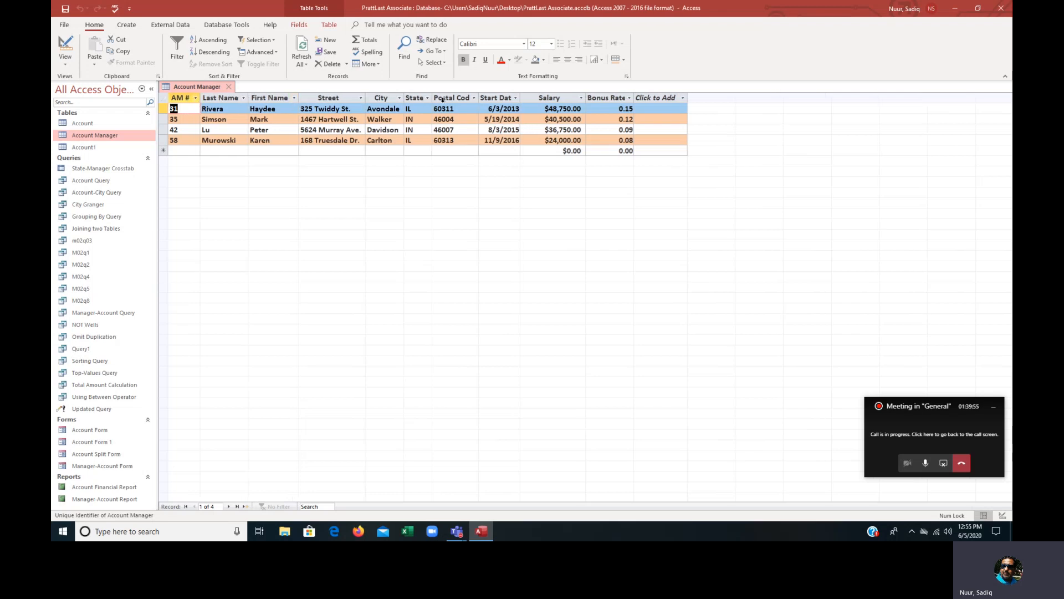
double_click(479, 100)
click(522, 98)
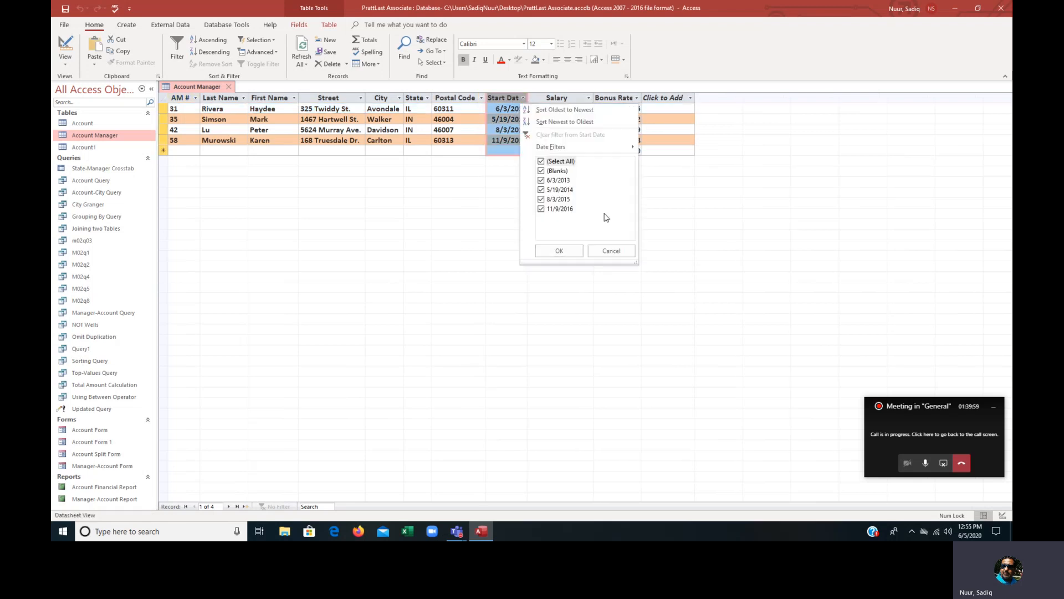
click(616, 251)
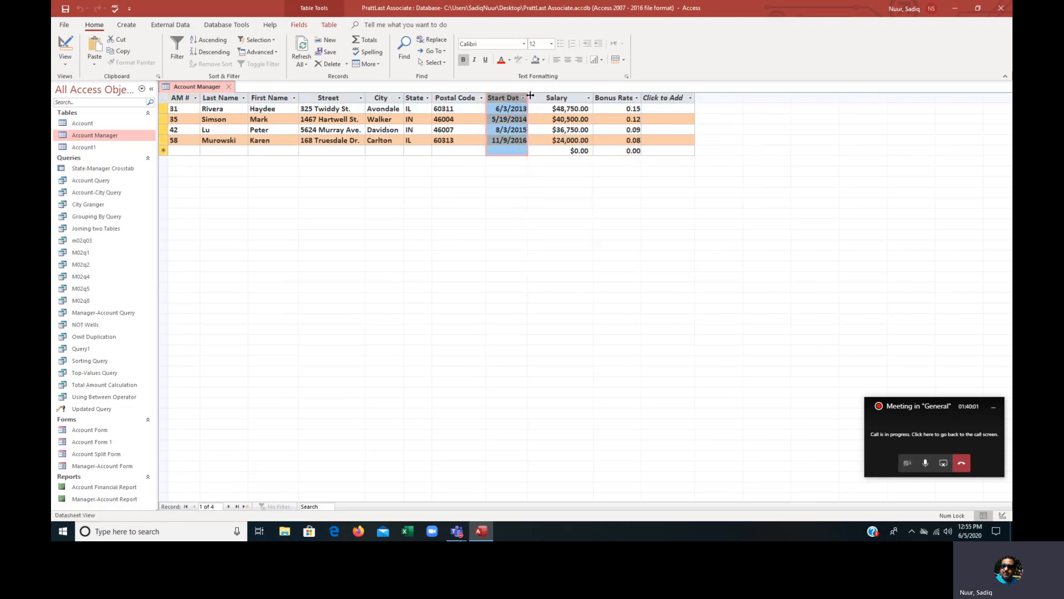
double_click(530, 97)
double_click(648, 97)
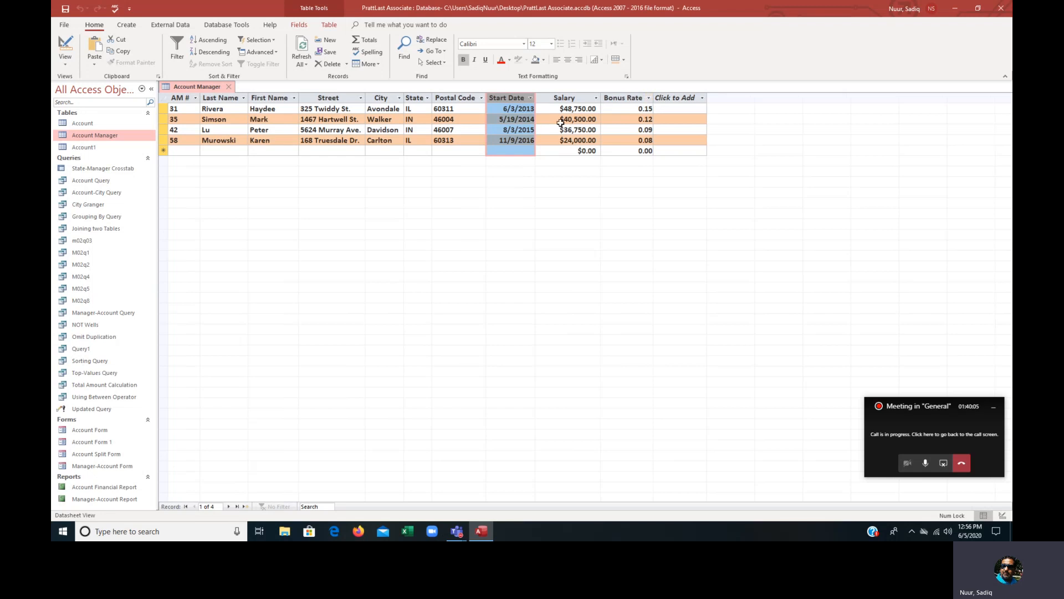
In the Account table, set AM # to 58 for Key Community College System and to 35 for South Library Consortium.
double_click(88, 125)
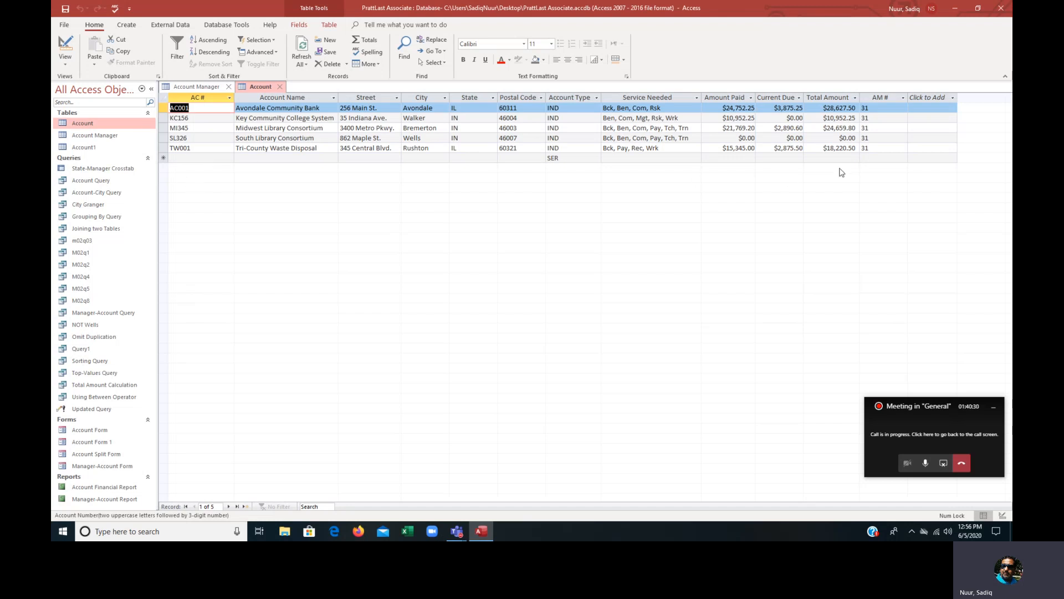
click(858, 117)
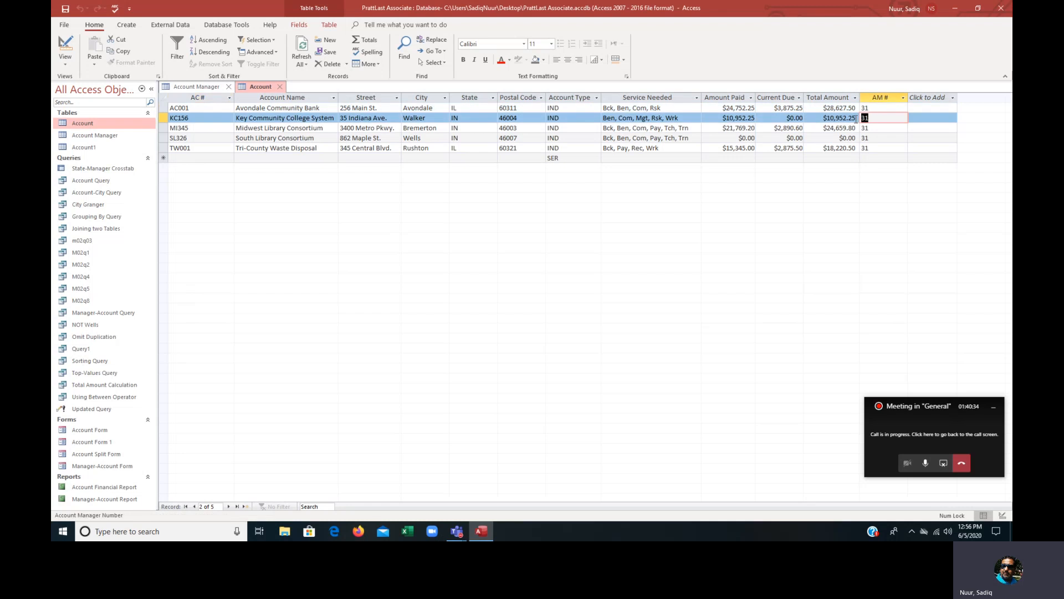
text(58)
click(863, 136)
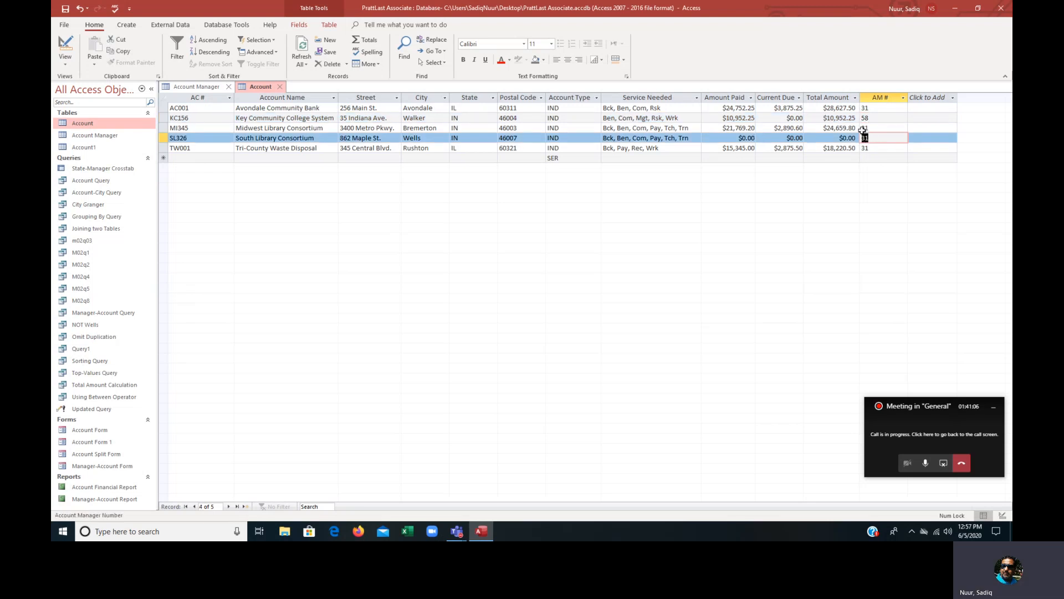
text(35)
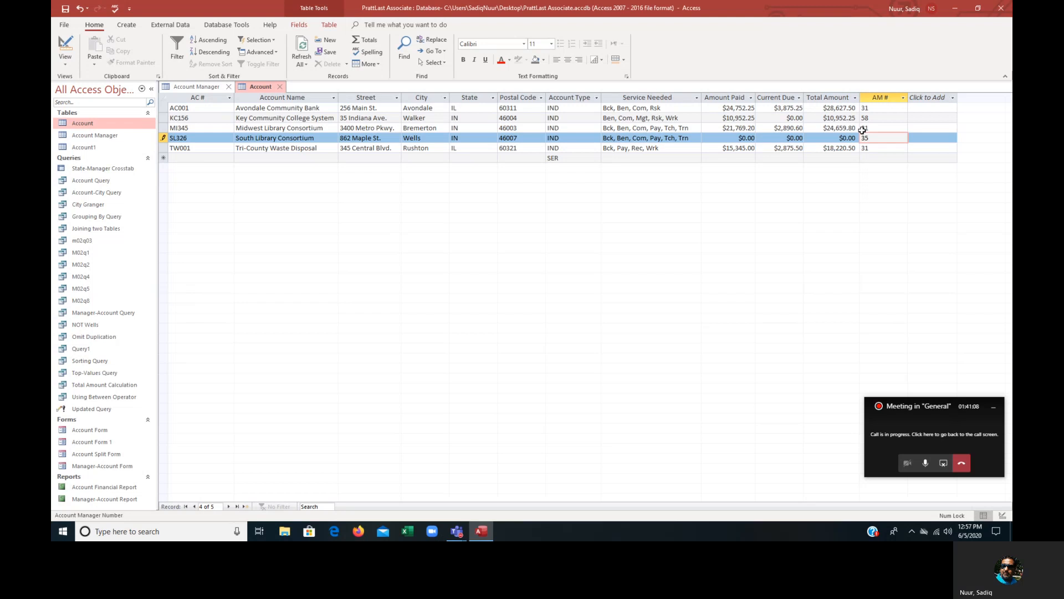
key(Return)
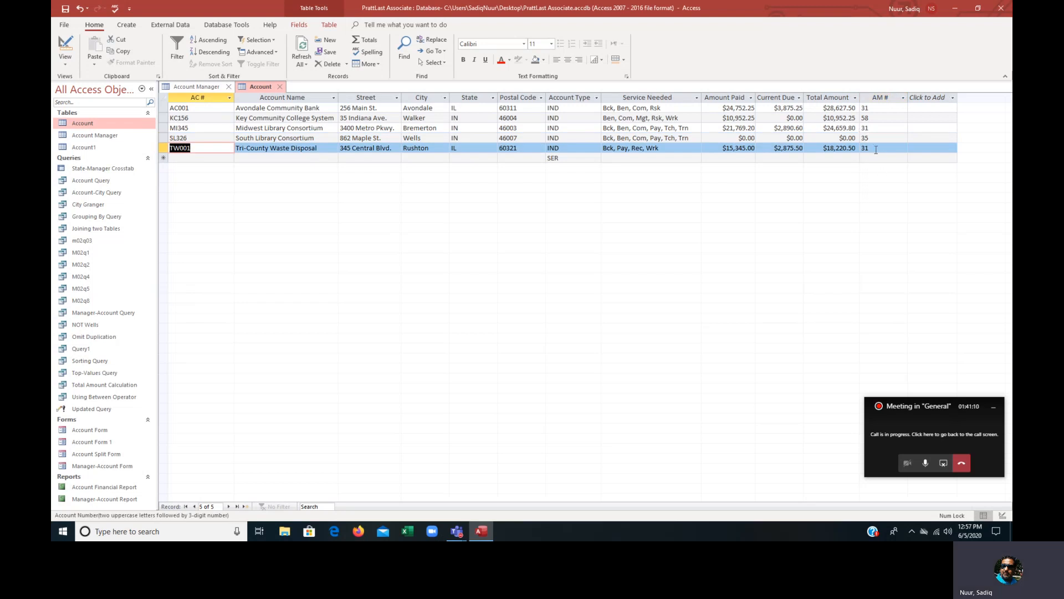
click(876, 148)
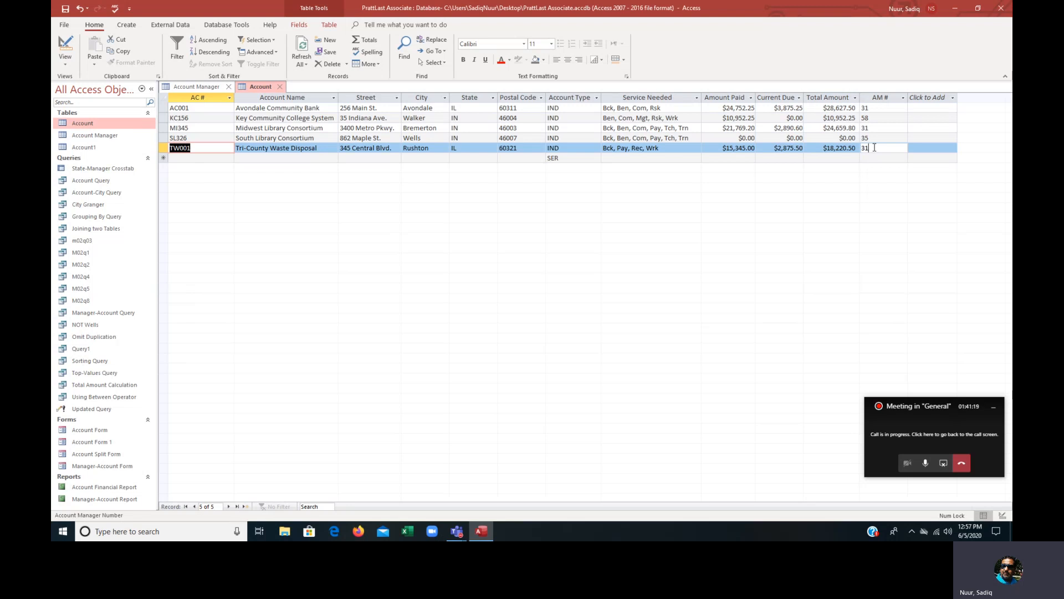
click(874, 148)
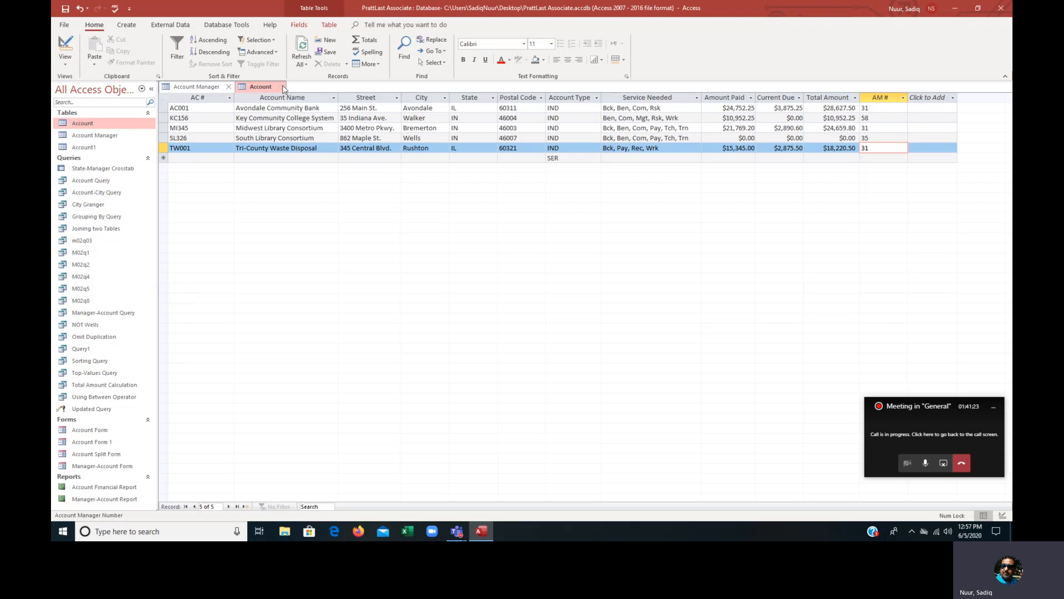
Close the Account and Account Manager tables, saving the Account Manager layout changes.
click(283, 87)
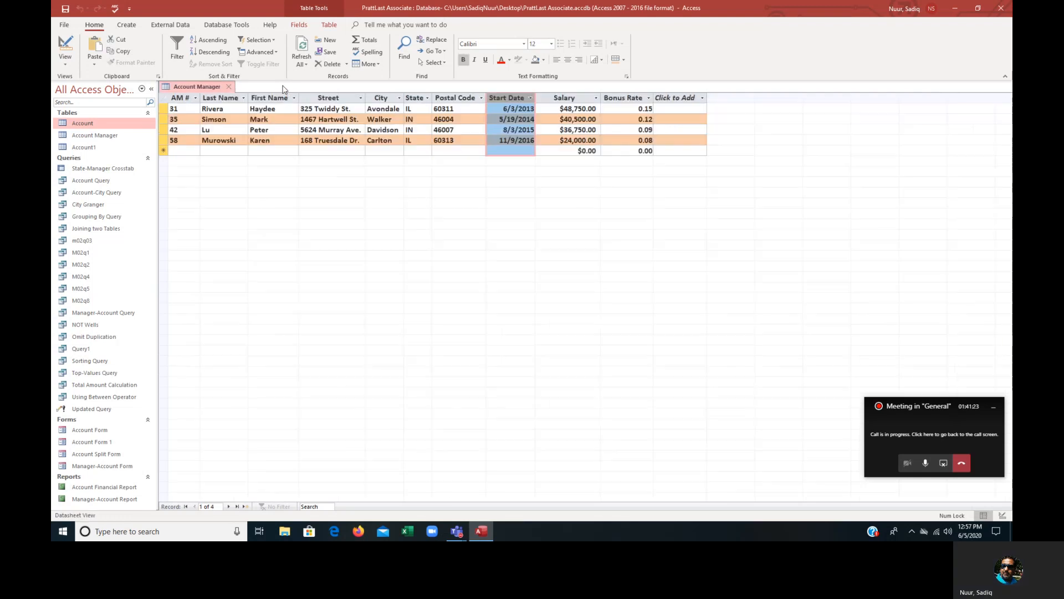
click(229, 87)
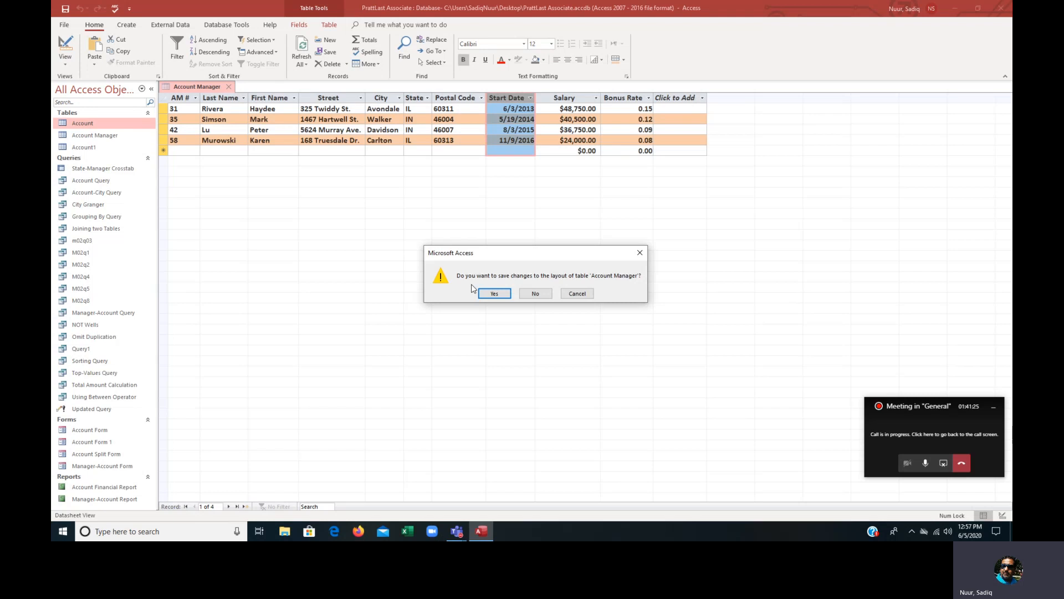
click(481, 291)
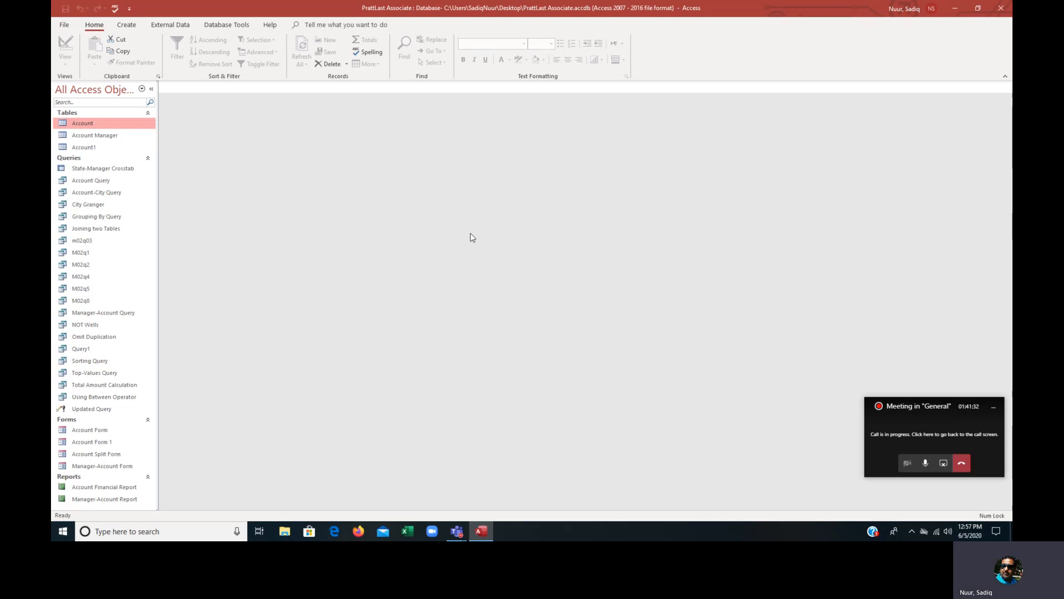
Open the Relationships window and add the Account Manager and Account tables to it.
click(223, 27)
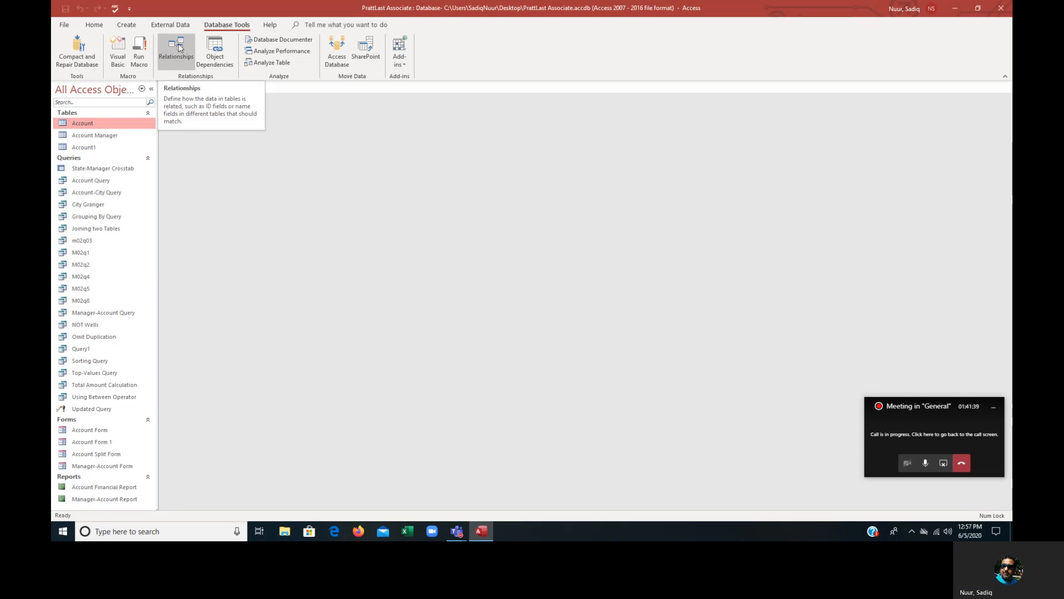
click(179, 48)
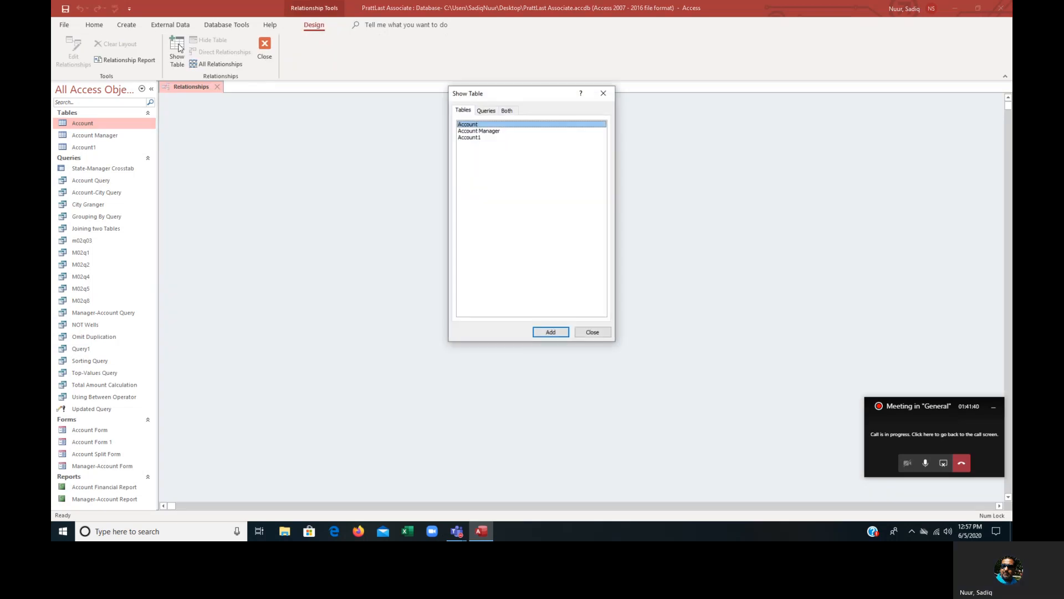
double_click(481, 131)
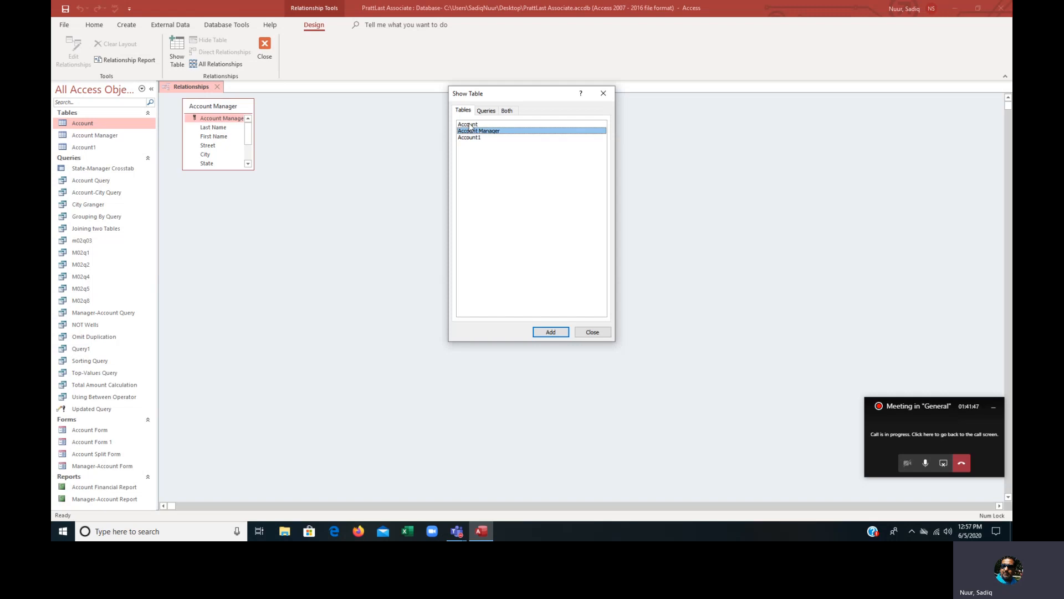
double_click(469, 125)
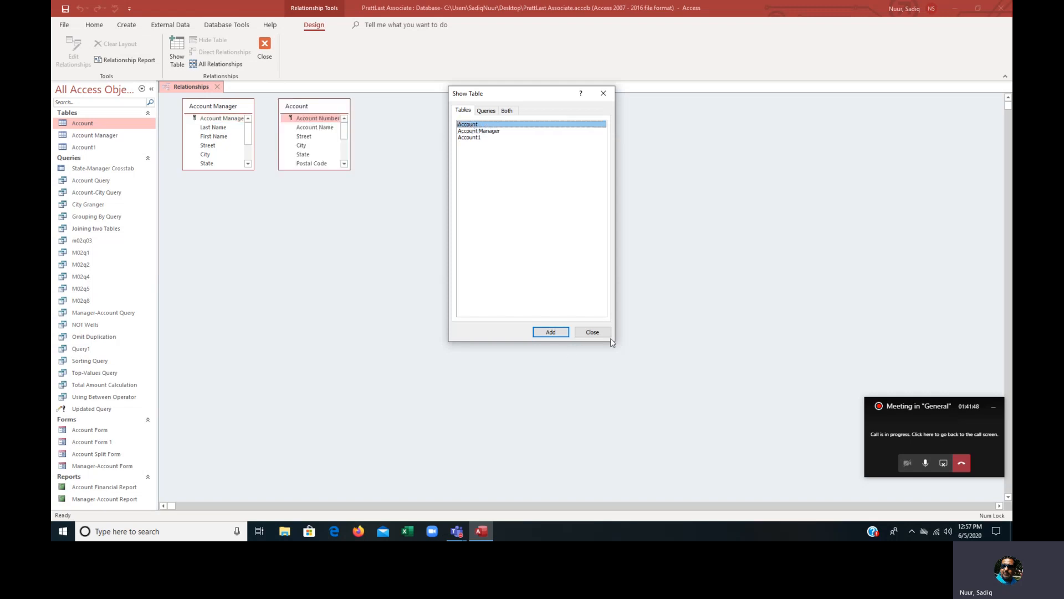
click(592, 332)
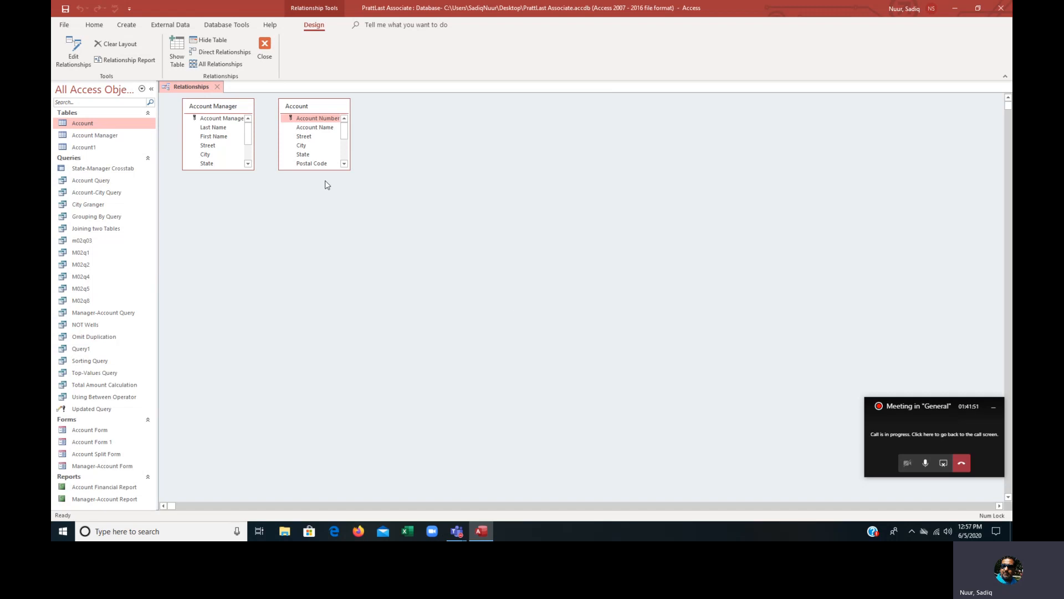
Enlarge both field lists to show all their fields, and move the Account list farther from Account Manager.
drag(326, 169, 321, 238)
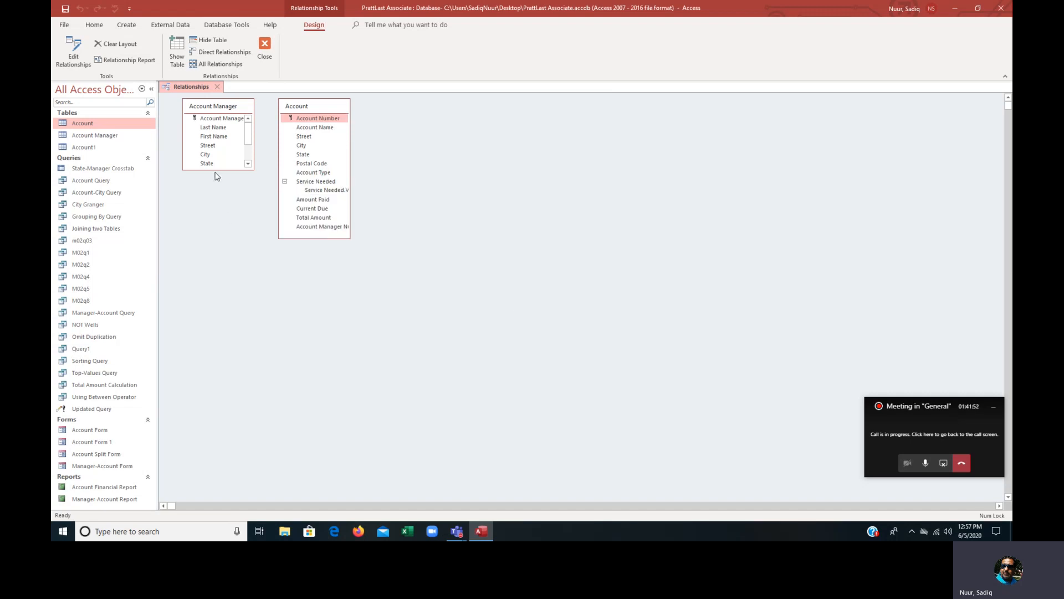
drag(214, 169, 210, 233)
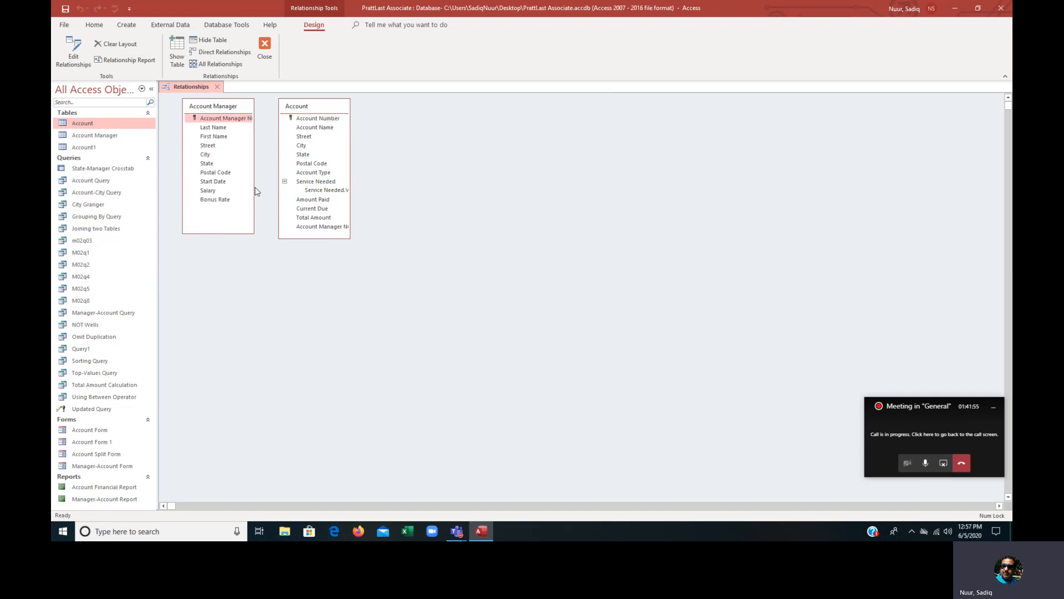
drag(254, 185, 263, 184)
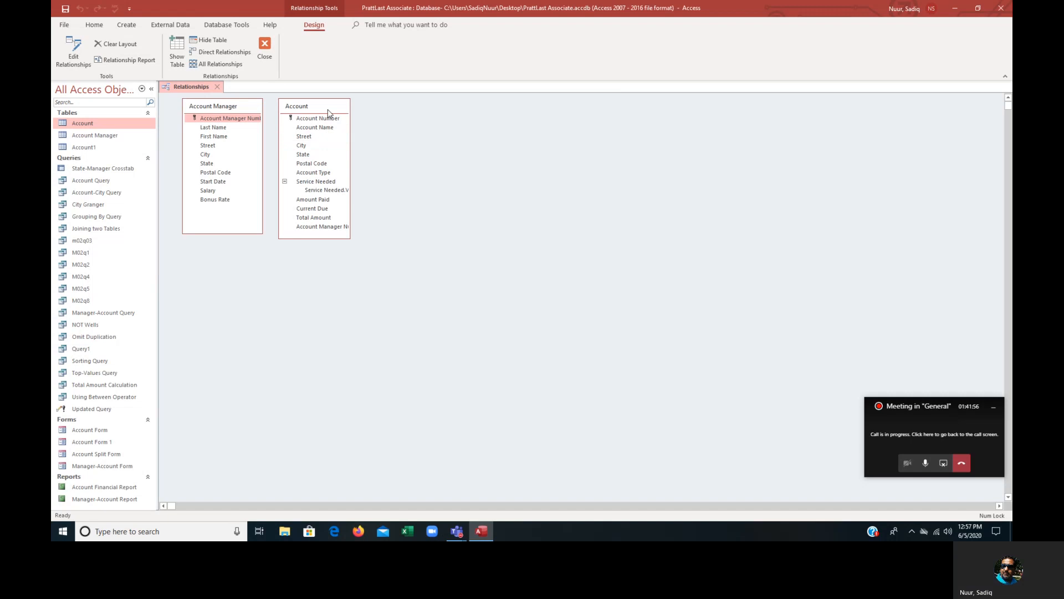
drag(327, 108, 378, 109)
drag(402, 156, 445, 155)
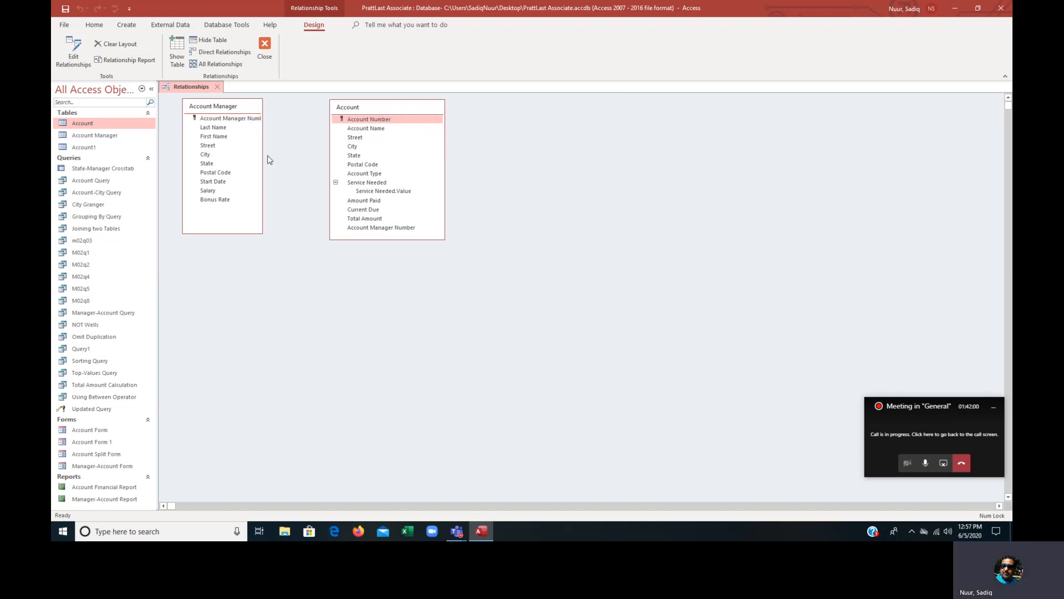
Widen the Account Manager field list and link its Account Manager Number field to Account Manager Number in the Account list.
drag(263, 148, 282, 147)
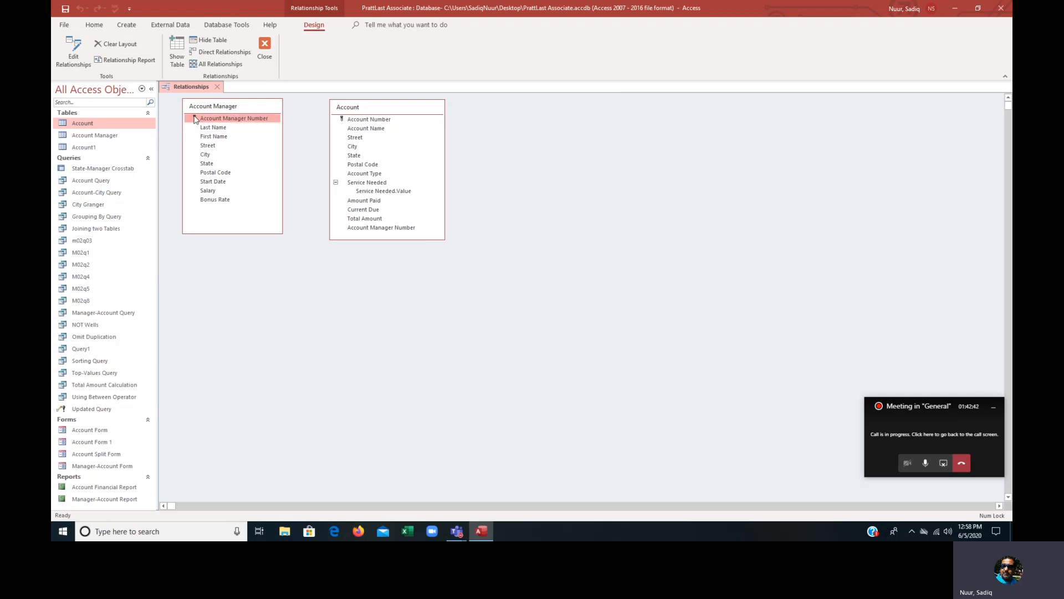
drag(195, 119, 375, 228)
drag(374, 225, 383, 228)
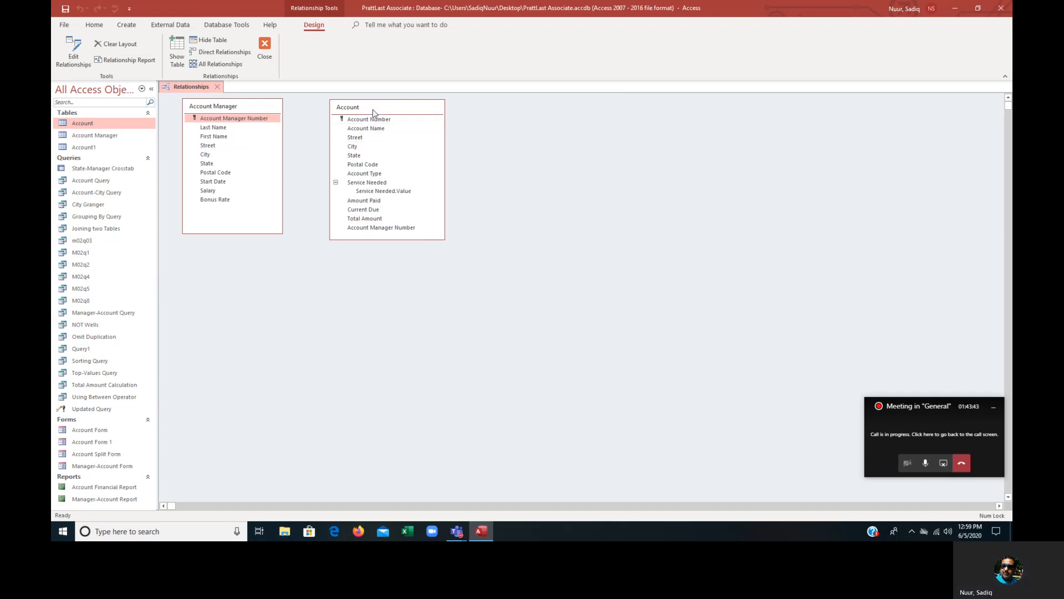
drag(240, 119, 383, 231)
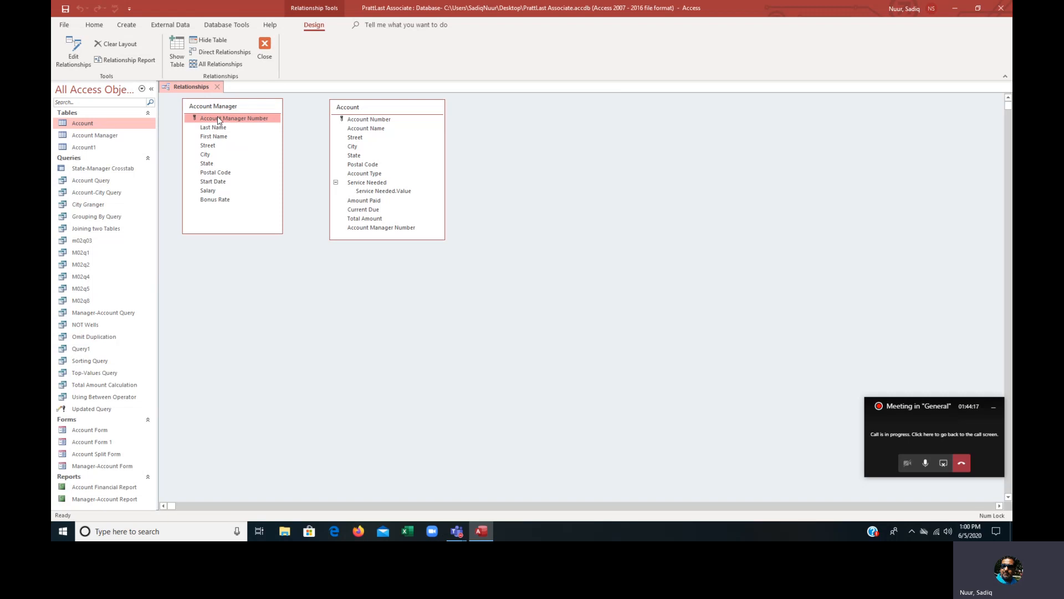
drag(219, 120, 317, 180)
drag(340, 219, 388, 165)
drag(378, 123, 381, 222)
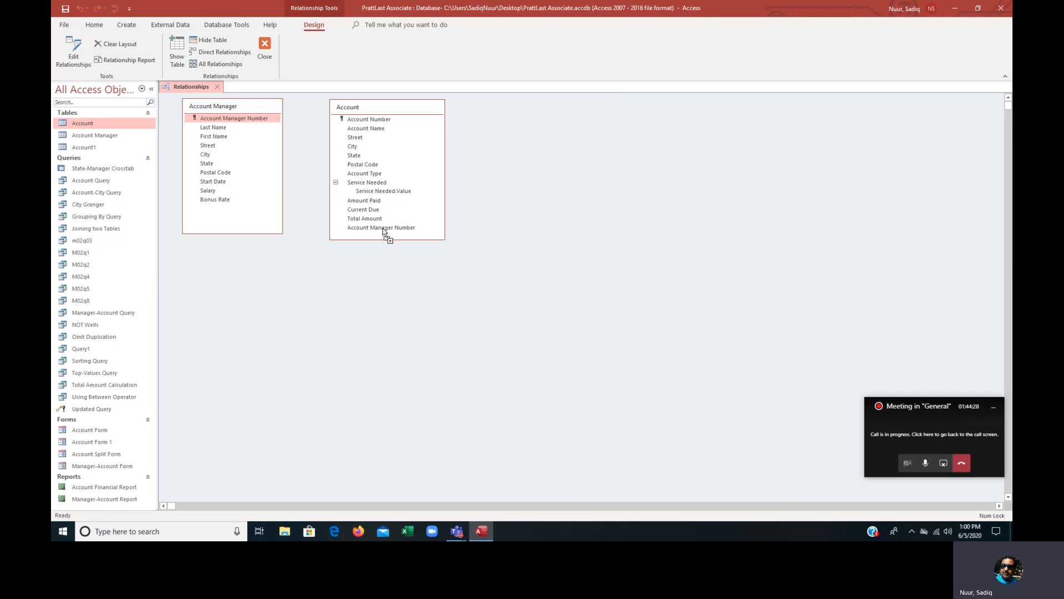
drag(383, 232, 384, 232)
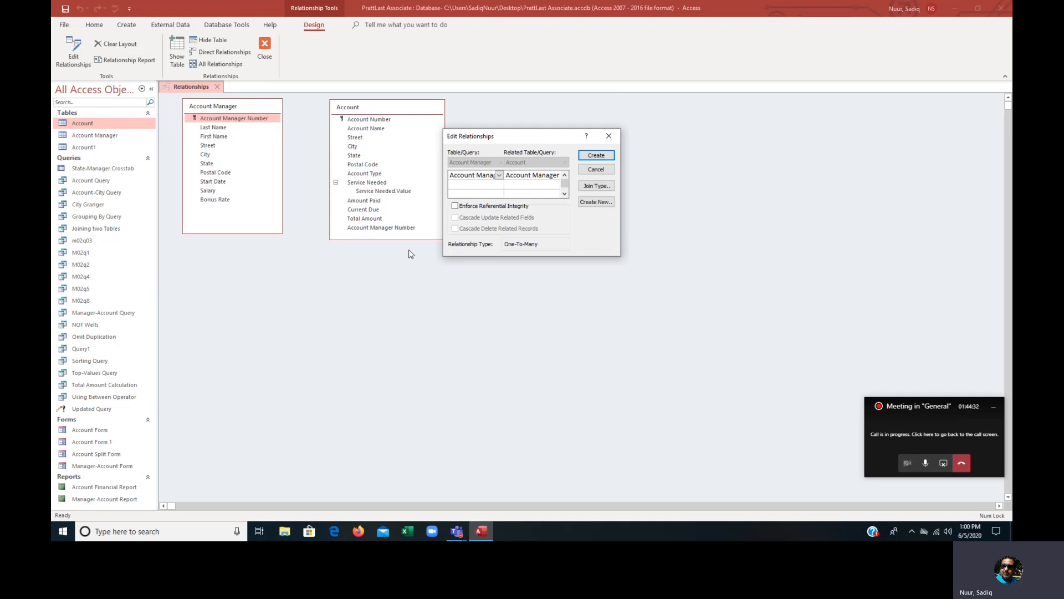
Create the one-to-many relationship with referential integrity enforced, cascading both updates to related fields and deletion of related records.
drag(512, 139, 609, 137)
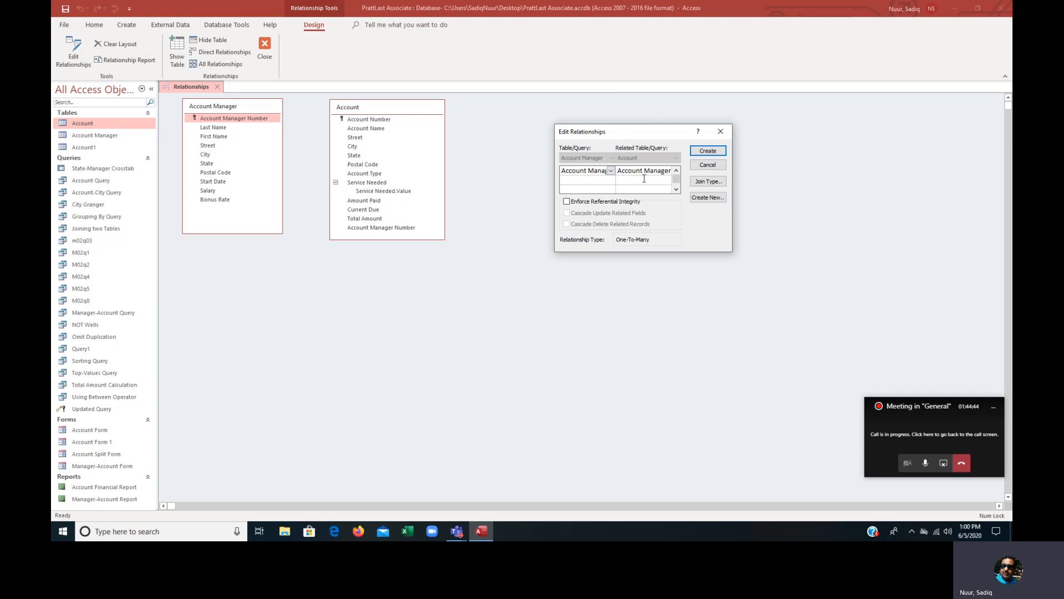
click(567, 201)
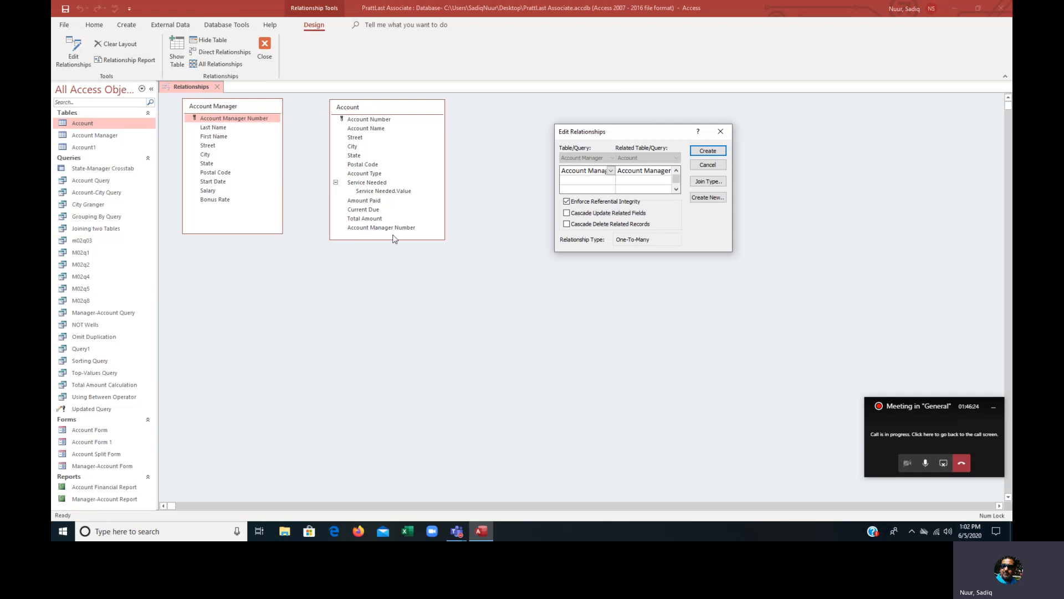
click(566, 213)
click(566, 224)
drag(625, 132, 669, 119)
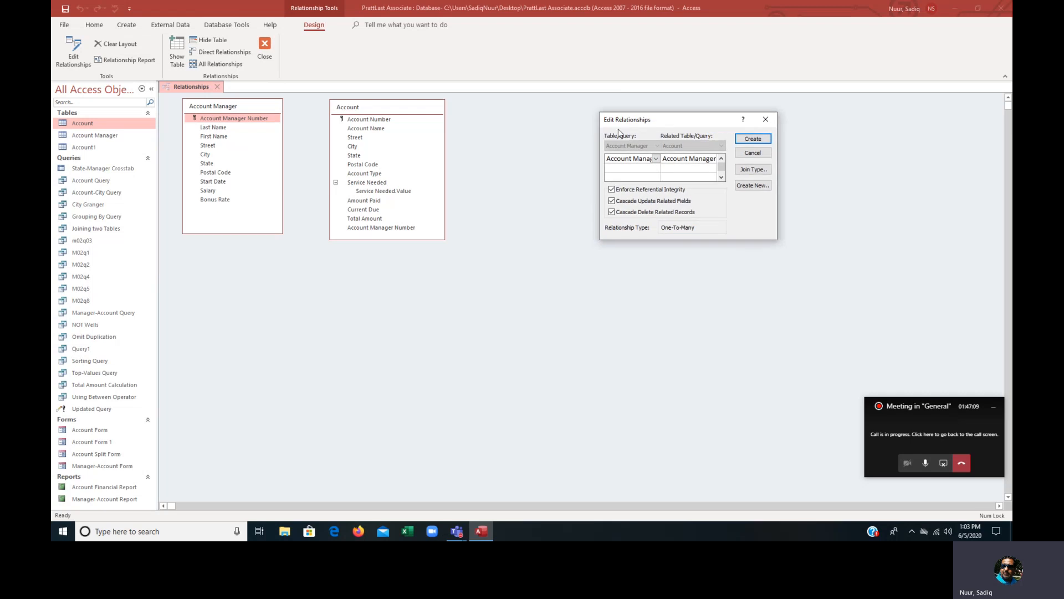
click(761, 139)
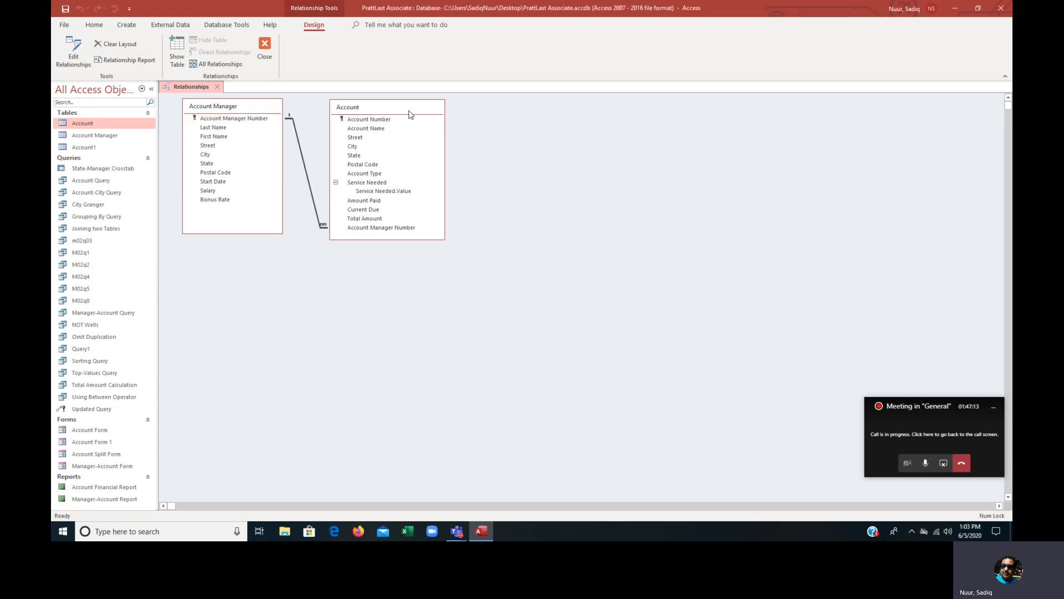
Move the Account field list farther from Account Manager, and close the Relationships window, saving its layout.
drag(409, 111, 564, 194)
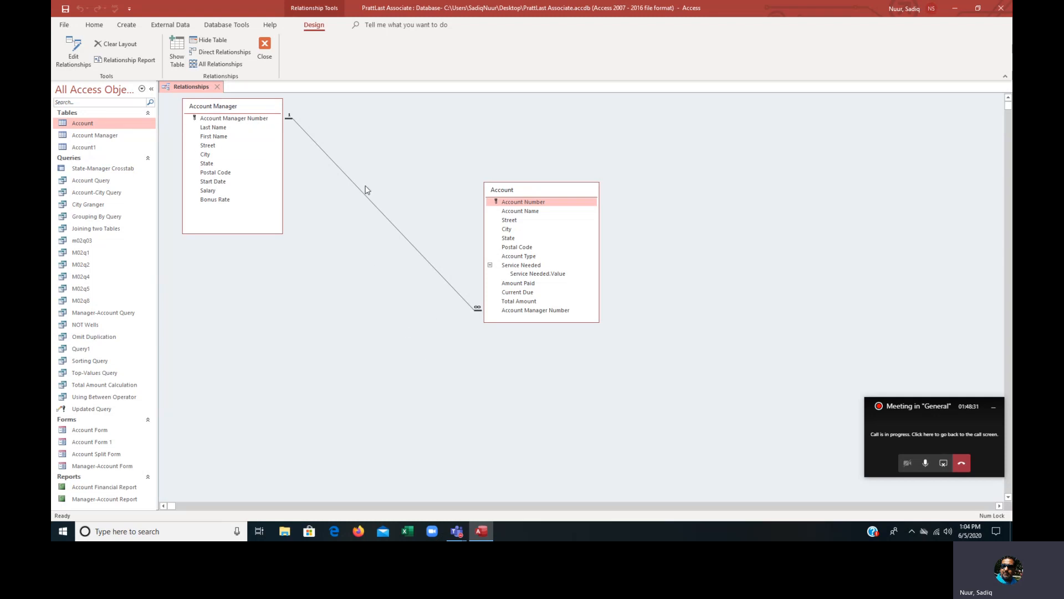
click(265, 47)
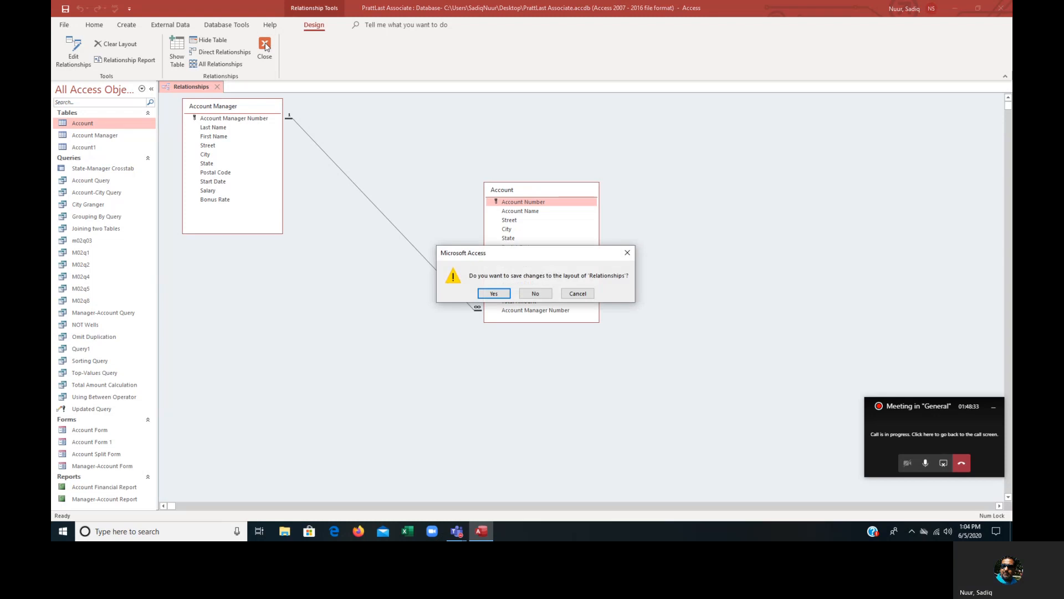
click(492, 295)
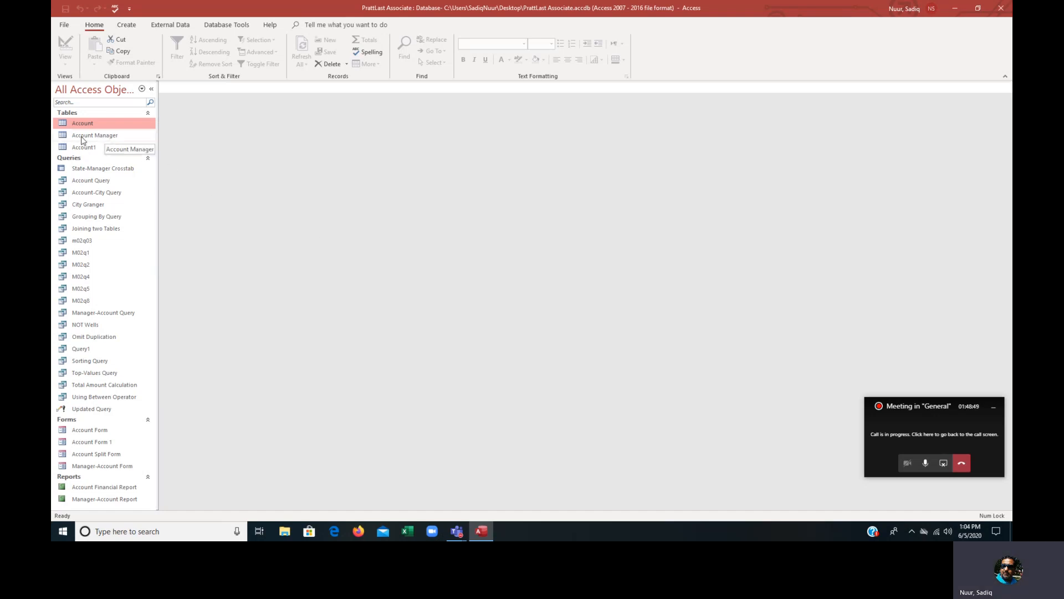
Open the Account Manager table and examine the related account records of managers 31 and 42, collapsing each subdatasheet again.
double_click(105, 139)
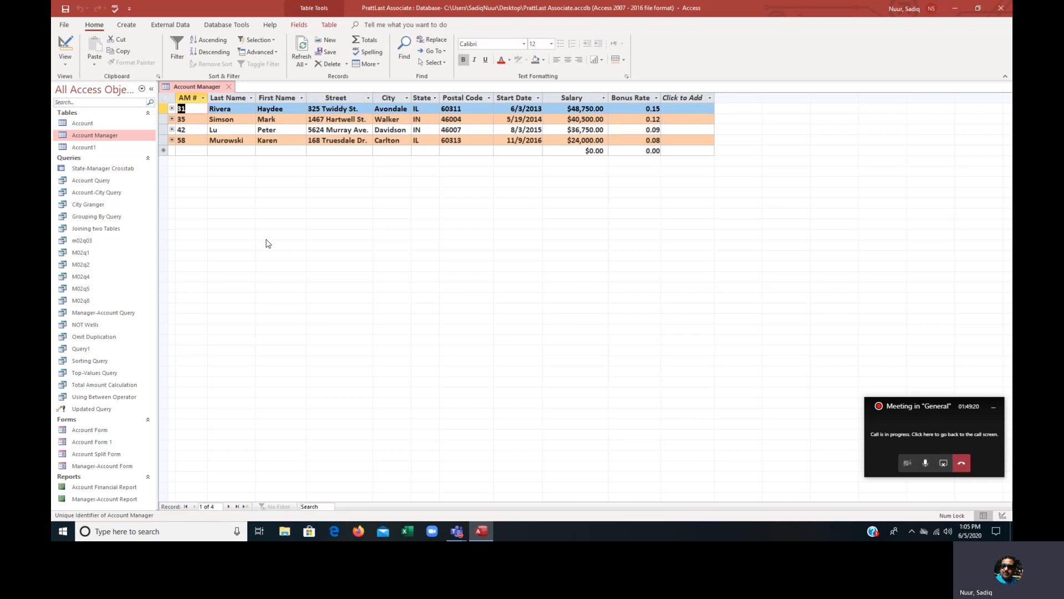
click(172, 109)
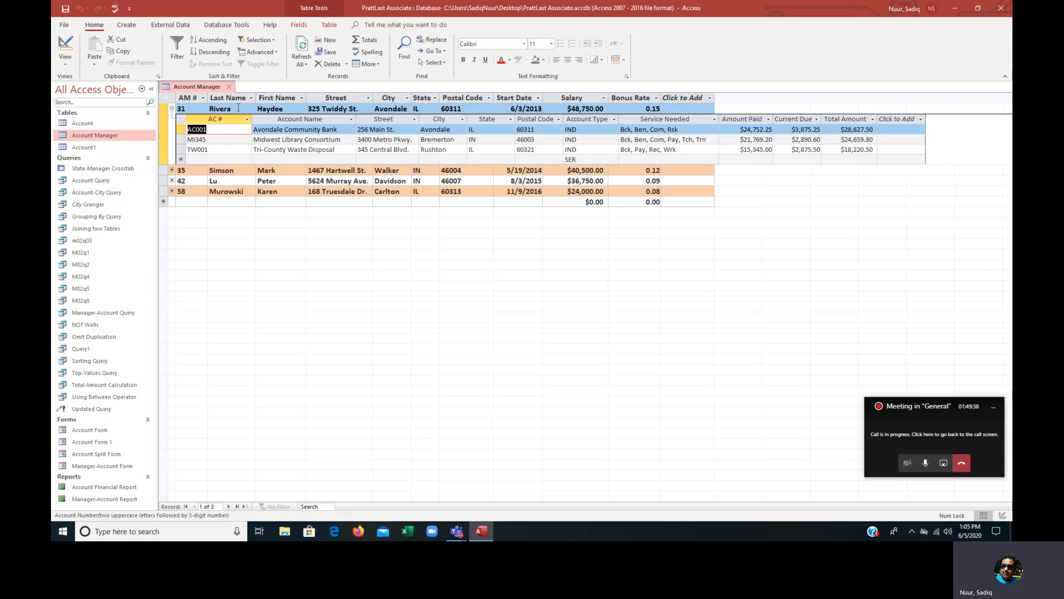
click(171, 109)
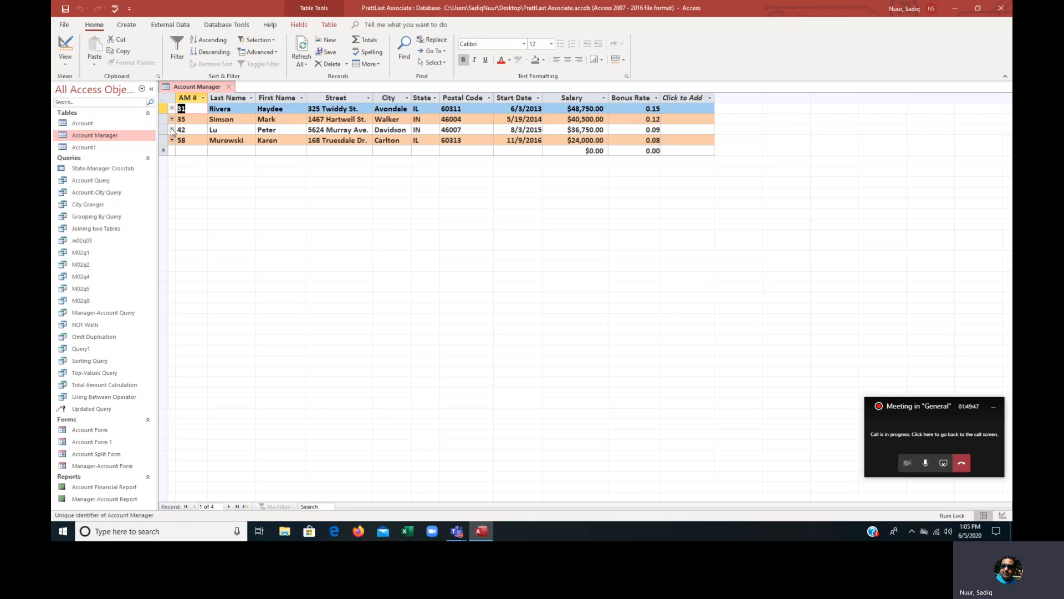
click(171, 130)
click(229, 149)
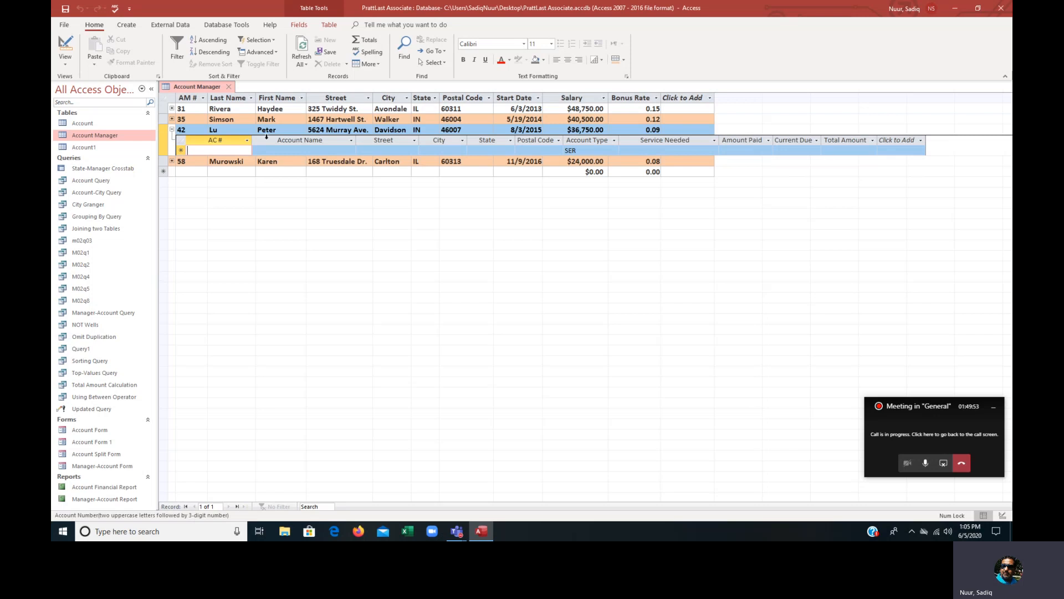
click(172, 130)
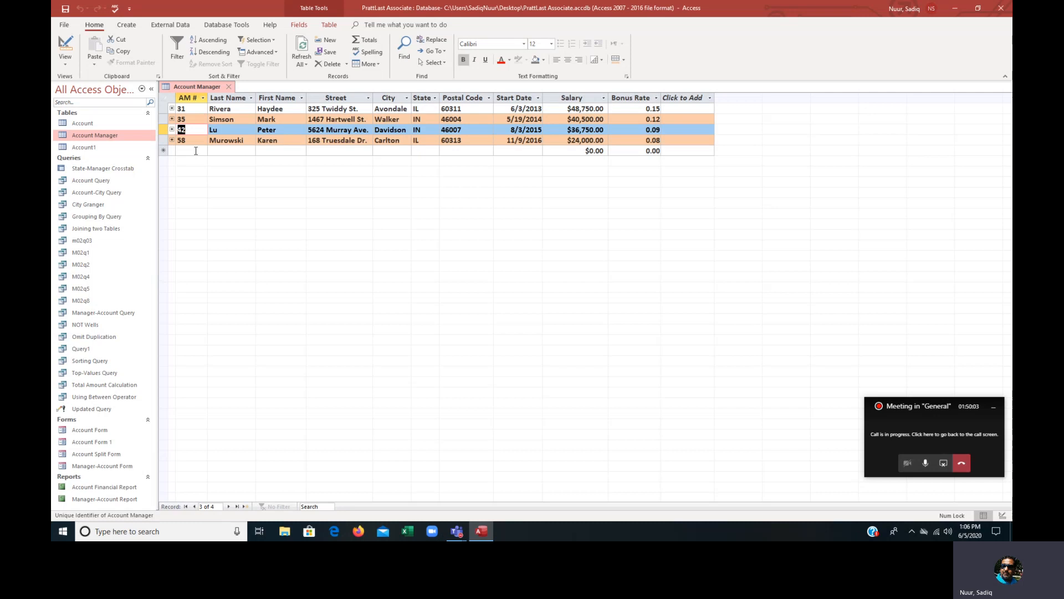
click(195, 151)
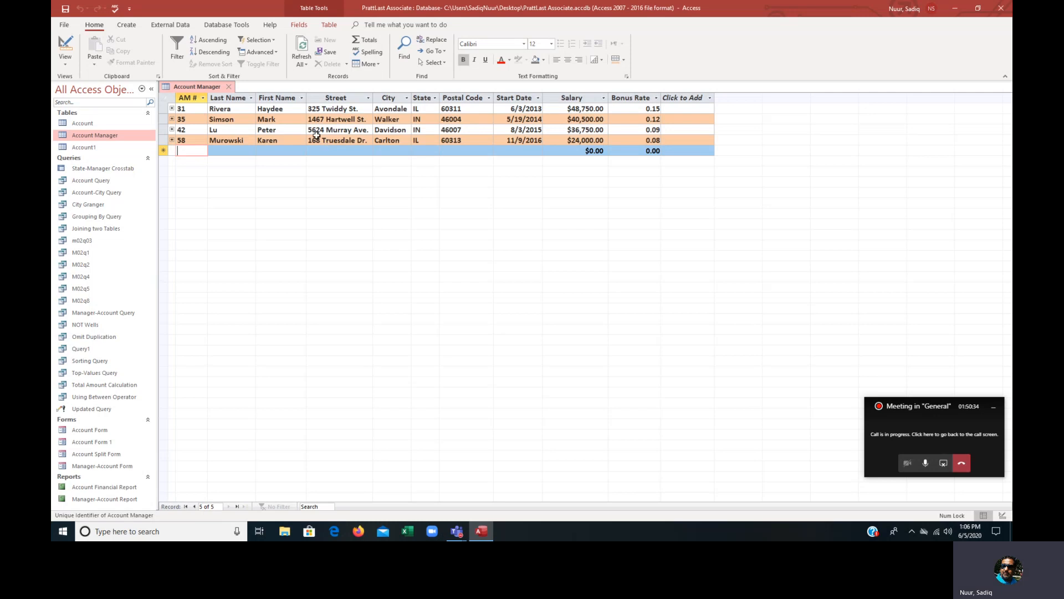
Open the Account table and sort its records by City in ascending order.
click(94, 124)
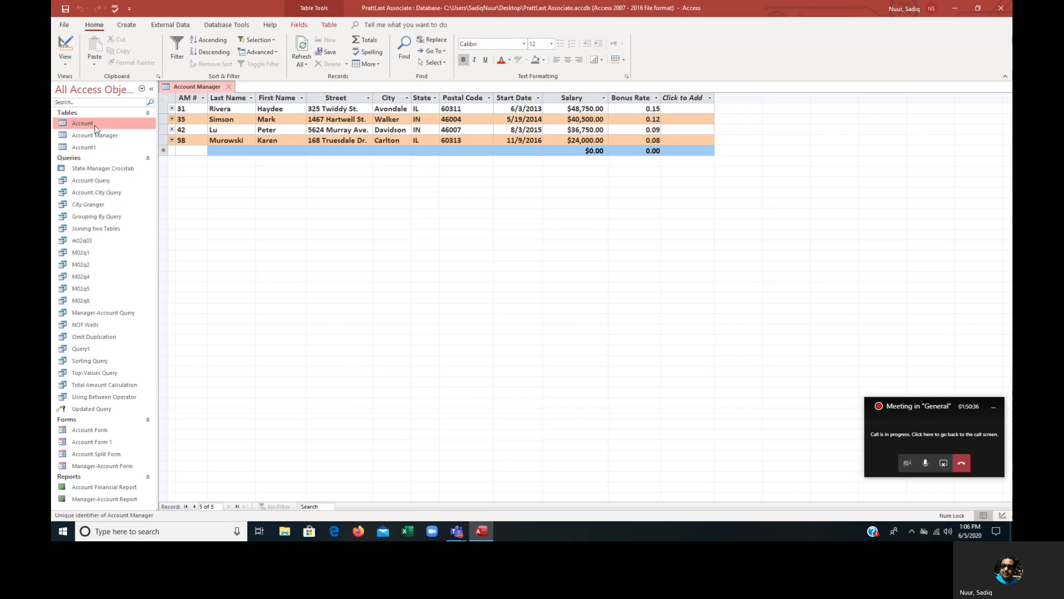
double_click(95, 124)
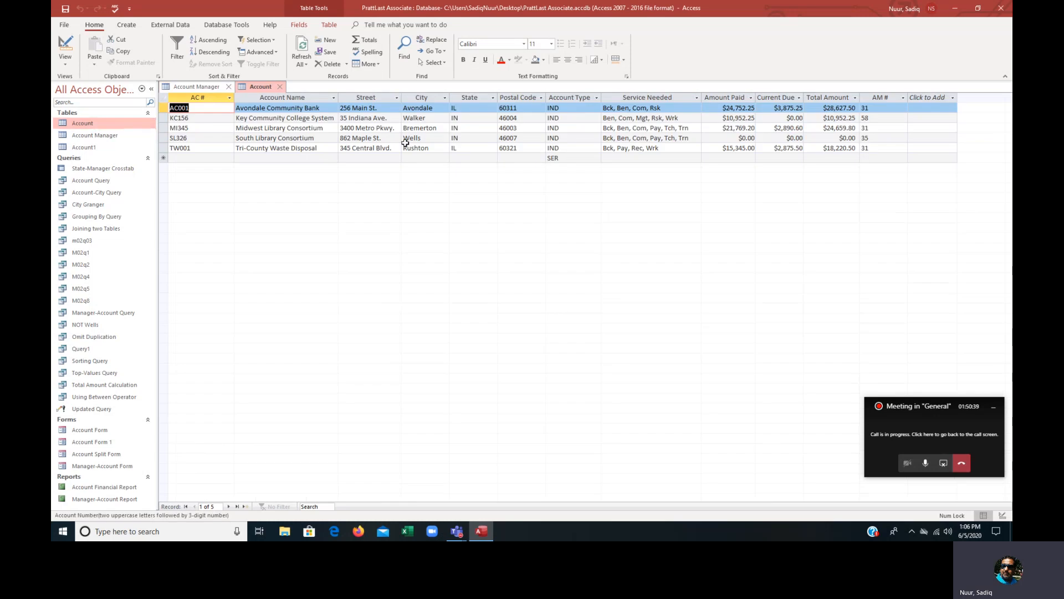
click(421, 97)
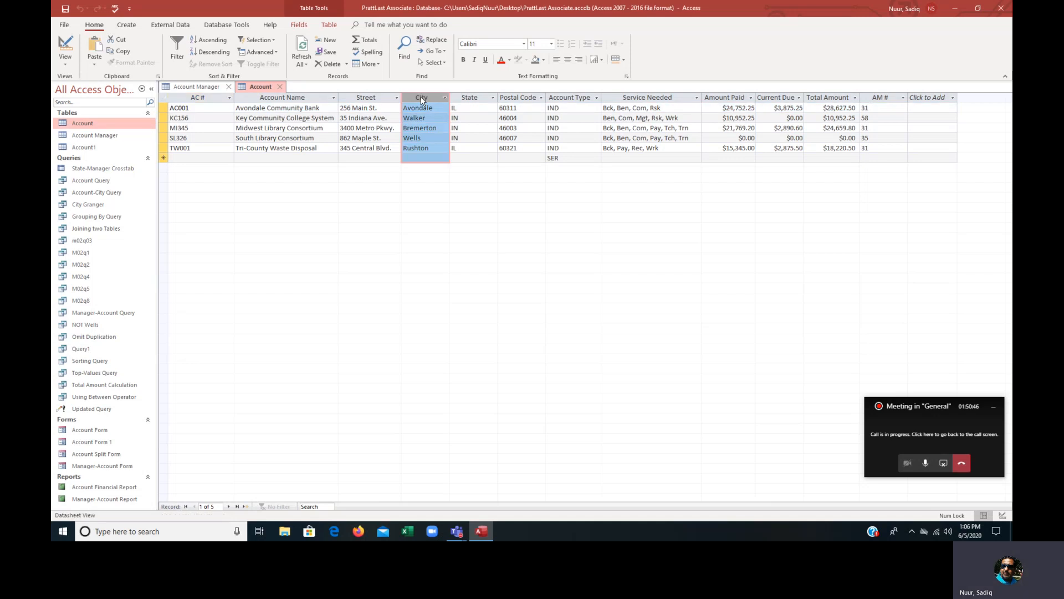
click(212, 39)
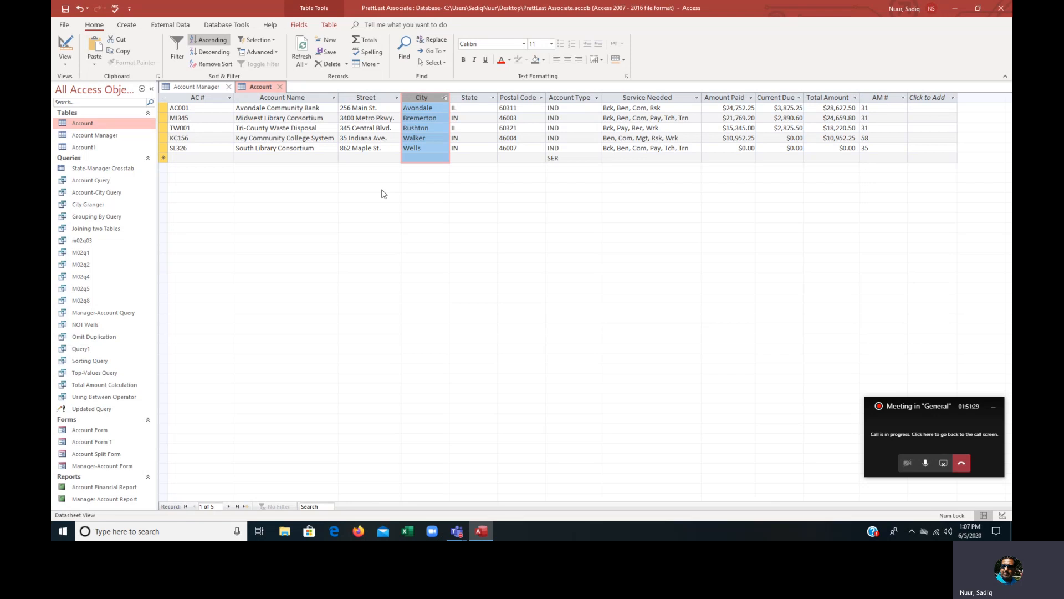
click(943, 464)
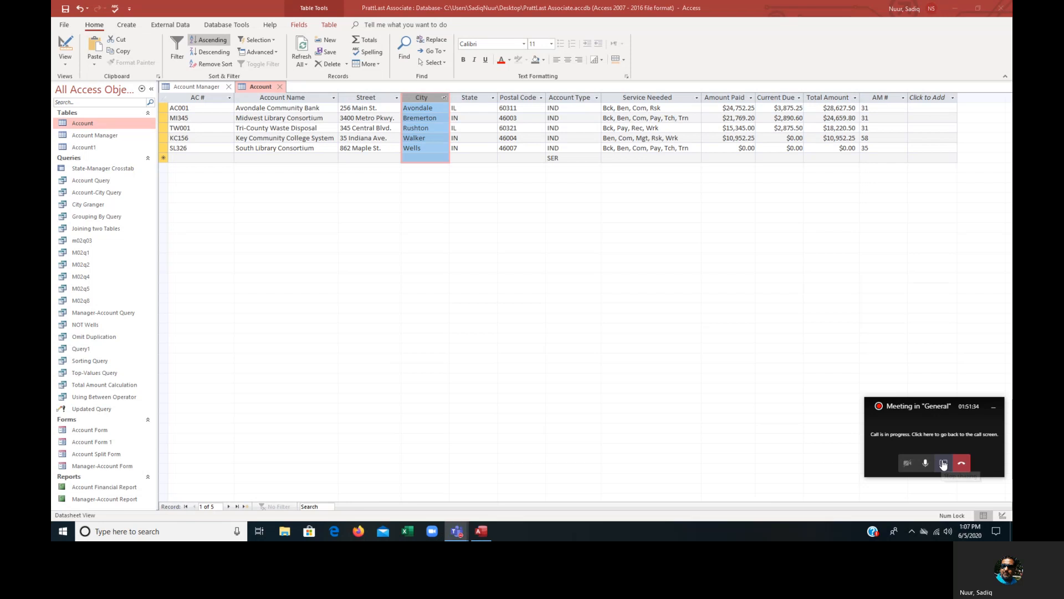